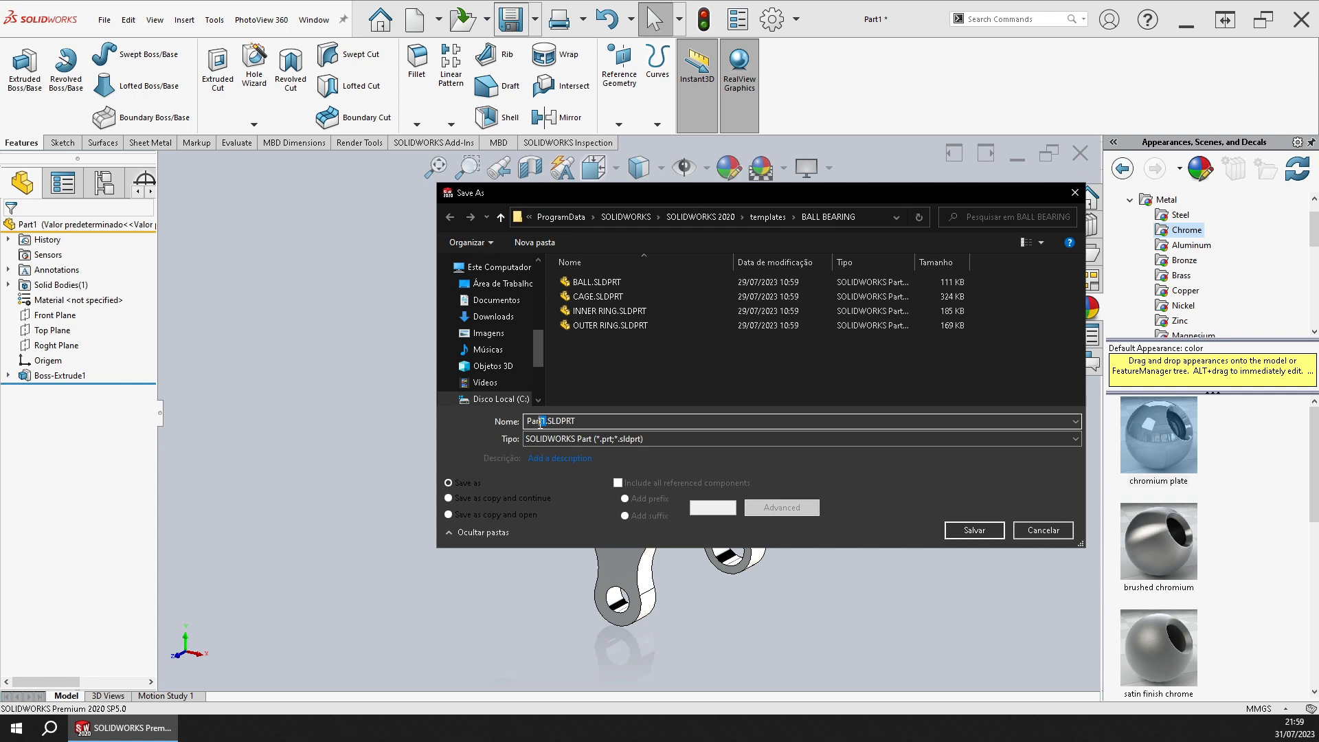
Step: Save the part in the BALL BEARING templates folder
click(972, 531)
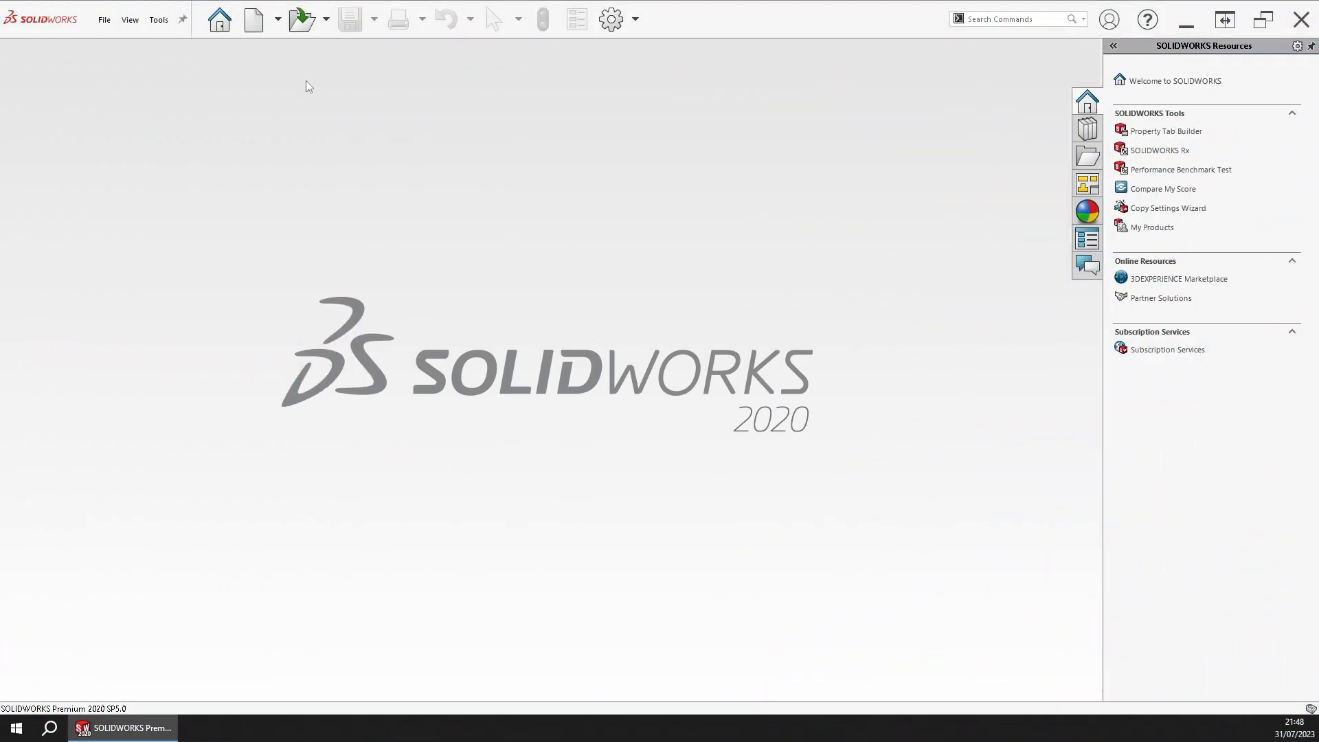
Step: Create a new part and start a sketch on the Front Plane
click(252, 26)
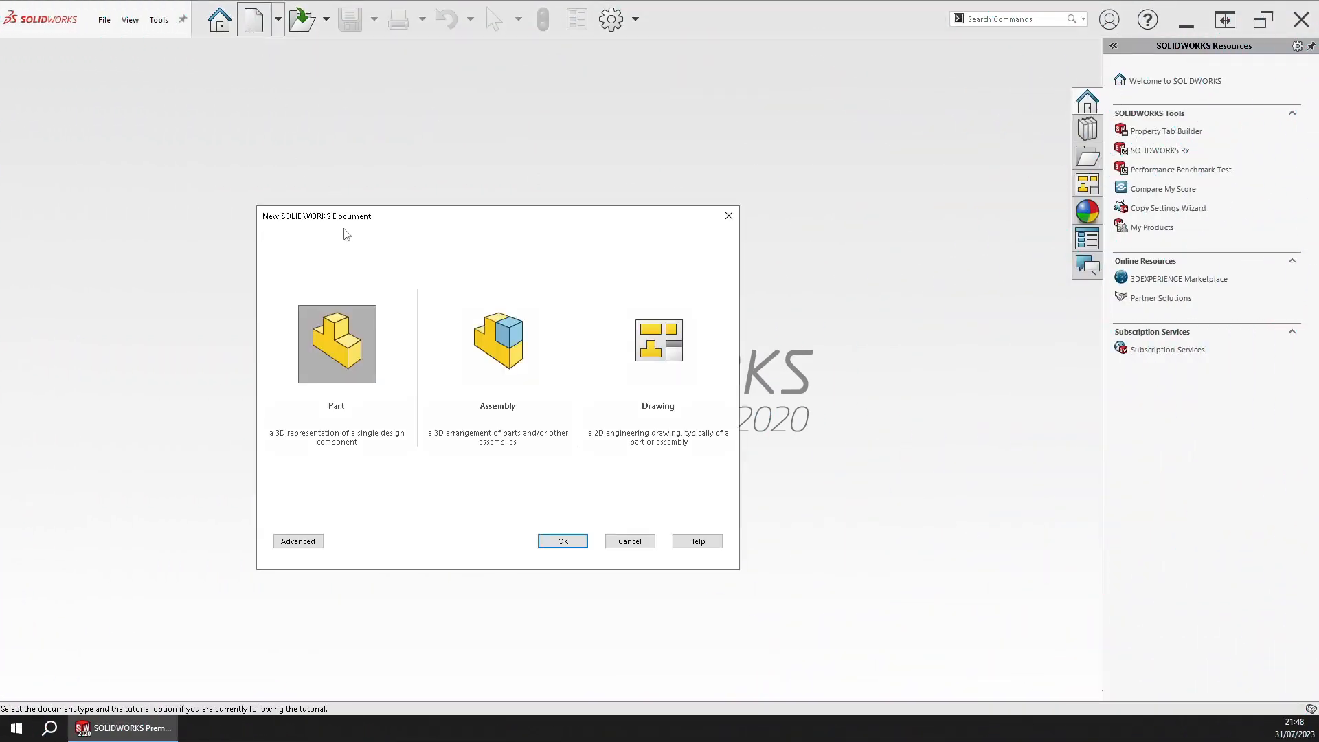
click(564, 542)
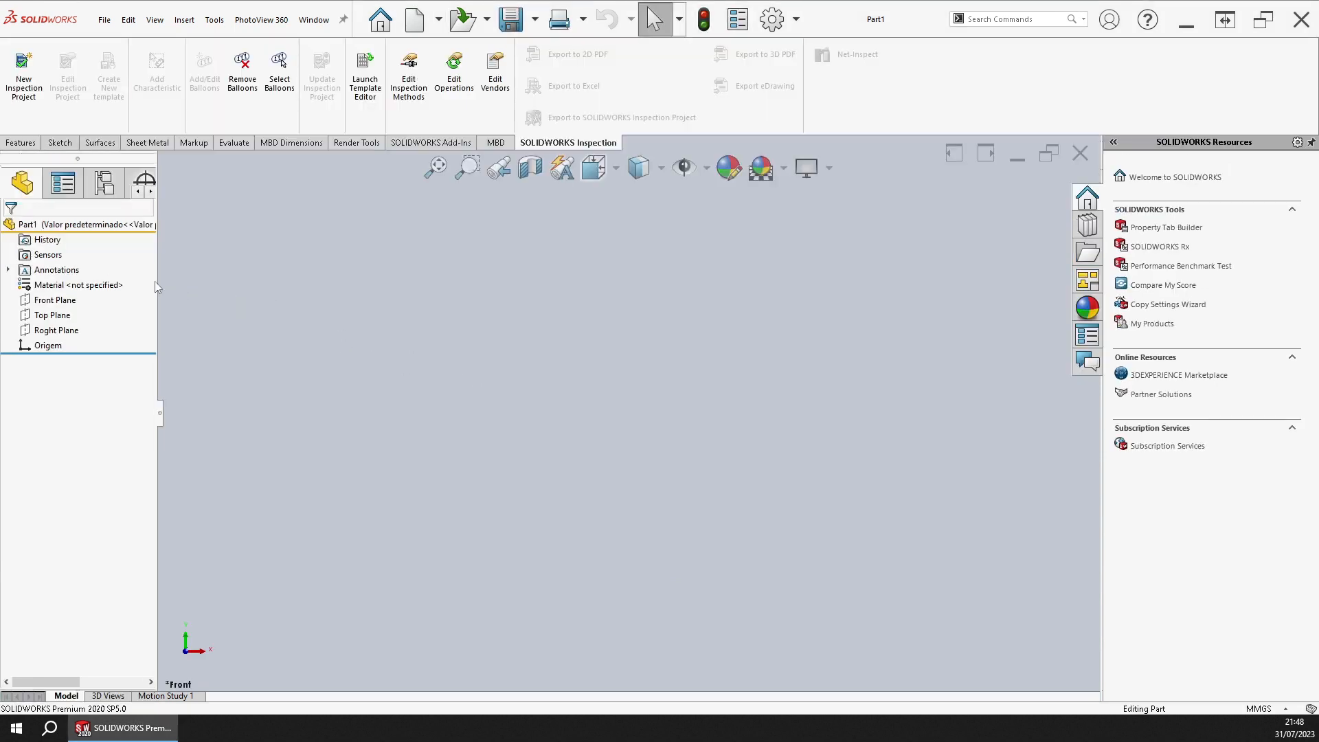
click(55, 300)
click(66, 291)
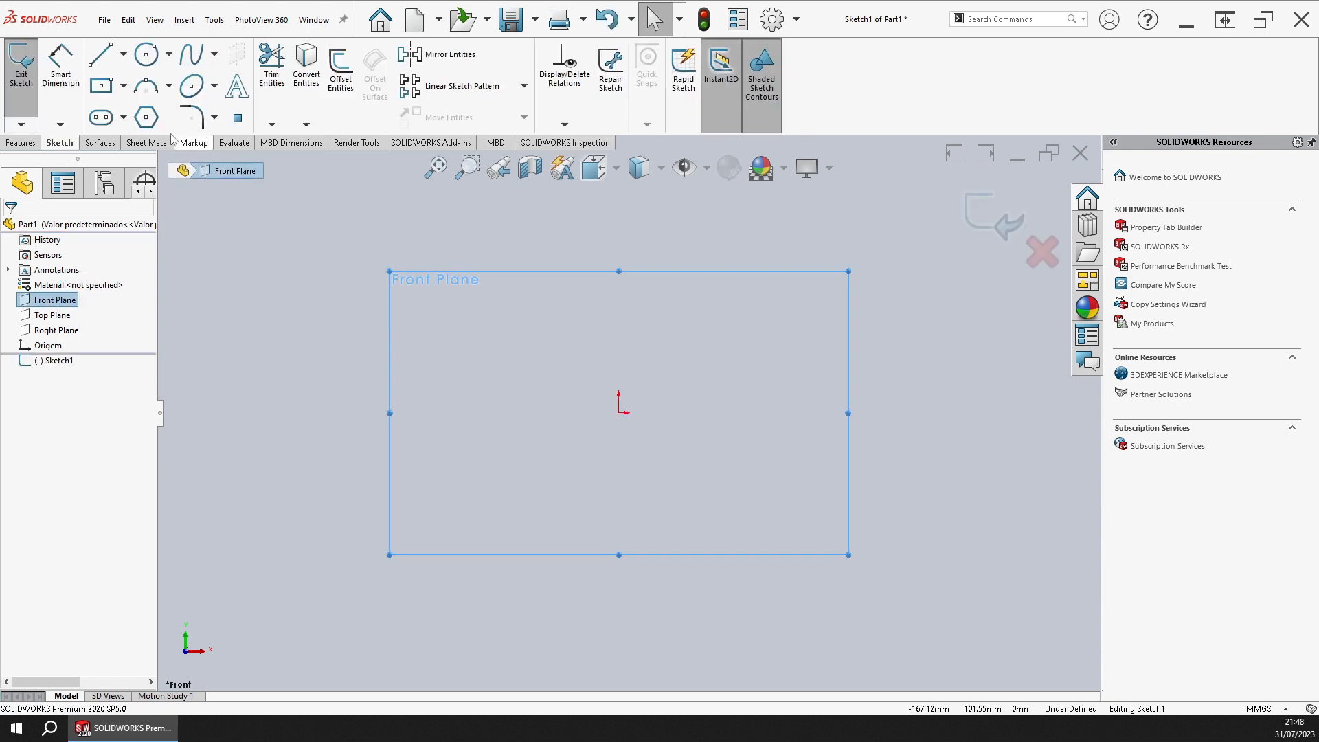
Step: Sketch a circle of about 16 mm radius about 44 mm above the origin, plus two origin-centred circles of about 25 and 44 mm radius
click(145, 54)
drag(619, 301, 661, 300)
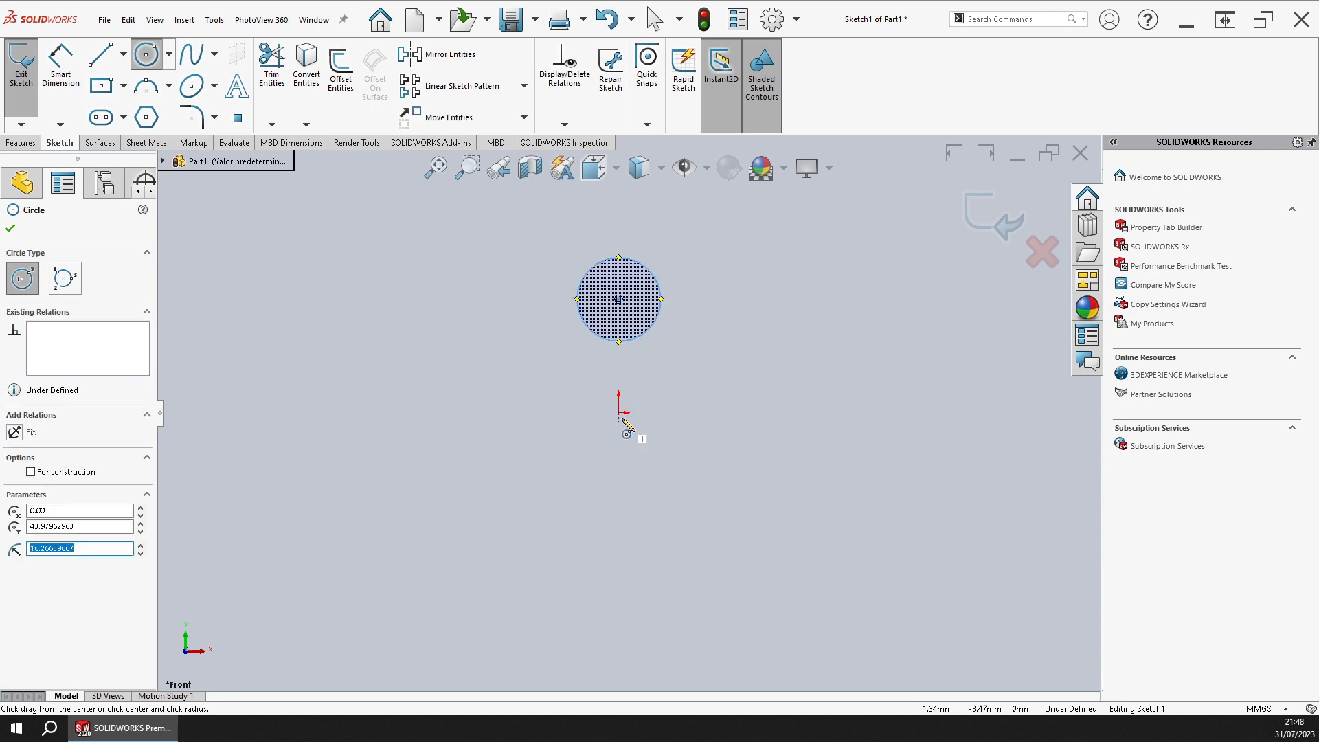
drag(618, 413, 682, 398)
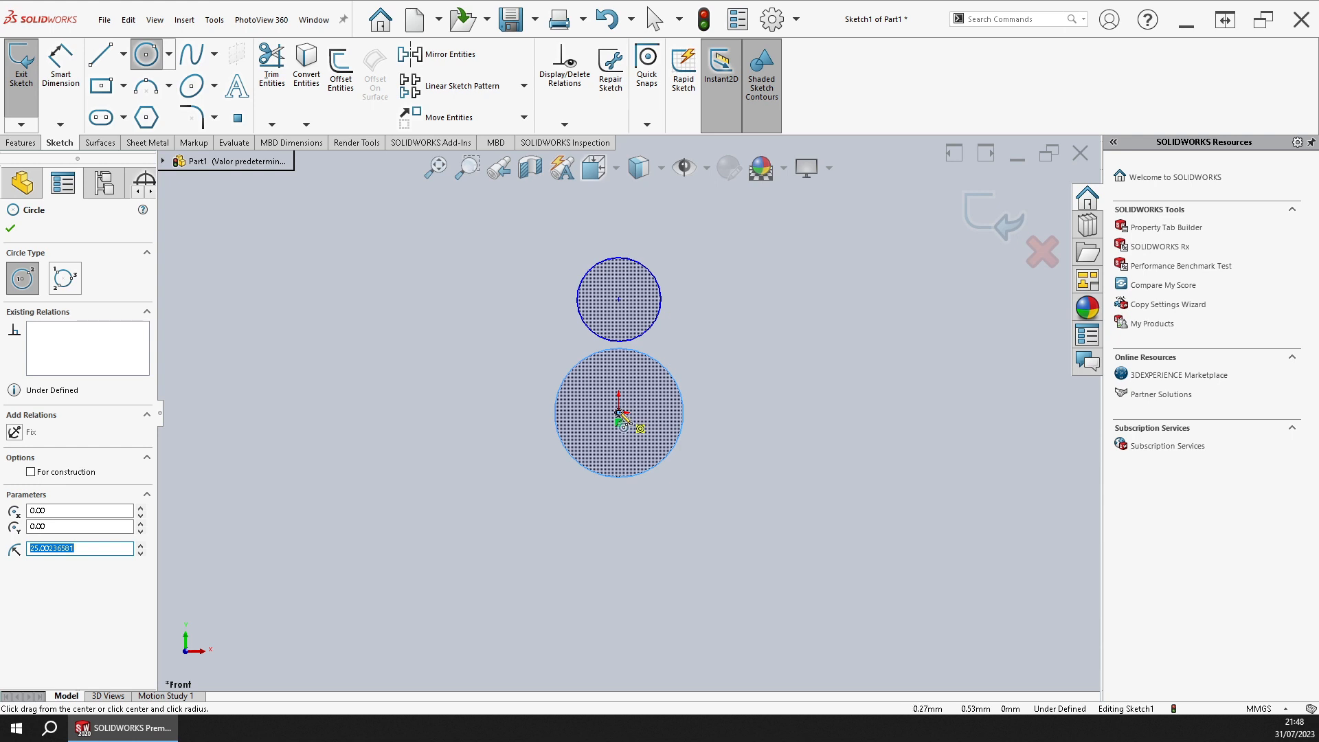
drag(619, 413, 729, 389)
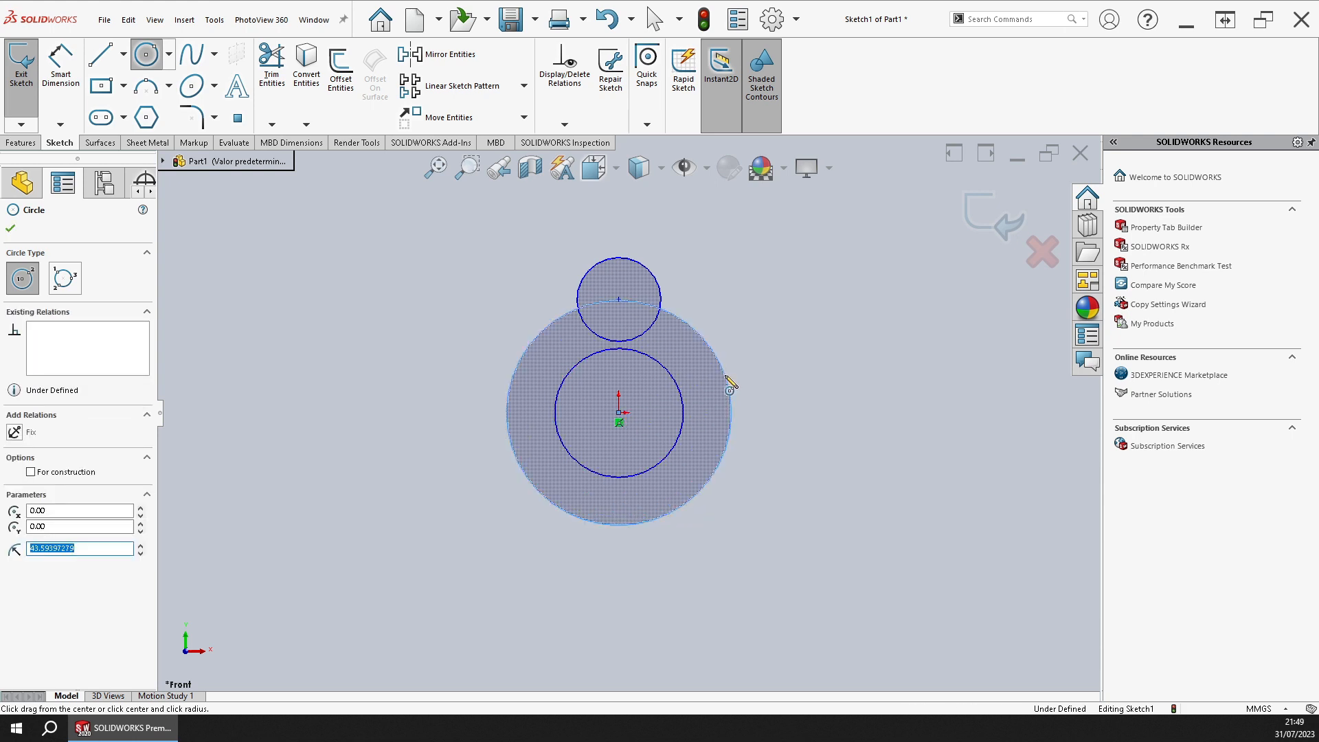
key(Escape)
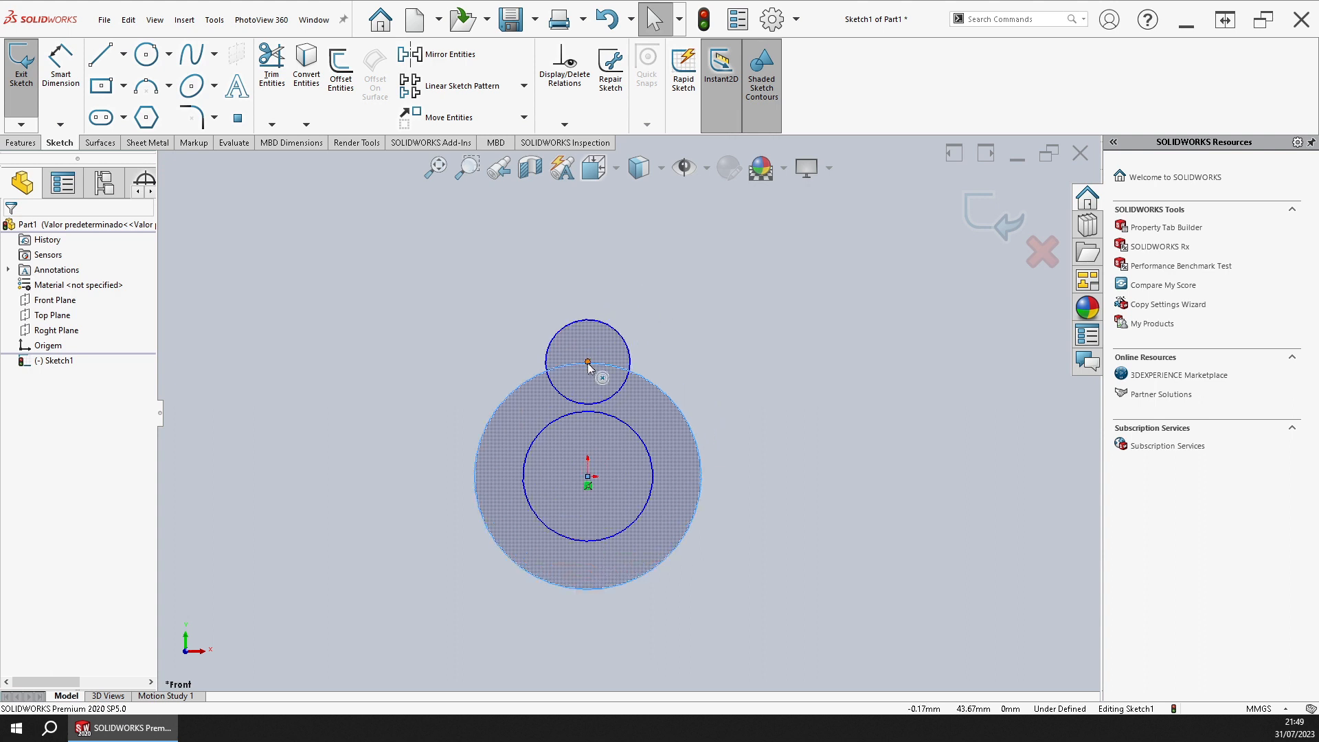
Step: Move the small circle's centre straight up to about 86 mm above the origin, clear of the large circles
drag(588, 362, 588, 251)
scroll(631, 398, up, 2)
scroll(631, 397, down, 2)
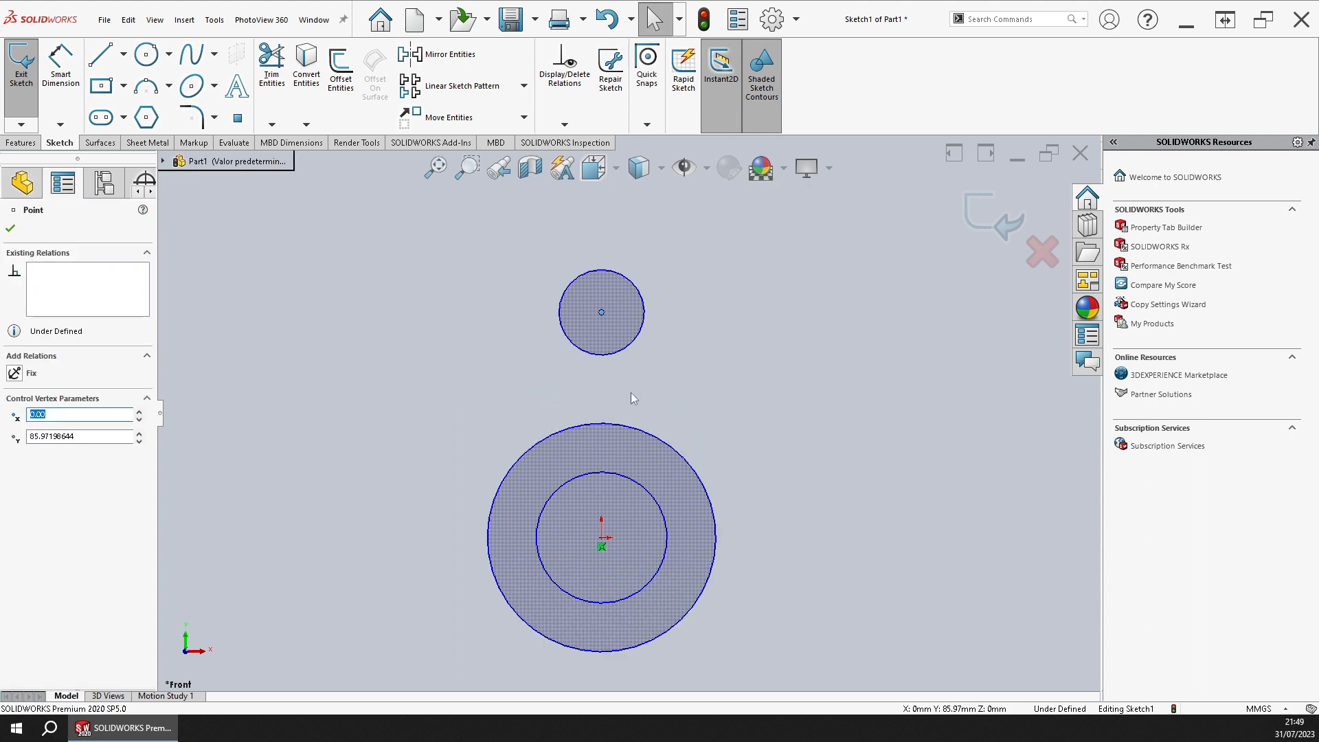
click(632, 399)
scroll(637, 440, up, 1)
scroll(658, 458, down, 1)
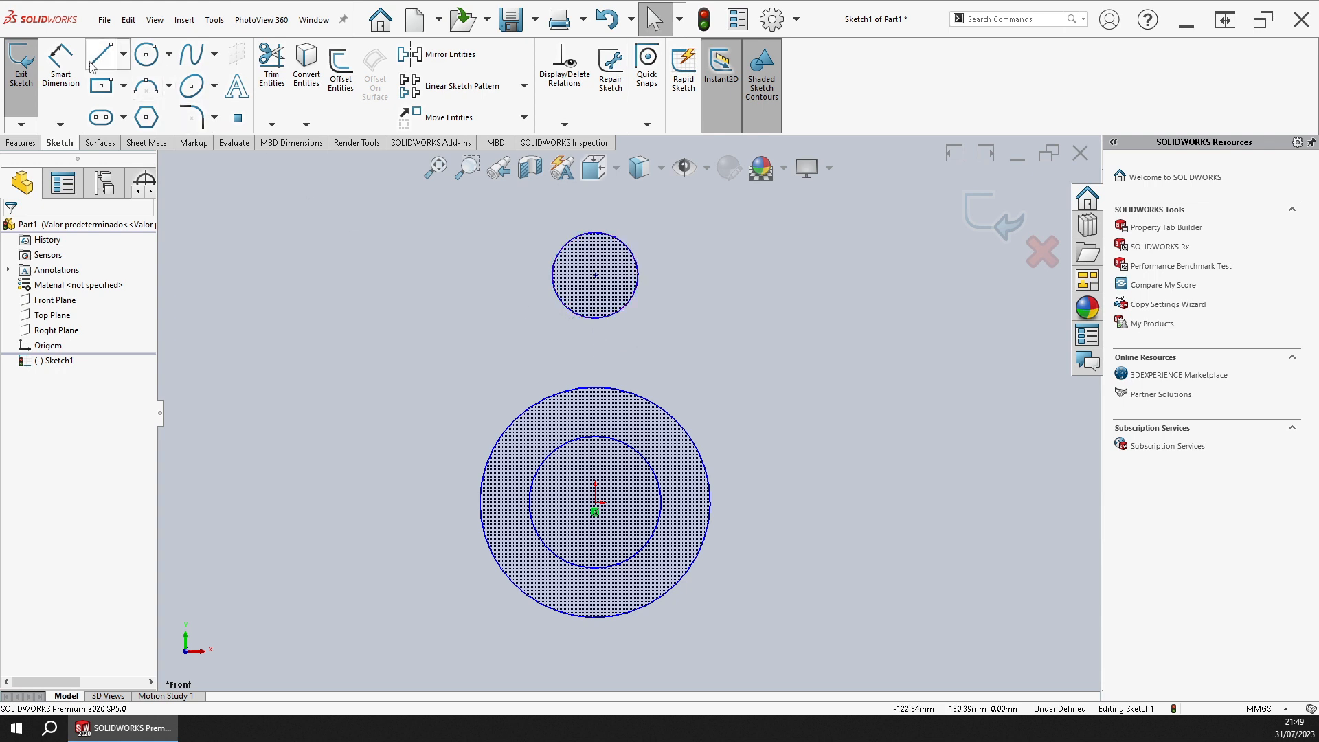
Step: Dimension the small upper circle's diameter as 20 mm
click(60, 63)
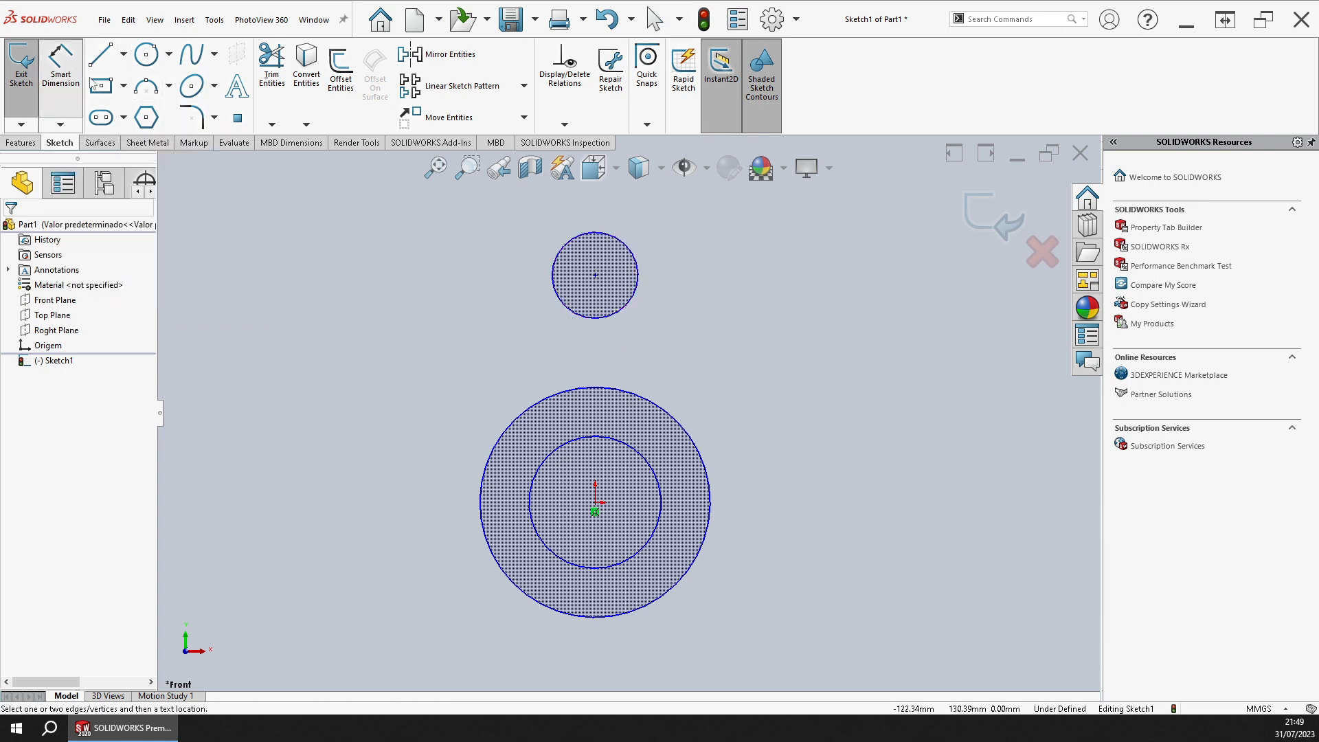
click(623, 249)
click(672, 240)
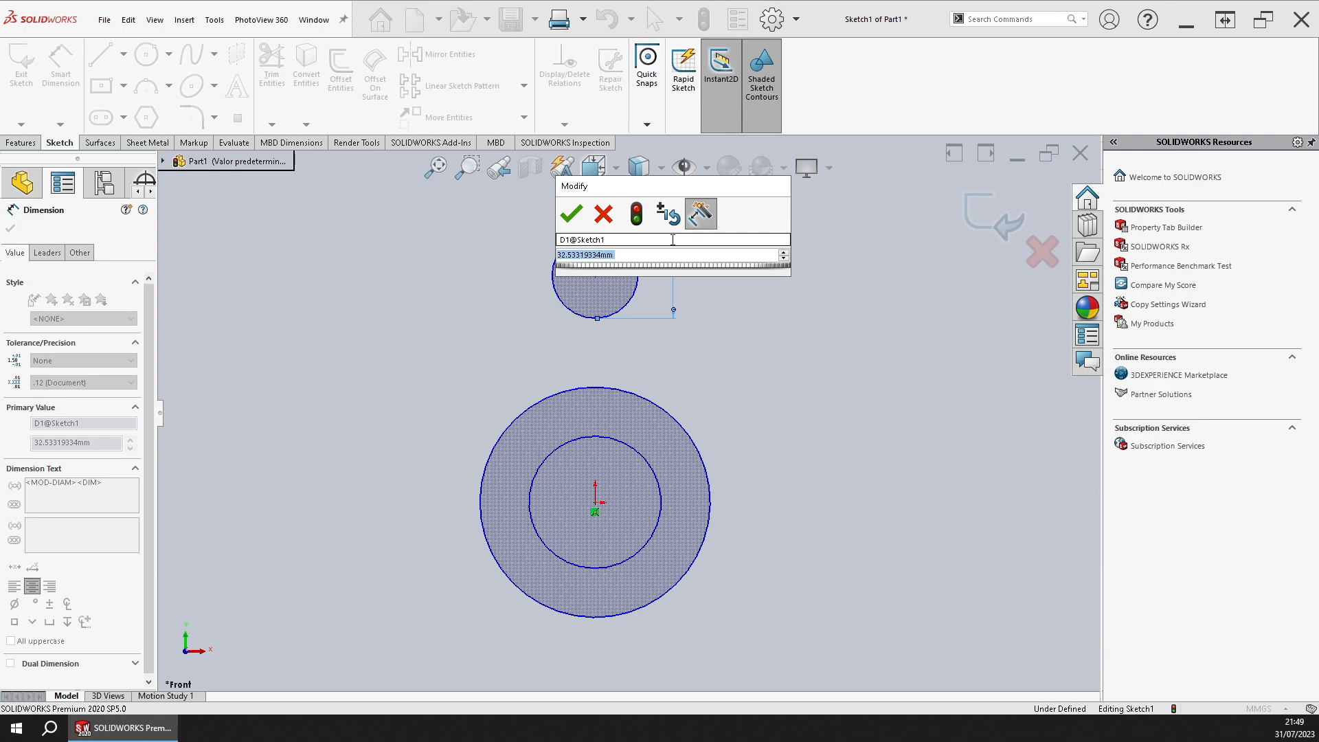
text(20)
key(Return)
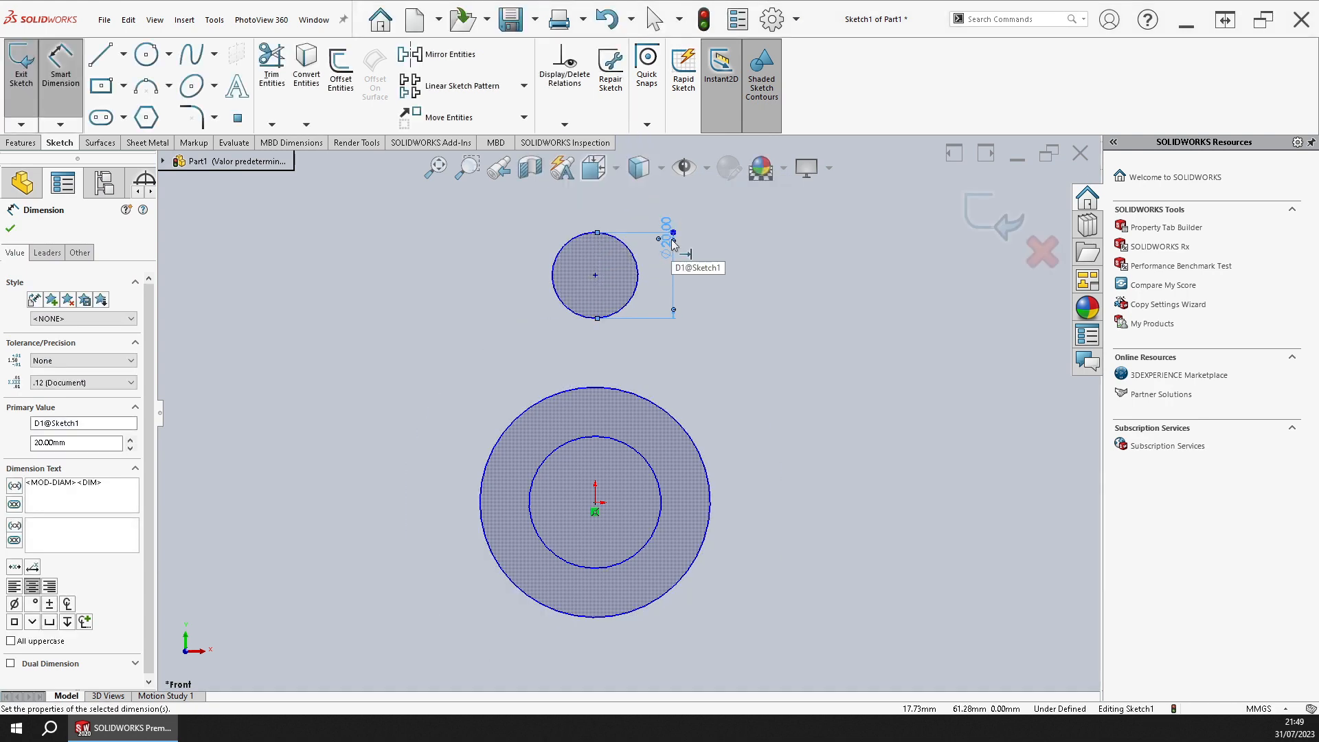
key(Escape)
Step: Sketch a circle of about 17 mm radius concentric with the 20 mm circle
click(146, 54)
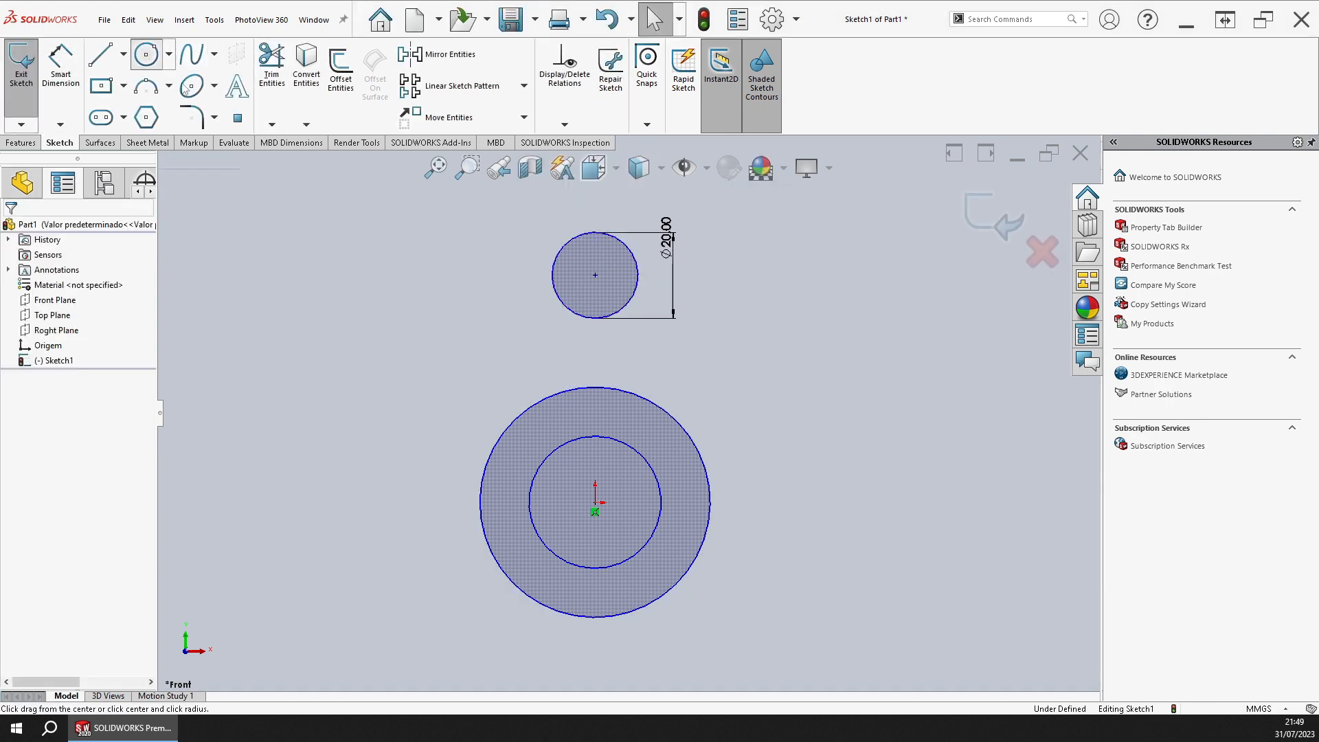
click(595, 276)
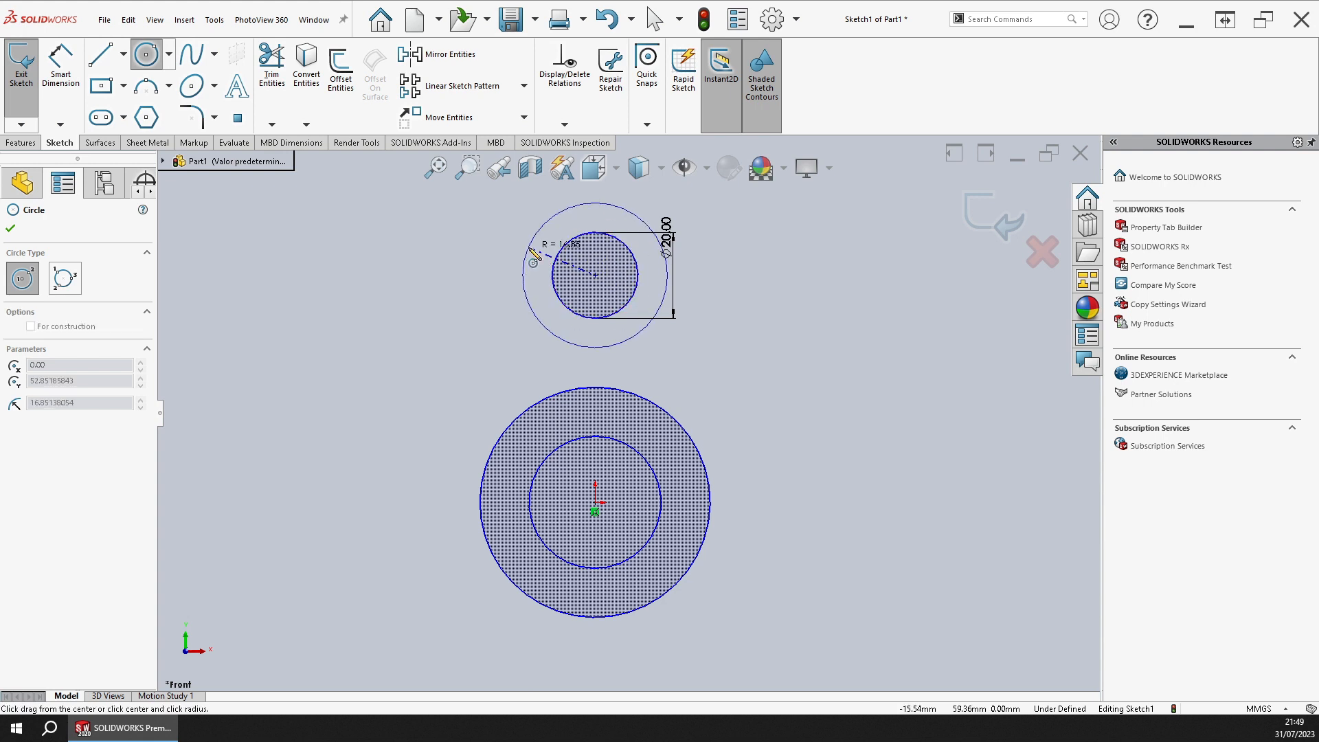
click(665, 256)
key(Escape)
Step: Dimension the outer circle of the upper concentric pair with a diameter of 32 mm
click(60, 68)
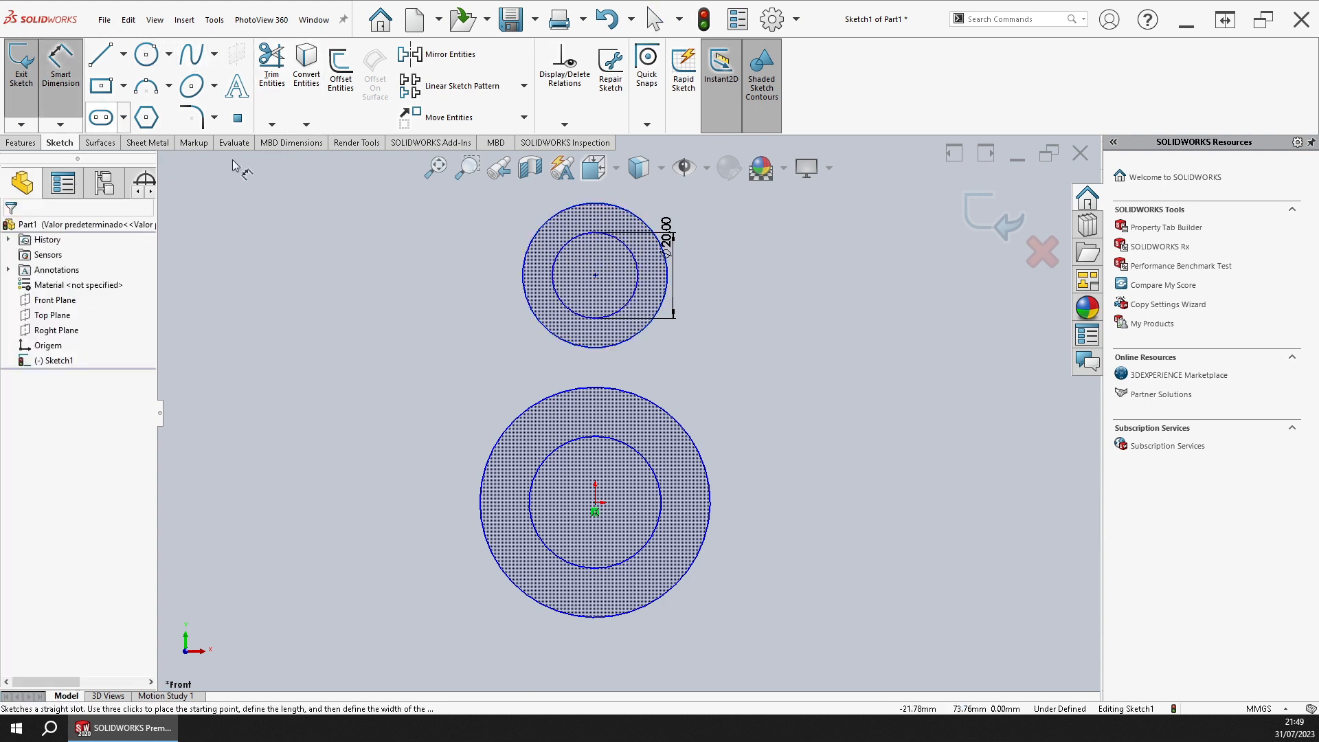
click(533, 245)
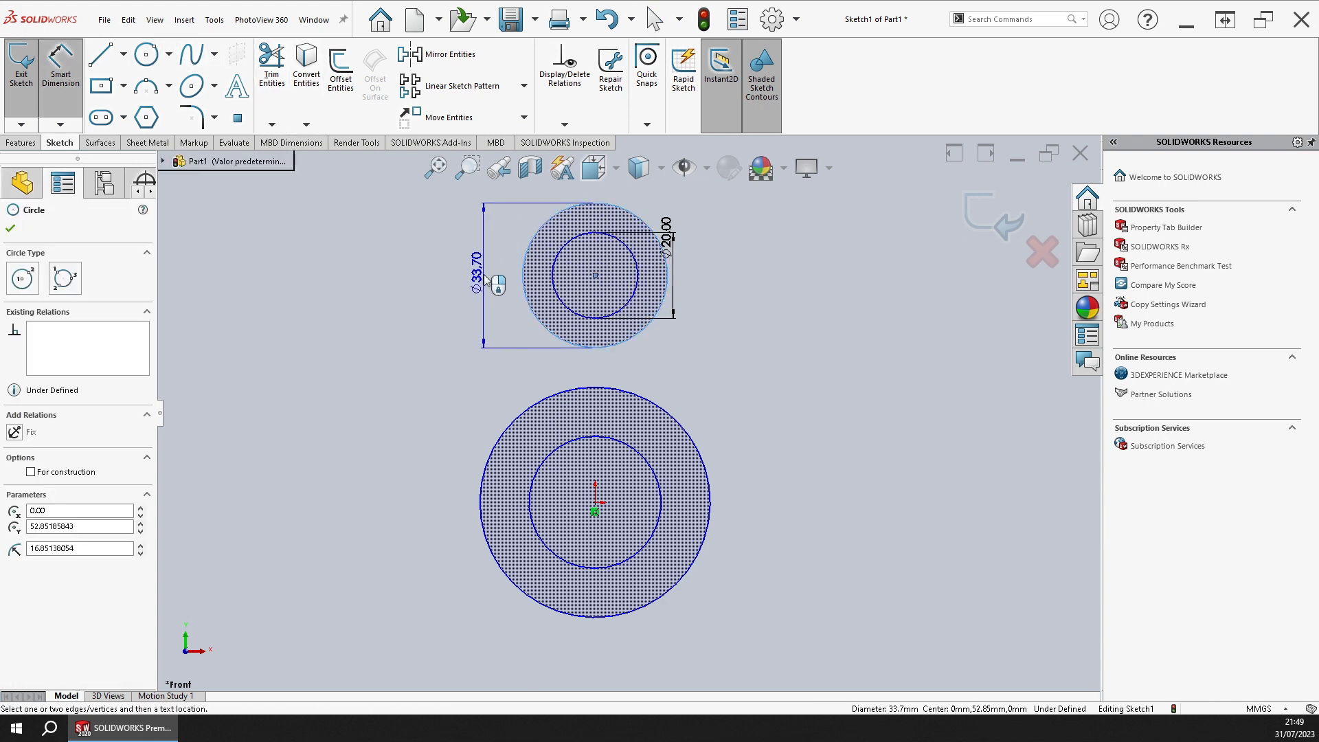
click(485, 275)
text(32)
key(Return)
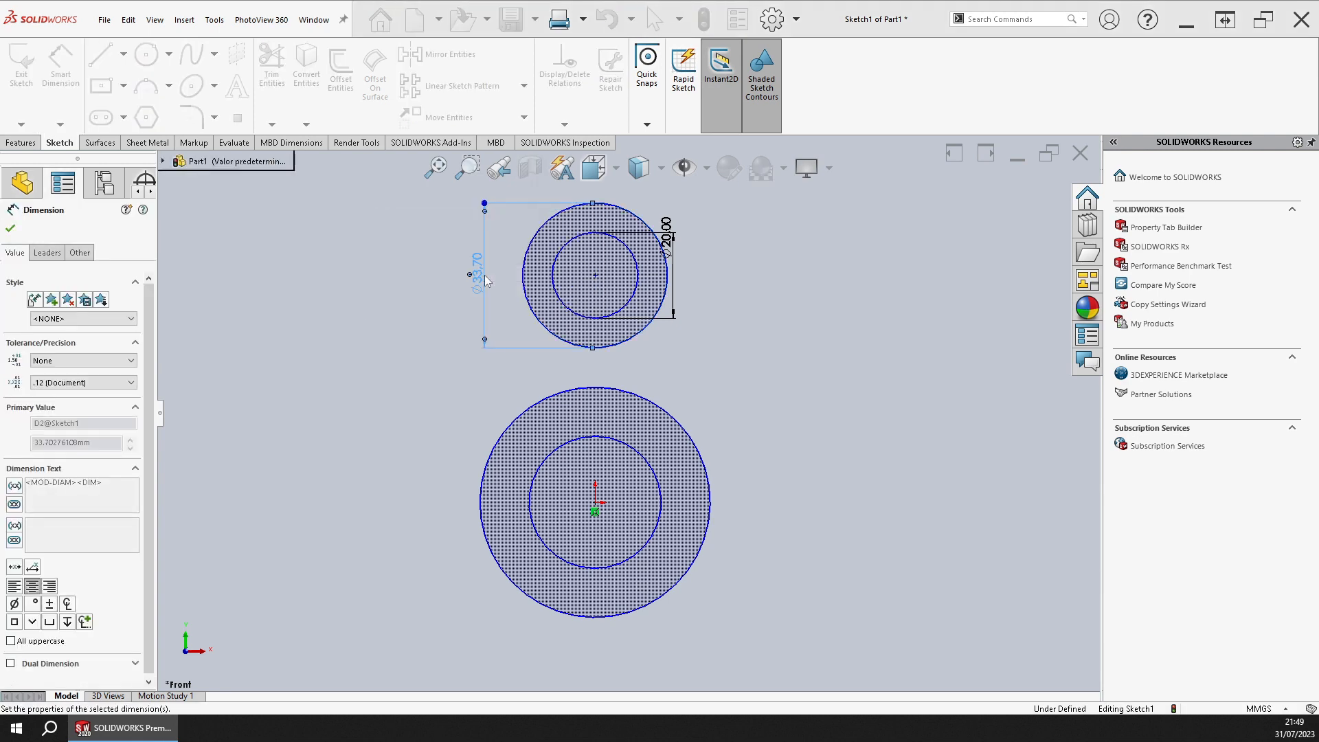
key(Escape)
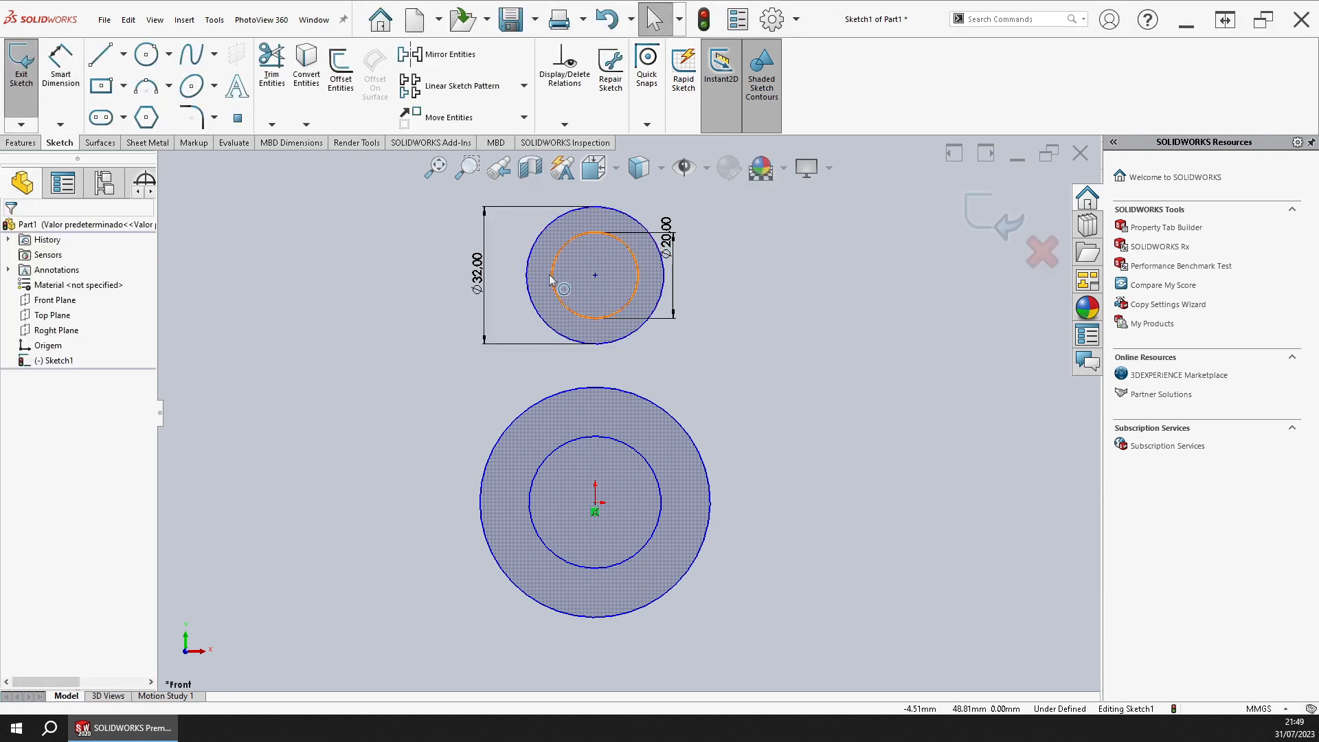
Step: Dimension the vertical centre distance between the upper and lower inner circles as 65 mm
click(75, 66)
click(75, 66)
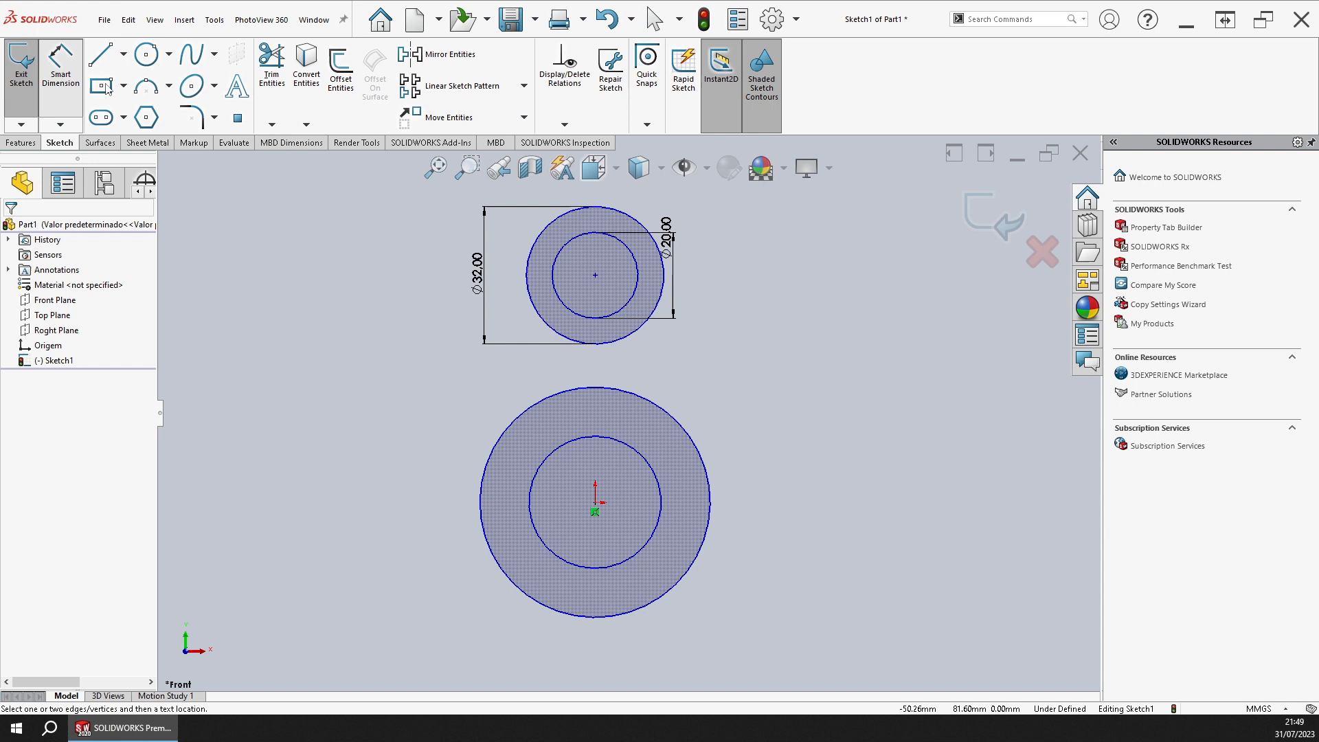
click(638, 279)
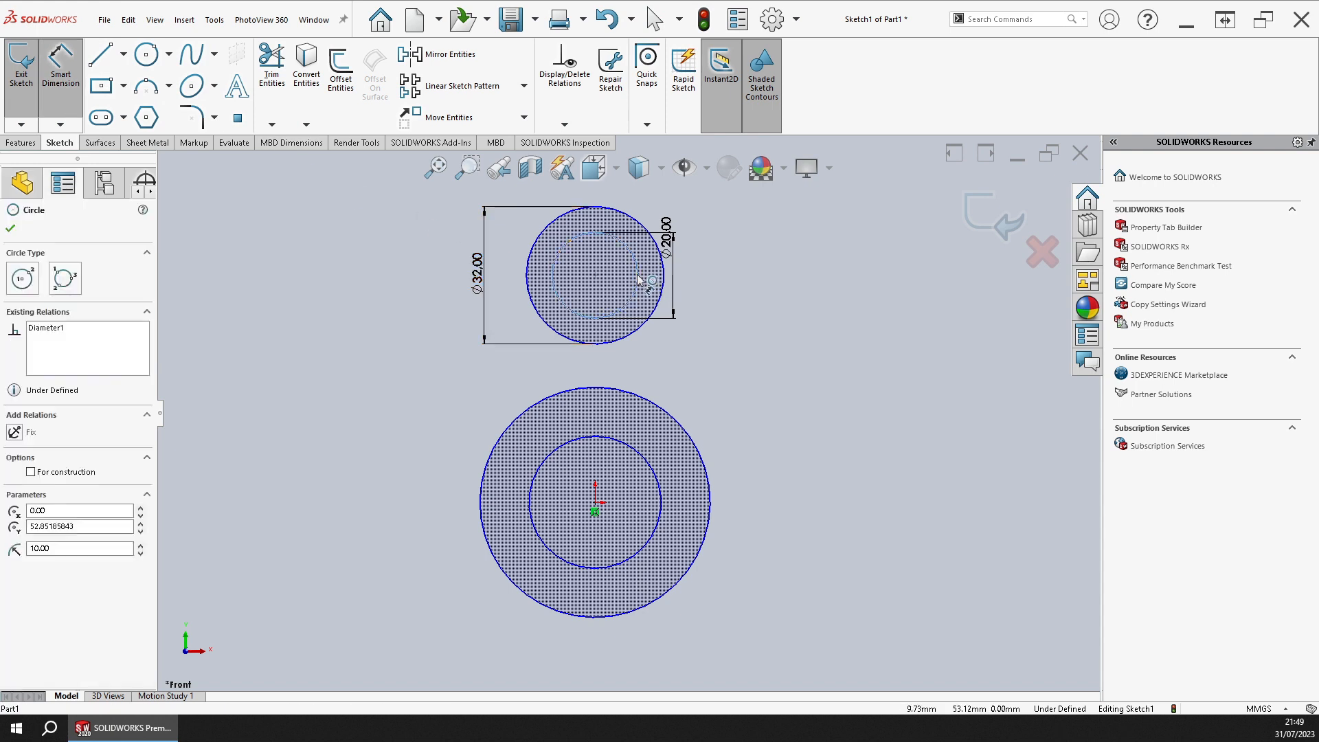
click(642, 451)
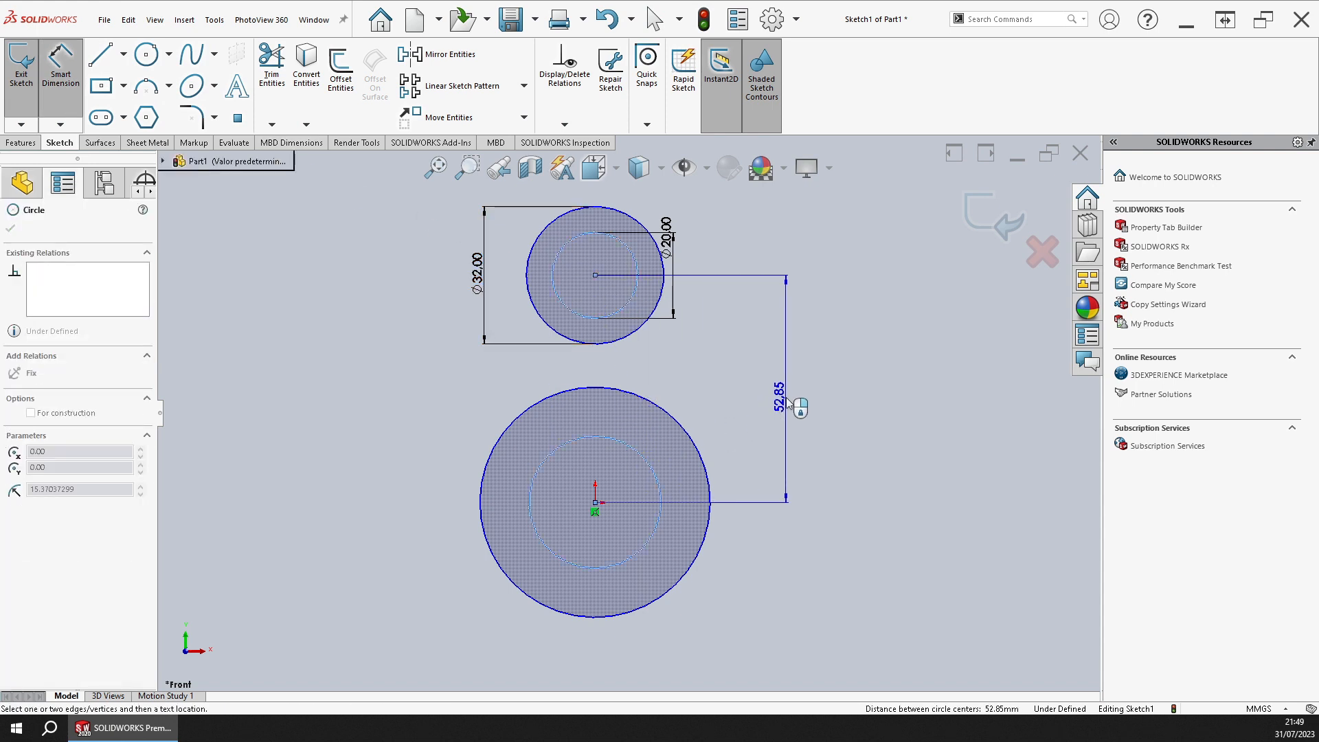
click(786, 406)
text(65)
key(Return)
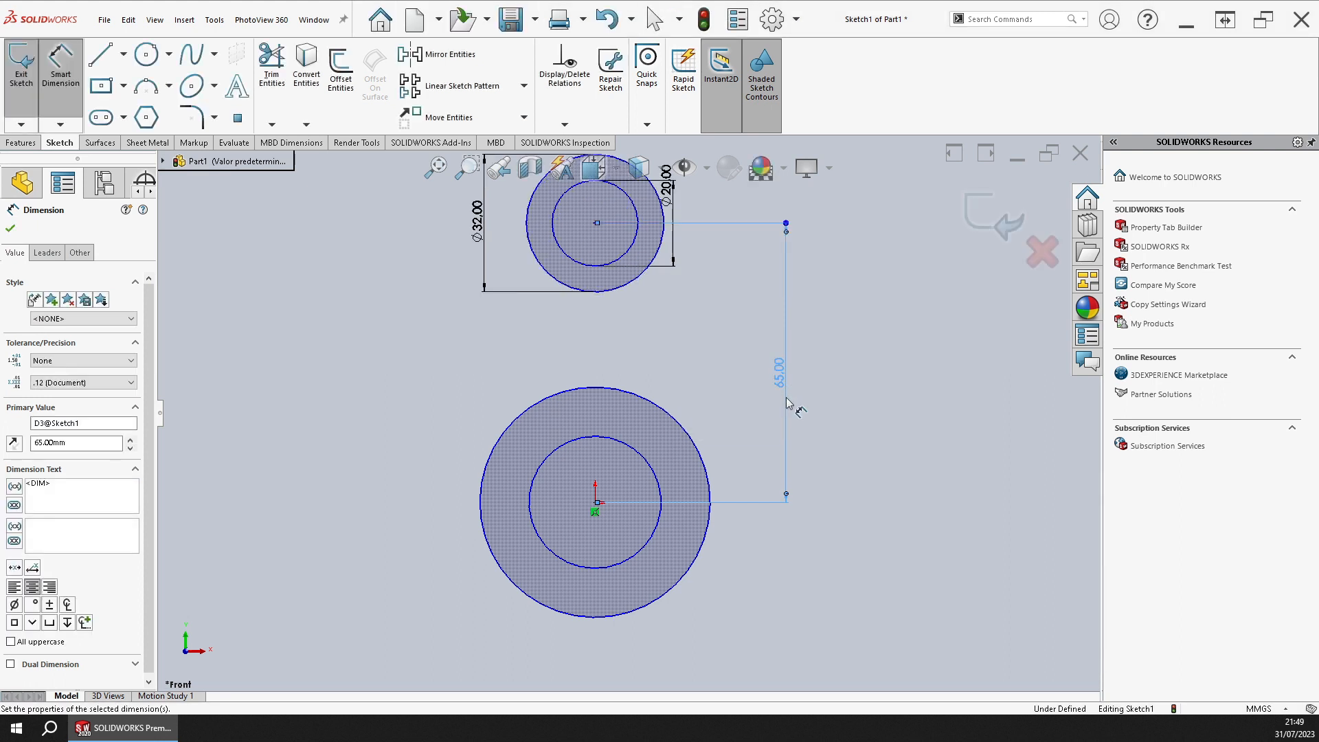
scroll(704, 392, up, 2)
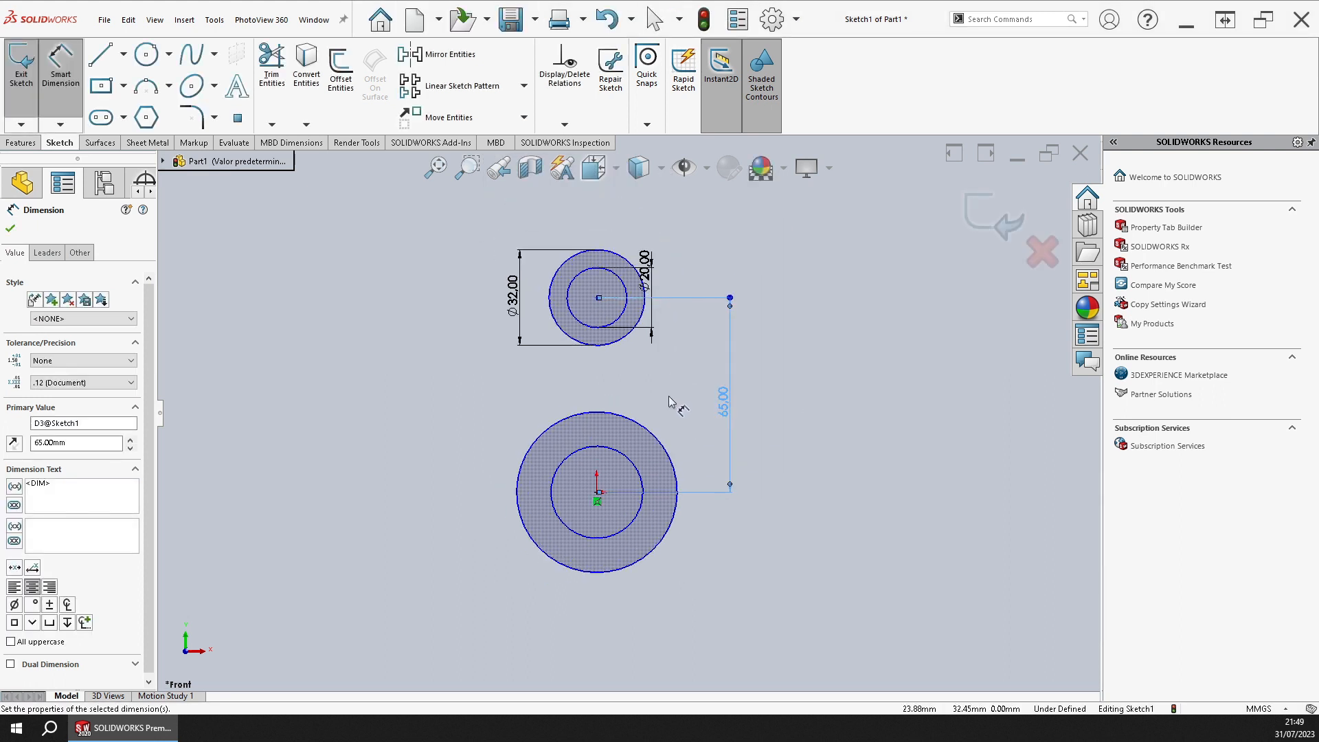
key(Escape)
key(Escape)
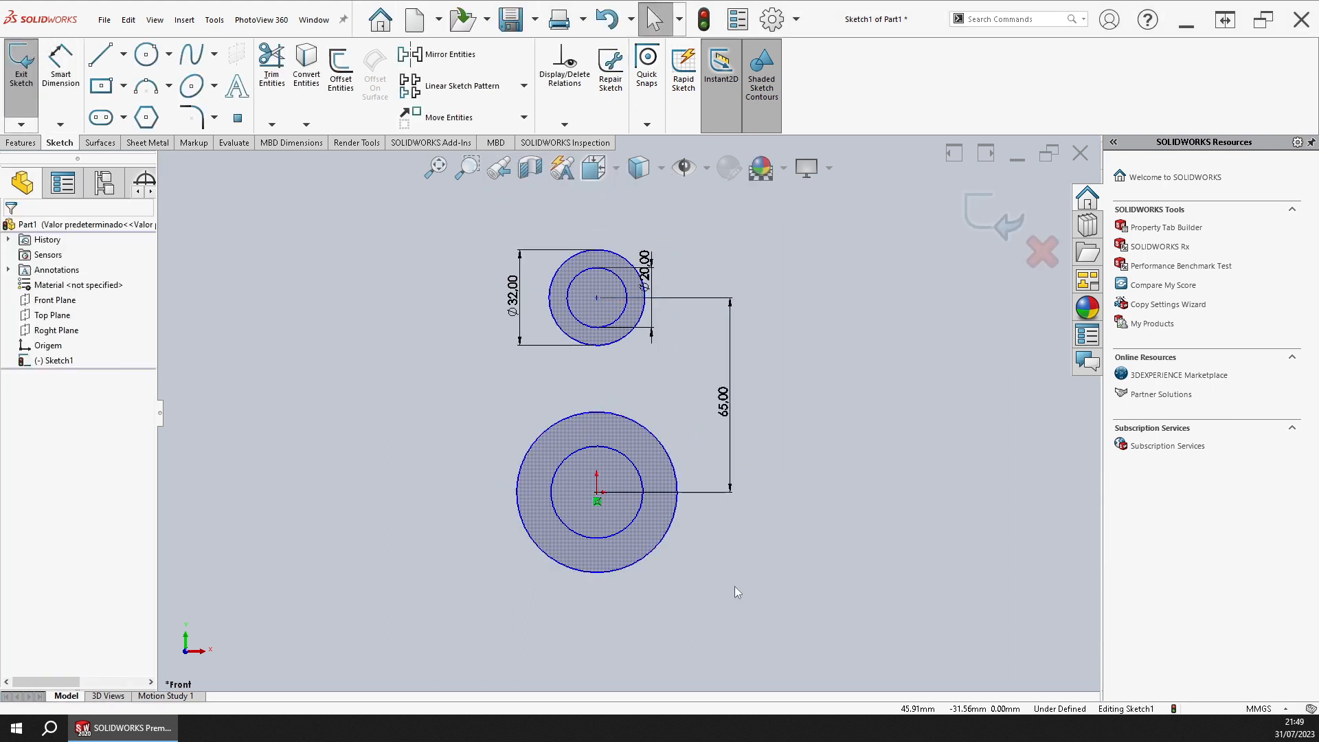
Step: Sketch a circle of about 6 mm radius to the lower right of the origin-centred circles and another small circle directly below the origin
click(146, 54)
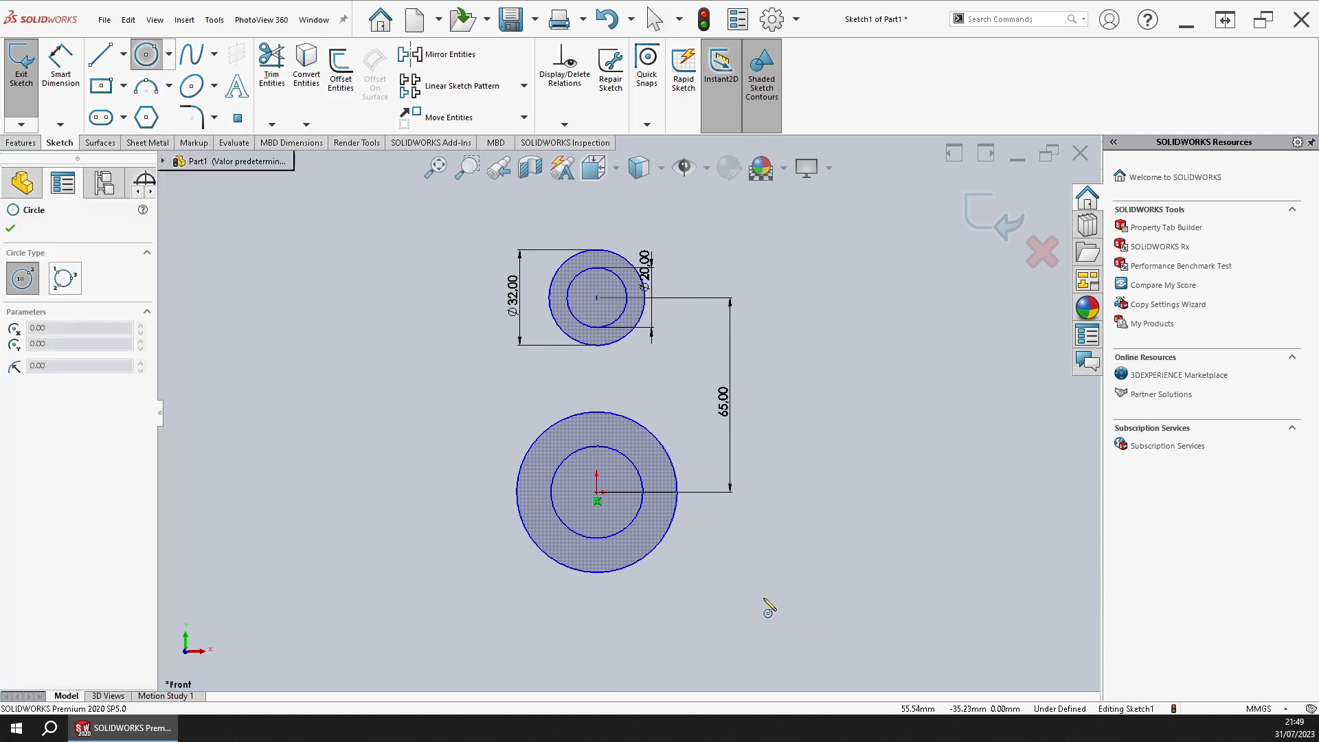
click(755, 589)
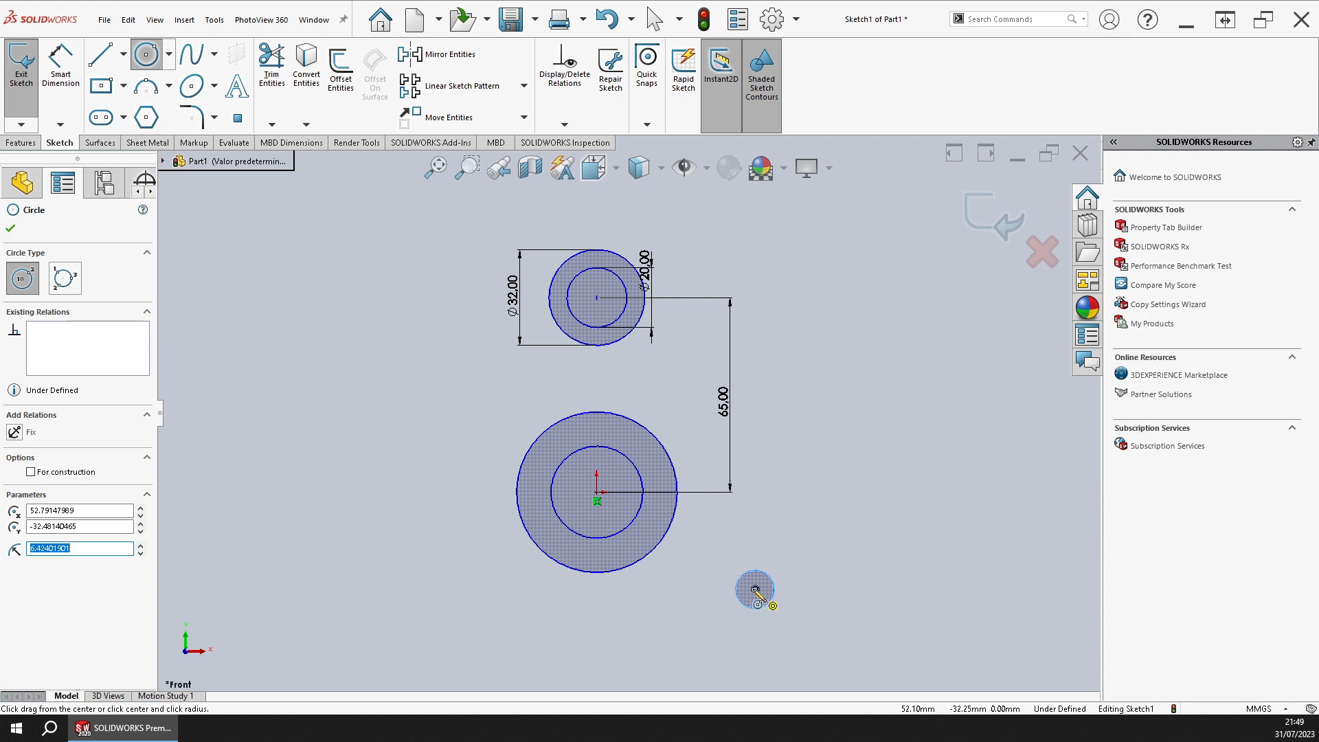
scroll(732, 599, down, 2)
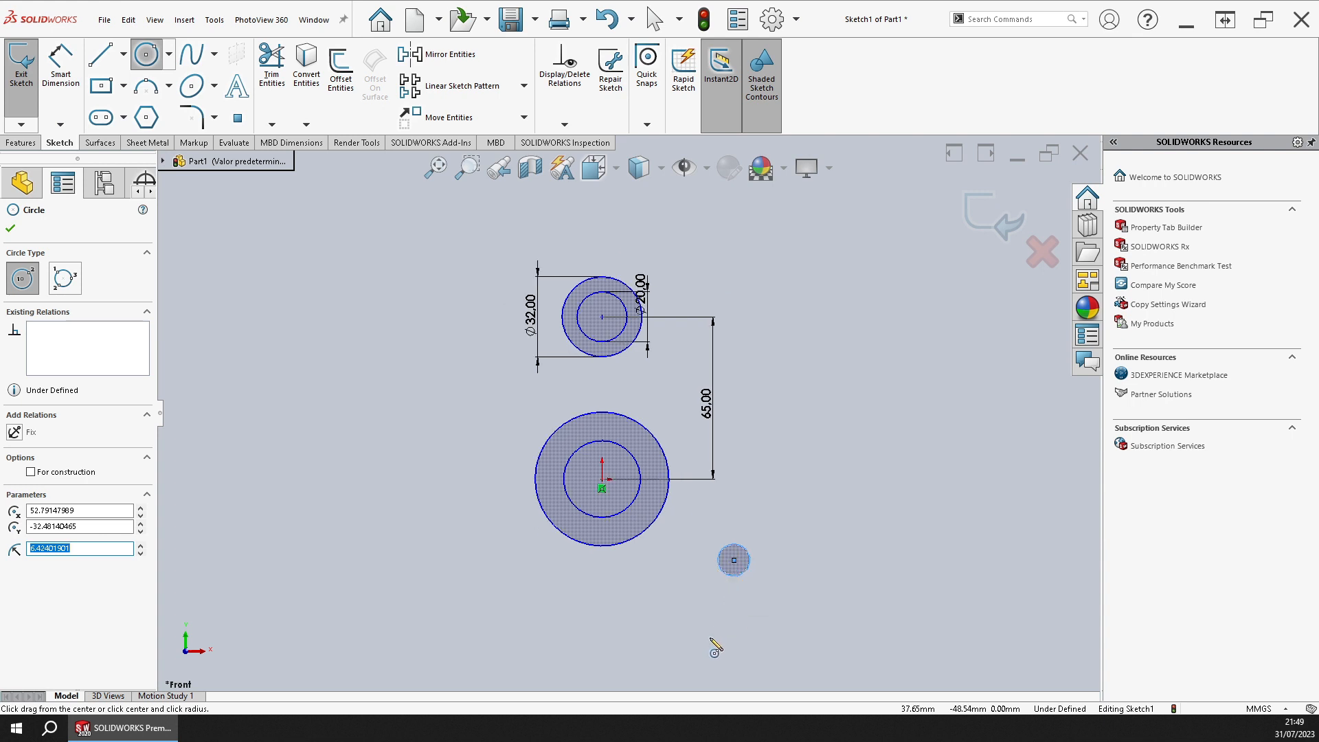
click(606, 598)
click(626, 602)
key(Escape)
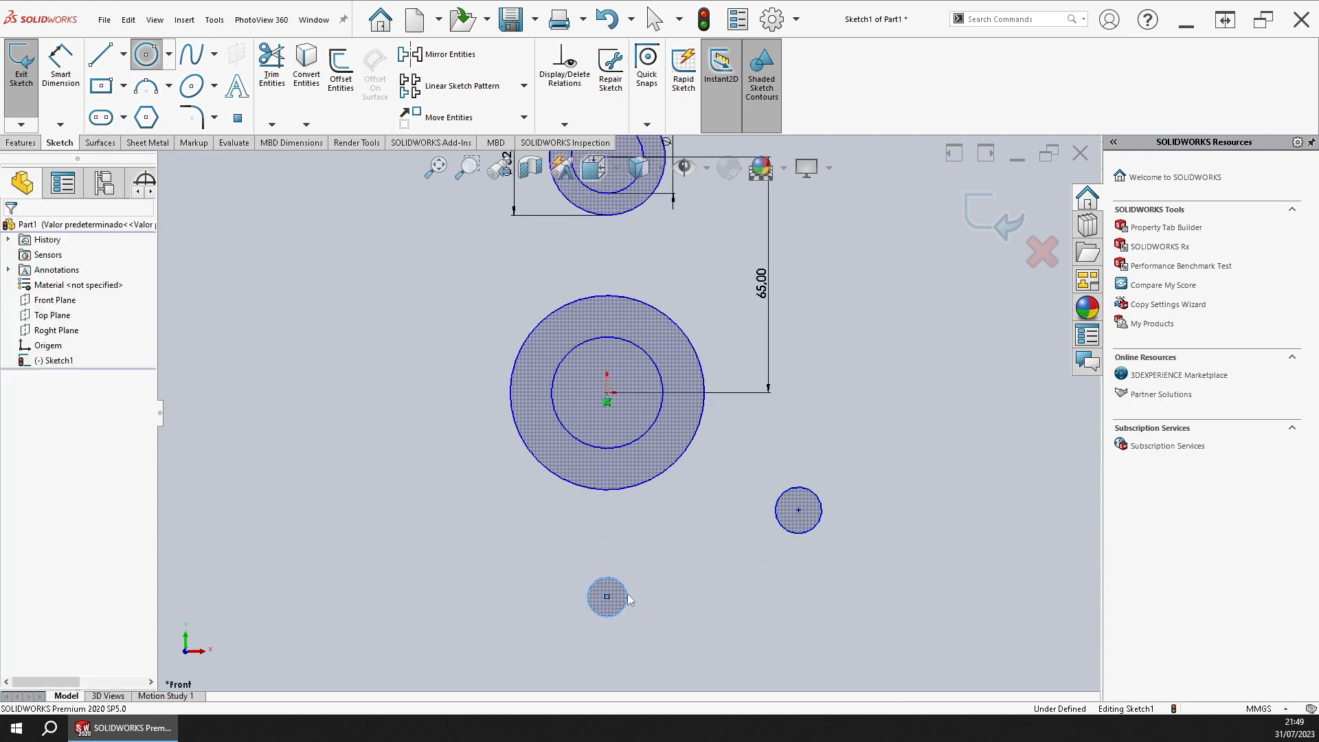
scroll(633, 549, up, 5)
scroll(647, 385, down, 5)
scroll(659, 398, up, 3)
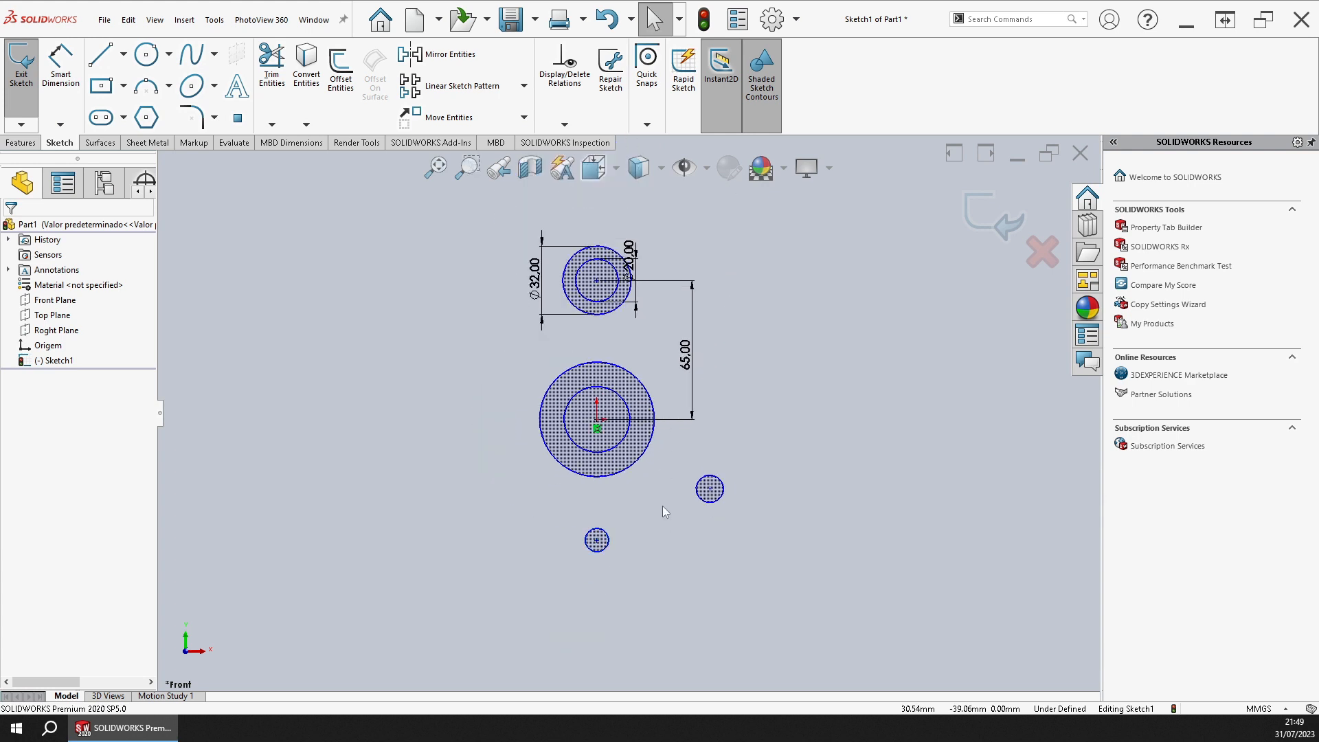
Step: Dimension the outer origin-centred circle with a diameter of 66 mm
click(60, 66)
scroll(615, 376, down, 2)
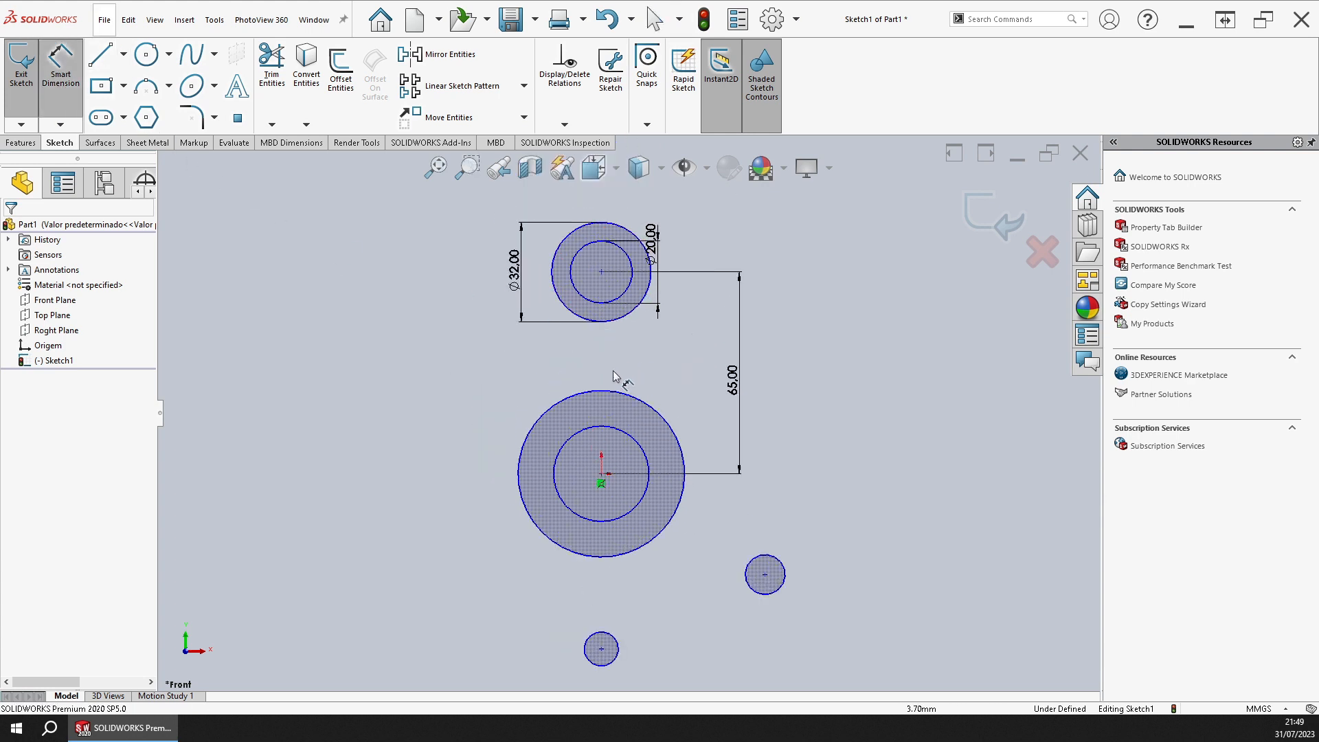
click(617, 395)
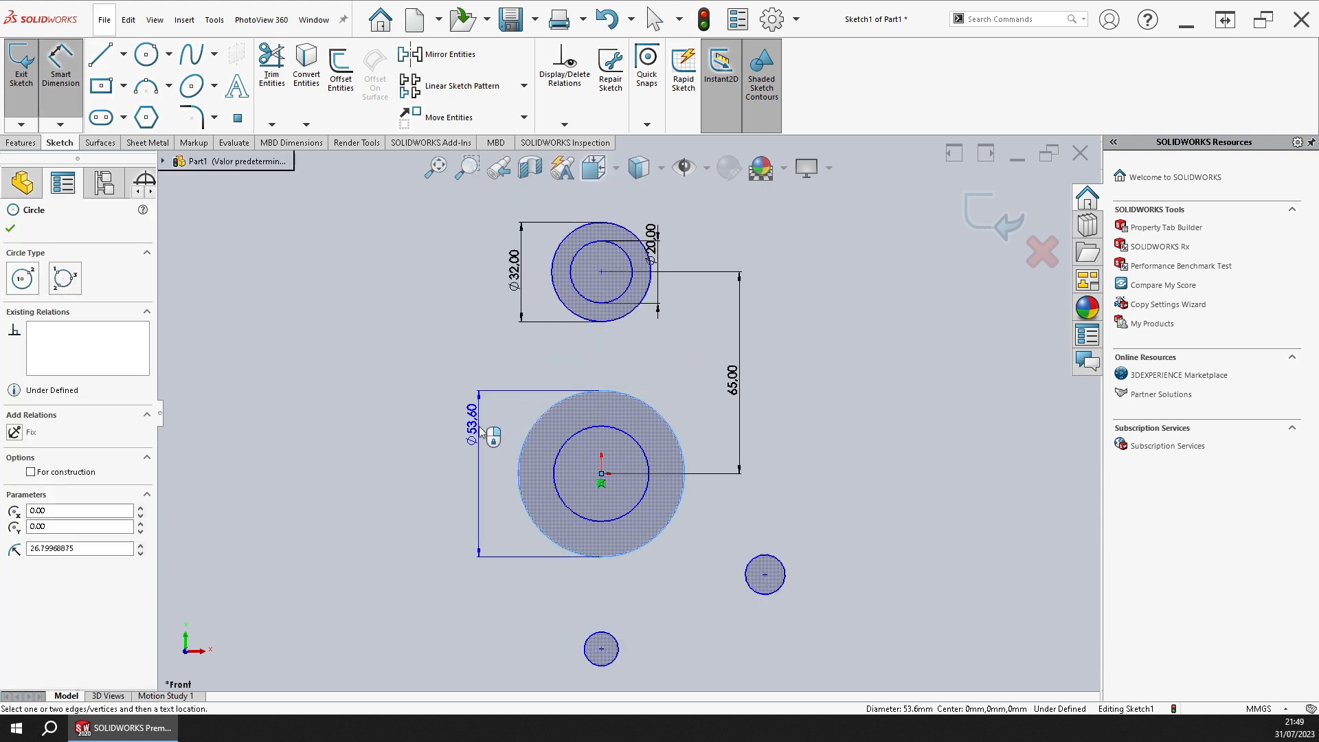
click(481, 434)
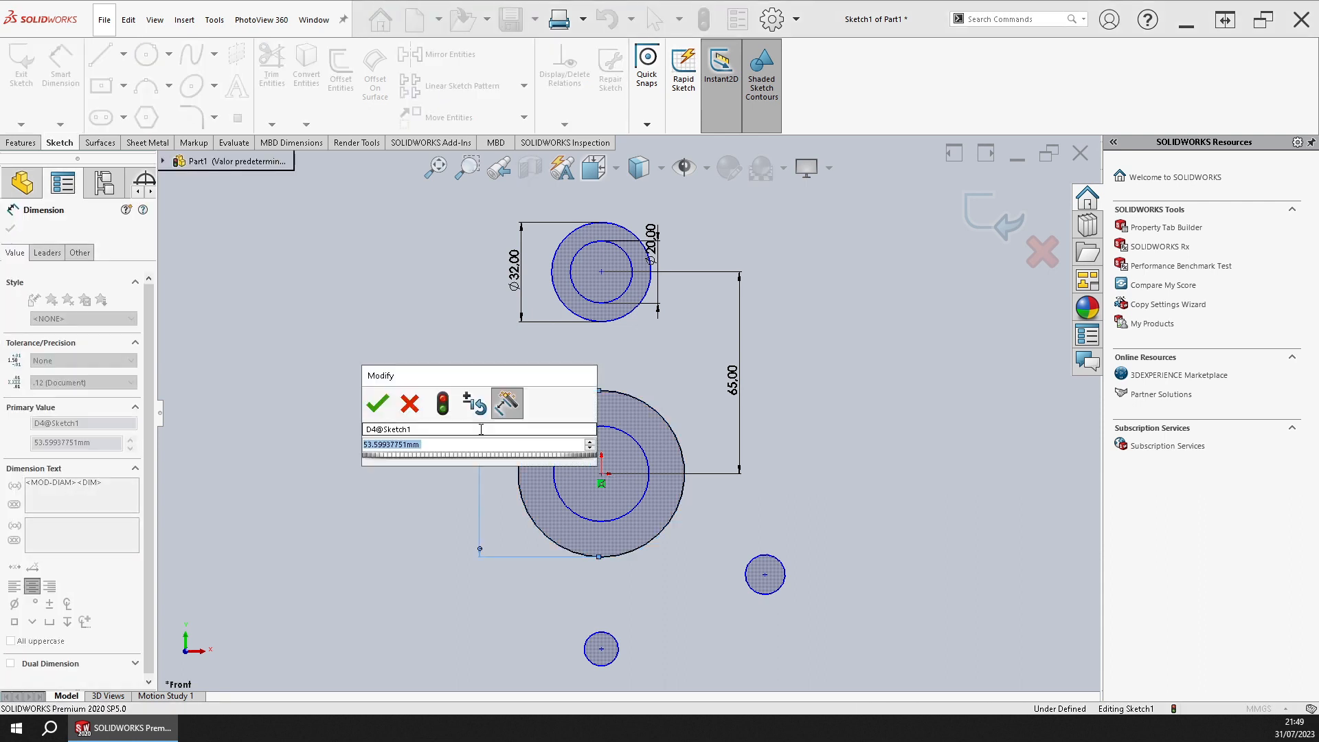
text(66)
key(Return)
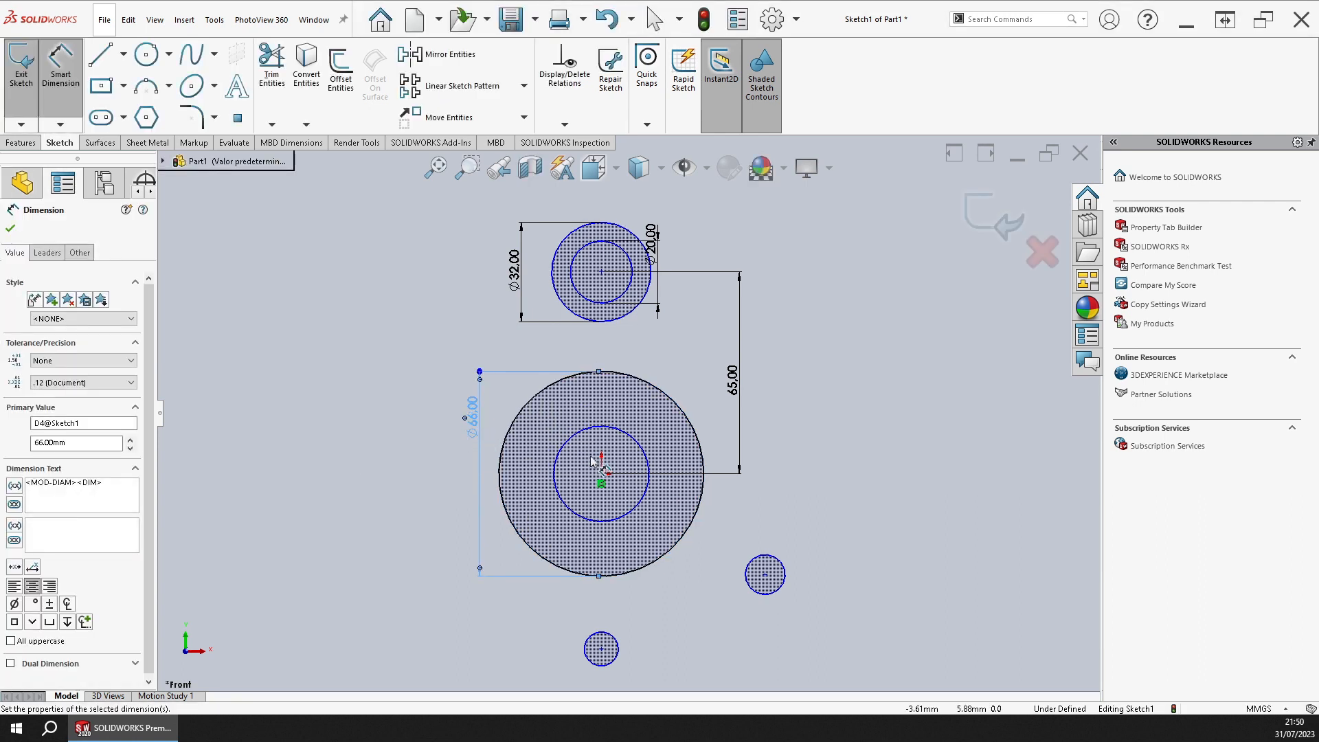
Step: Dimension the inner origin-centred circle with a diameter of 40 mm
click(641, 442)
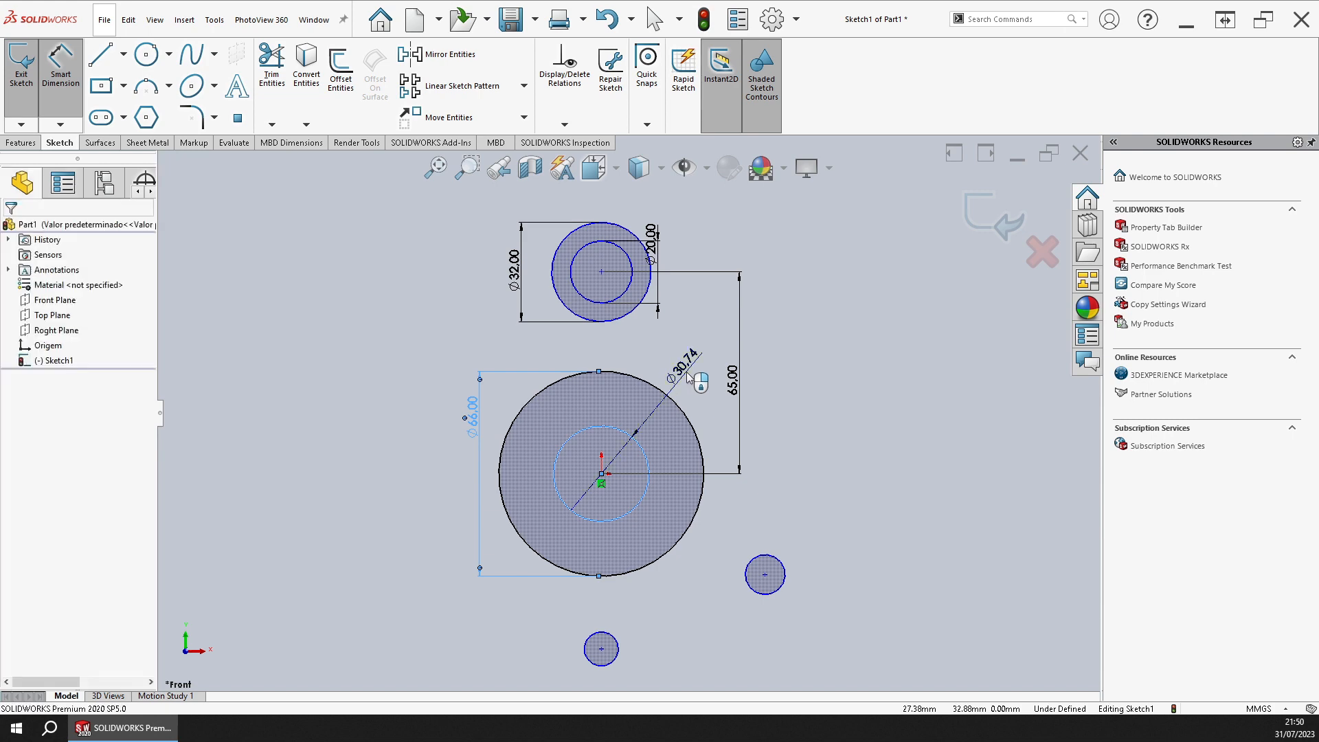
click(687, 376)
text(40)
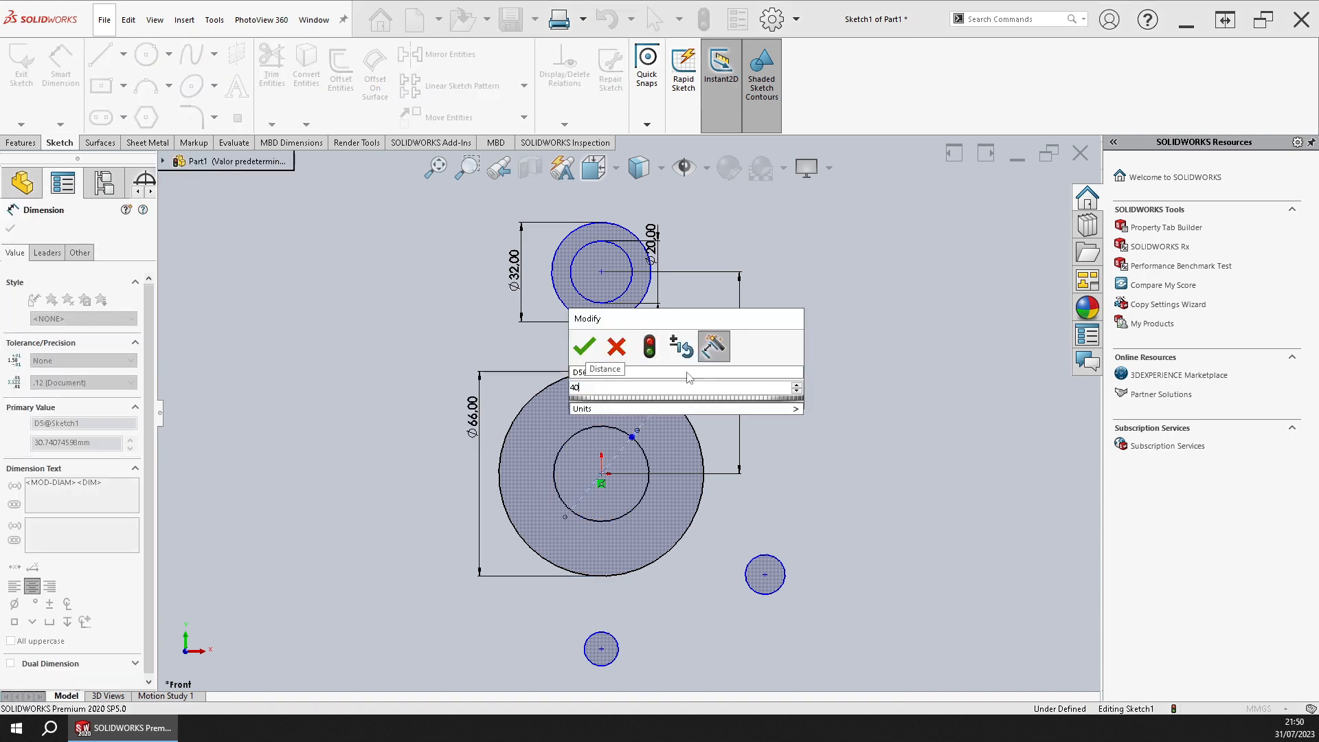
key(Return)
key(Escape)
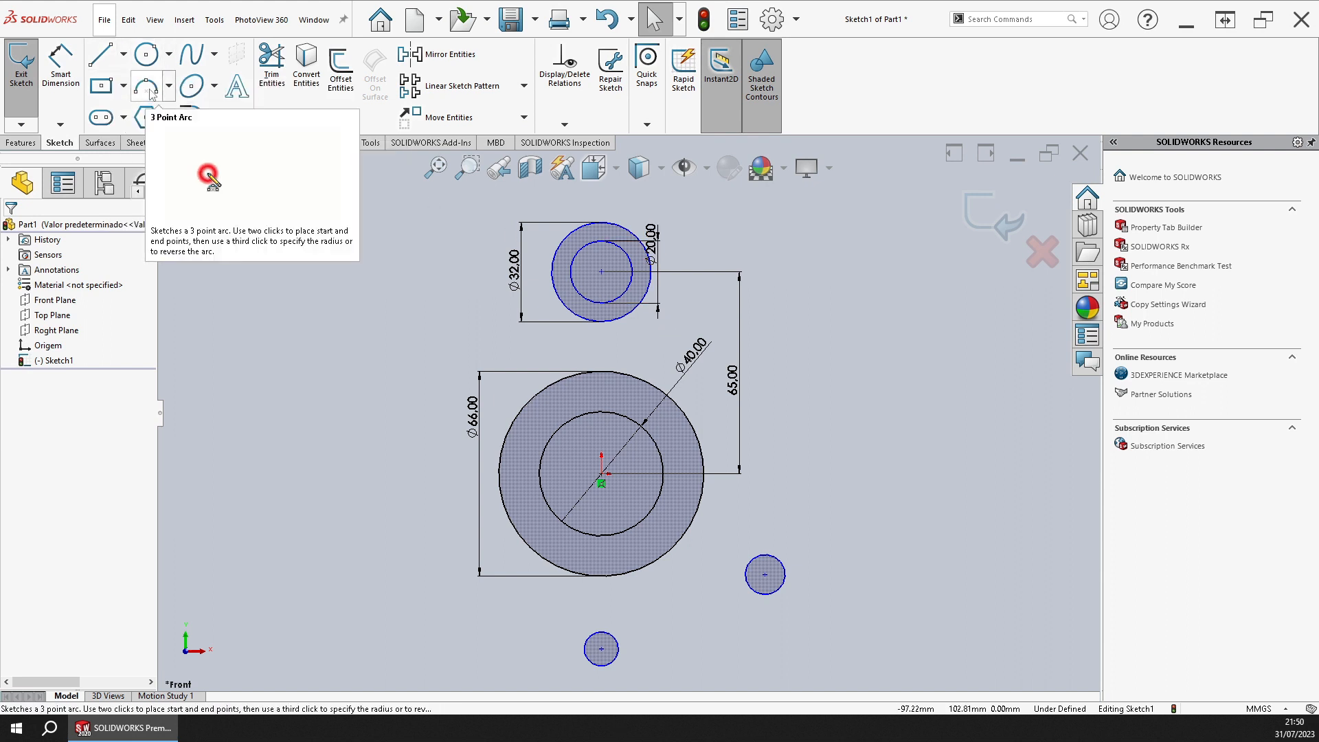
Step: Sketch a circle of about 32 mm radius to the right of the upper concentric pair
click(146, 54)
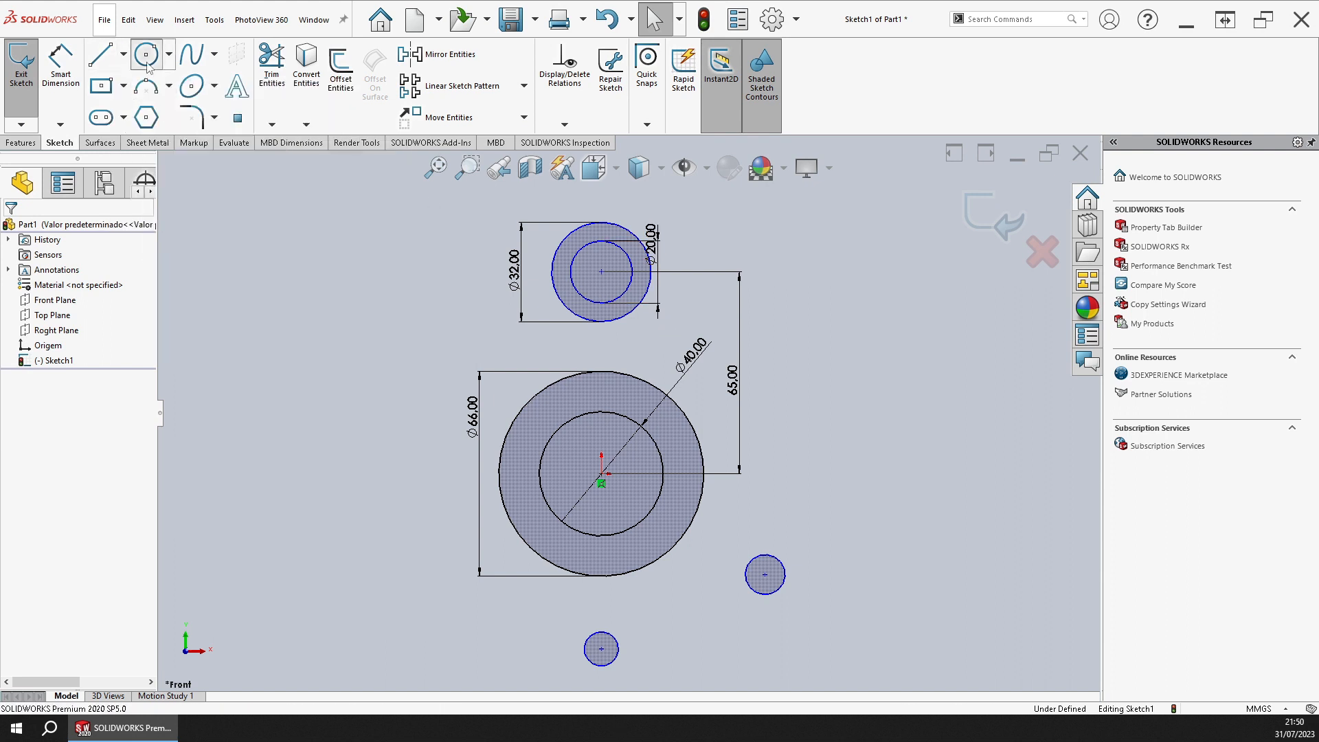
click(789, 300)
click(686, 292)
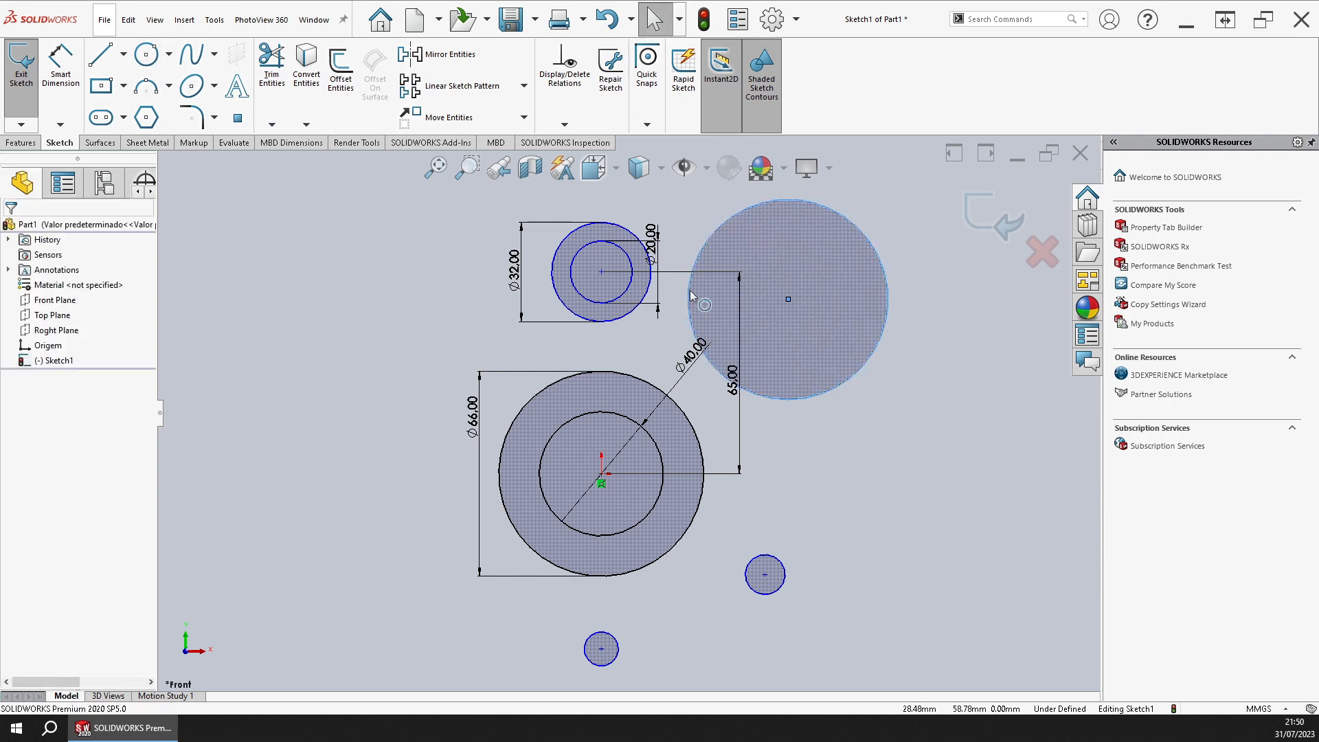
Step: Make the new large circle tangent to the outer circles of both the upper pair and the origin-centred pair
ctrl+click(652, 289)
click(711, 224)
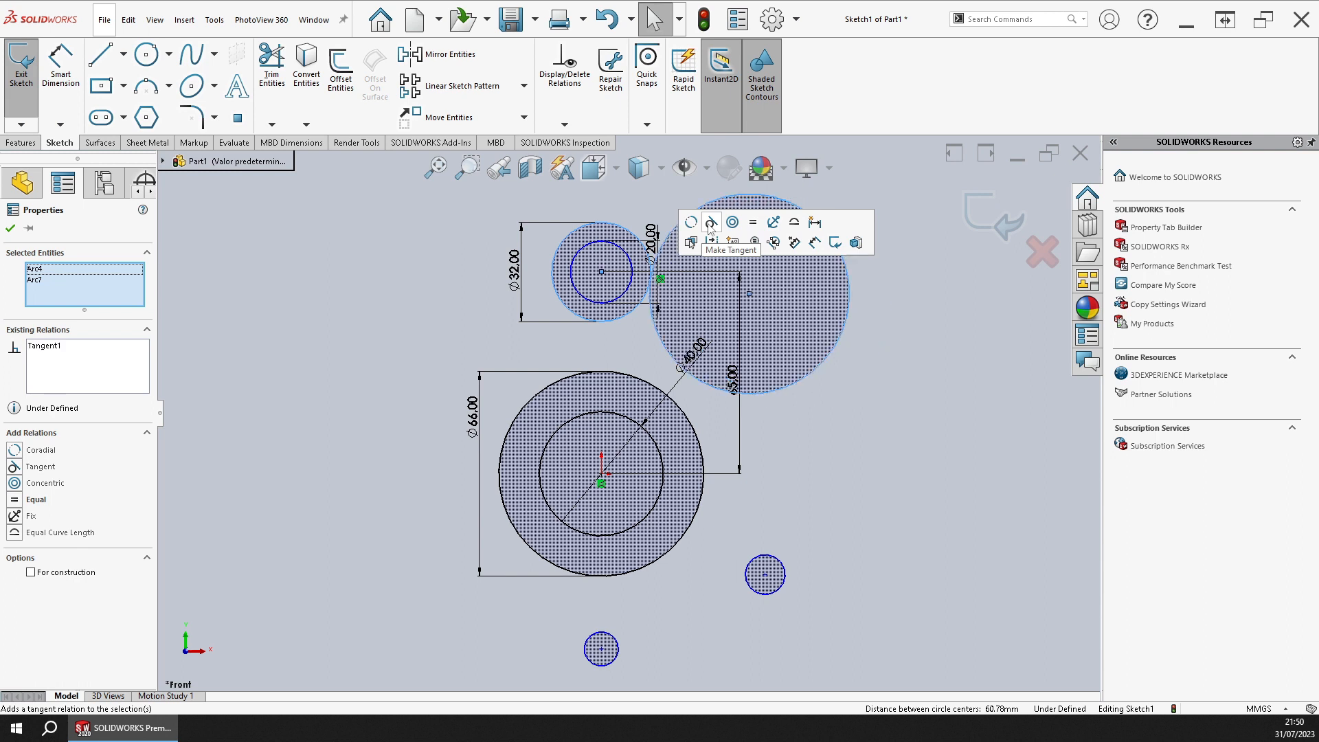
key(Escape)
click(702, 382)
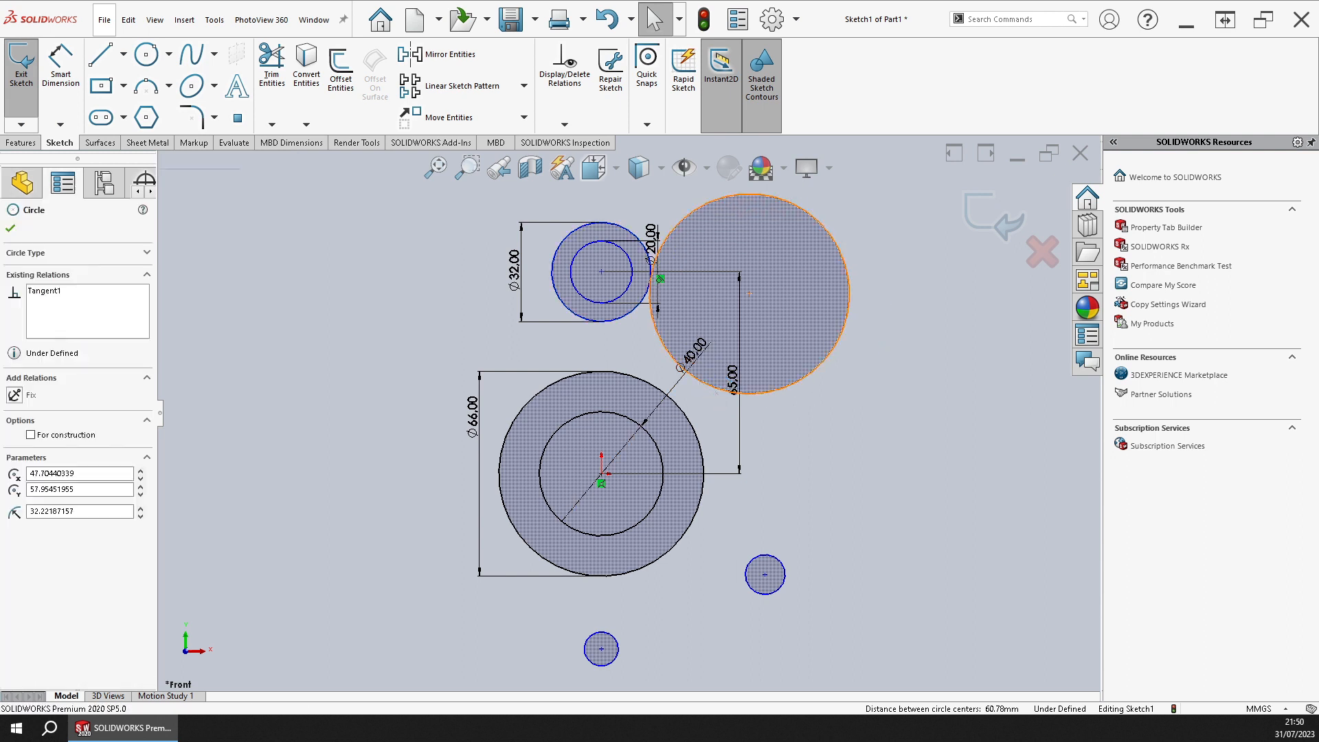
ctrl+click(691, 419)
click(745, 357)
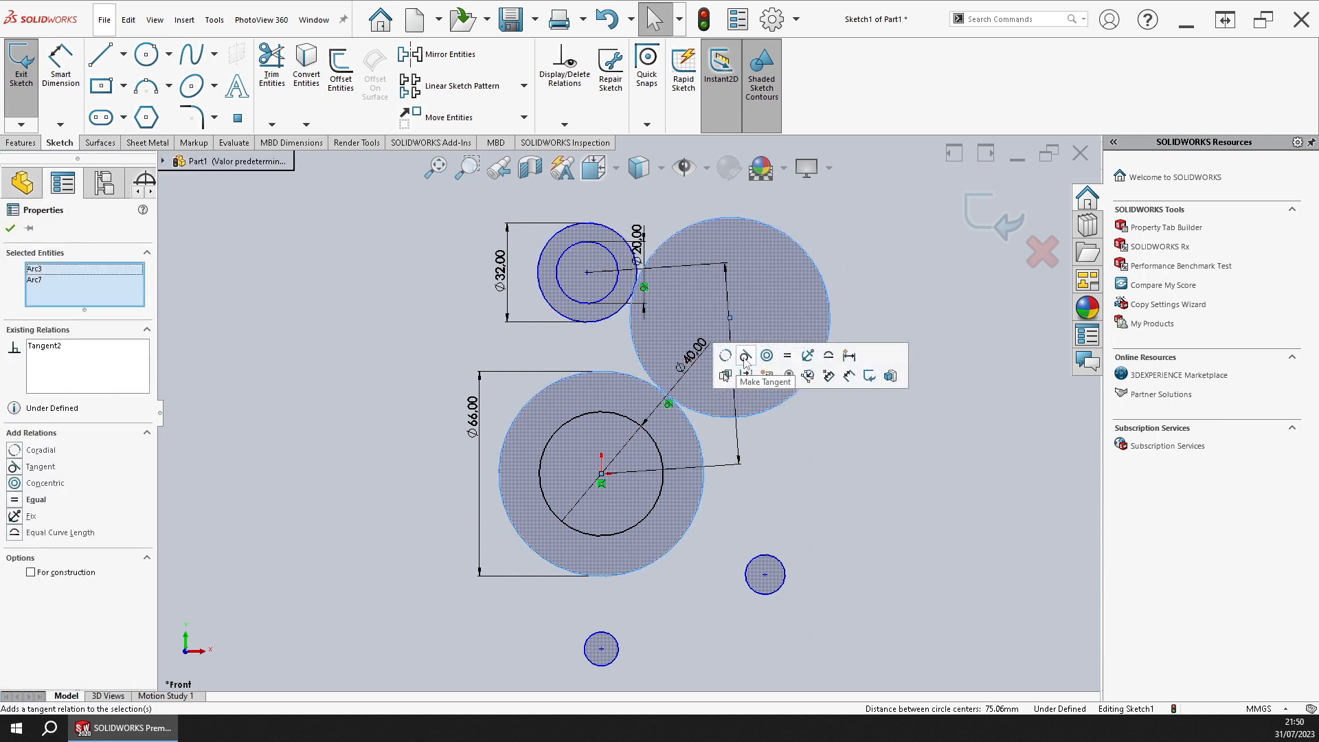
Step: Align the upper pair's centre vertically with the origin using a Vertical relation
click(587, 272)
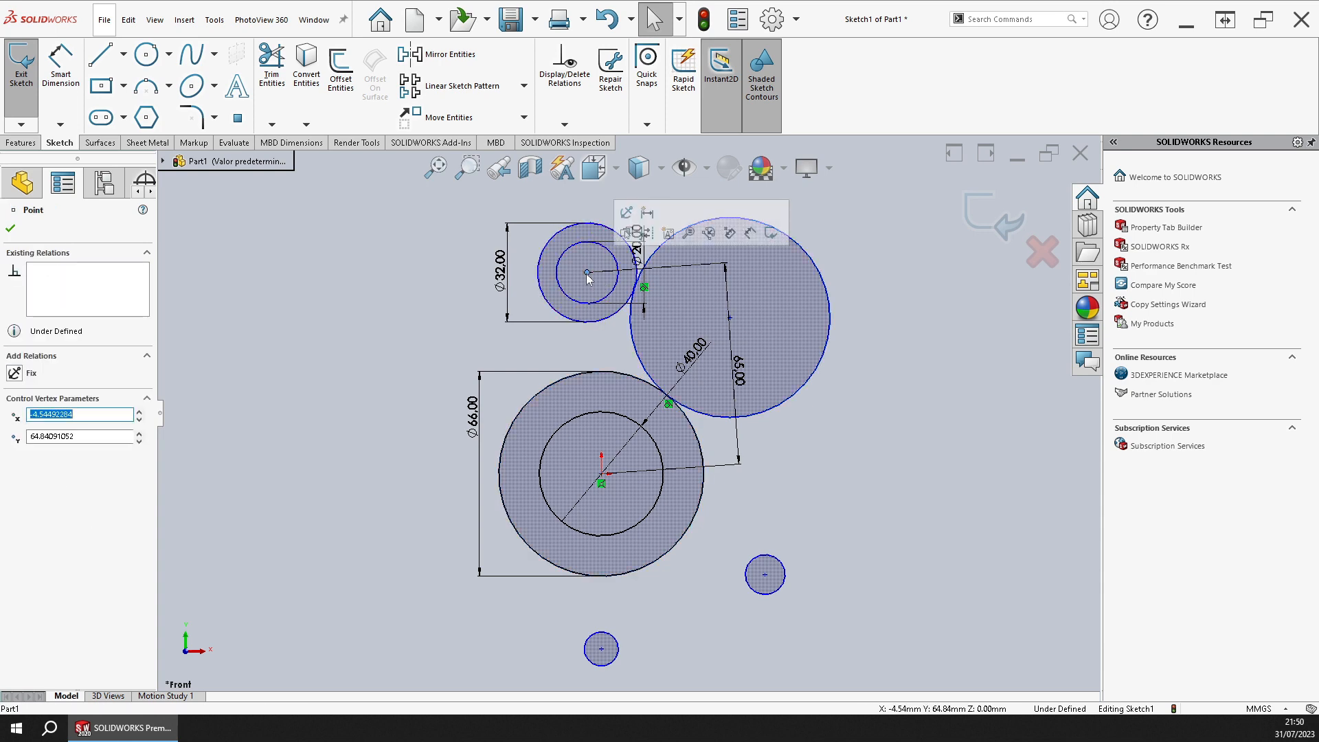
ctrl+click(602, 473)
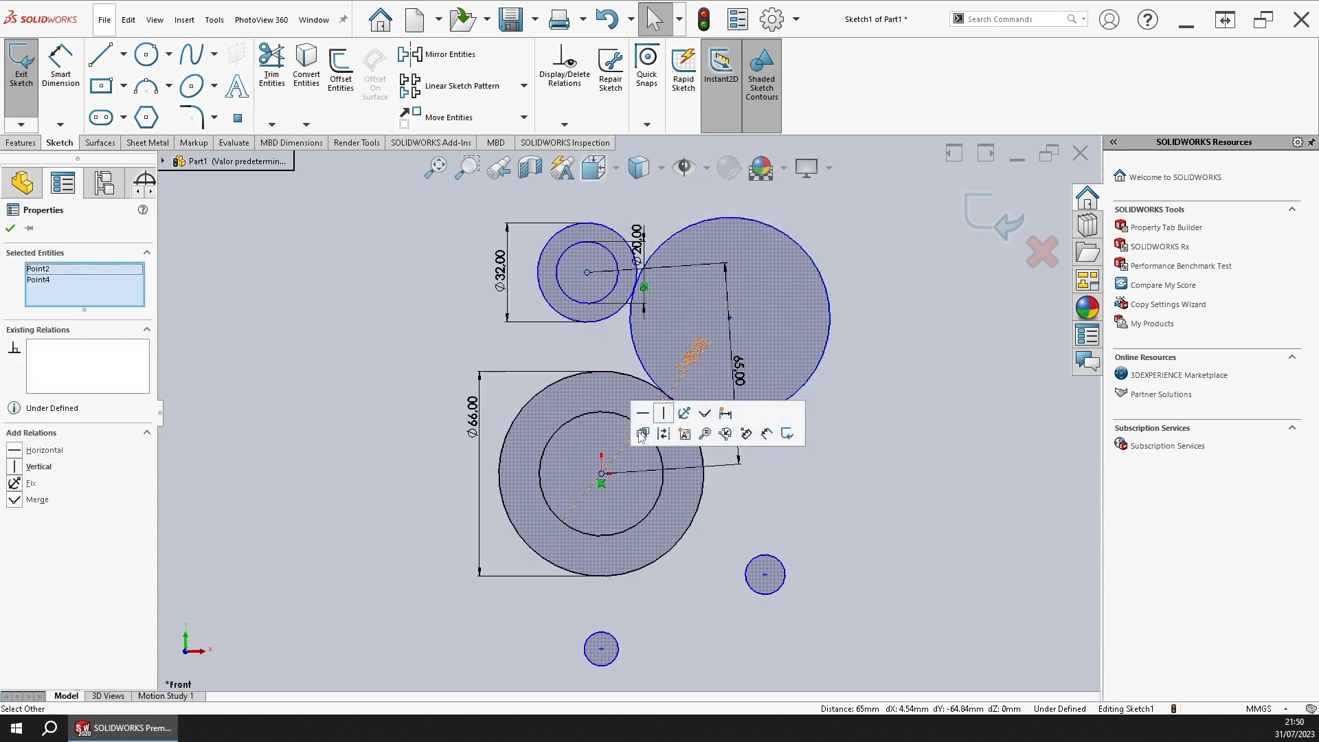
click(664, 414)
click(812, 423)
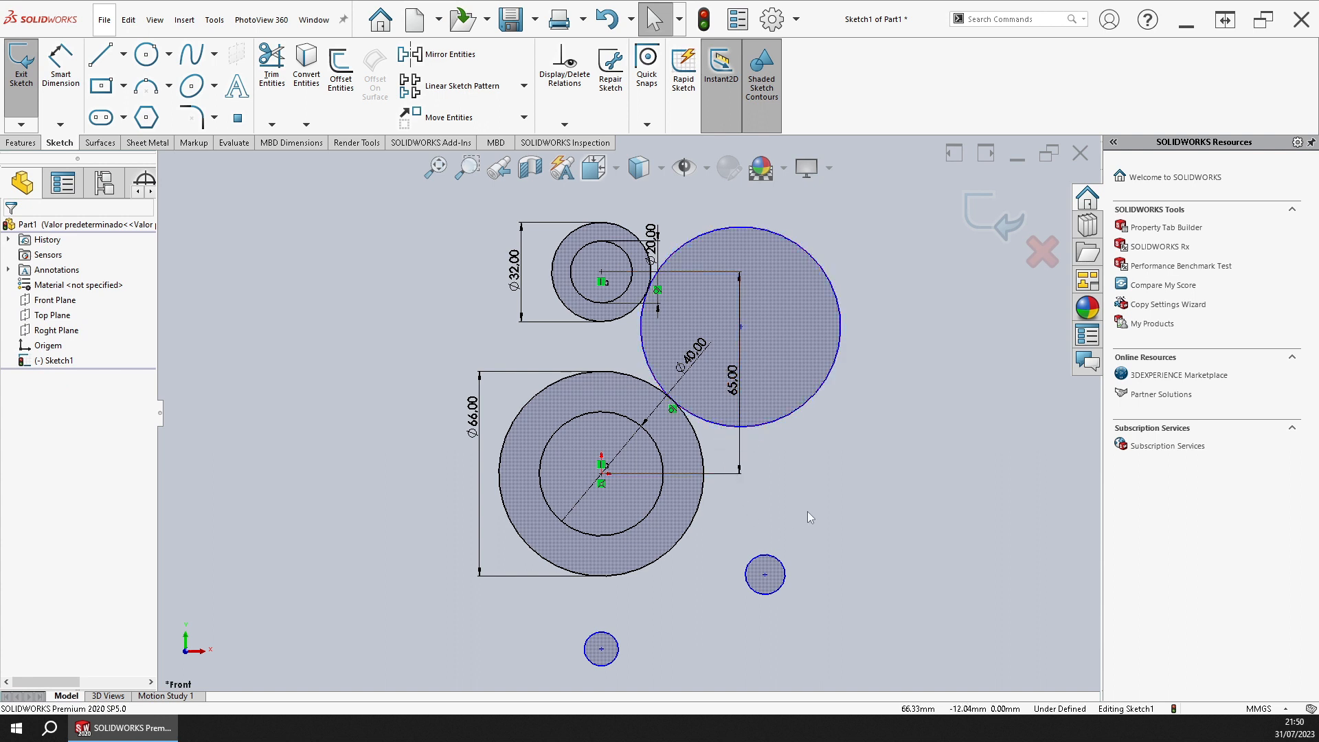
Step: Dimension the large tangent circle's diameter as 64*2 (128 mm)
click(61, 65)
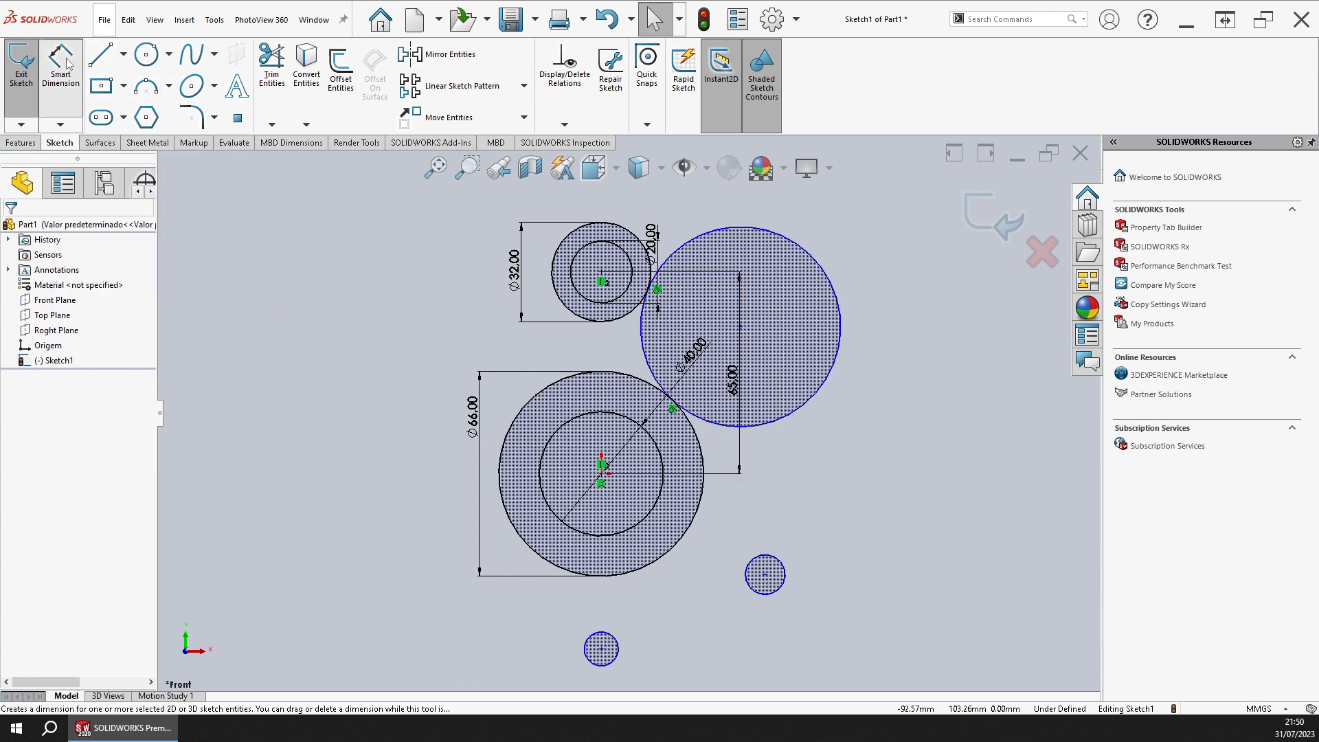
click(824, 272)
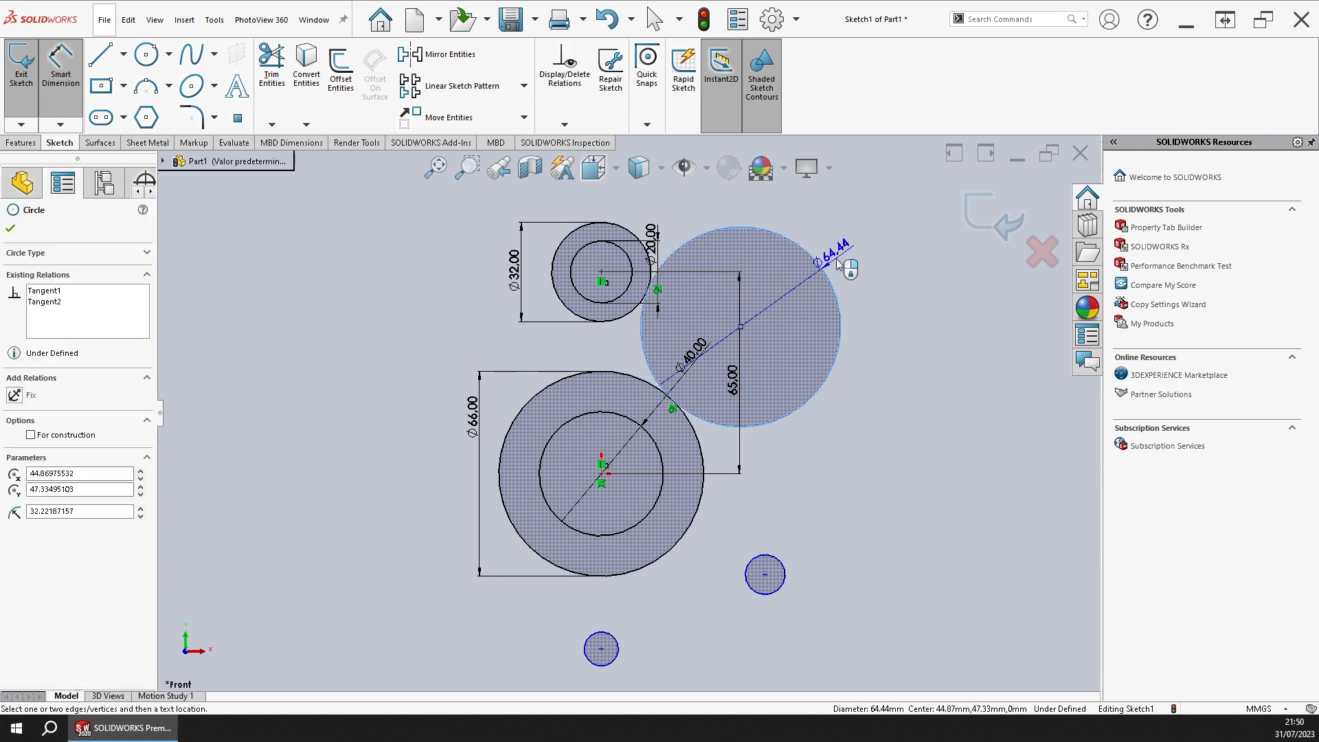
click(866, 281)
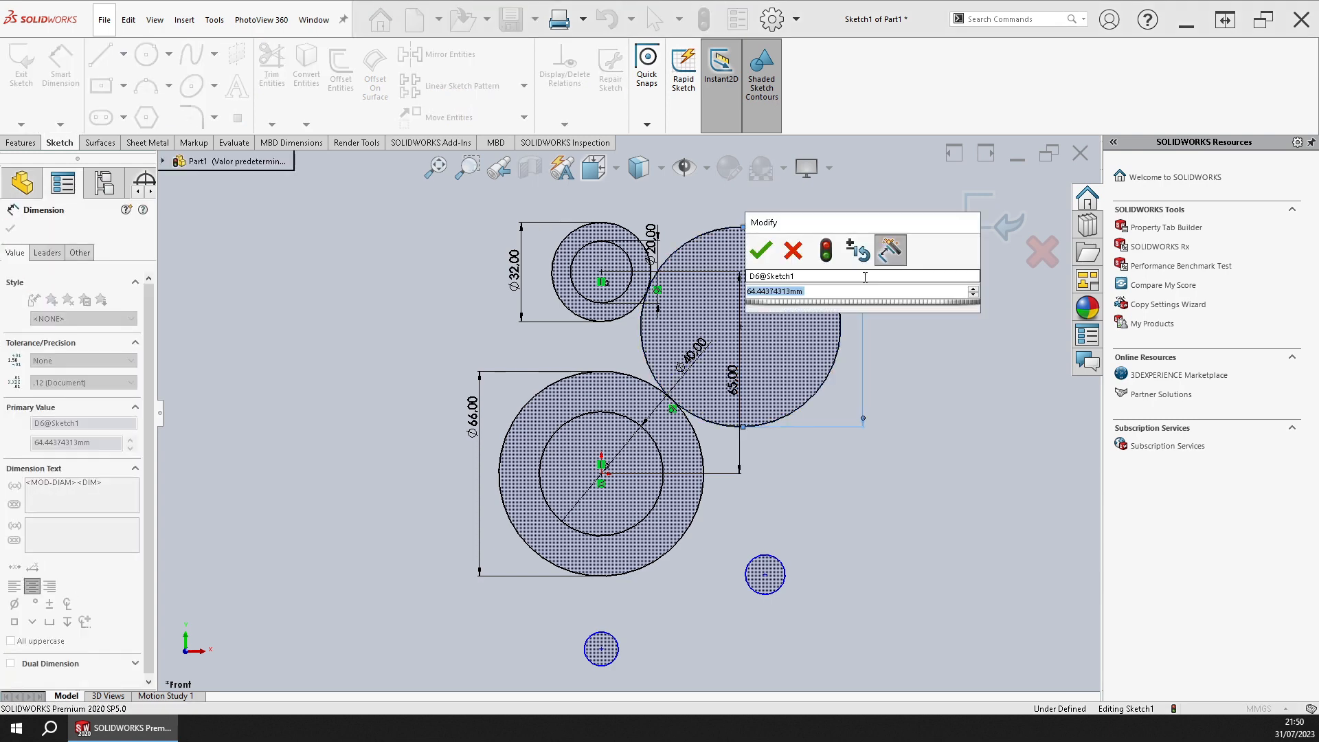
text(64*2)
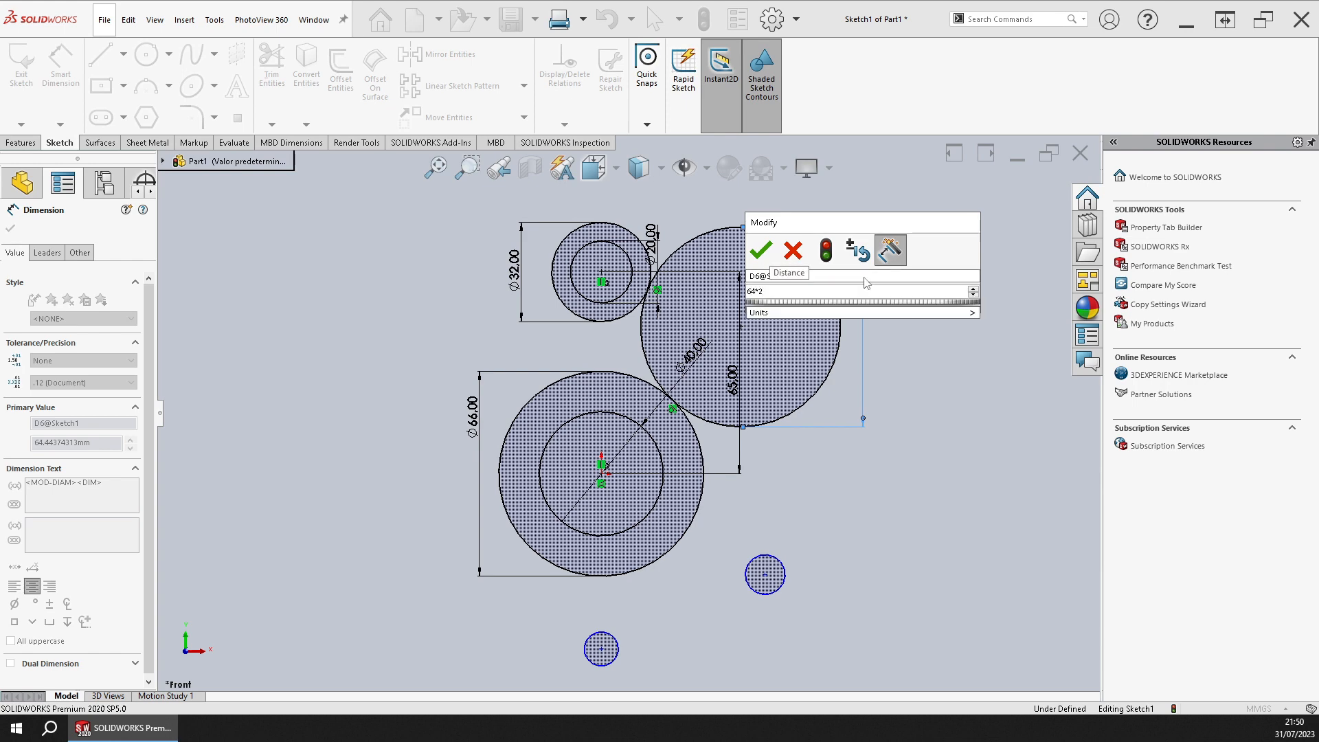
key(Return)
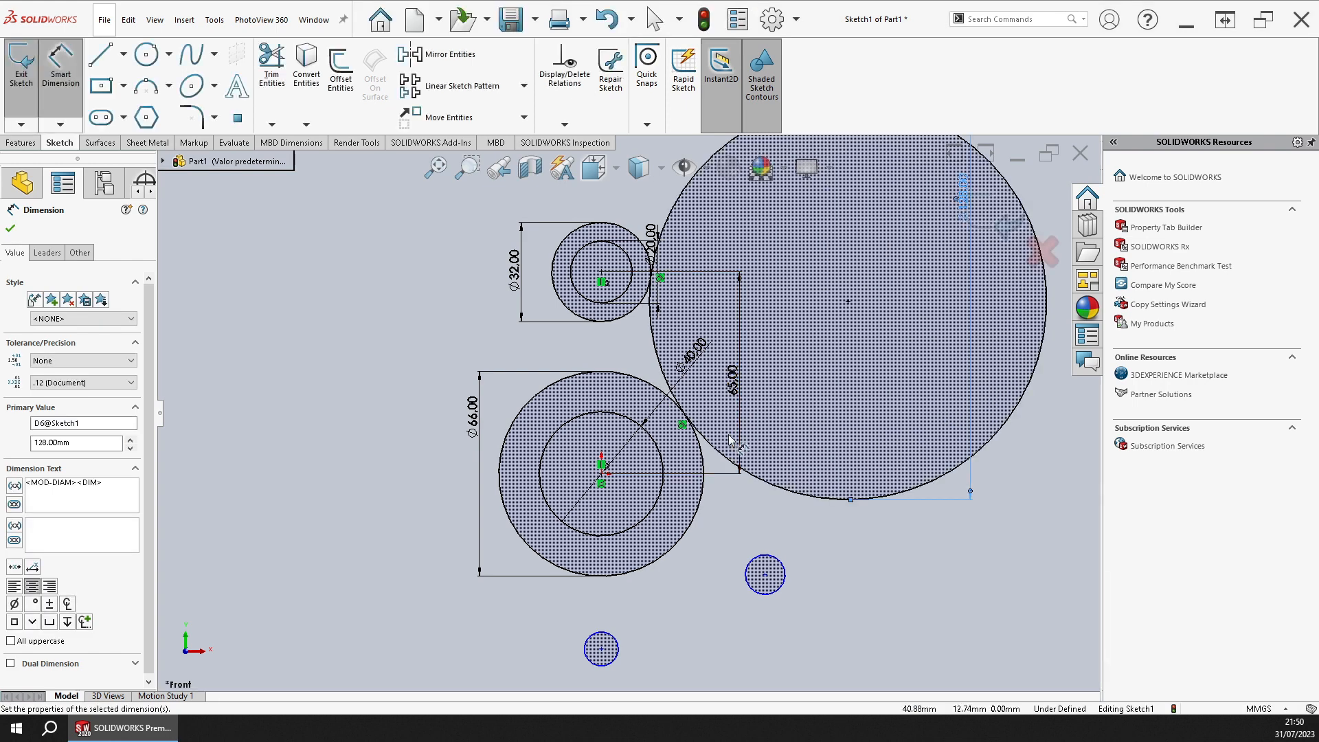
key(Escape)
Step: Sketch a circle of about 26 mm radius between the 66 mm circle and the large tangent circle, above the small lower-right circle
scroll(759, 407, up, 1)
scroll(761, 403, down, 1)
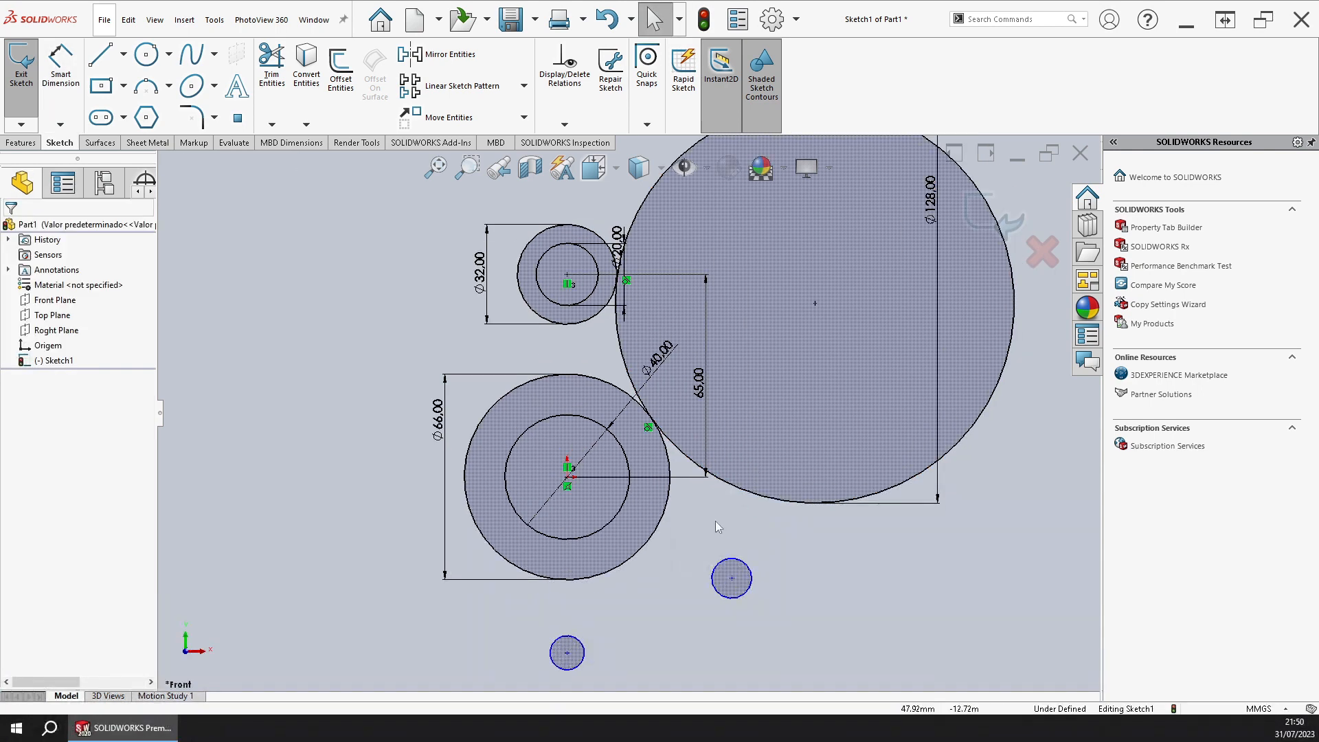
scroll(745, 574, up, 1)
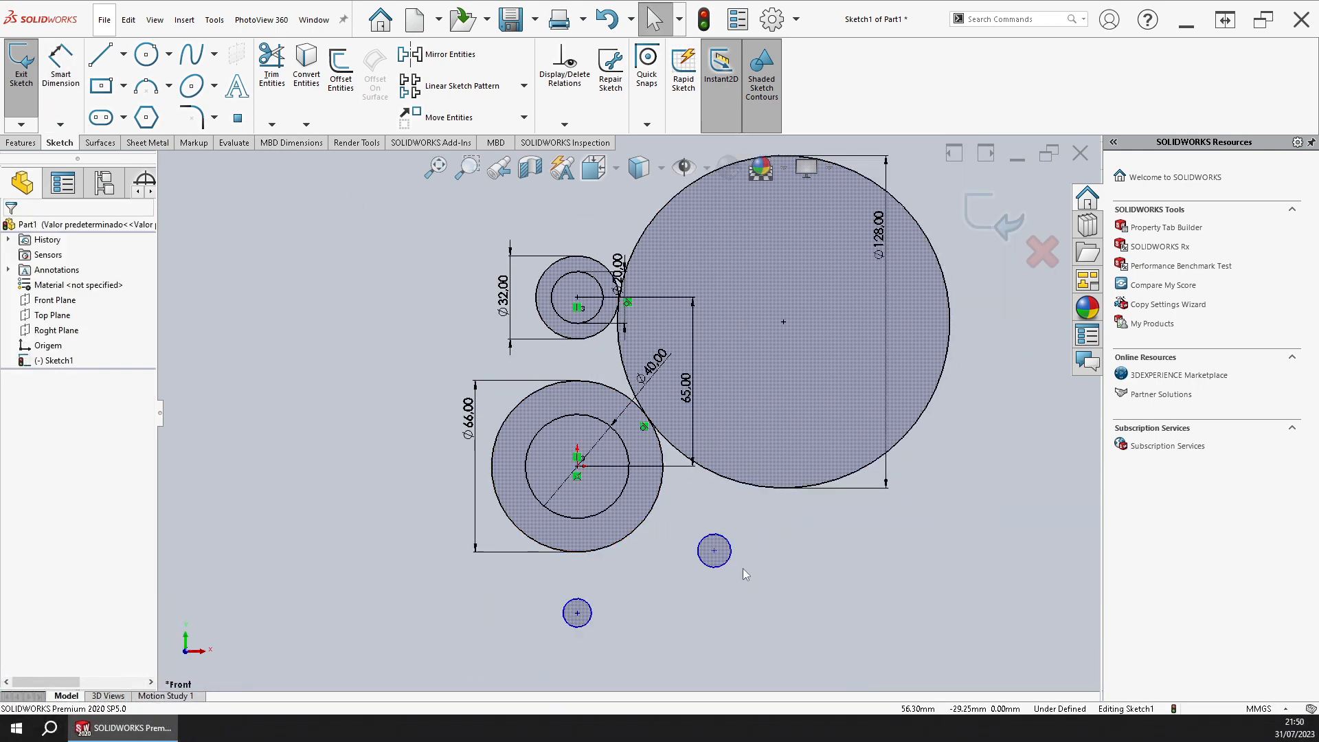
scroll(745, 574, down, 1)
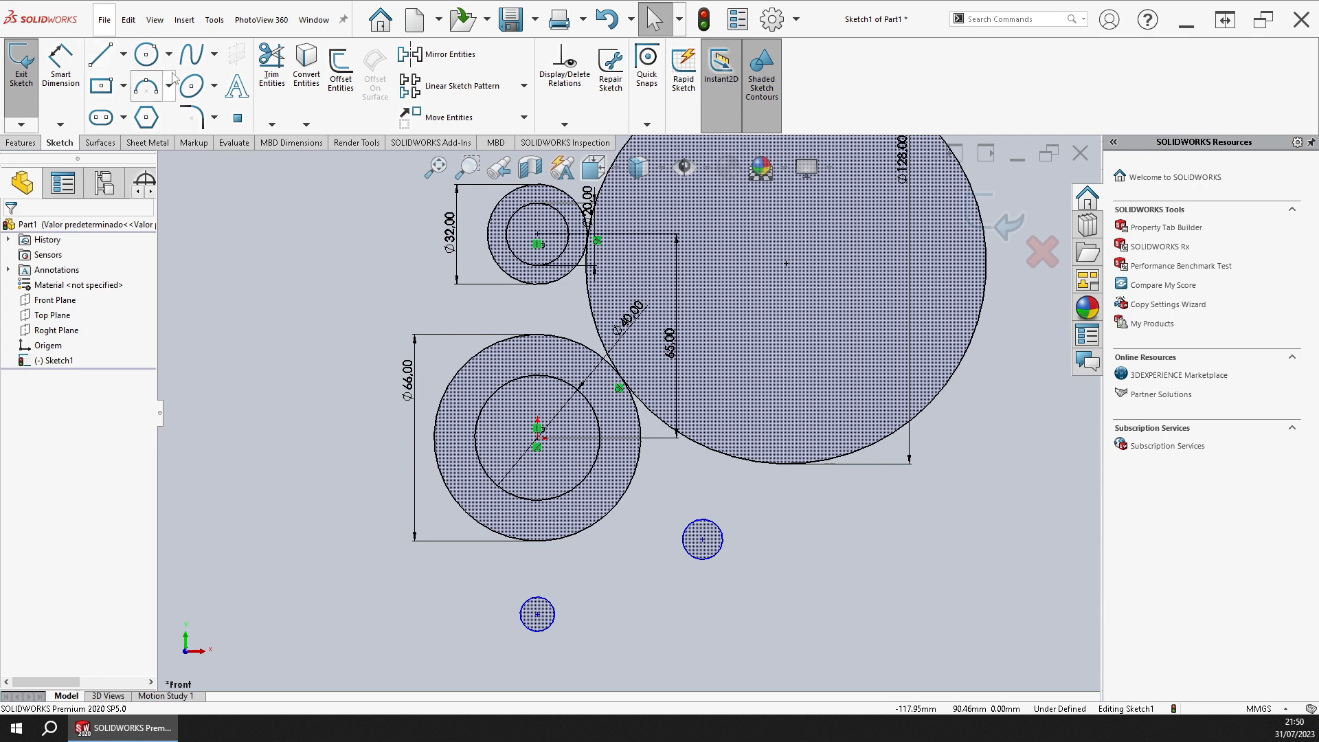
click(145, 54)
click(722, 418)
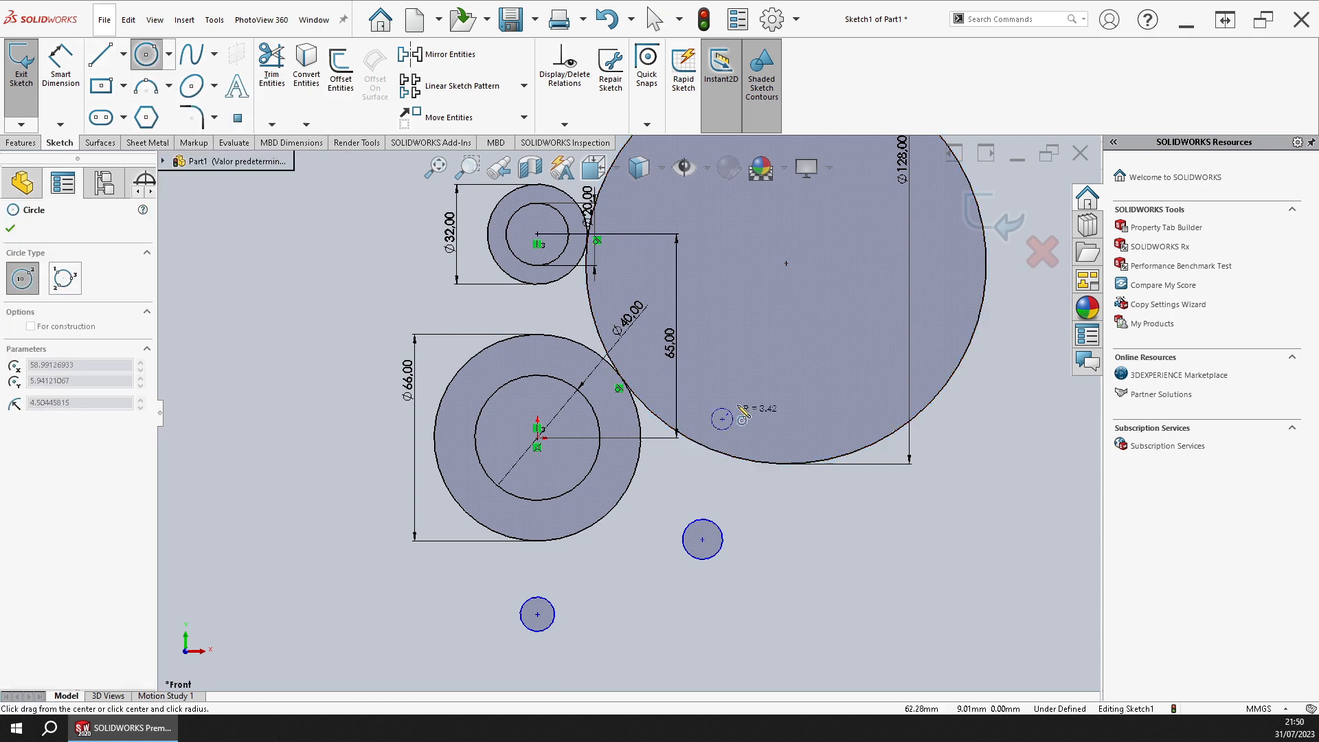
click(790, 376)
key(Escape)
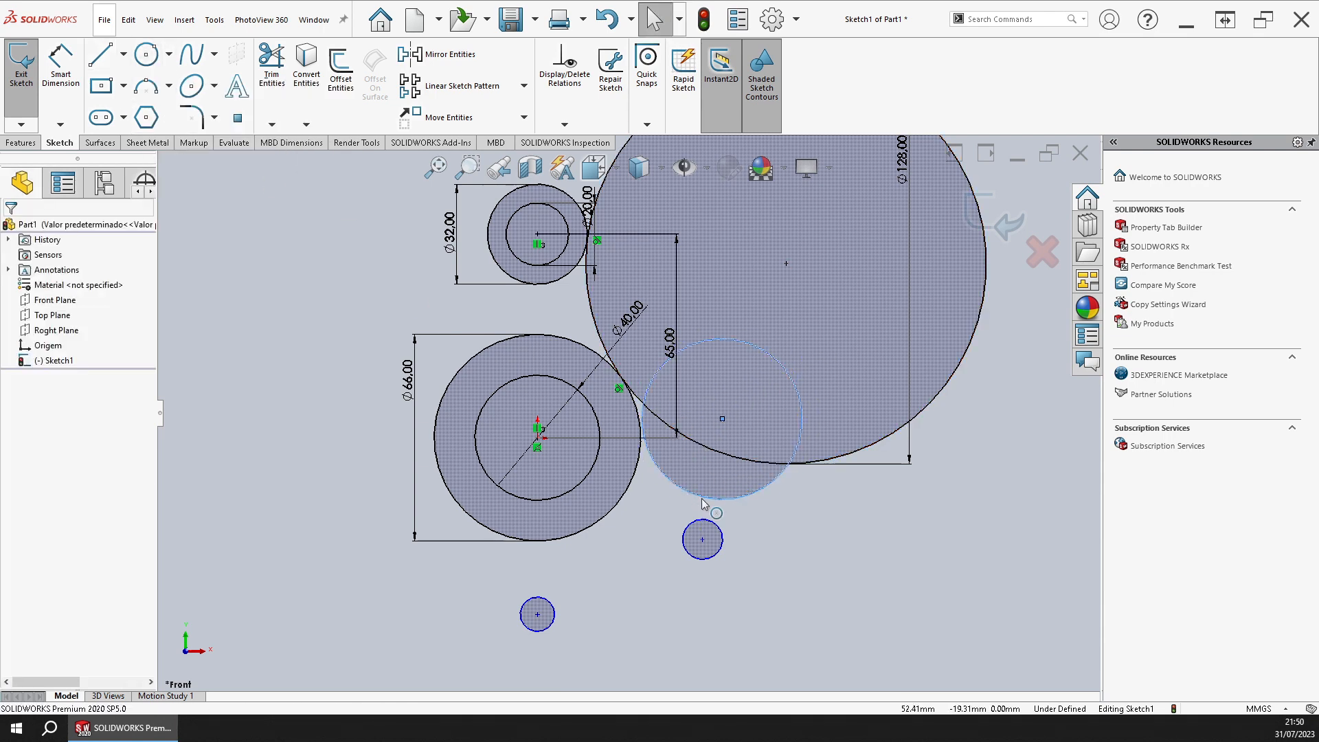
Step: Make the newly sketched circle tangent to the small lower-right circle and to the 66 mm origin-centred circle
click(704, 501)
ctrl+click(714, 525)
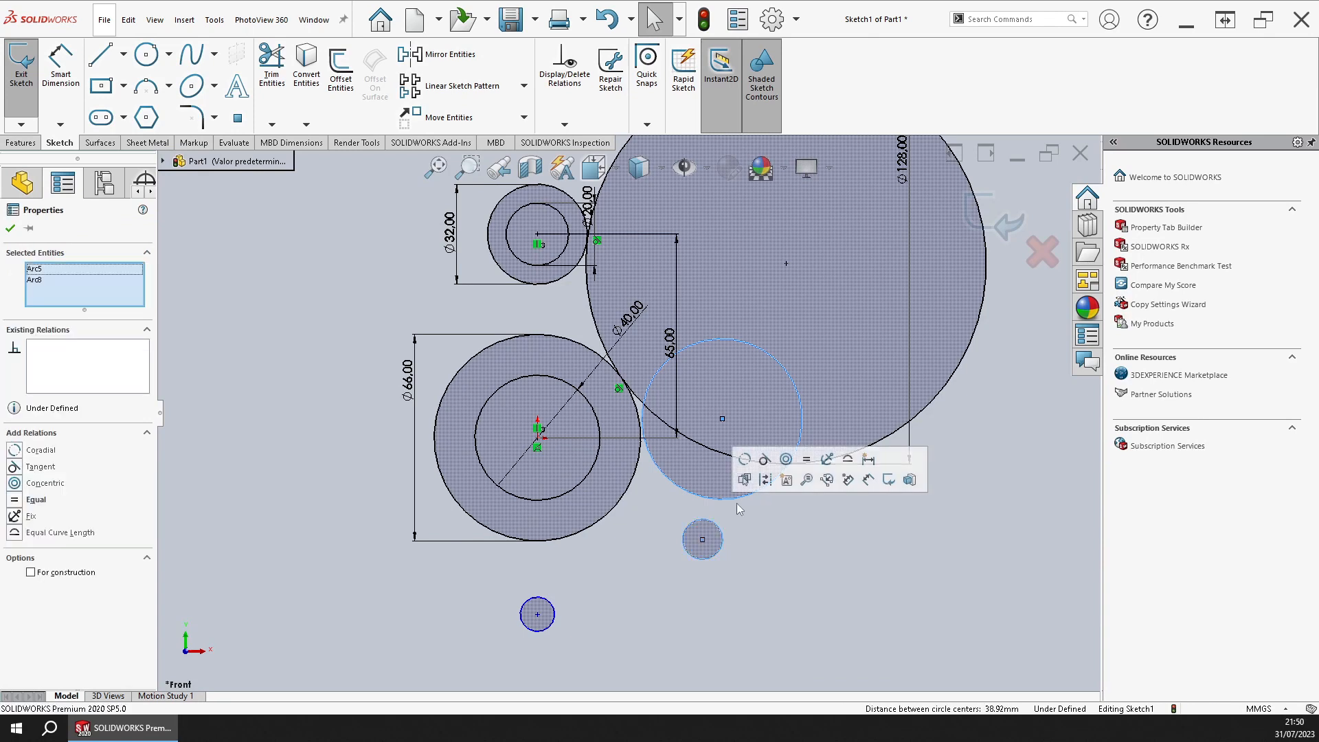
click(765, 461)
click(646, 476)
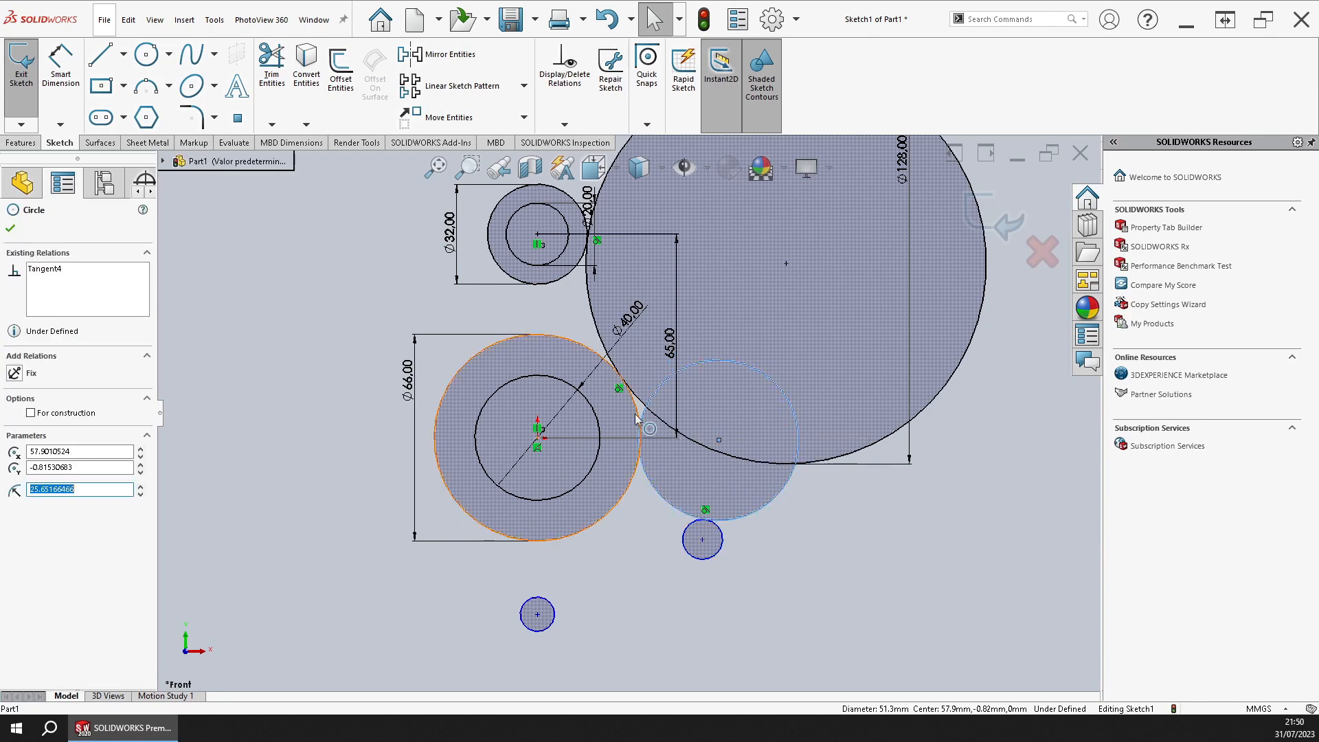
ctrl+click(640, 462)
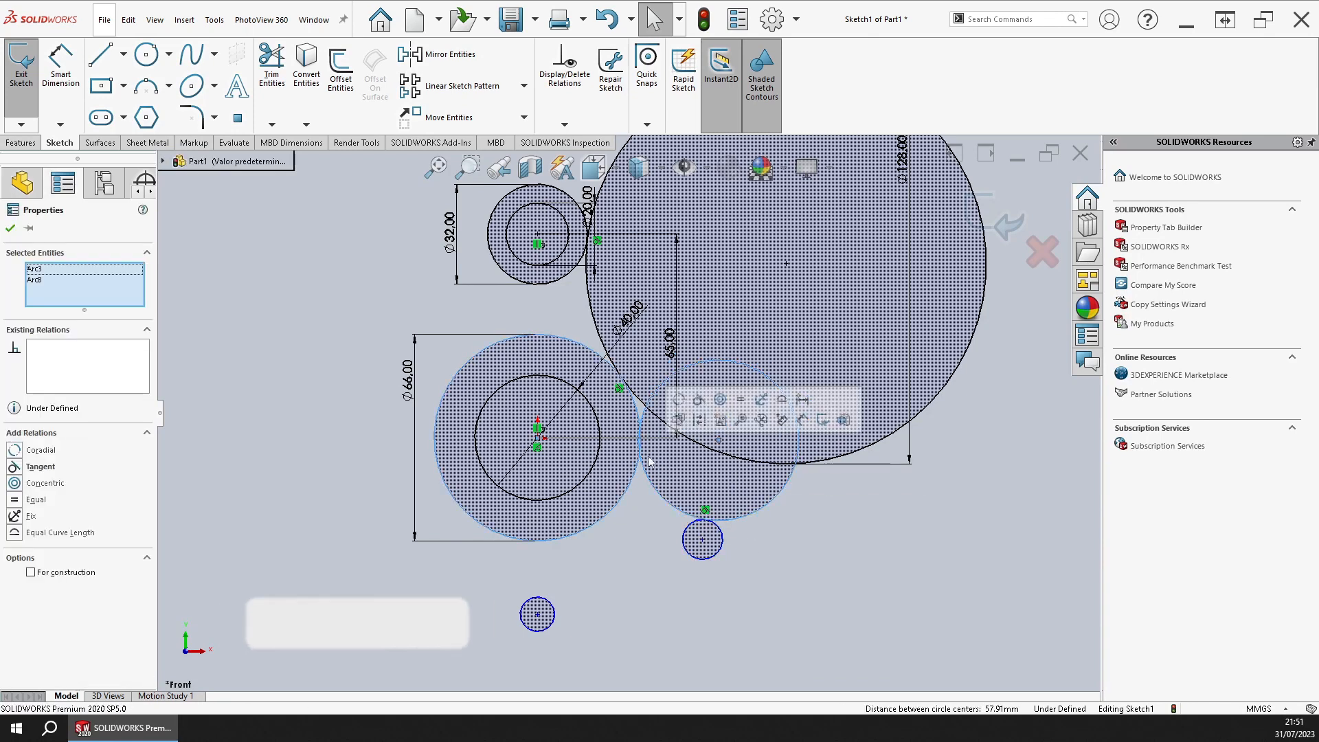
click(698, 399)
click(794, 505)
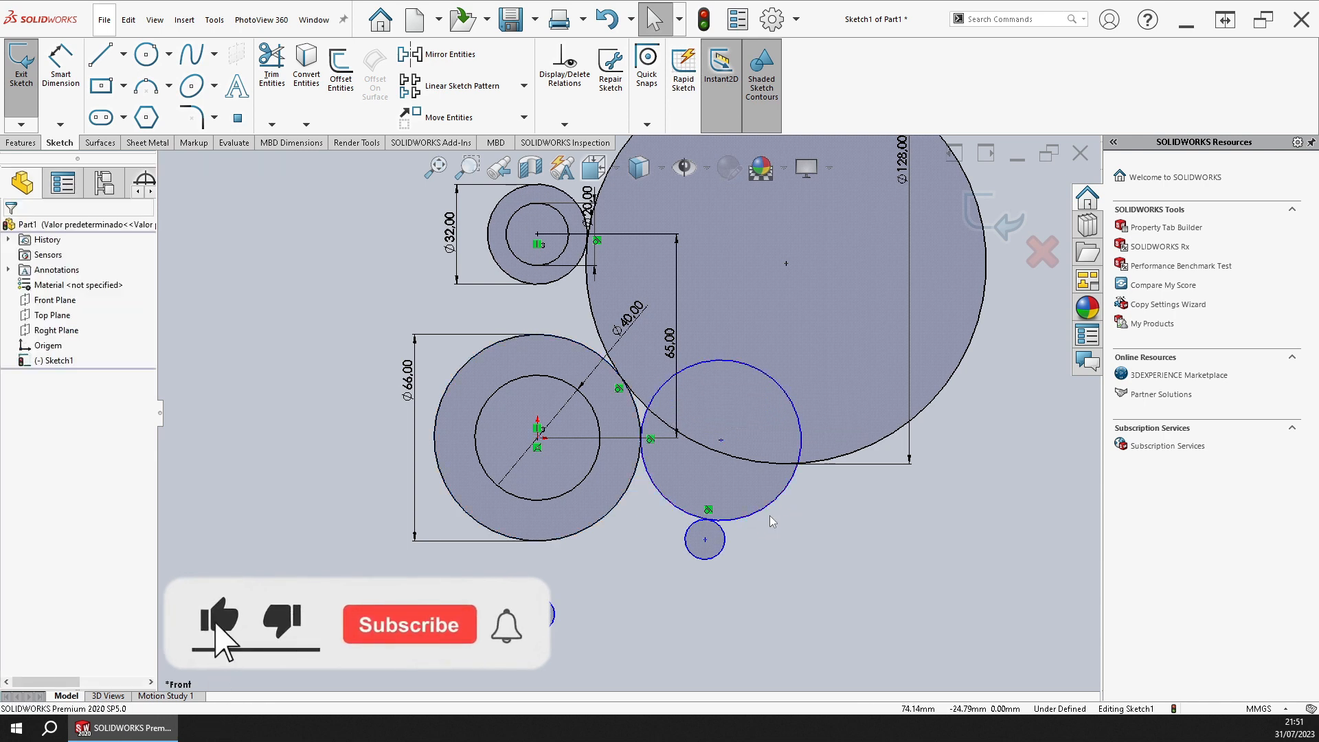
Step: Add a vertical centre distance dimension between the small lower-right circle and the inner origin circle, trying 26 mm and undoing that value
right_drag(791, 555, 780, 518)
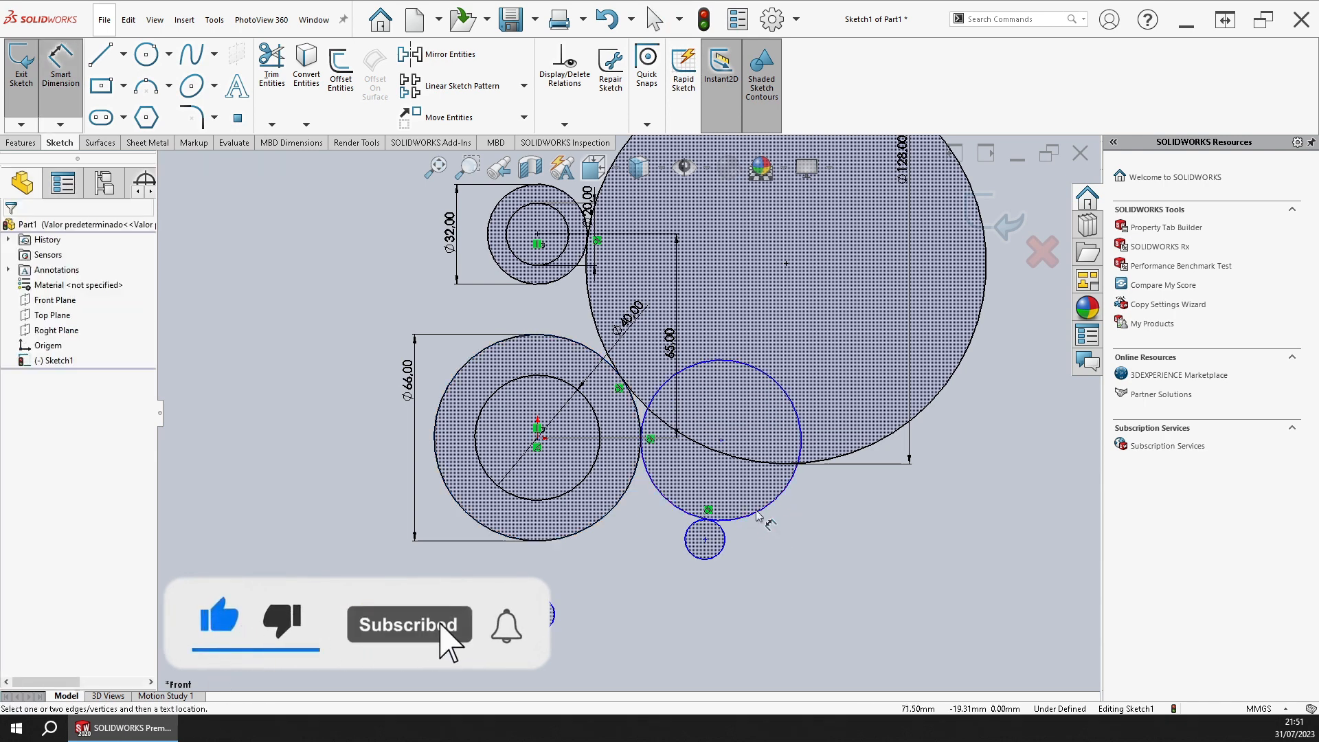
click(716, 529)
click(598, 467)
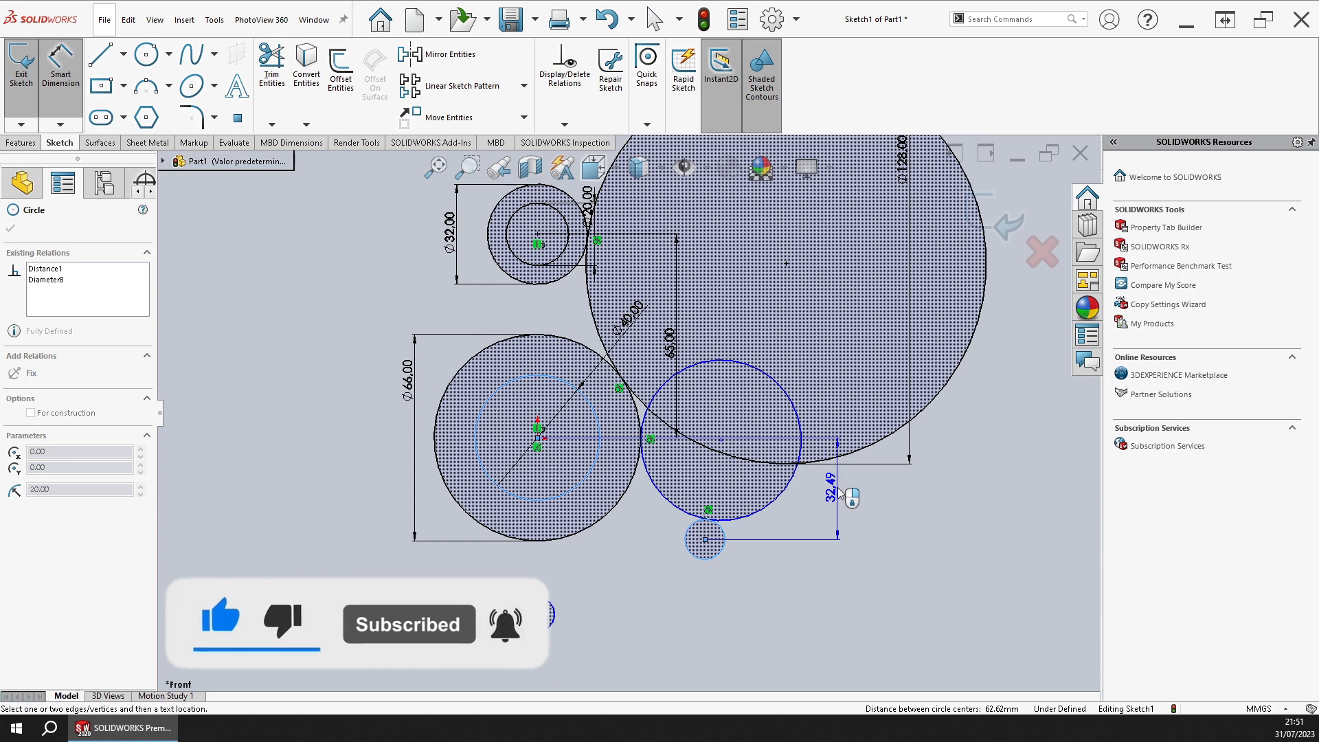
click(838, 491)
text(26)
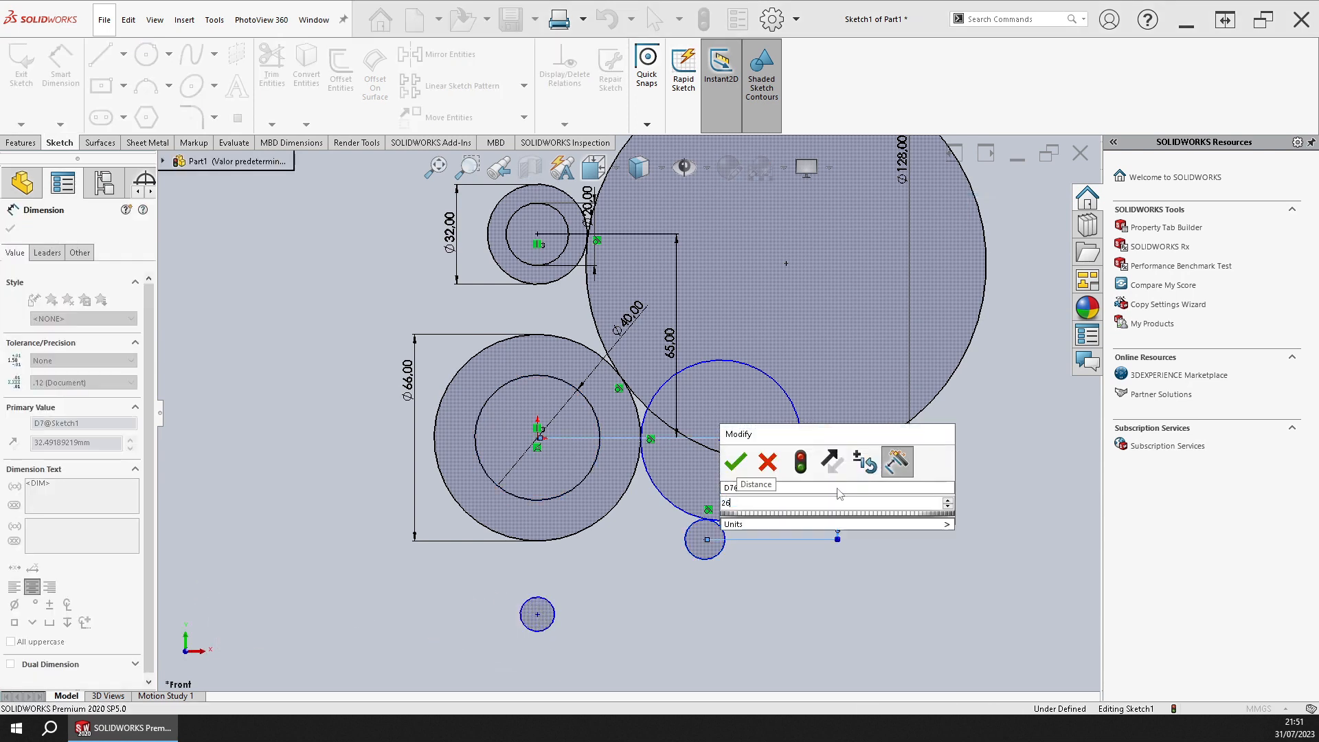
key(Return)
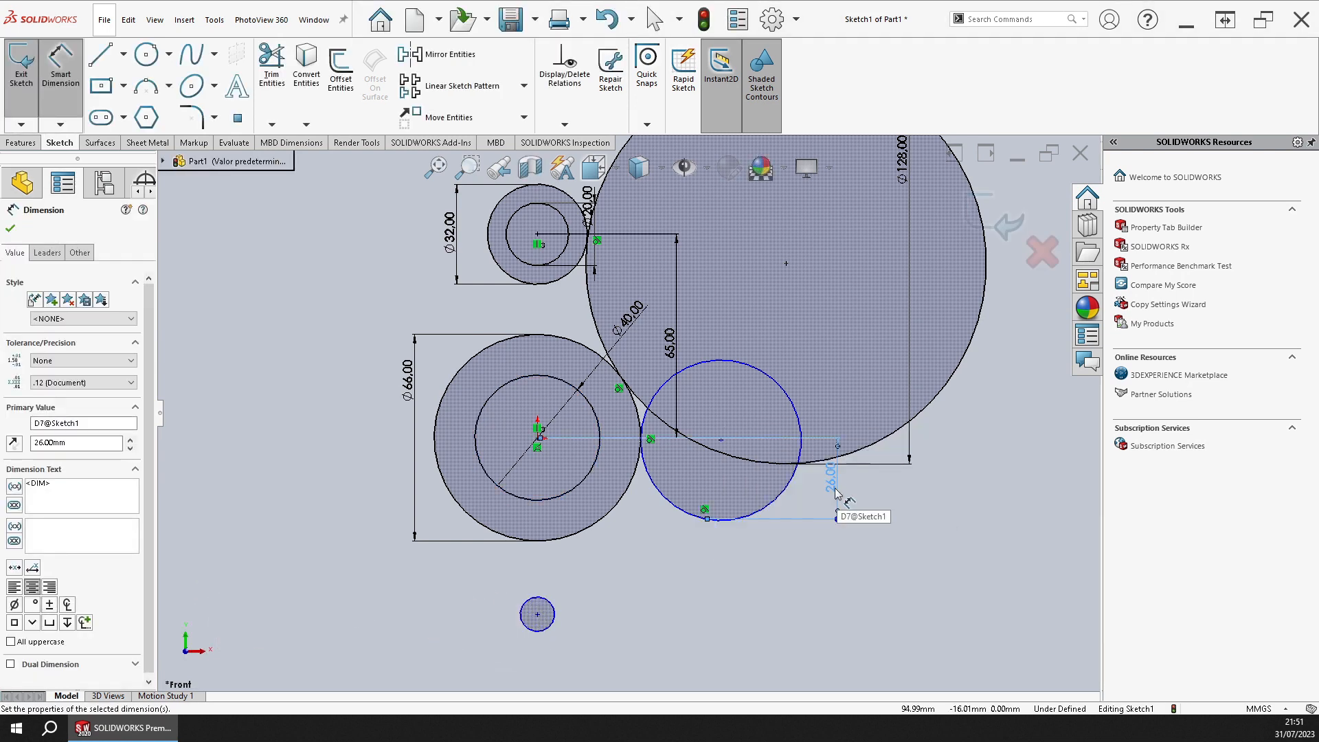
key(ctrl+z)
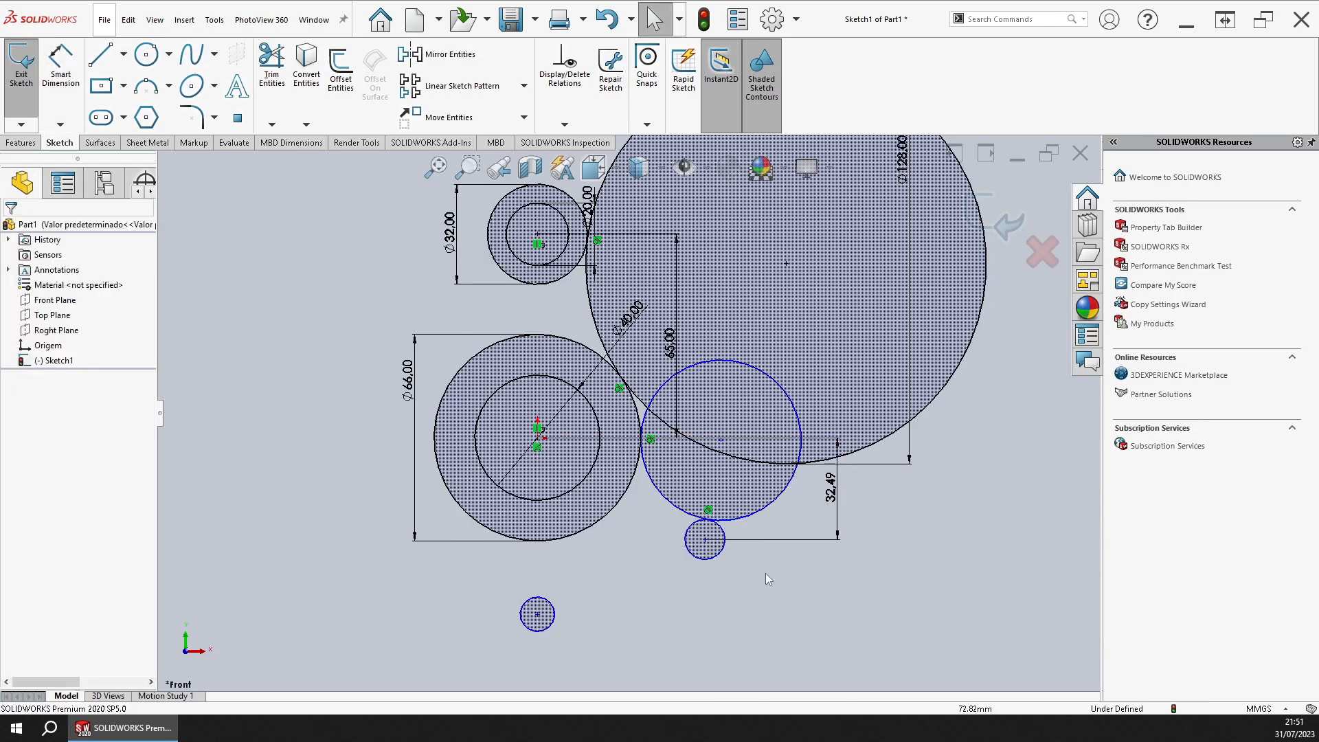
Step: Dimension the small lower-right circle with a diameter of 14 mm
right_drag(765, 576, 739, 477)
click(722, 550)
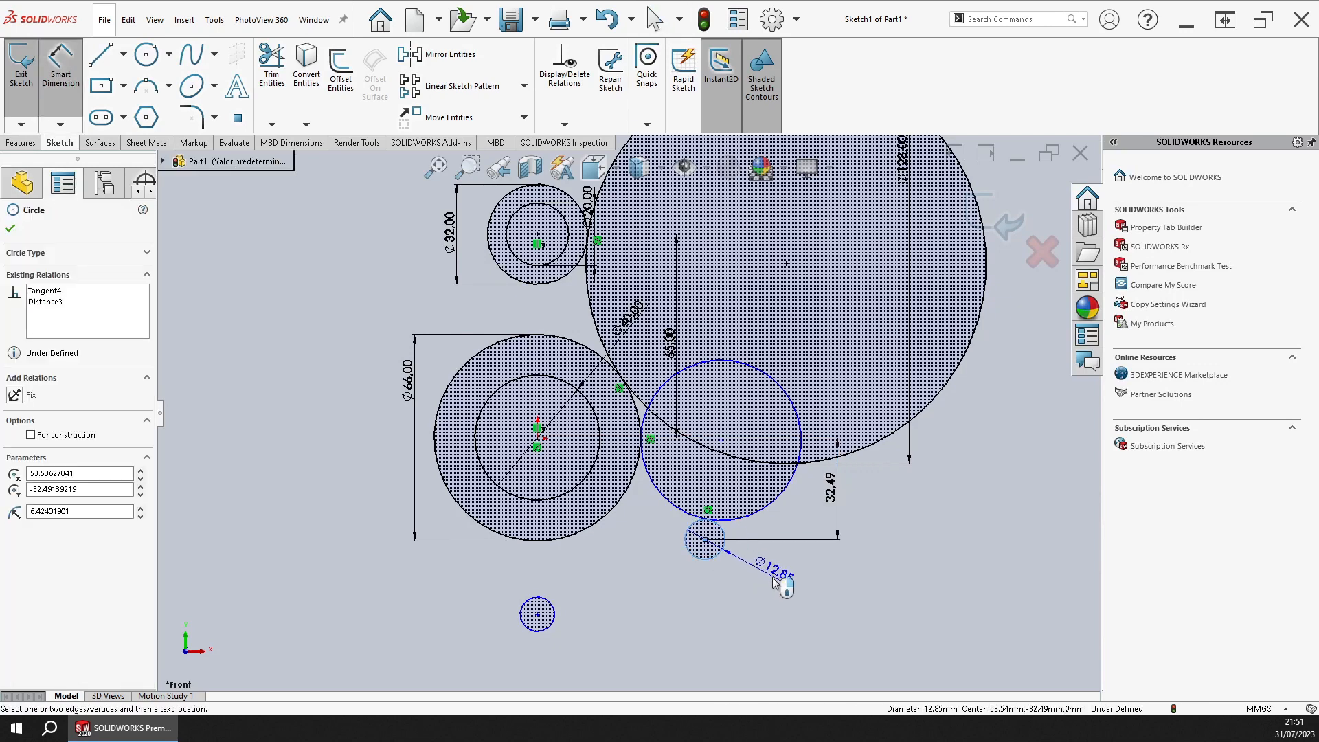
click(775, 582)
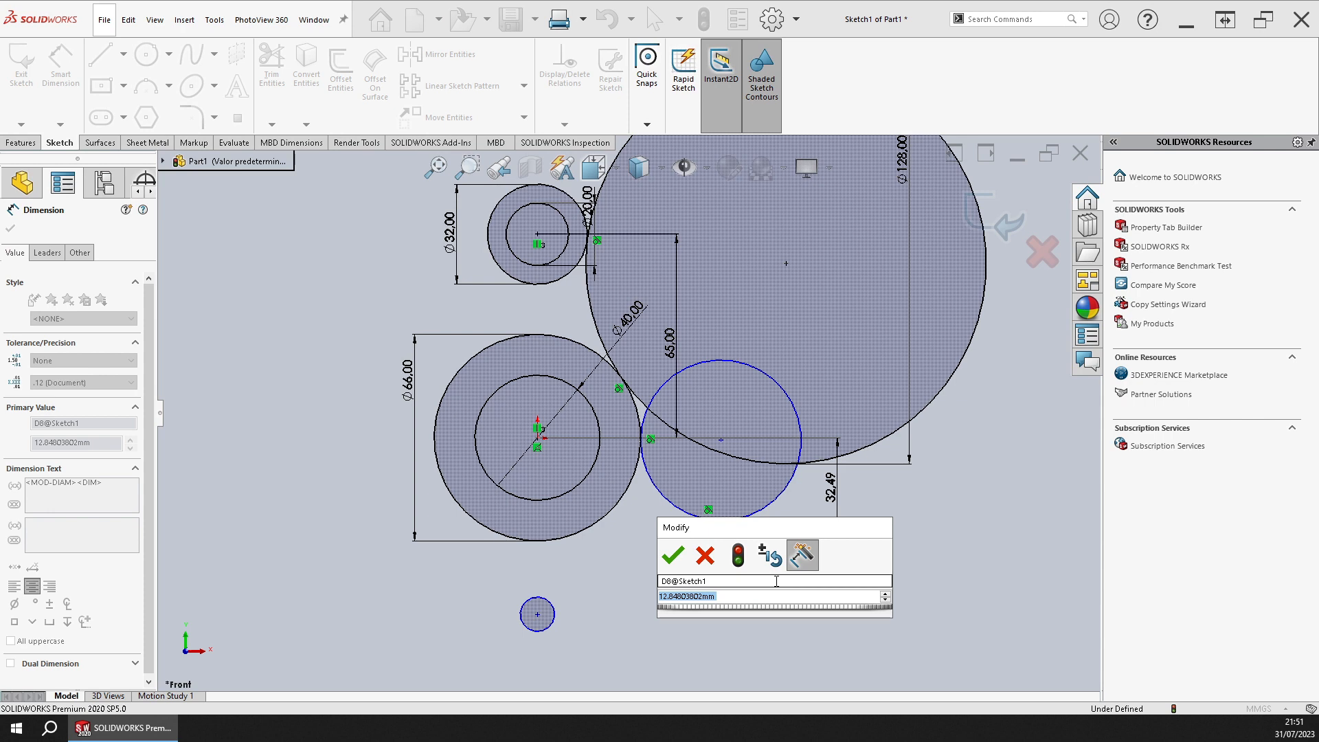
text(14)
key(Return)
key(Escape)
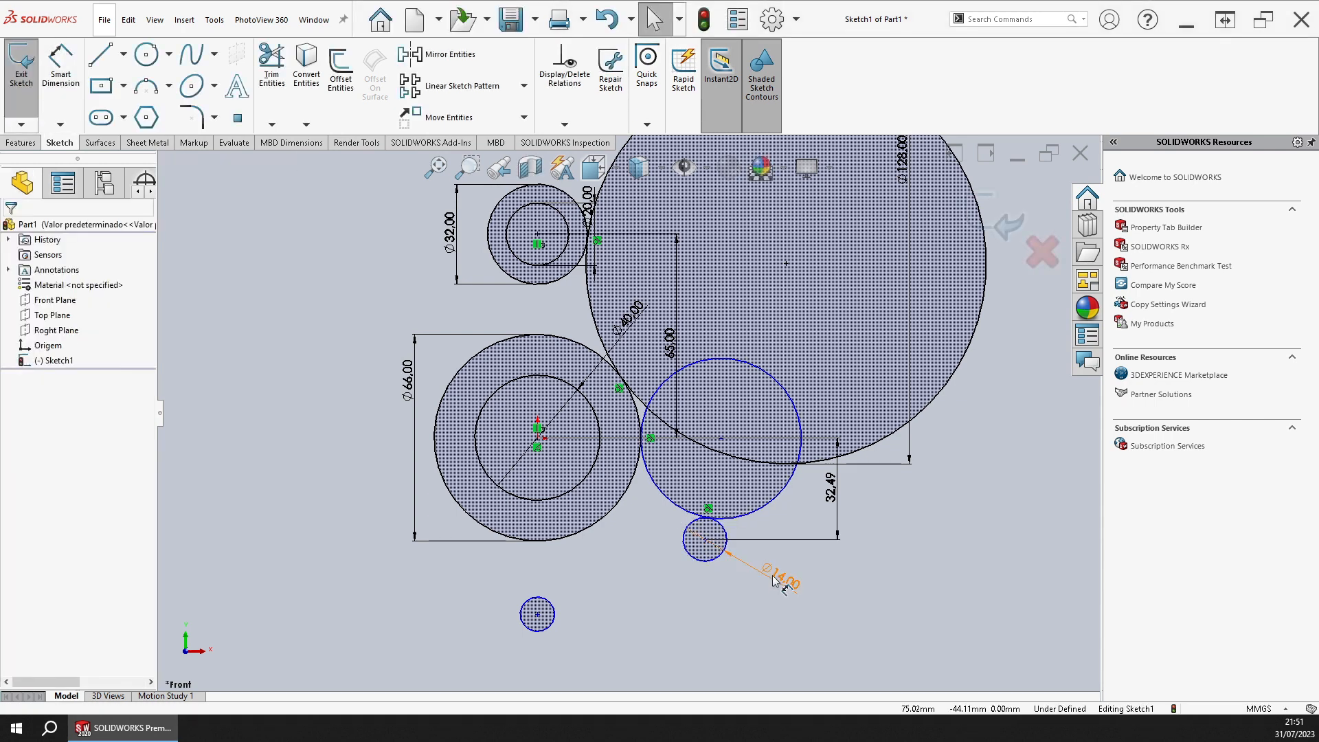
Step: Set the vertical distance from the origin to the small lower-right circle's centre to 26 mm
double_click(833, 494)
text(26)
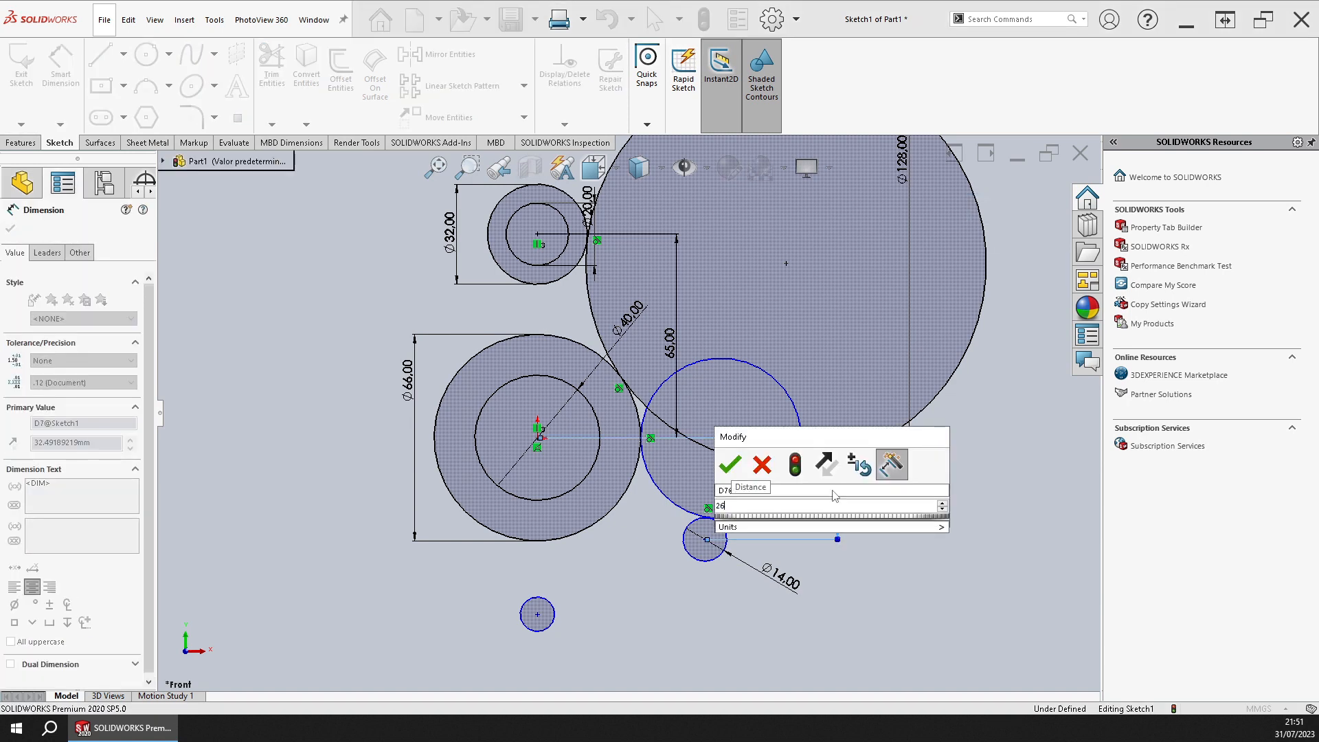
key(Return)
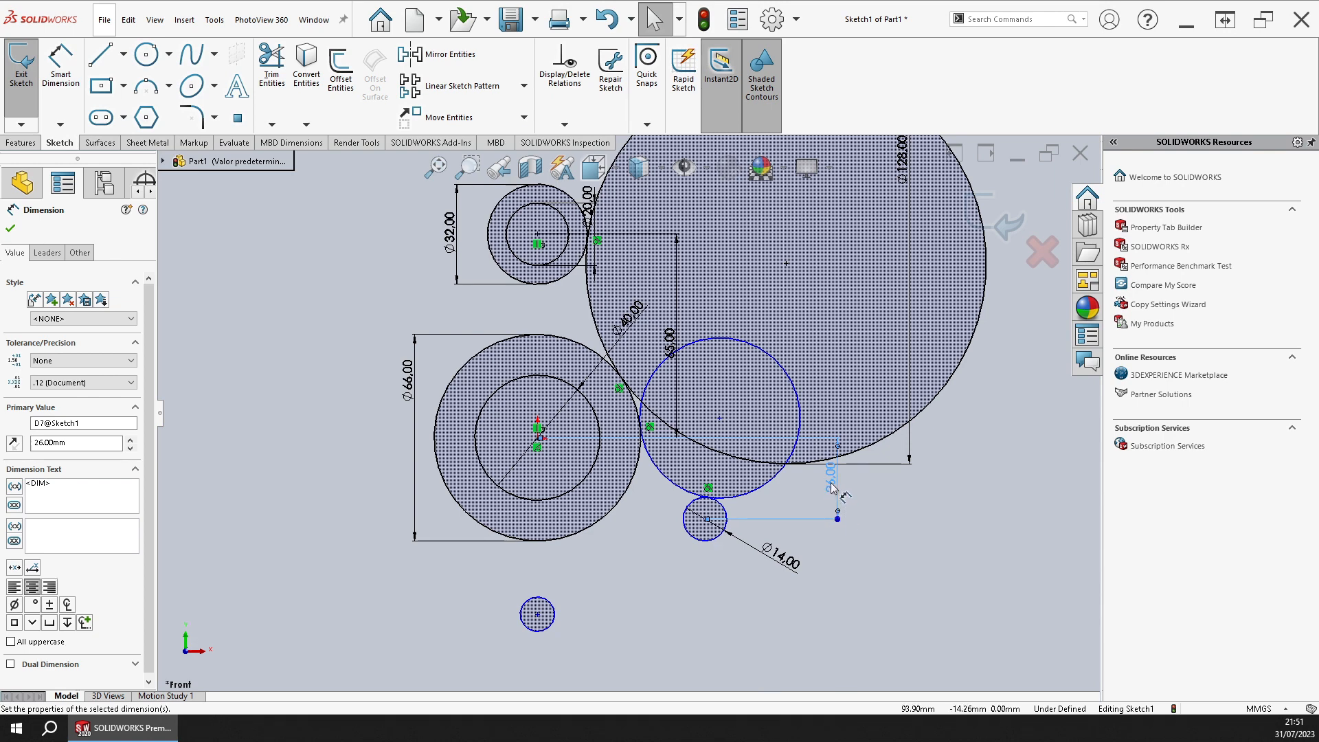
Step: Reposition the 26 mm dimension and set the horizontal distance from the origin to the 14 mm circle's centre to 47 mm
mouse_move(831, 489)
mouse_down()
mouse_move(634, 494)
mouse_move(826, 494)
mouse_up()
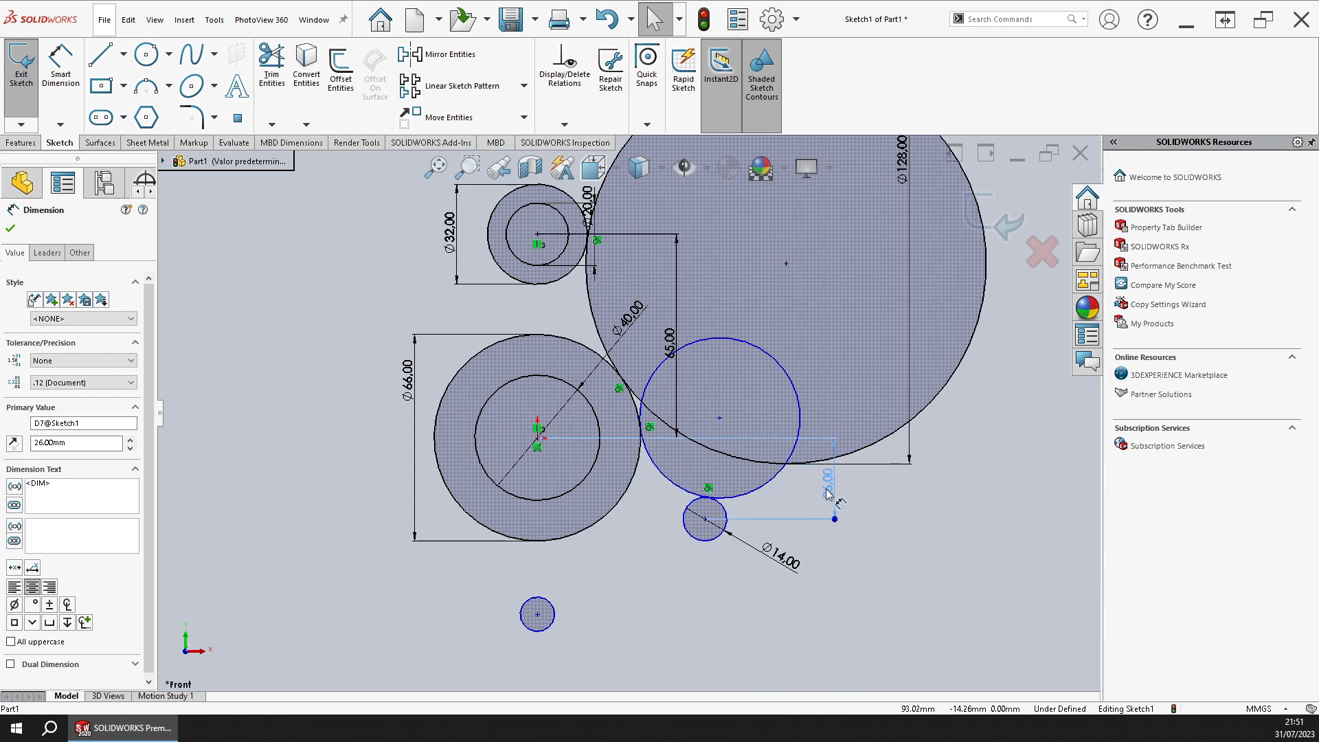
click(857, 573)
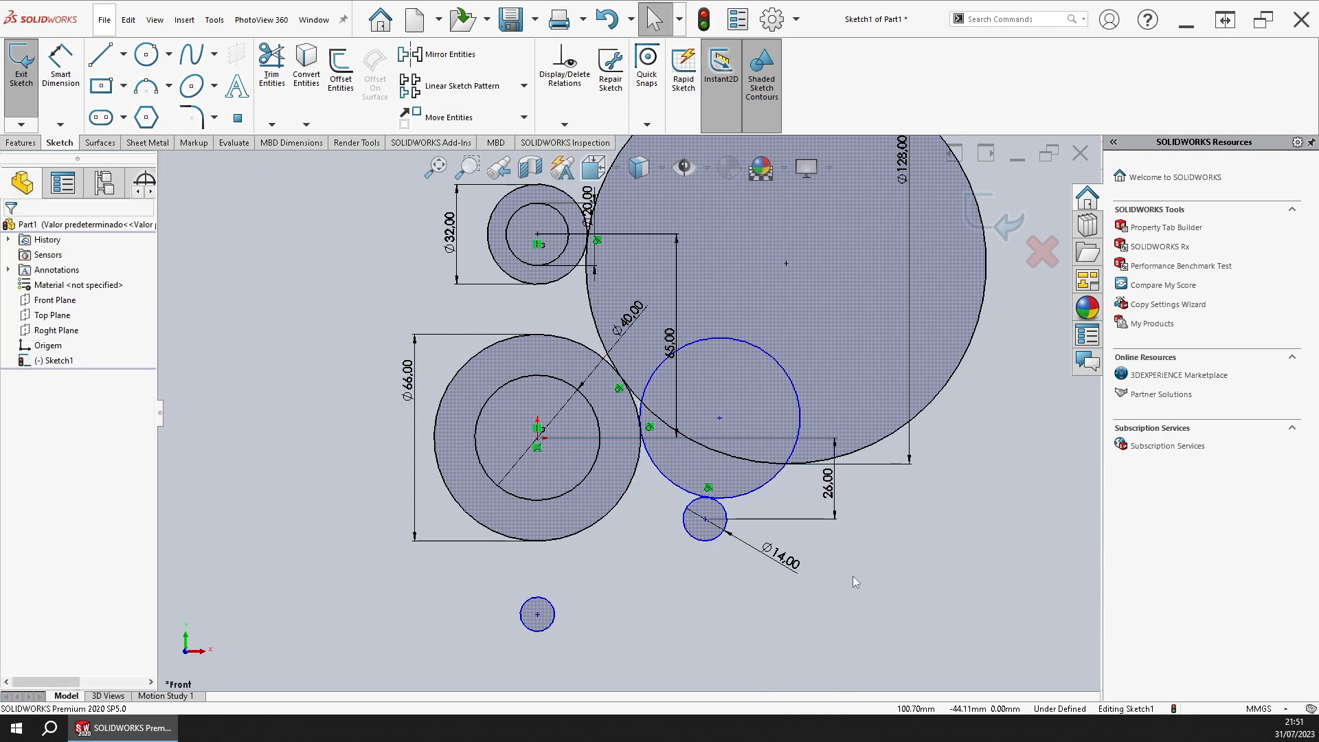
right_drag(856, 591, 853, 468)
click(716, 537)
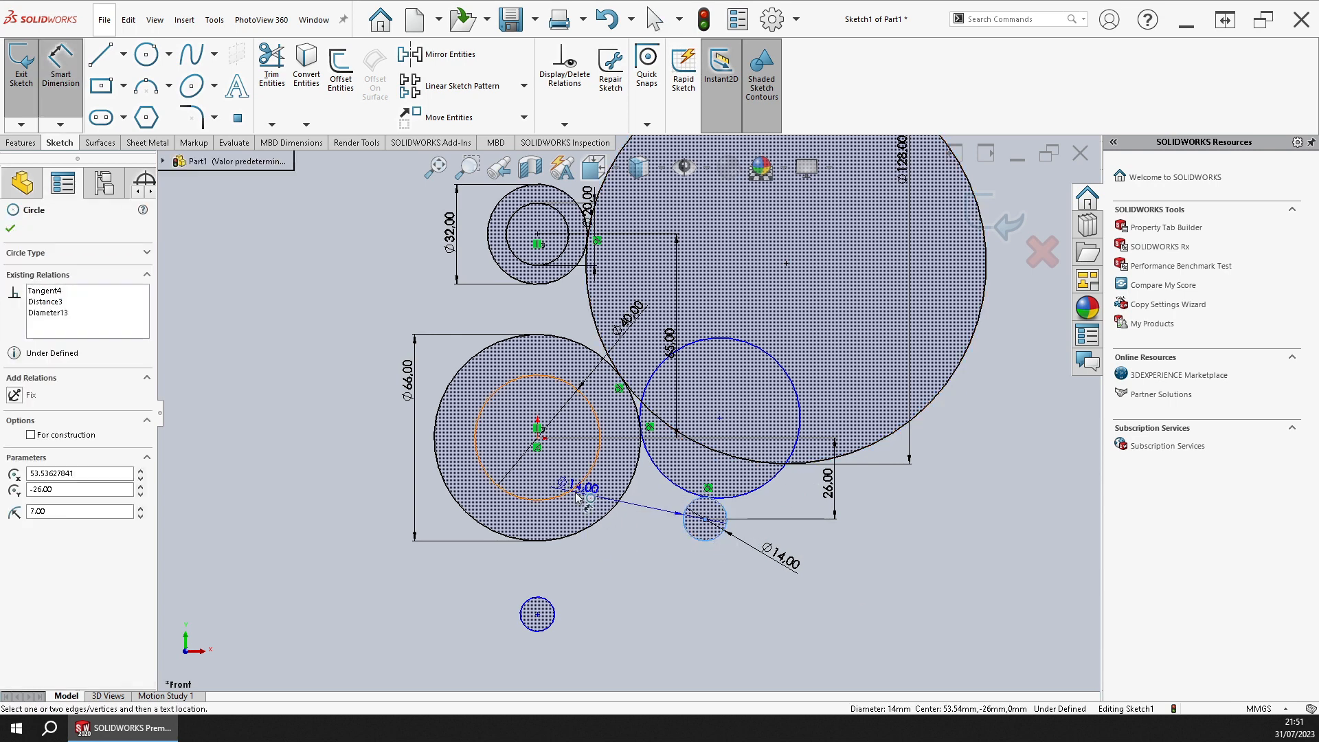
click(577, 487)
click(623, 571)
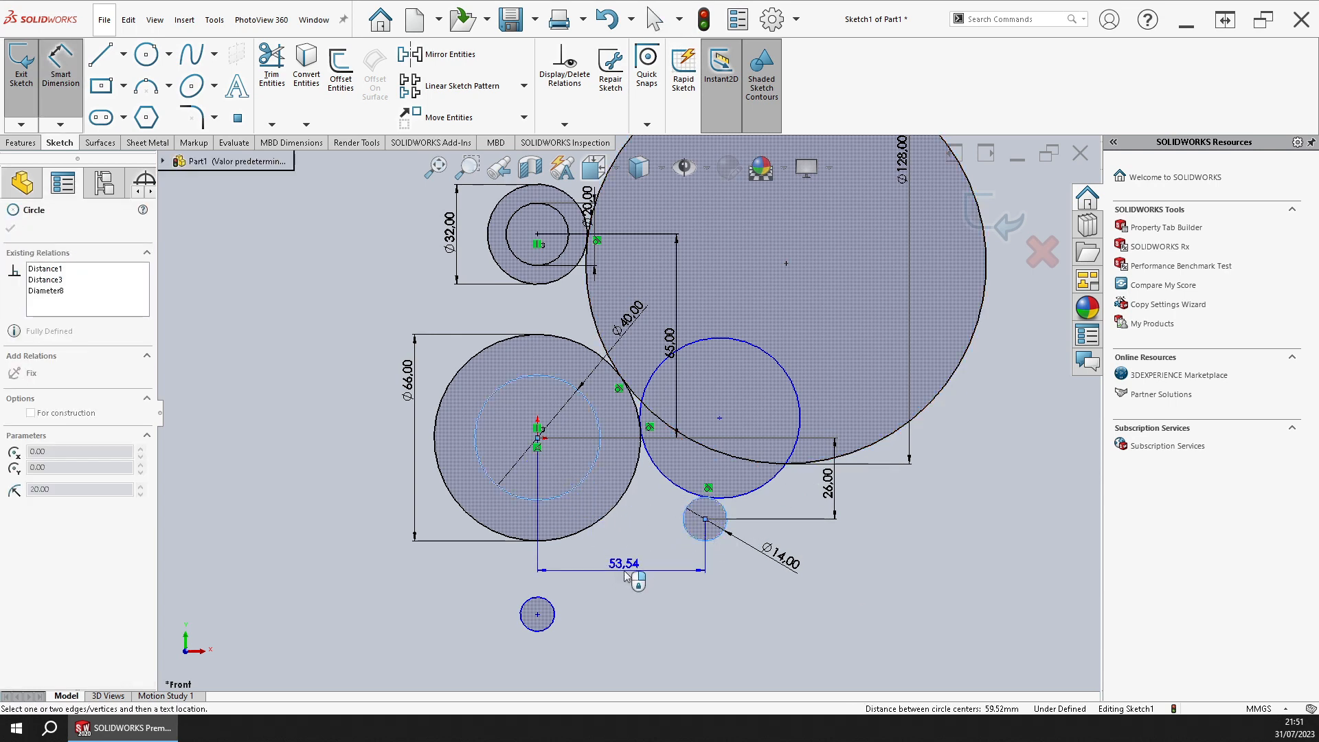
text(47)
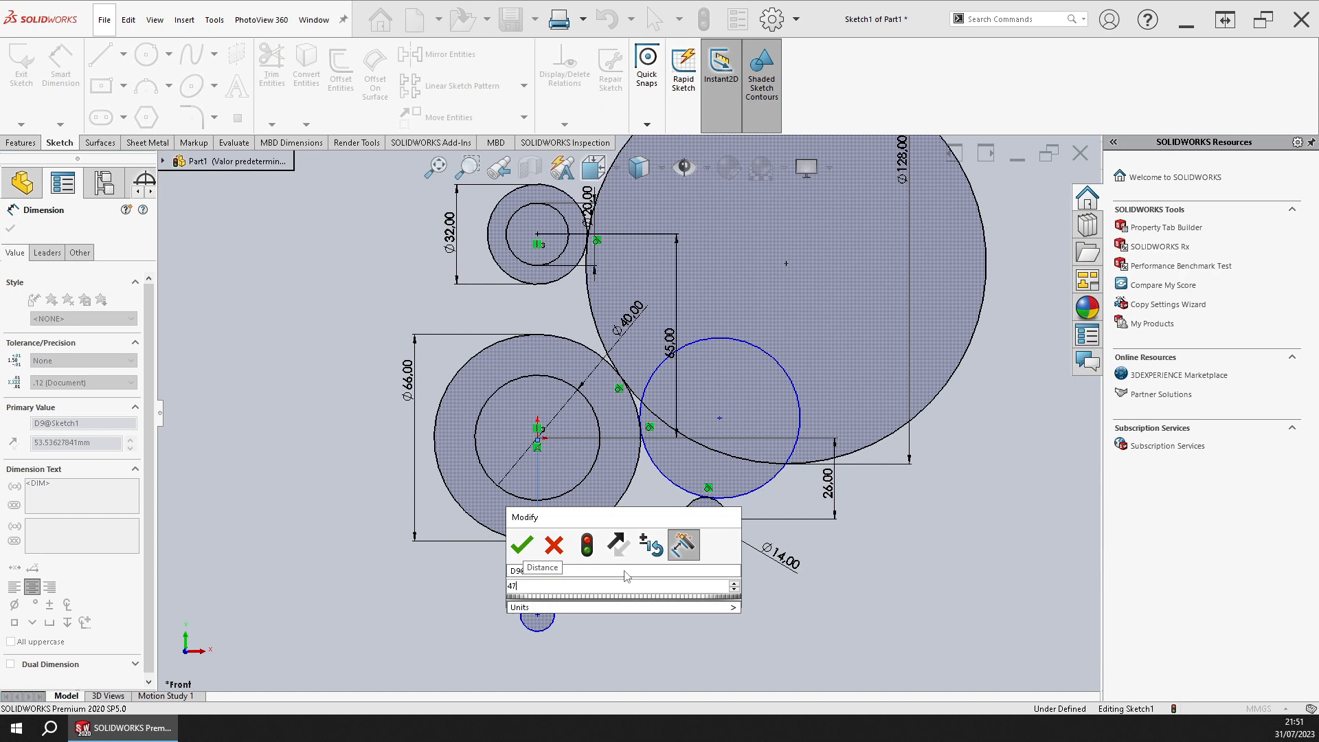
key(Return)
key(Escape)
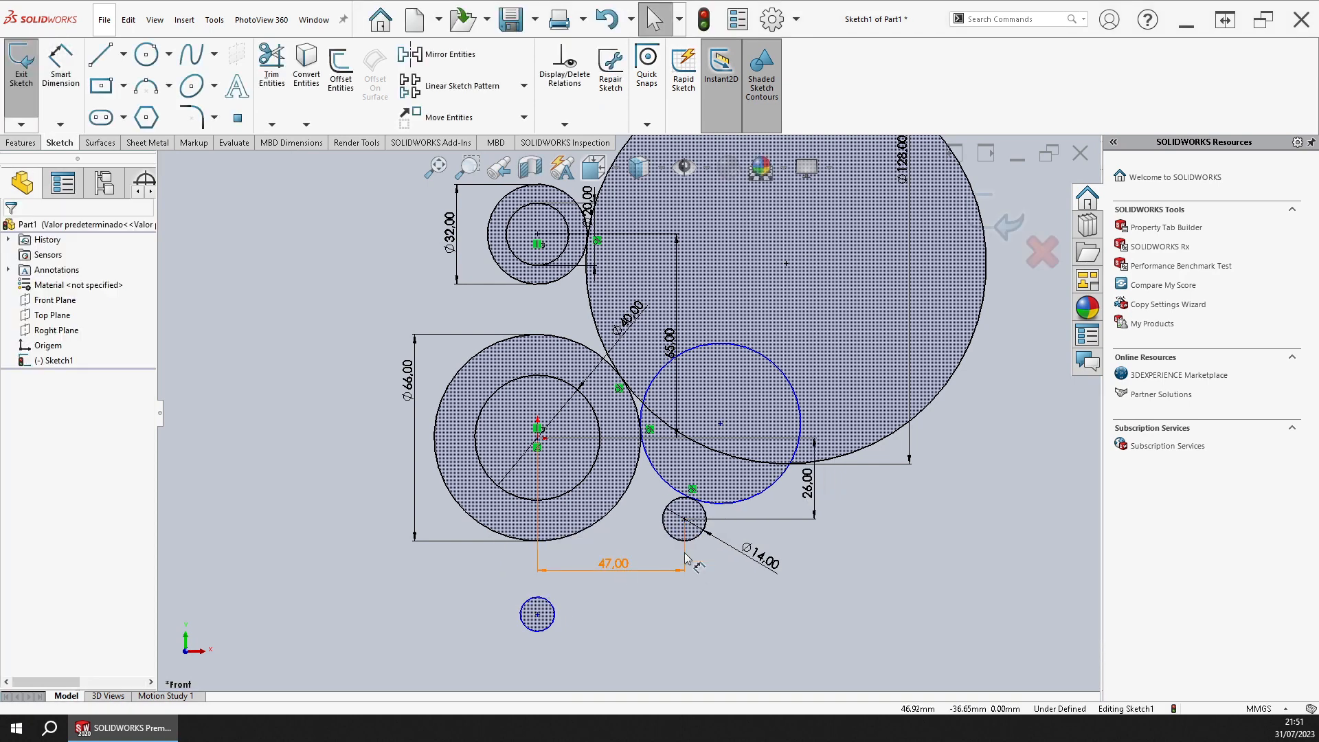
Step: Sketch a circle about 16 mm in diameter between the 66 mm circle and the 14 mm circle, below the origin
key(f)
scroll(604, 535, down, 2)
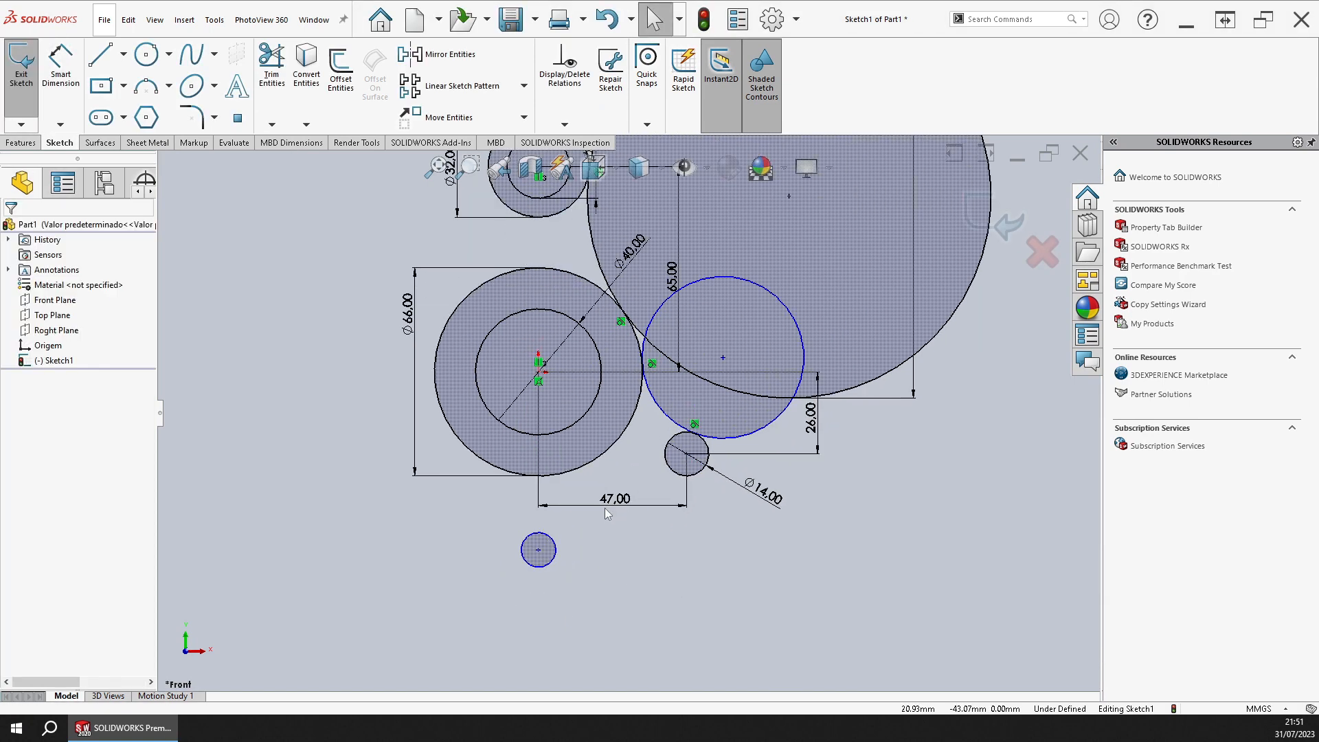
scroll(535, 371, up, 1)
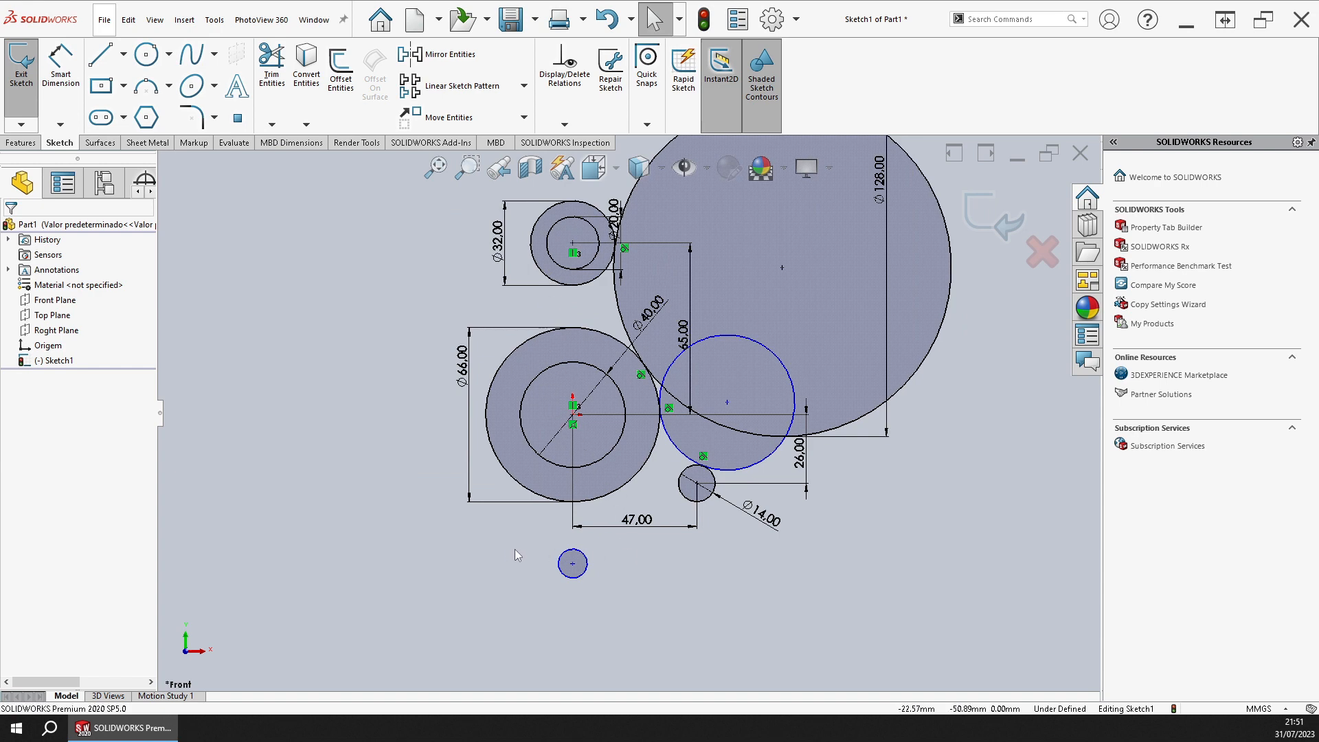
click(147, 56)
scroll(676, 536, down, 2)
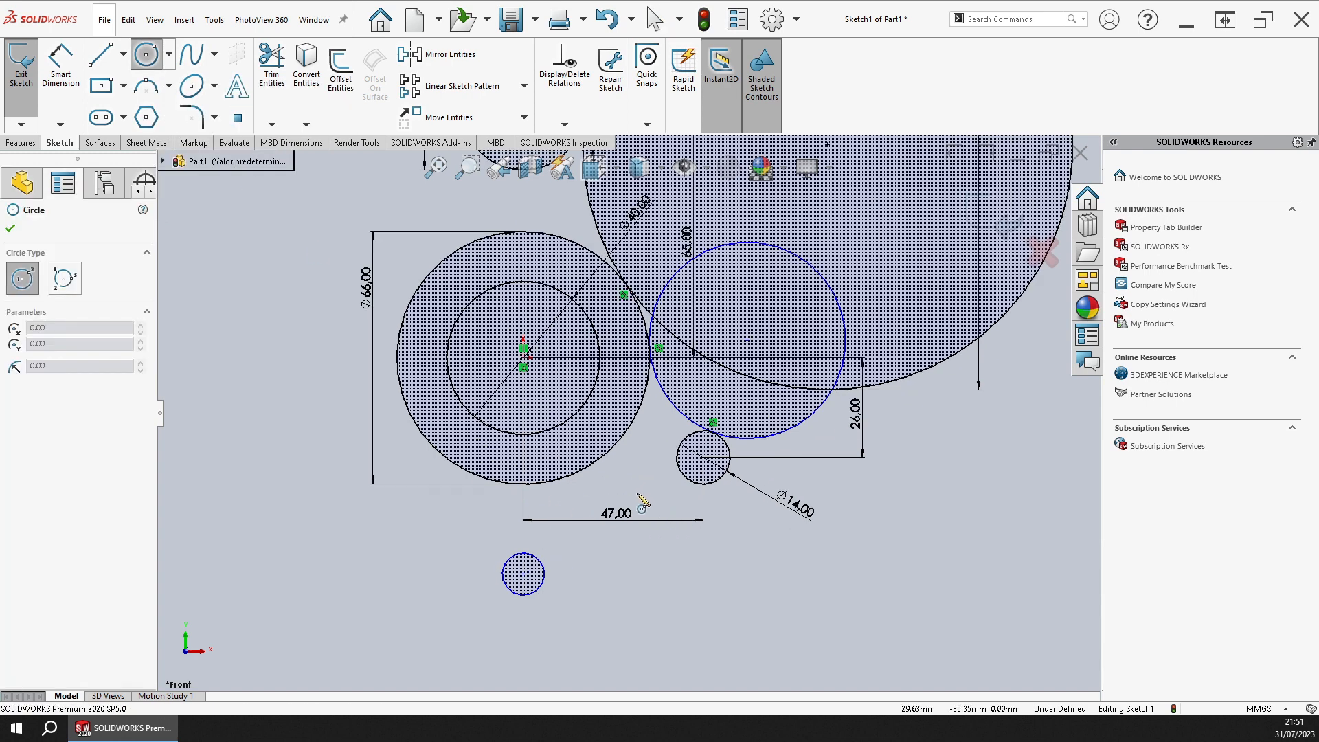
click(638, 494)
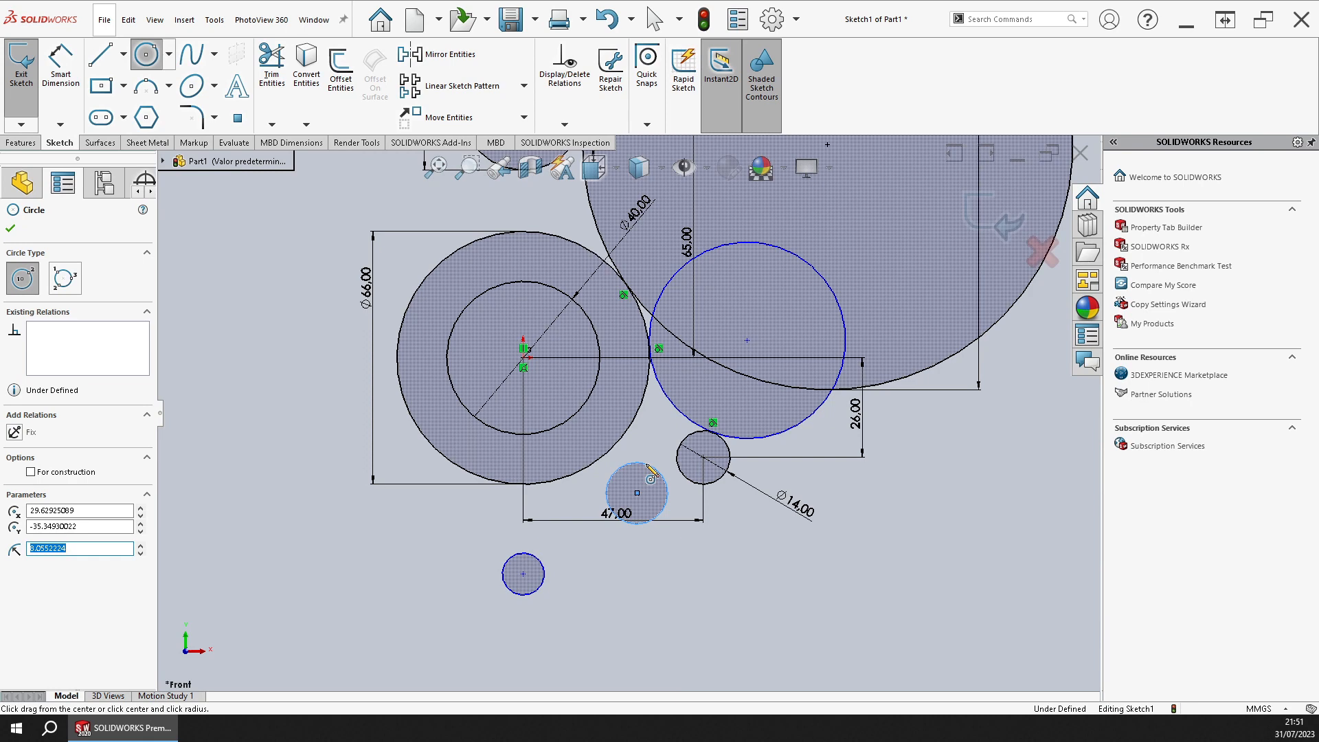
key(Escape)
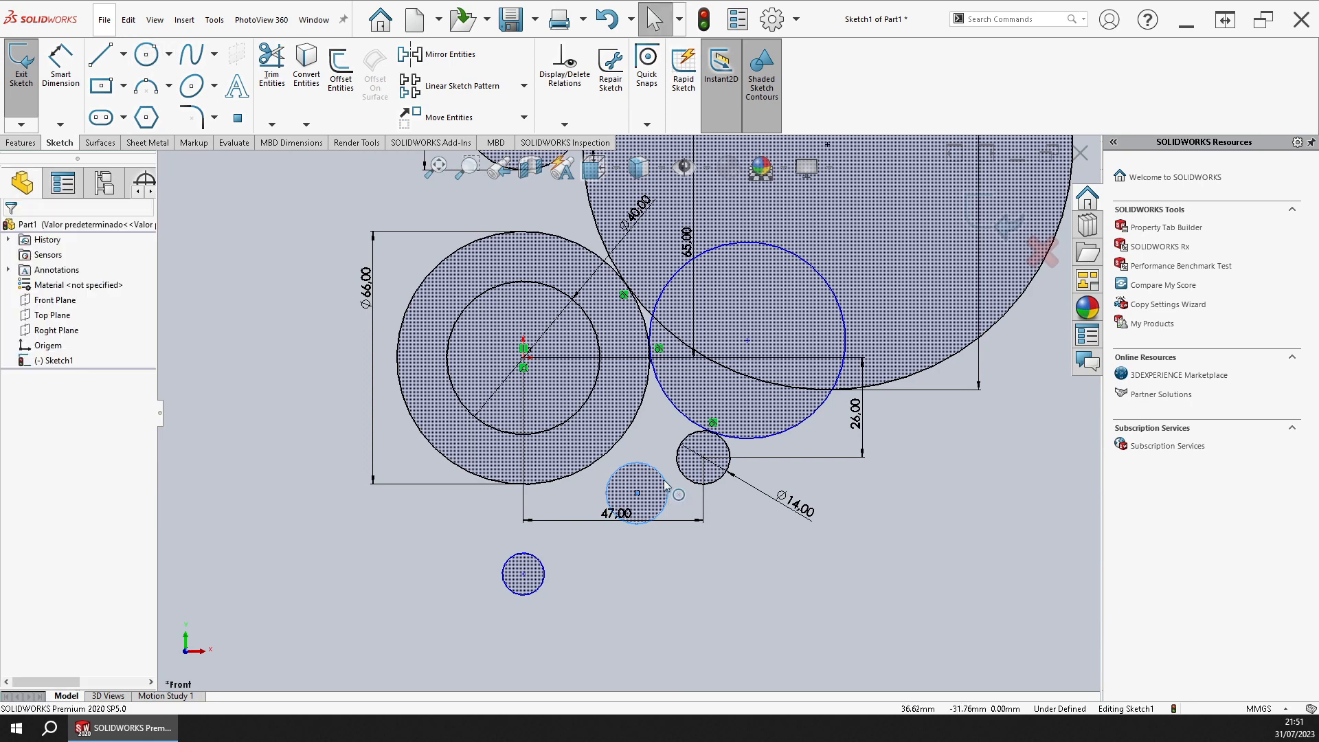
Step: Make the new circle tangent to the 14 mm circle and to the 66 mm origin-centred circle
click(665, 486)
ctrl+click(678, 459)
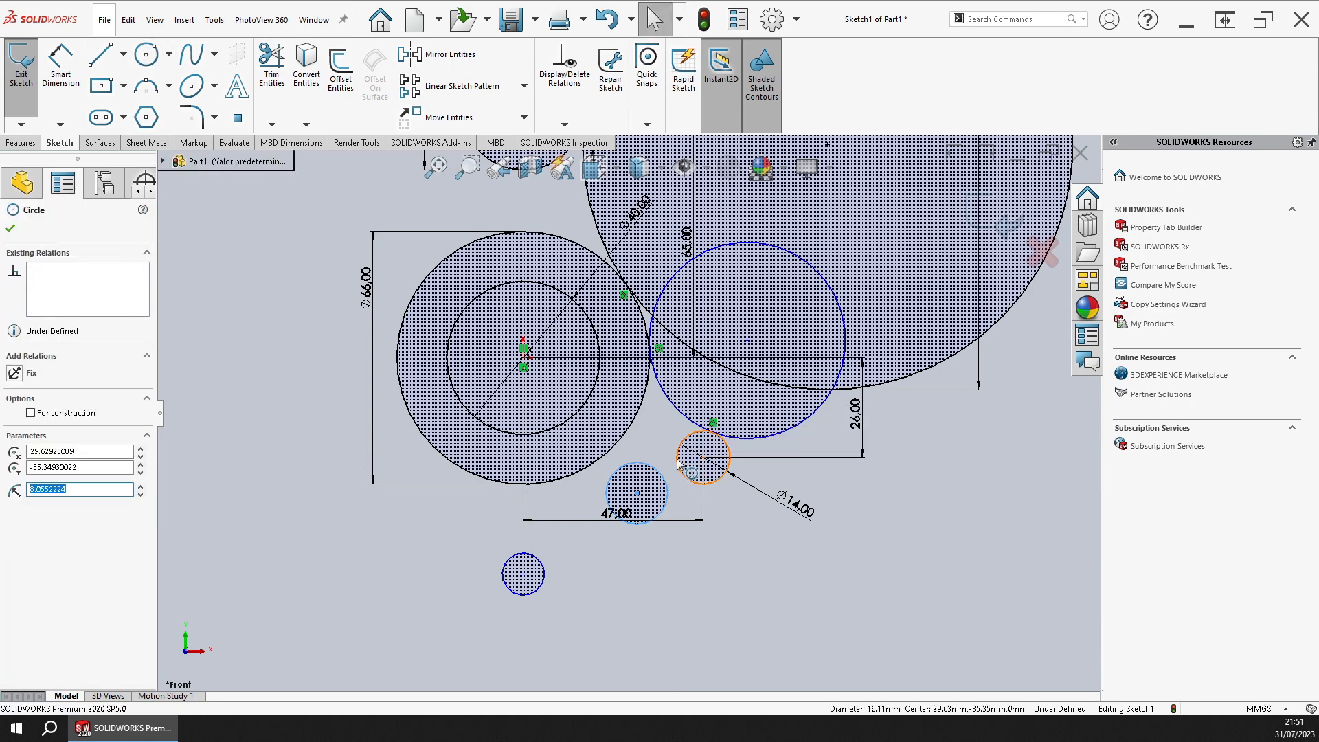
click(735, 398)
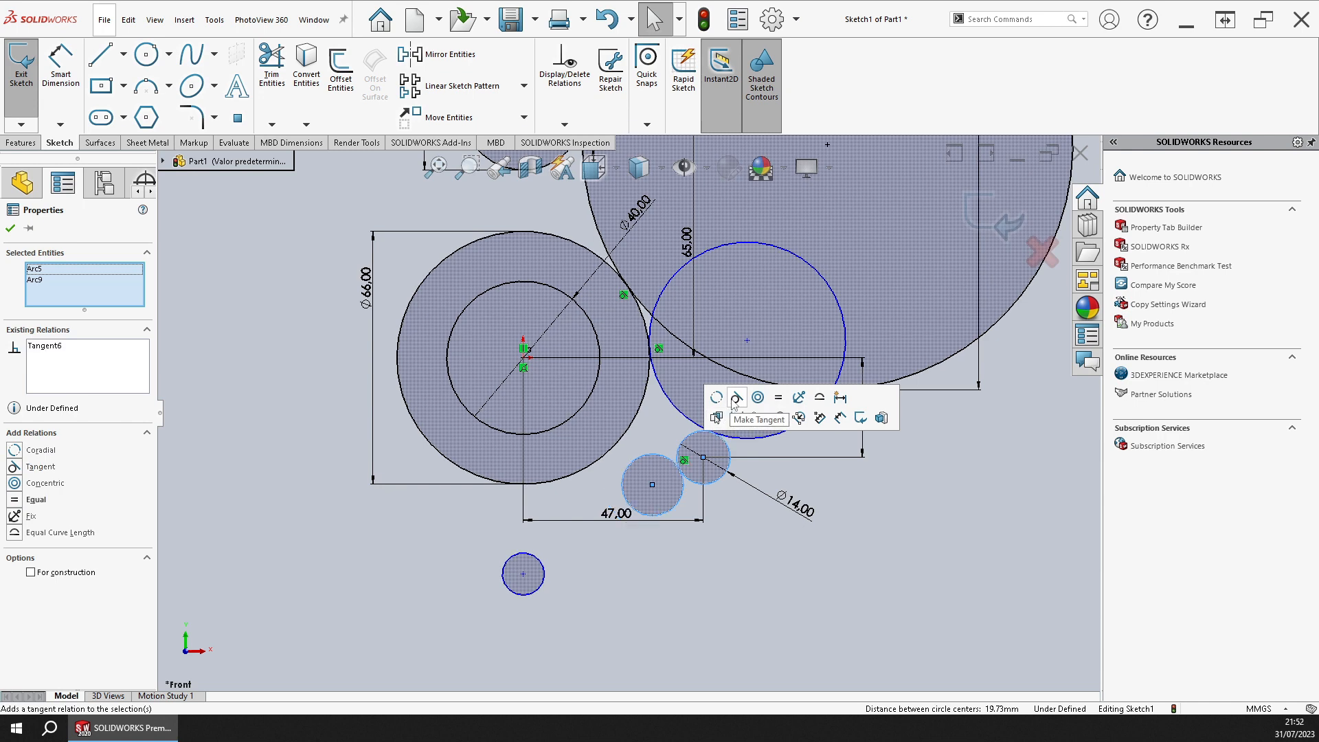
key(Escape)
click(651, 456)
ctrl+click(626, 440)
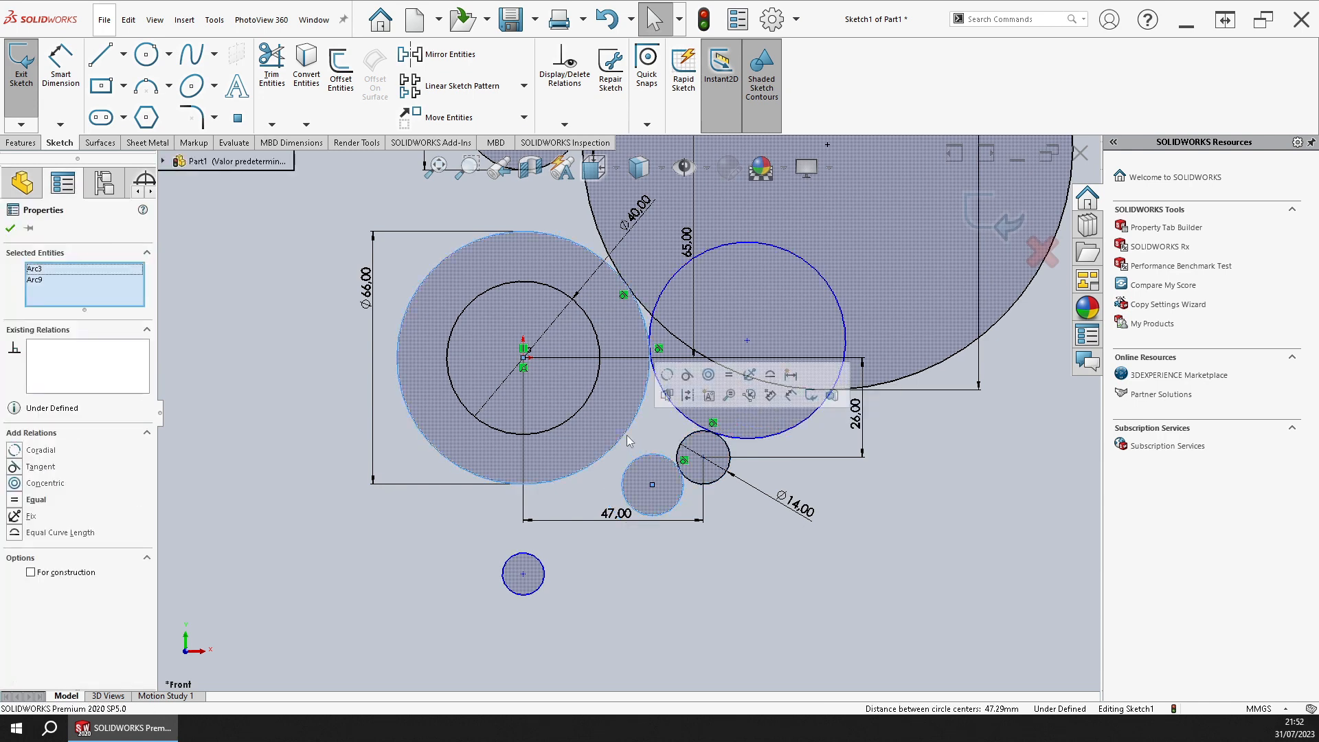
click(686, 375)
key(Escape)
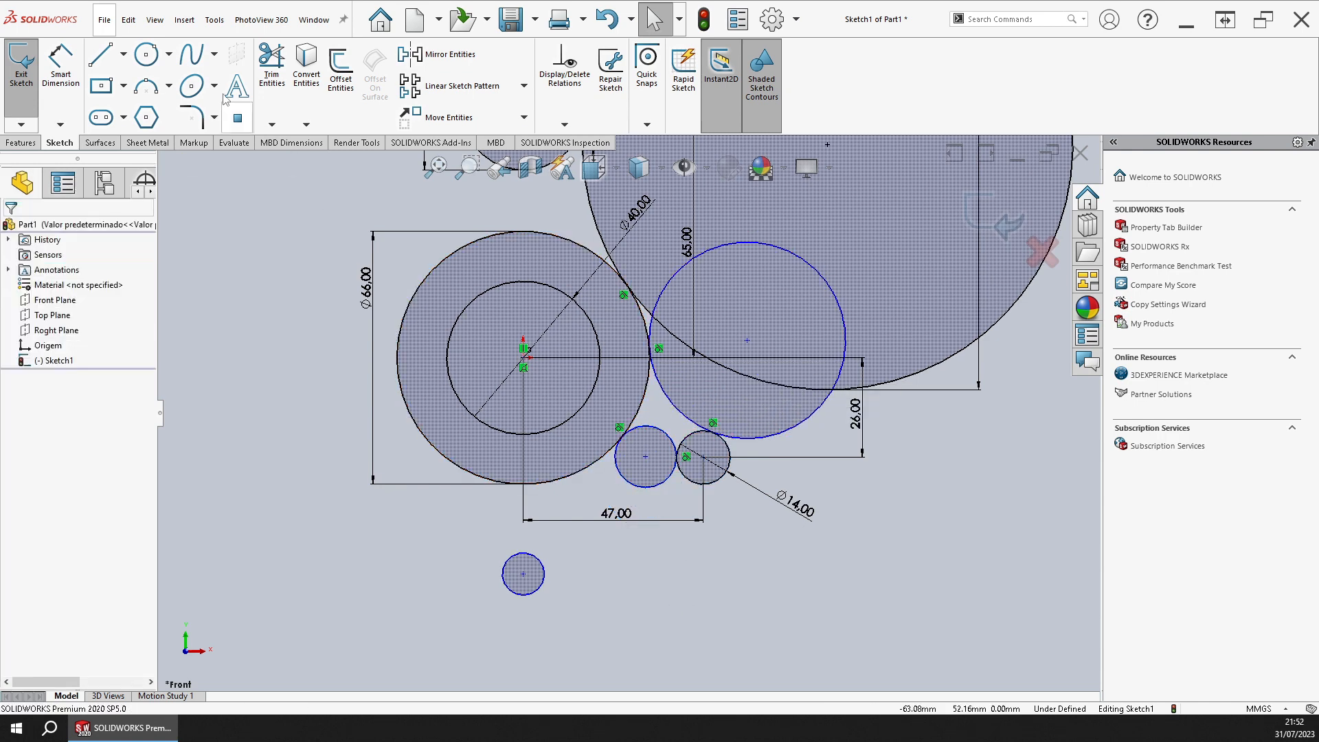
Step: Dimension the circle tangent to the 66 mm and 14 mm circles with a diameter of 20 mm
click(60, 65)
click(646, 487)
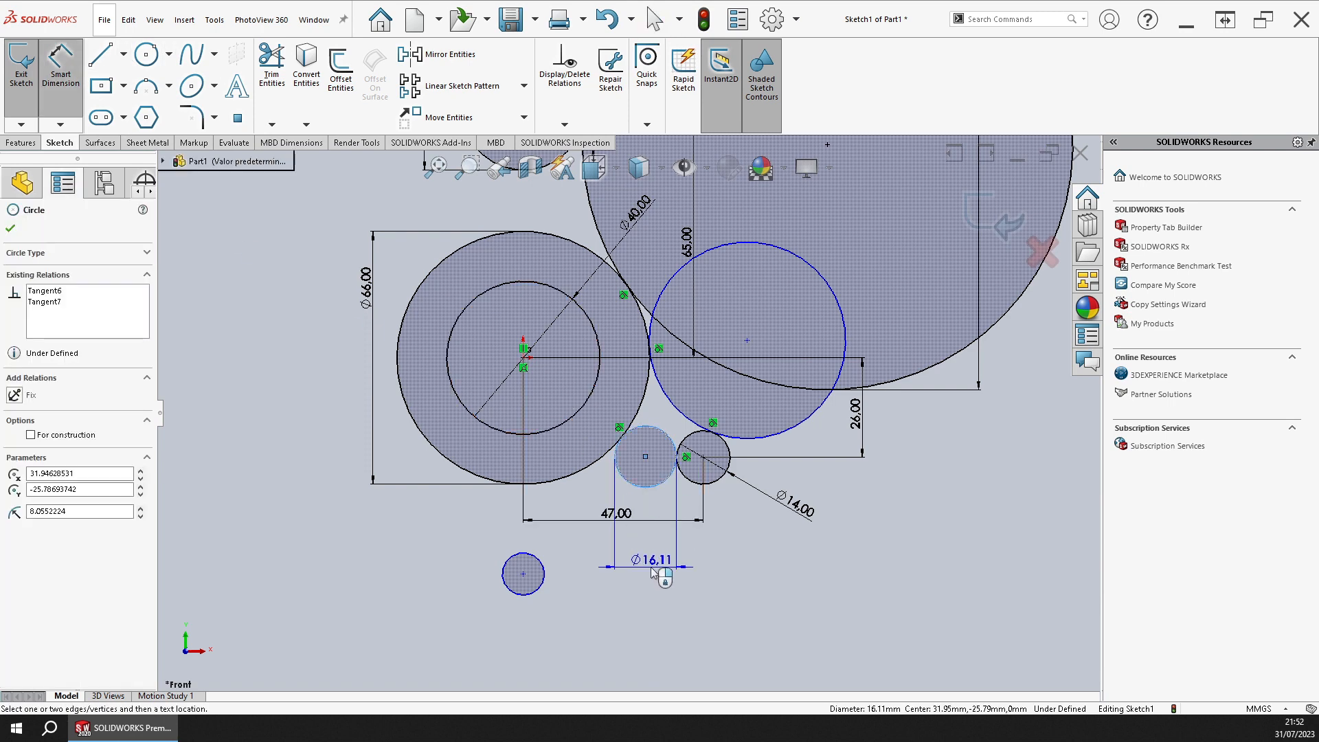
click(656, 581)
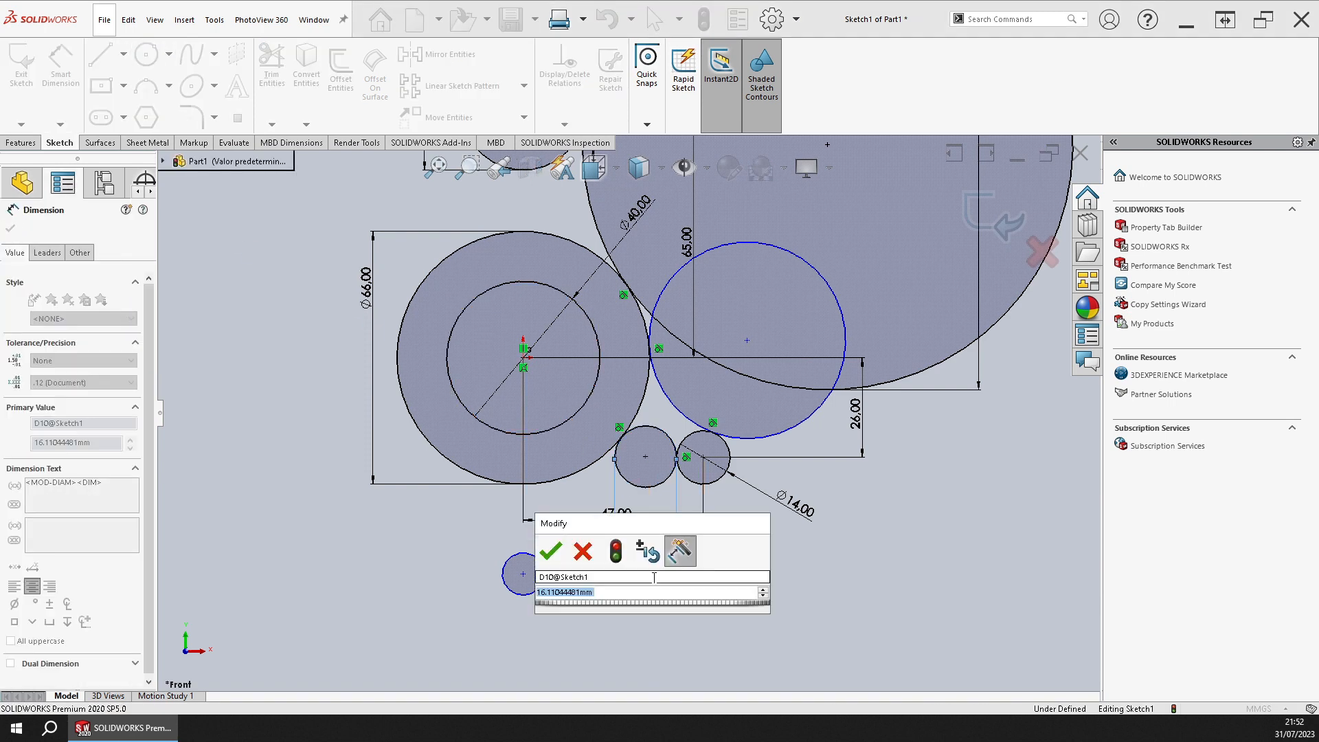
text(10)
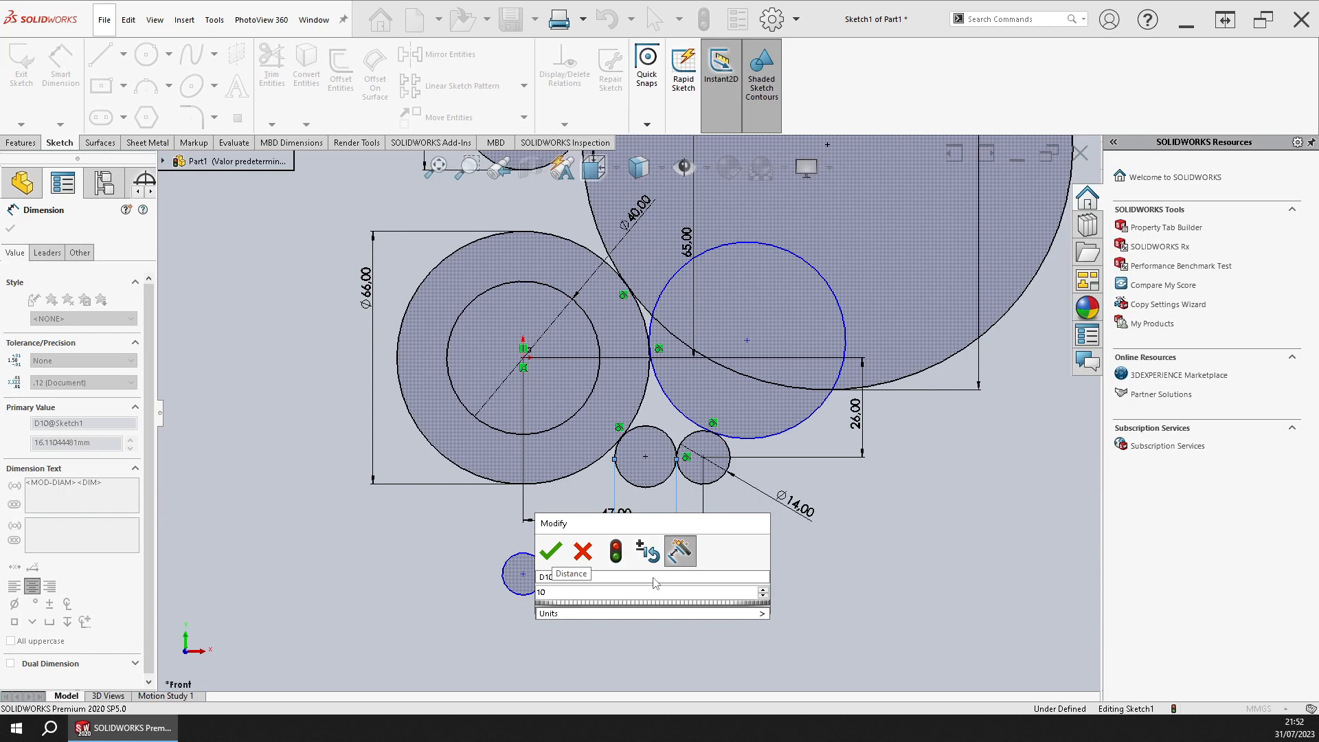
key(BackSpace)
key(BackSpace)
text(20)
key(Return)
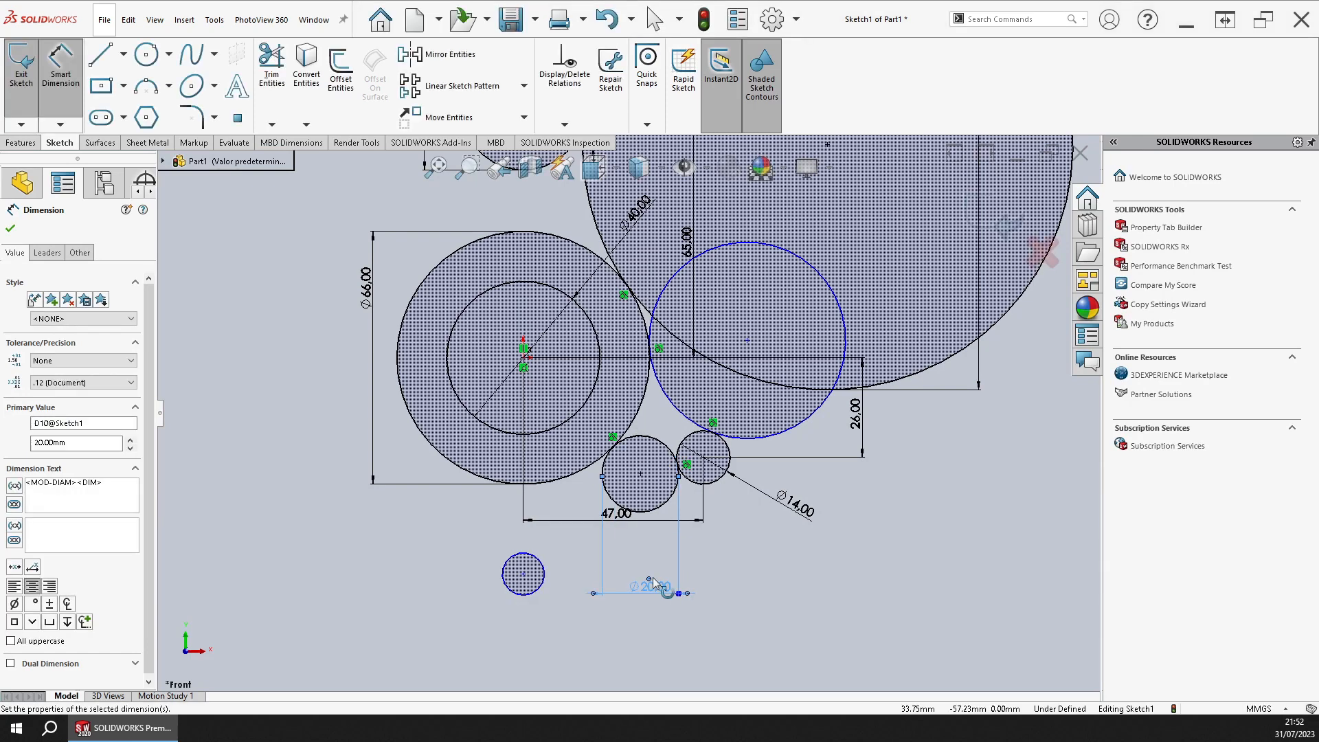
key(Escape)
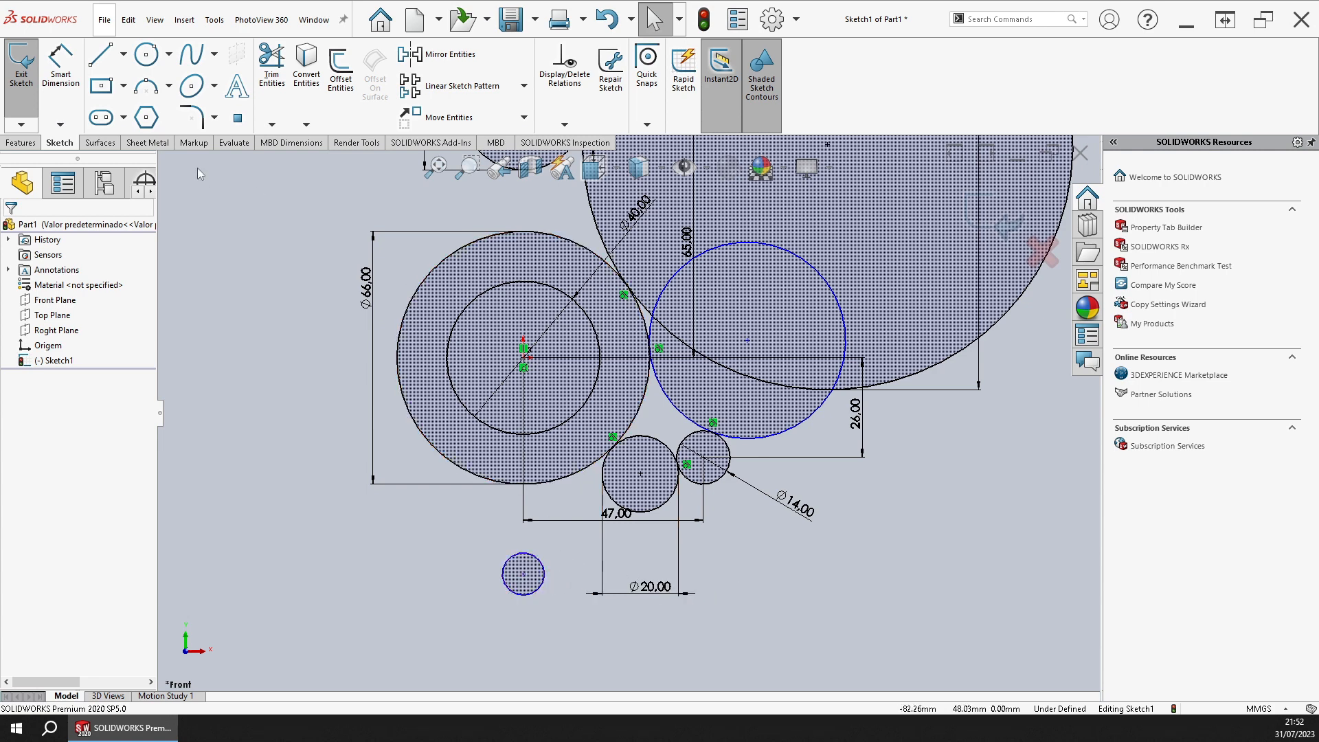
Step: Sketch a circle about 16 mm in diameter above and right of the lowest small circle, then shift it slightly upward
click(154, 60)
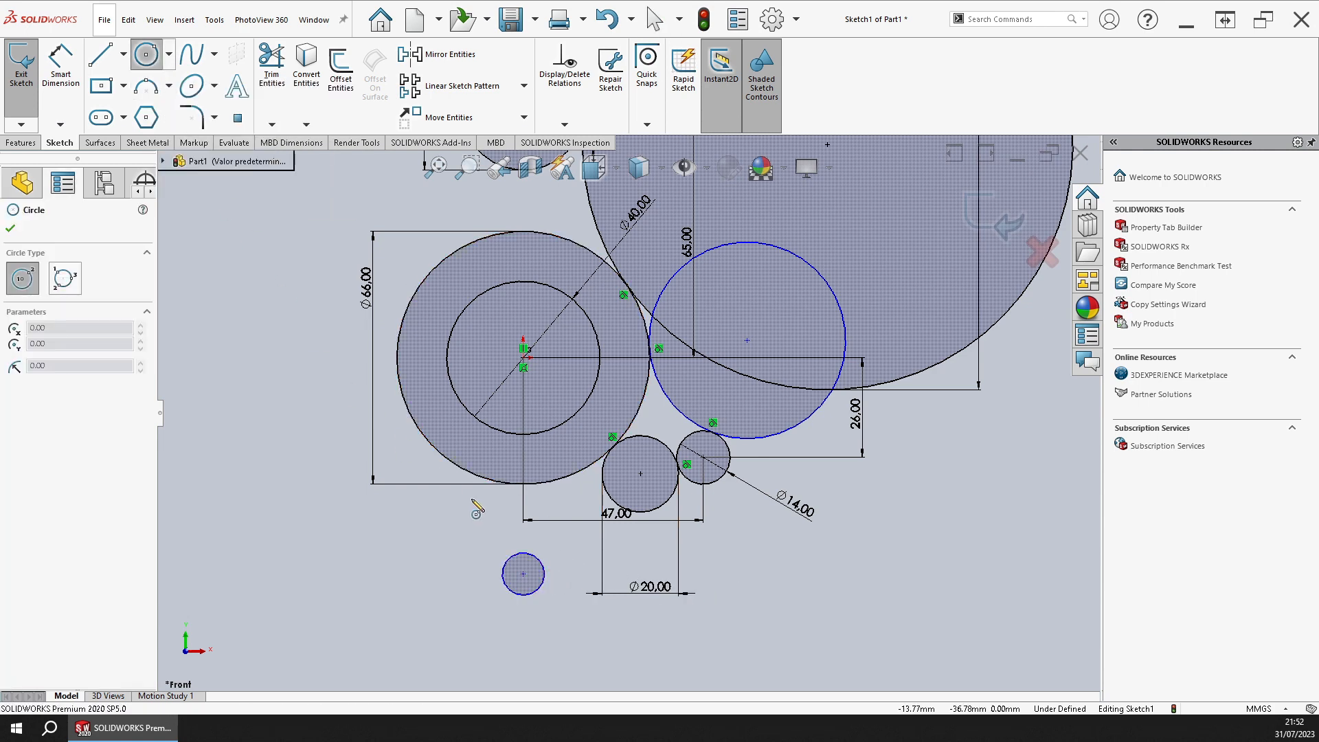
click(561, 540)
click(560, 572)
key(Escape)
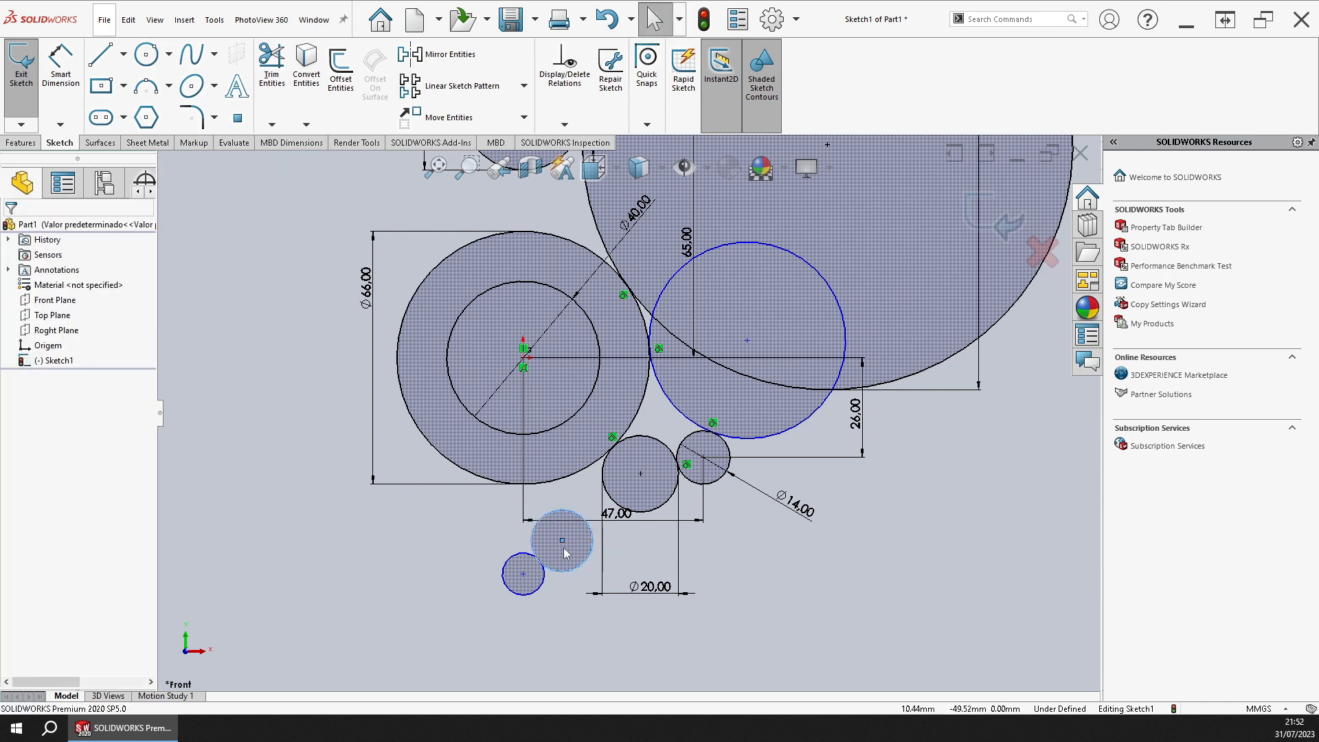
click(556, 570)
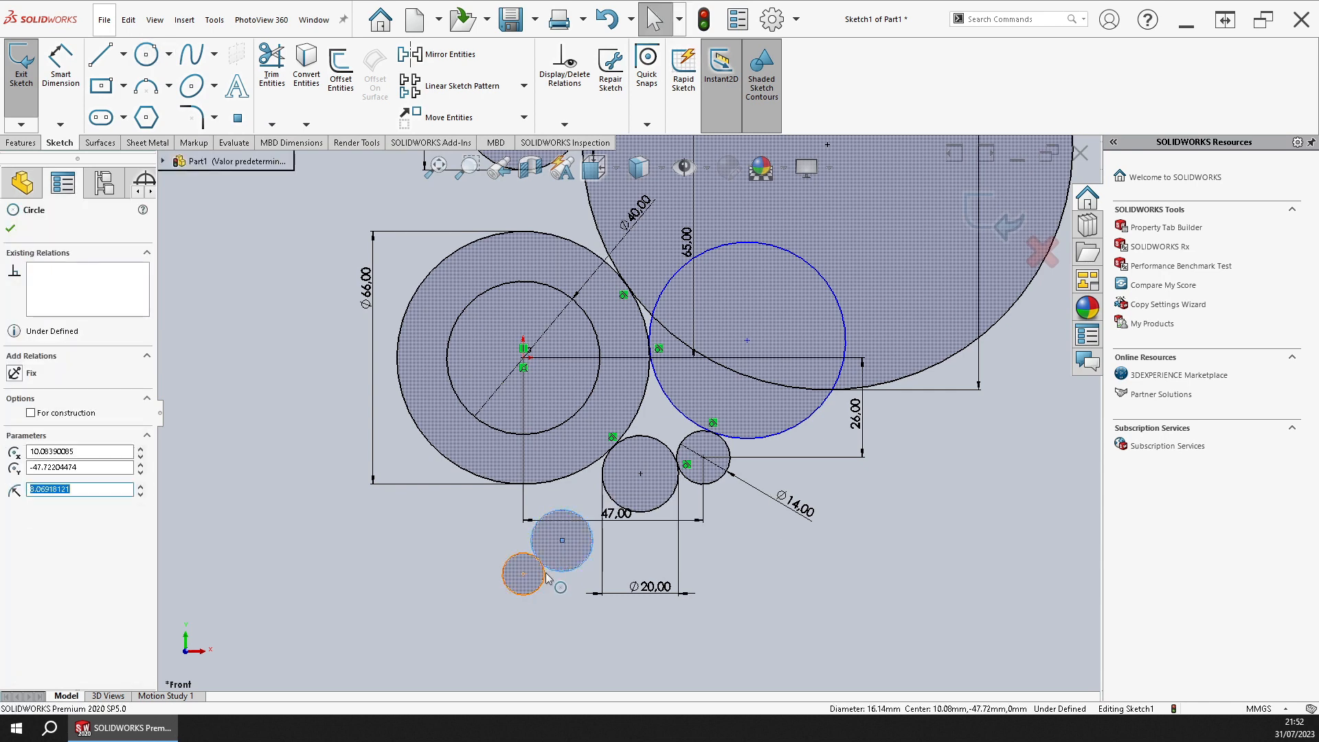
key(Escape)
drag(562, 541, 569, 519)
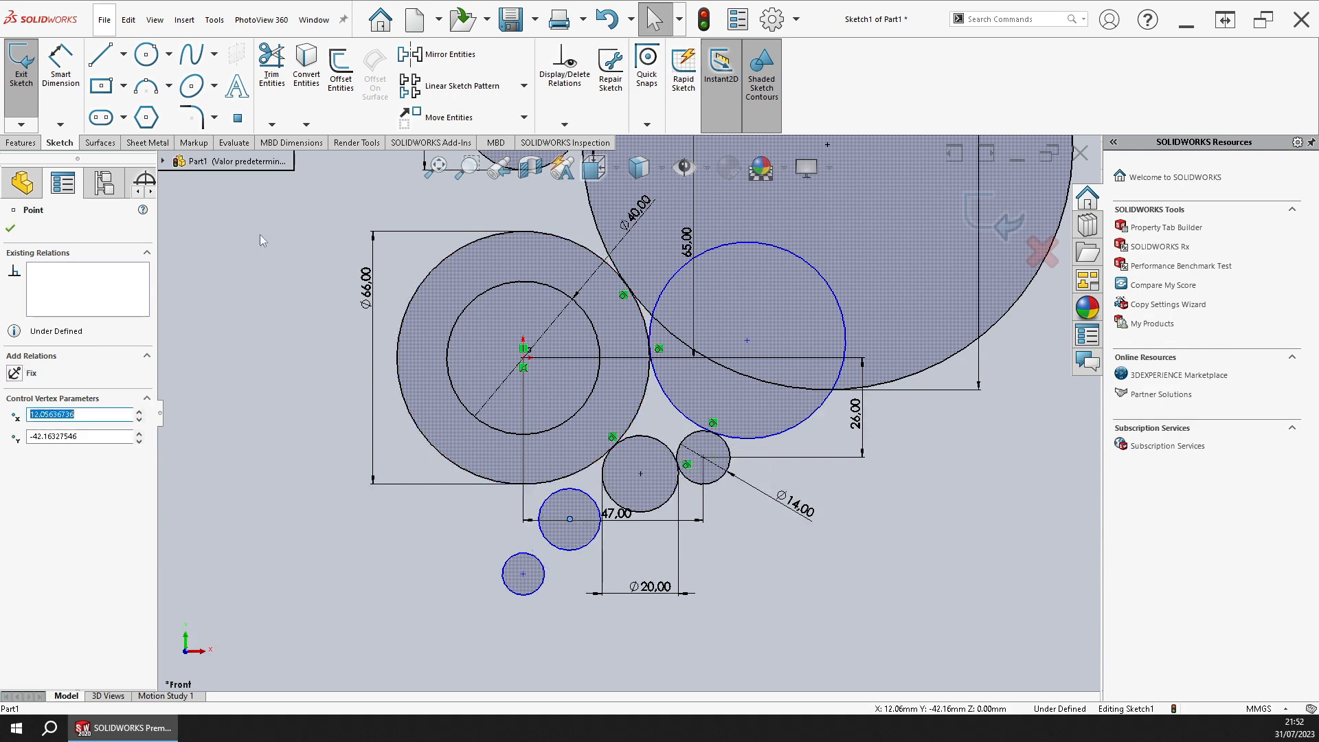
Step: Sketch a larger circle, about 16 mm in diameter, concentric with the lowest small circle below the origin
click(146, 55)
click(522, 573)
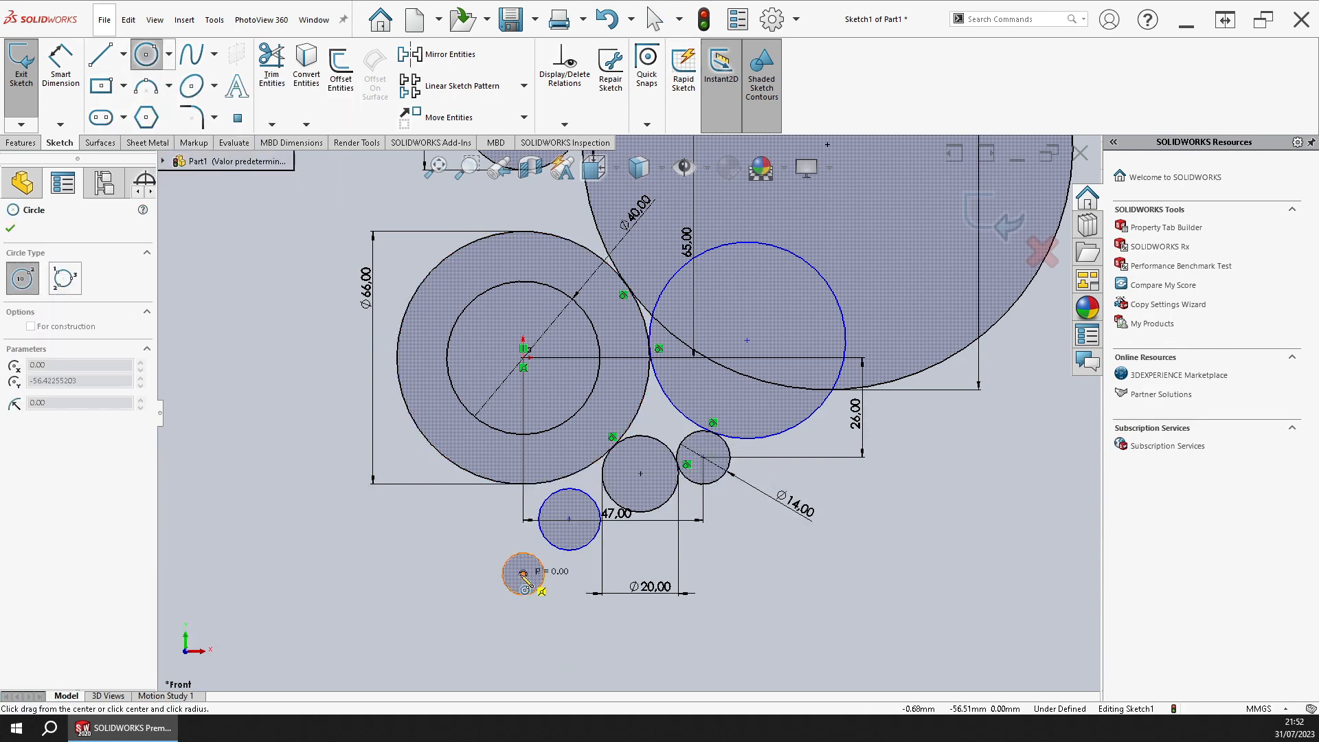
click(497, 584)
key(Escape)
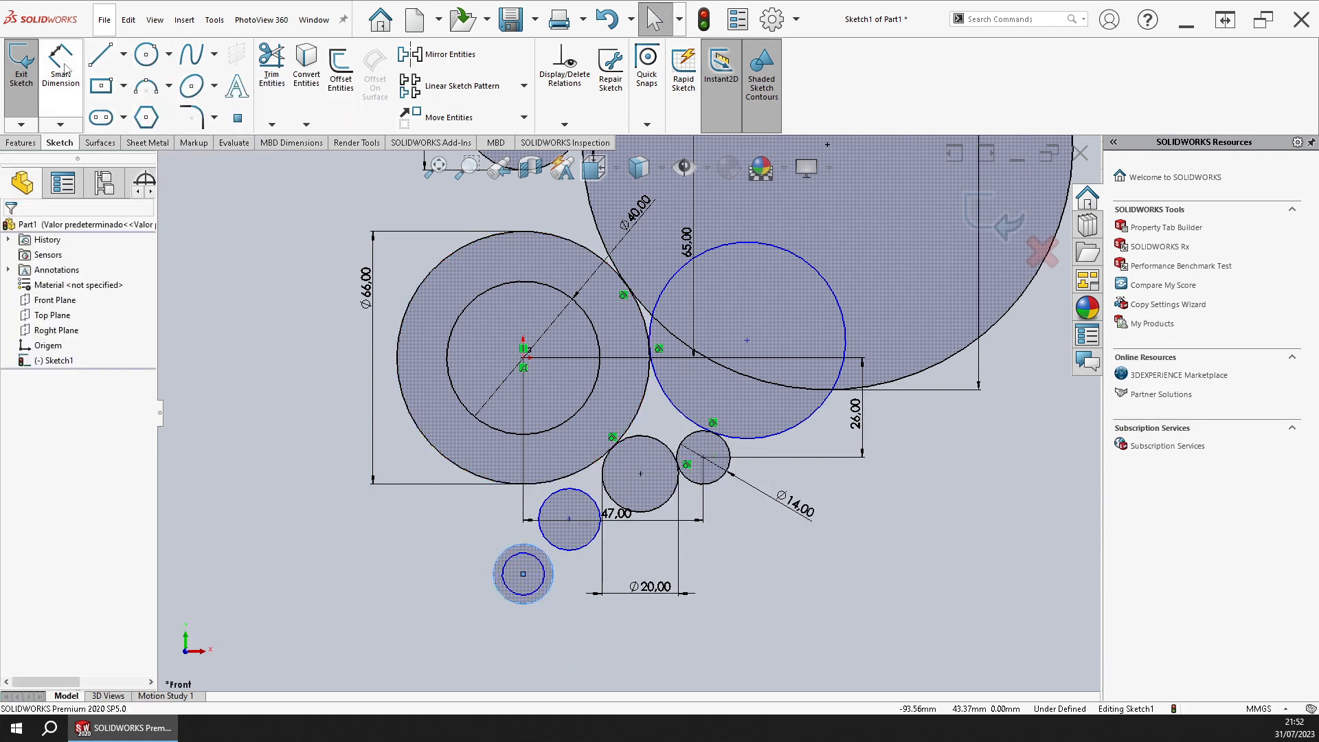
Step: Dimension the lowest concentric circles with diameters of 10 mm for the inner one and 20 mm for the outer one
click(539, 591)
click(575, 624)
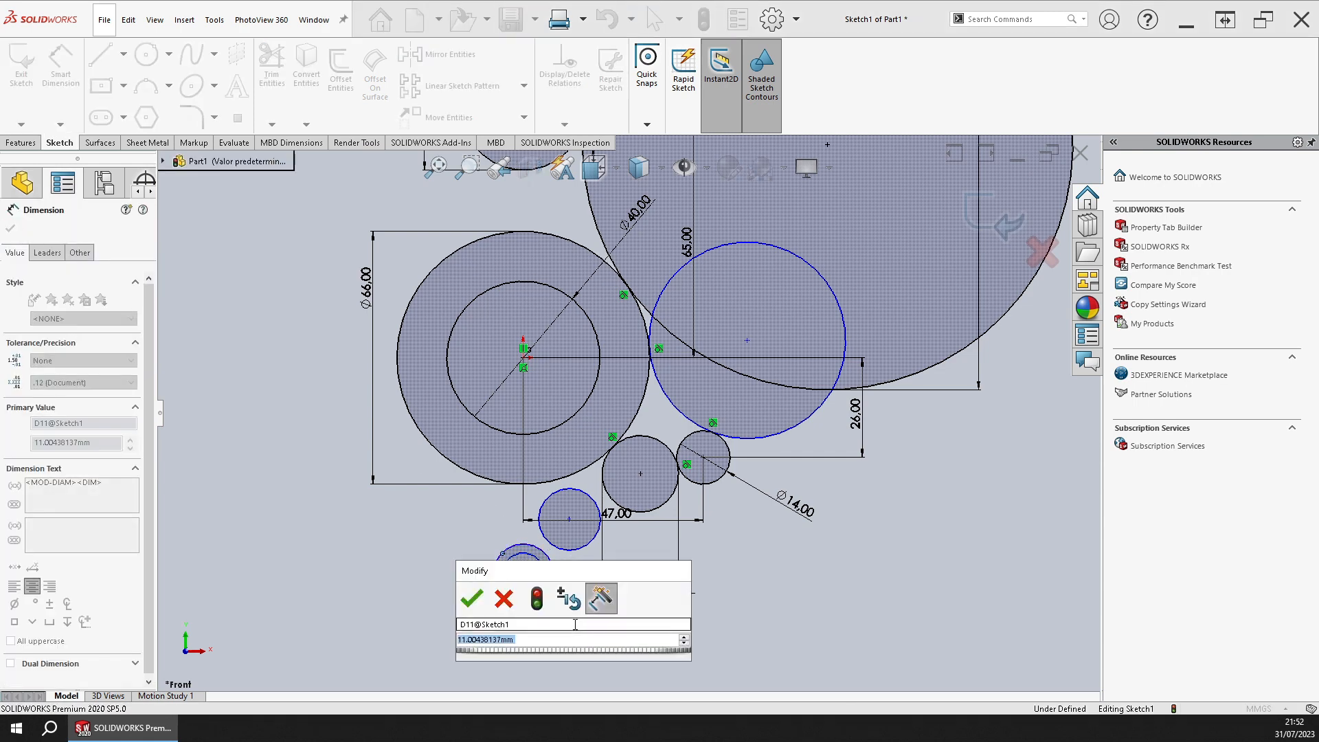
text(10)
key(Return)
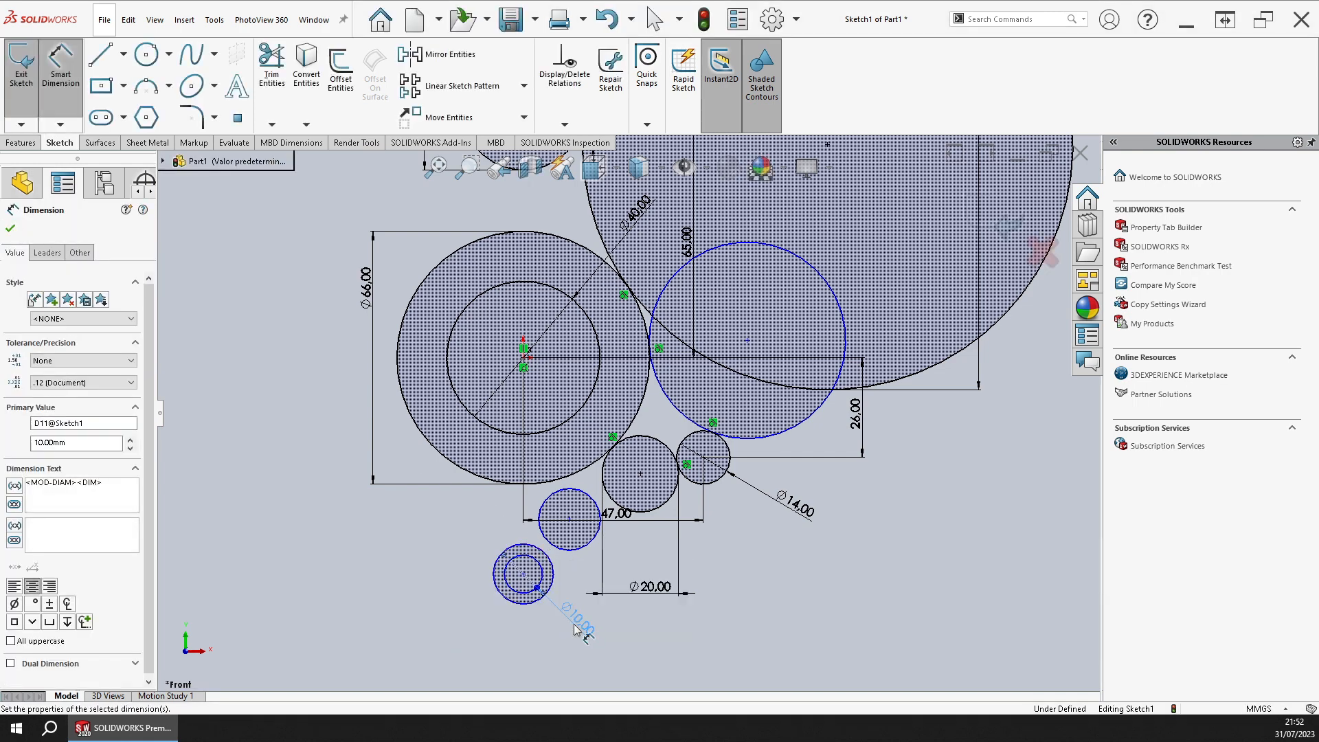
click(544, 595)
click(456, 627)
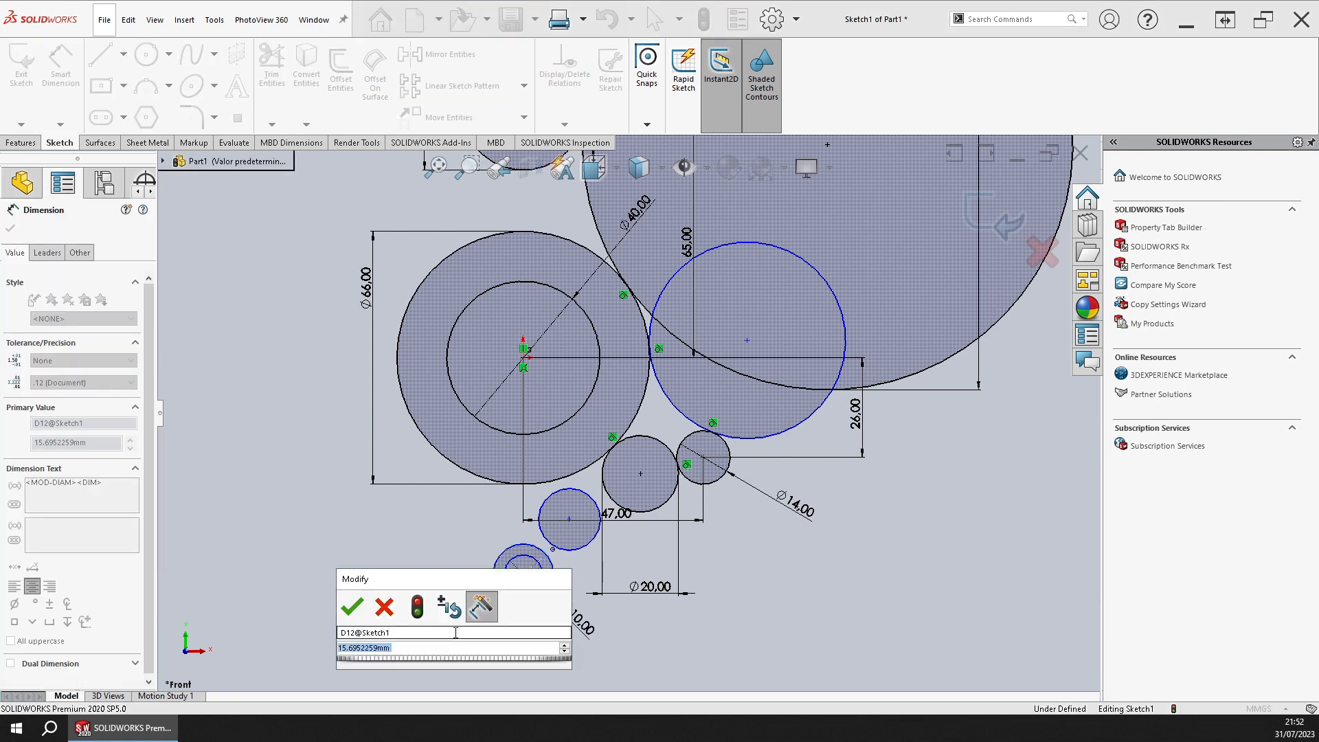
text(20)
key(Return)
key(Escape)
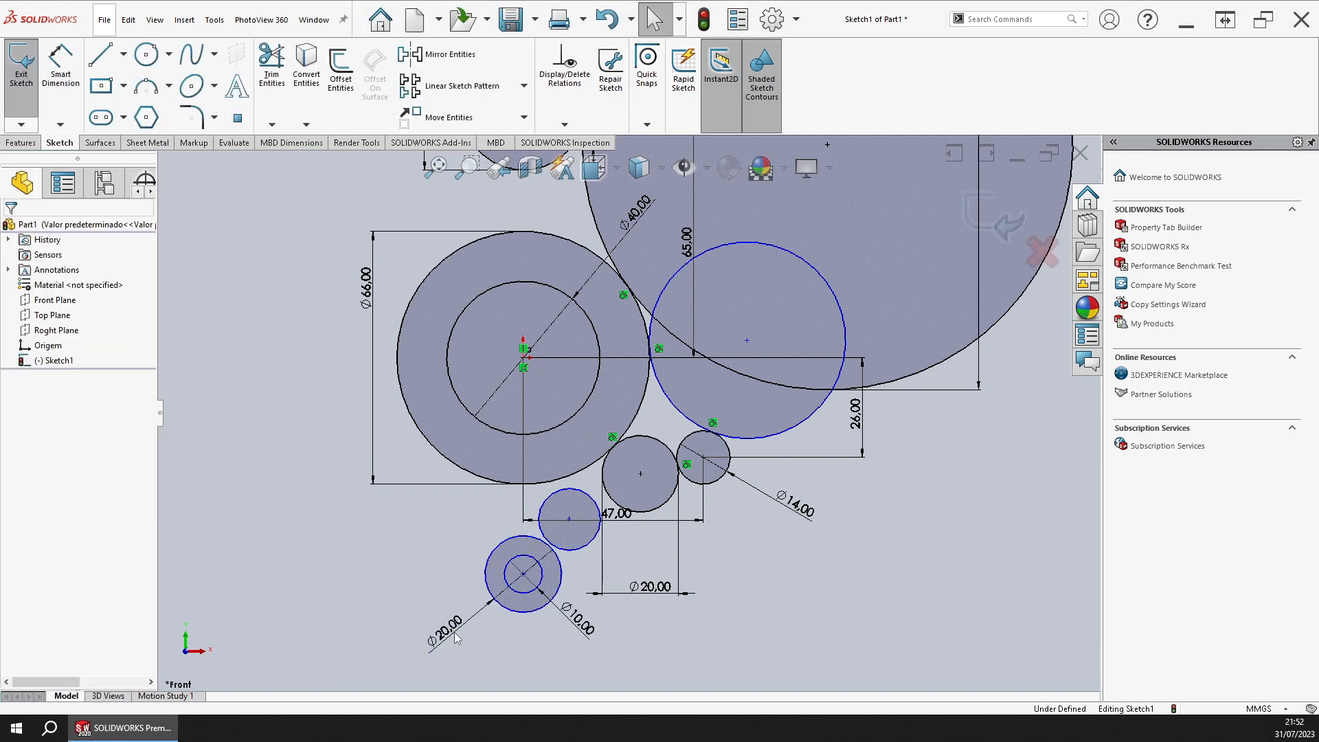
Step: Add a vertical relation between the lowest concentric circles' shared centre and the origin
click(523, 576)
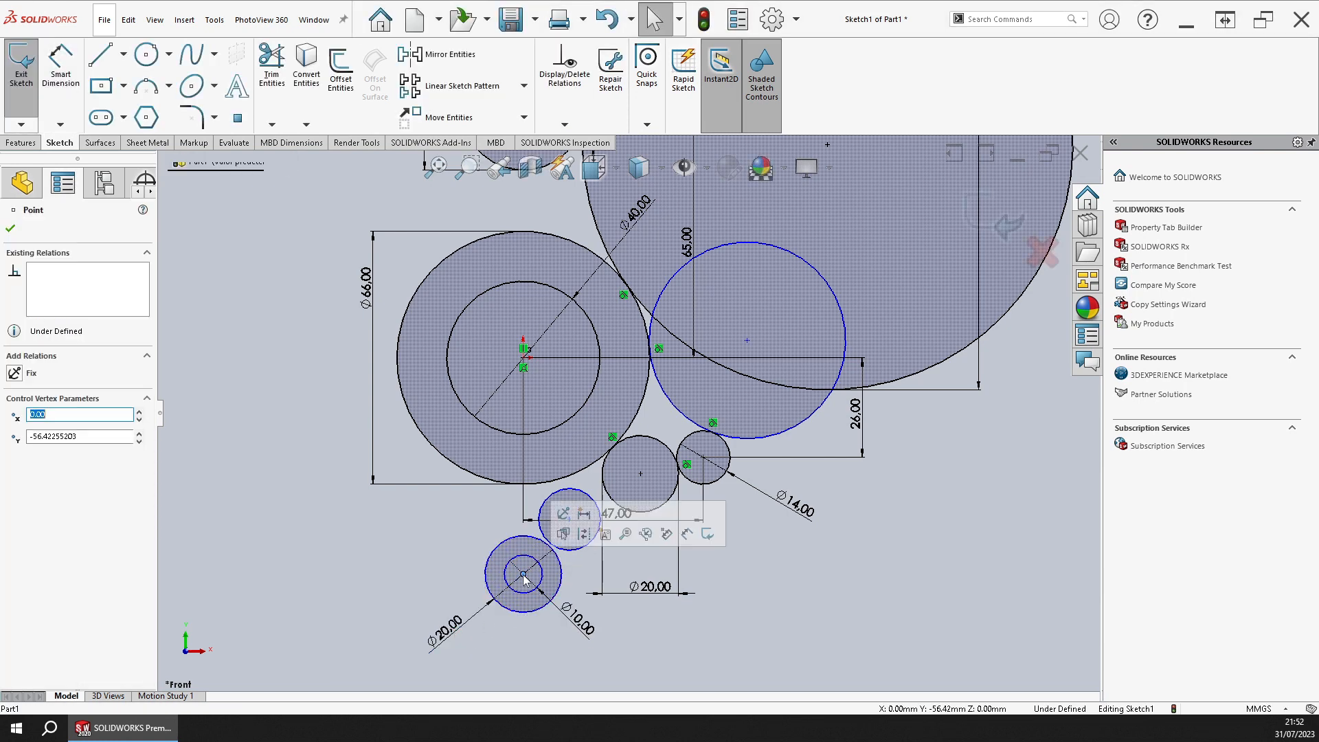
ctrl+click(524, 358)
click(585, 299)
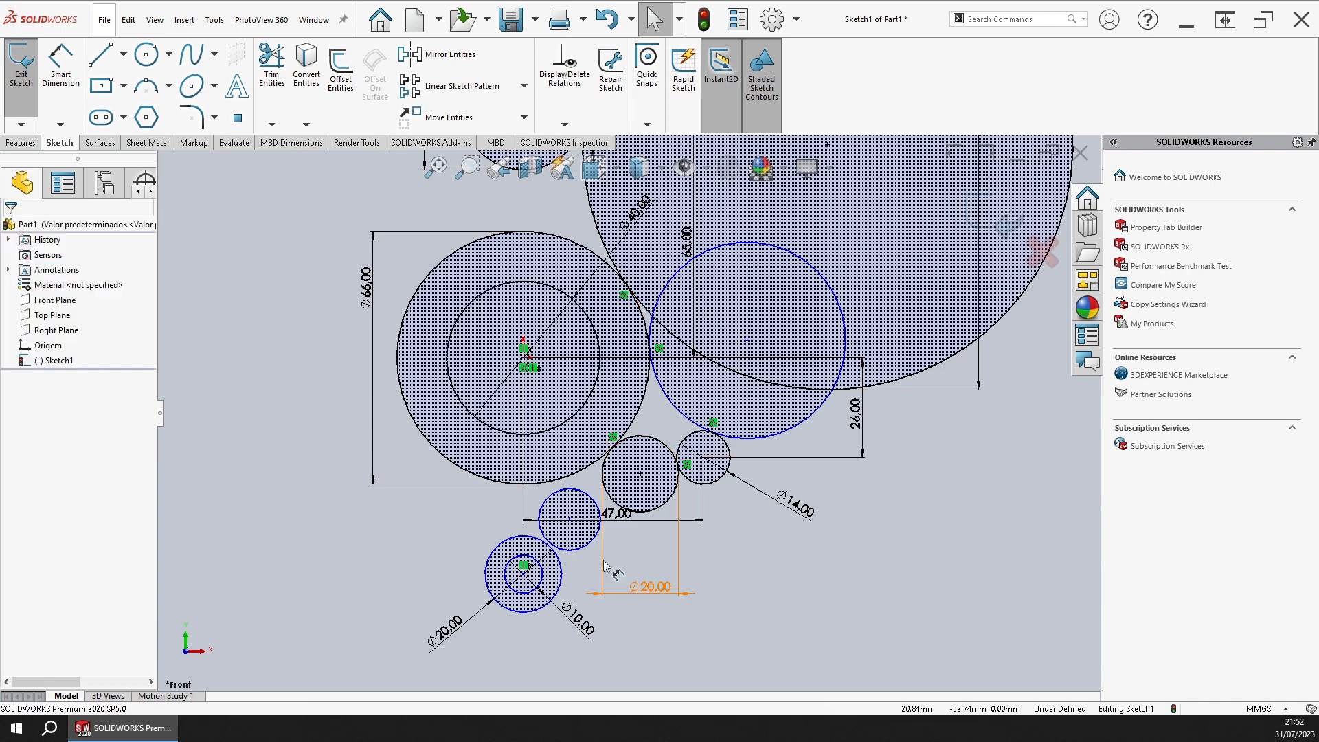
Step: Move the 16 mm circle slightly down and right, and make it tangent to the lowest 20 mm circle
click(557, 546)
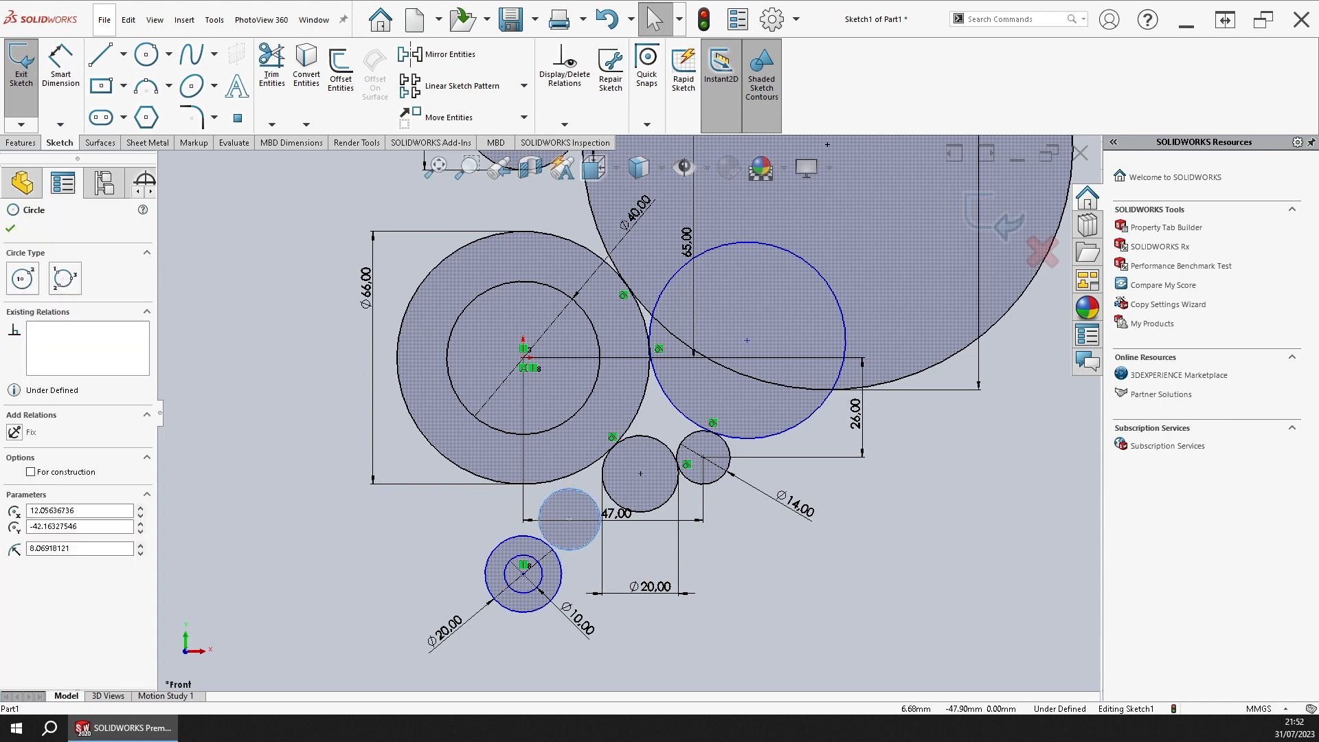
key(Escape)
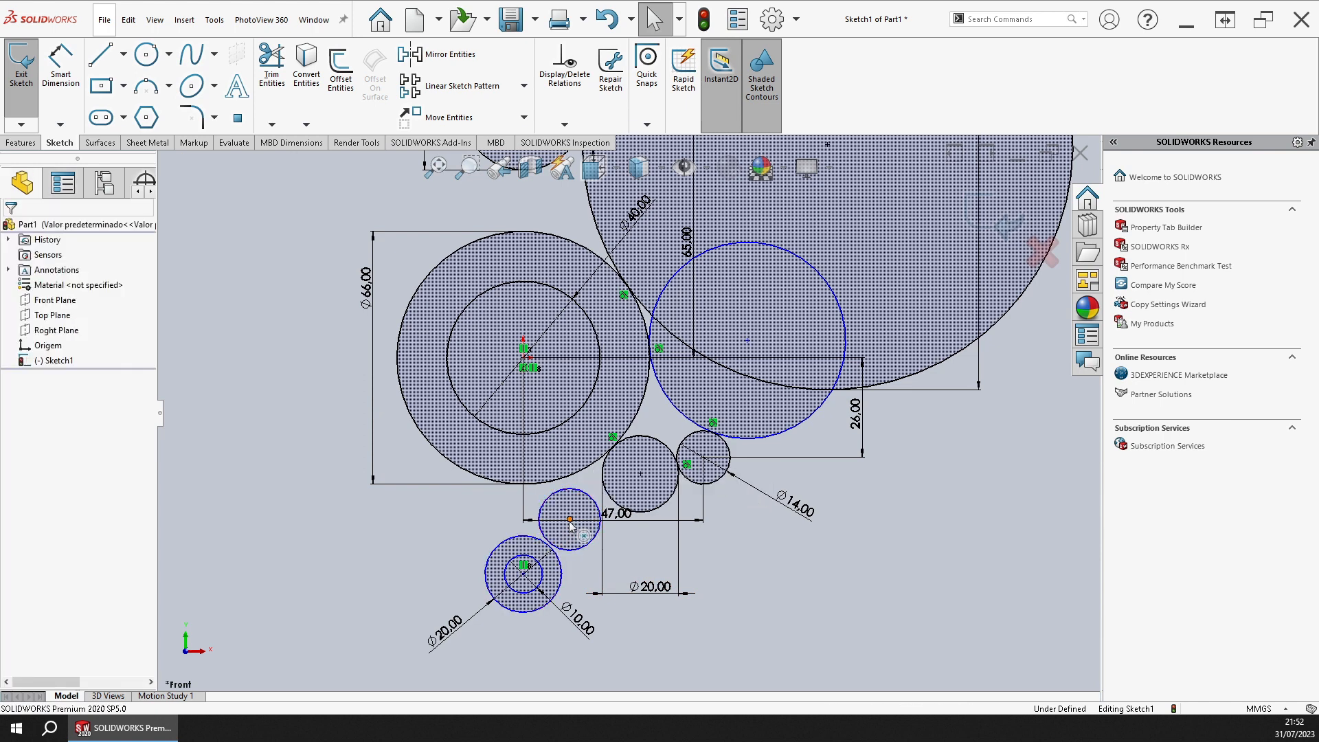
drag(569, 519, 581, 527)
click(556, 542)
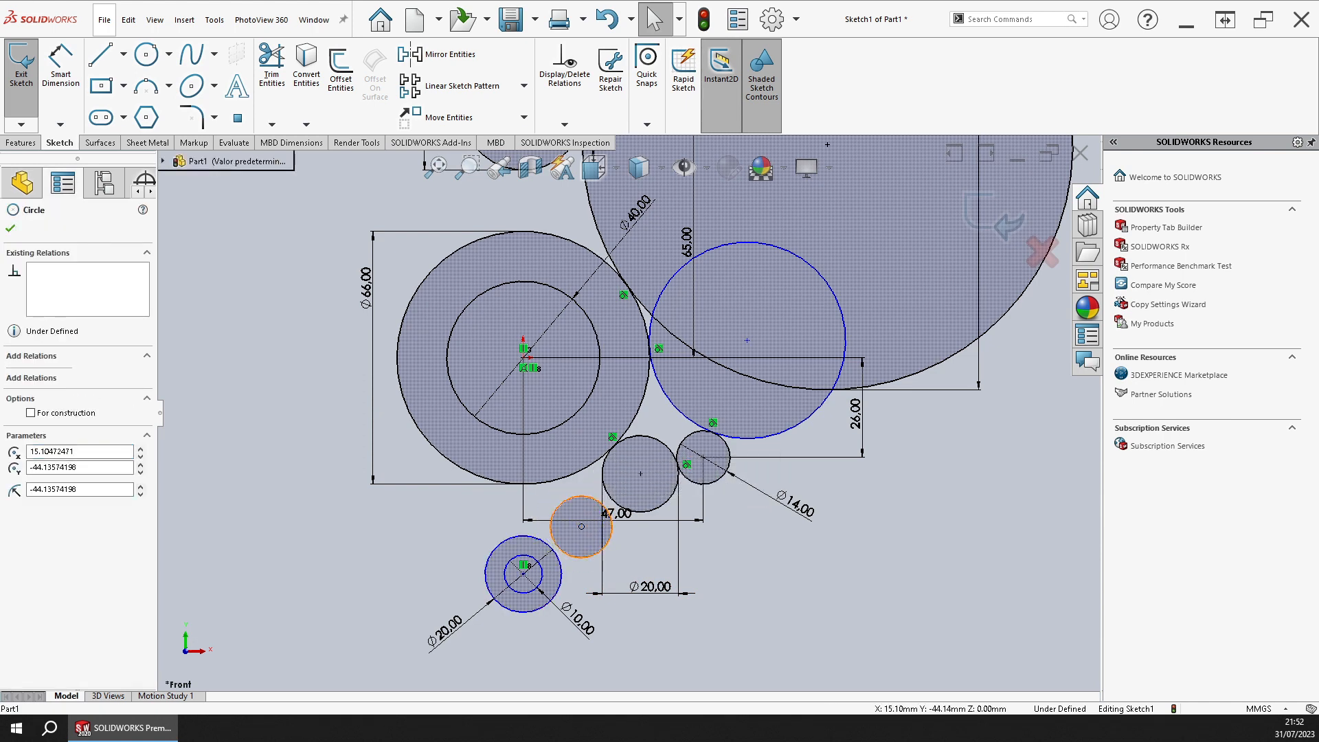
ctrl+click(552, 546)
click(611, 484)
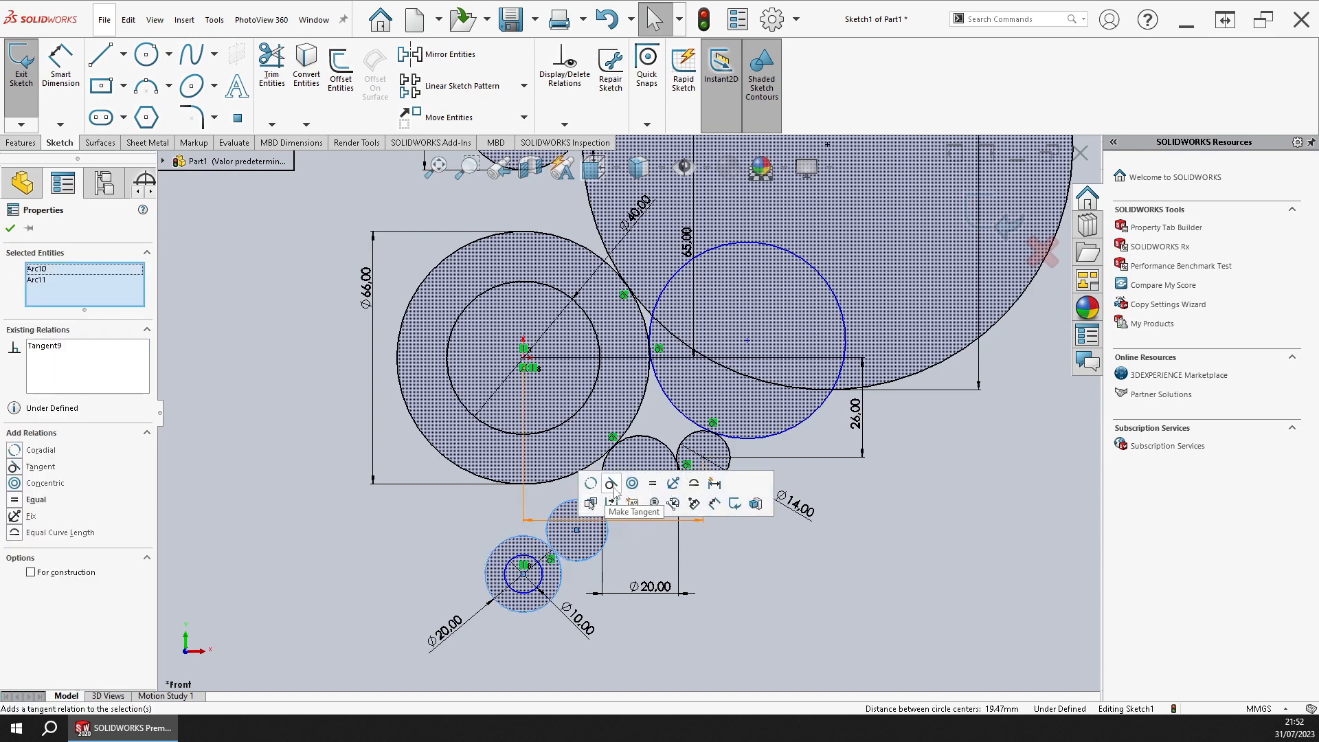
click(646, 562)
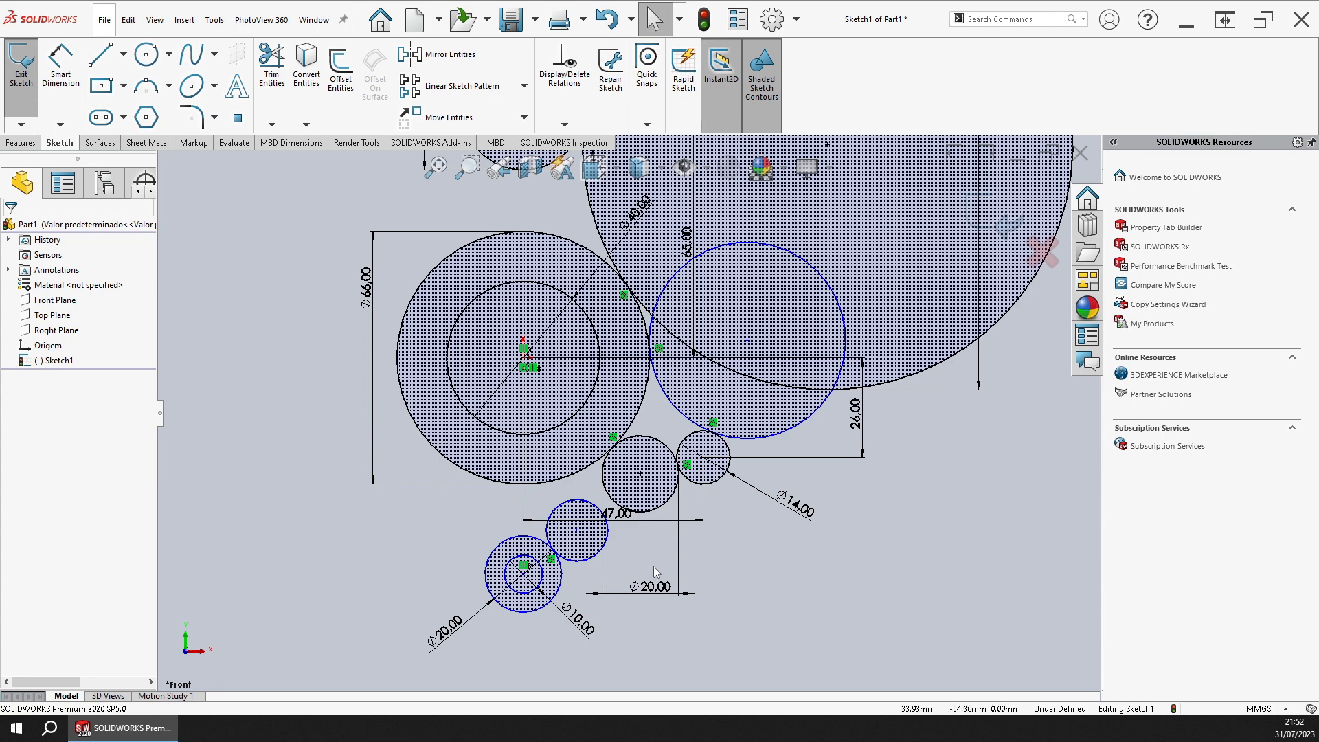
Step: Dimension the circle tangent to the lowest 20 mm circle with a diameter of 40 mm
right_drag(719, 644, 714, 599)
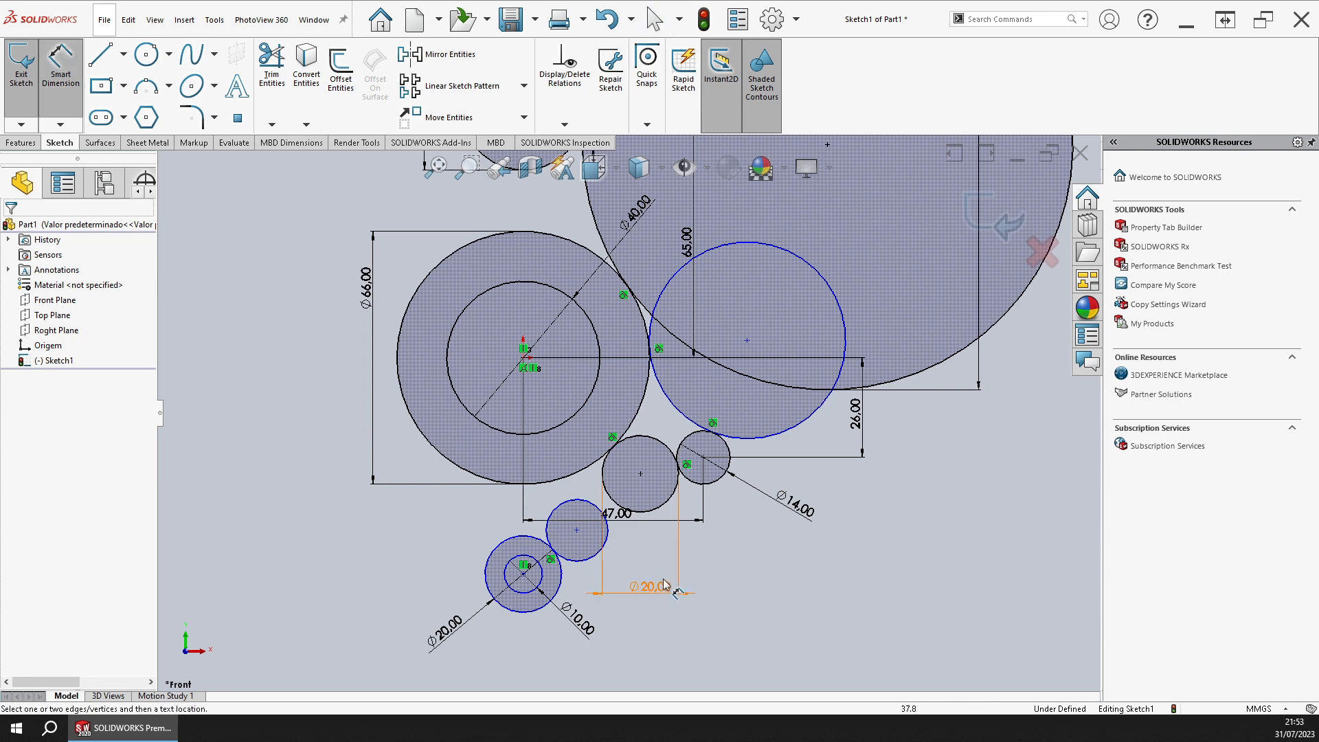
click(604, 543)
click(723, 613)
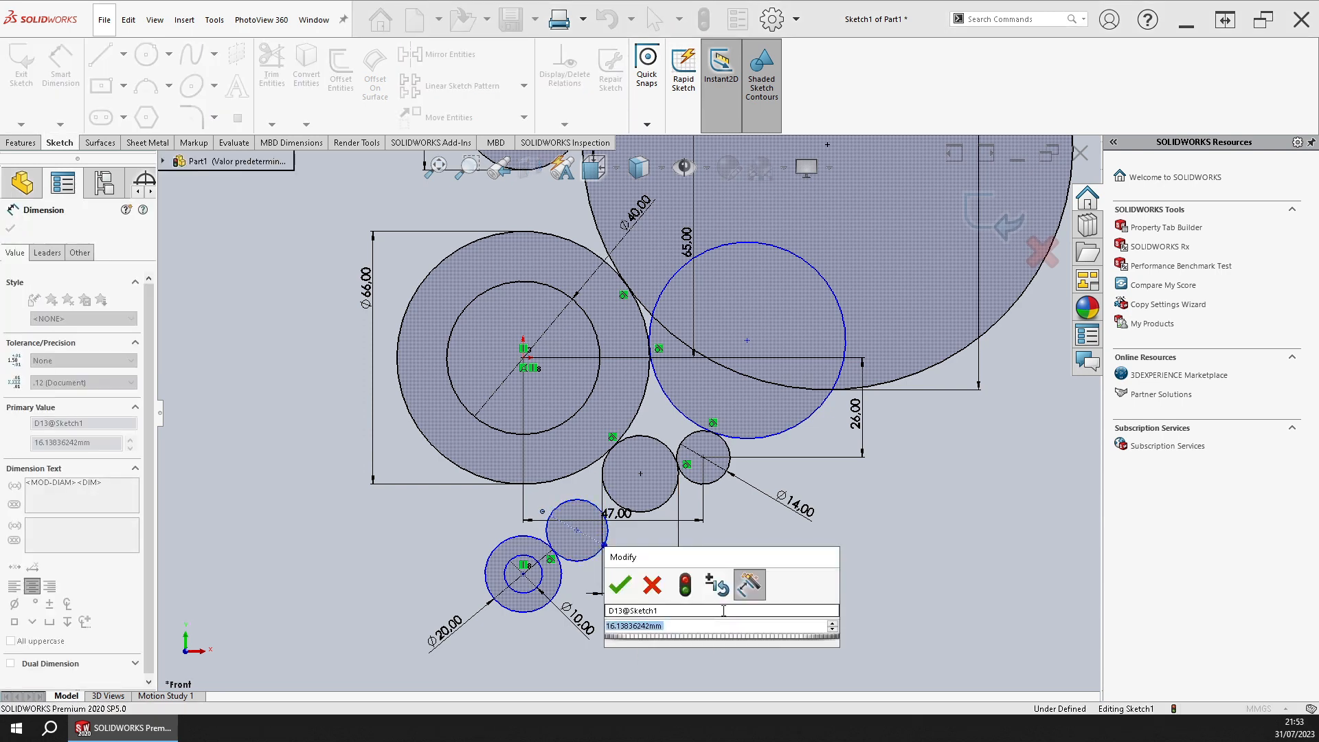
text(40)
key(Return)
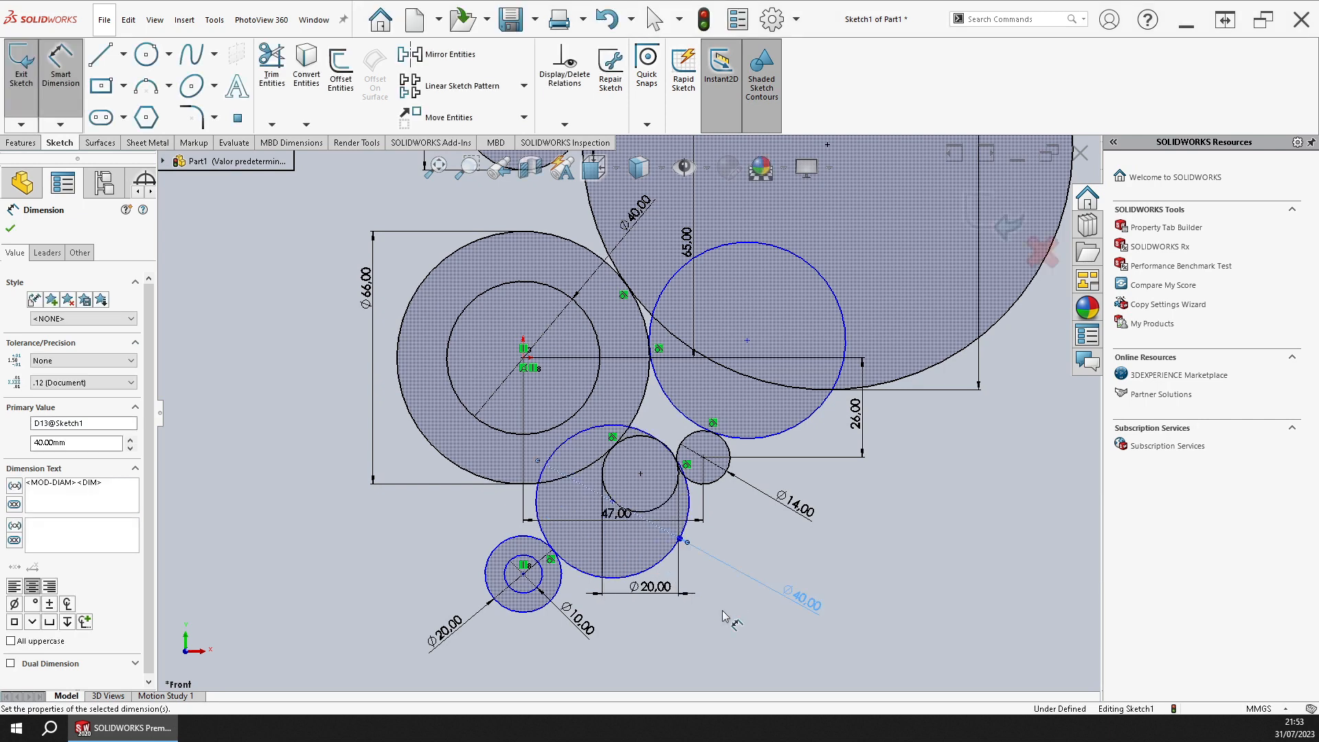
key(Escape)
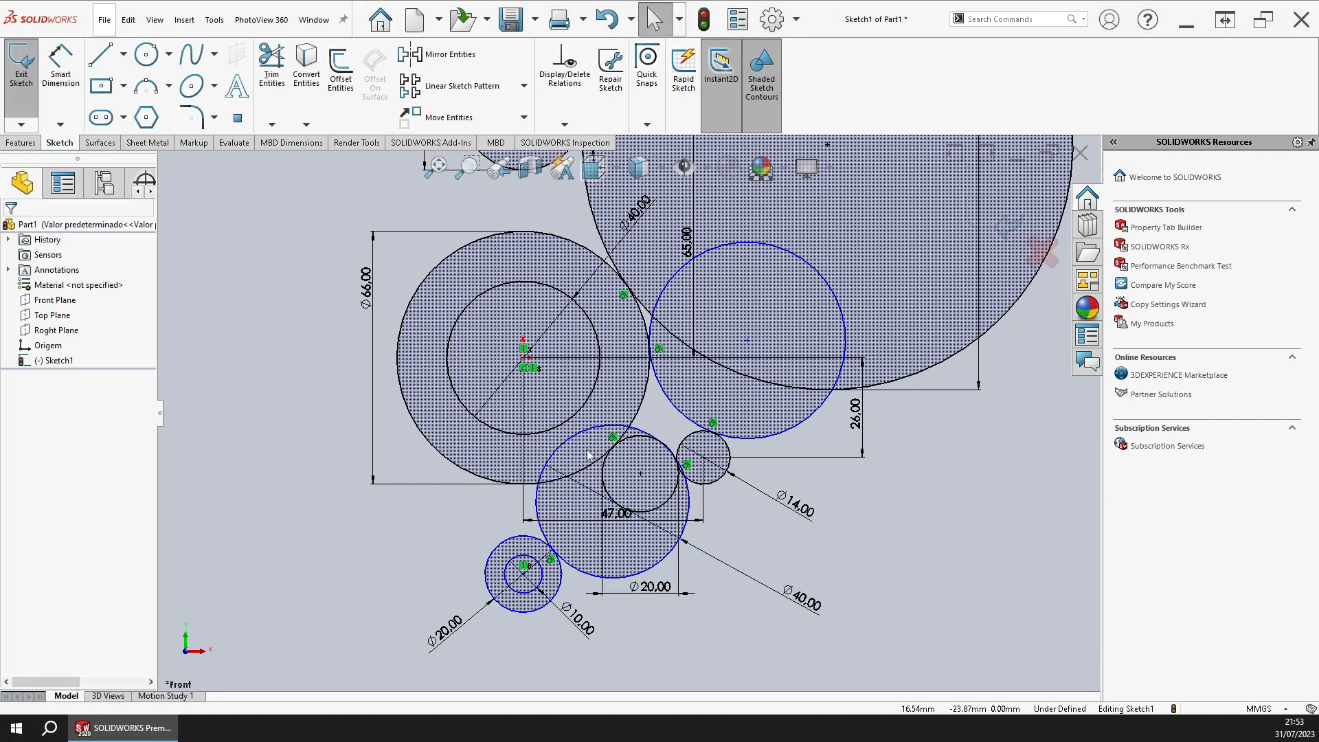
Step: Shift the lower 40 mm circle down and right, and make it tangent to the 66 mm circle
drag(613, 502, 635, 541)
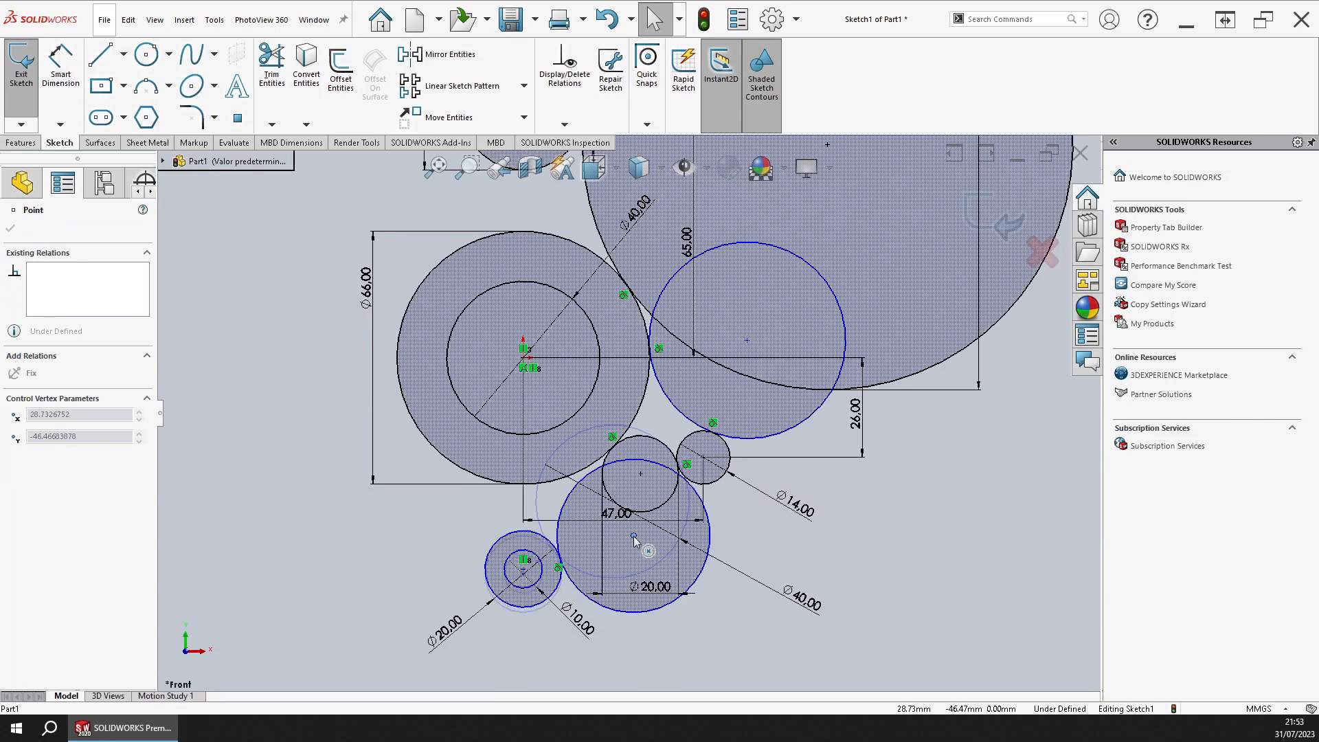
click(585, 479)
ctrl+click(589, 472)
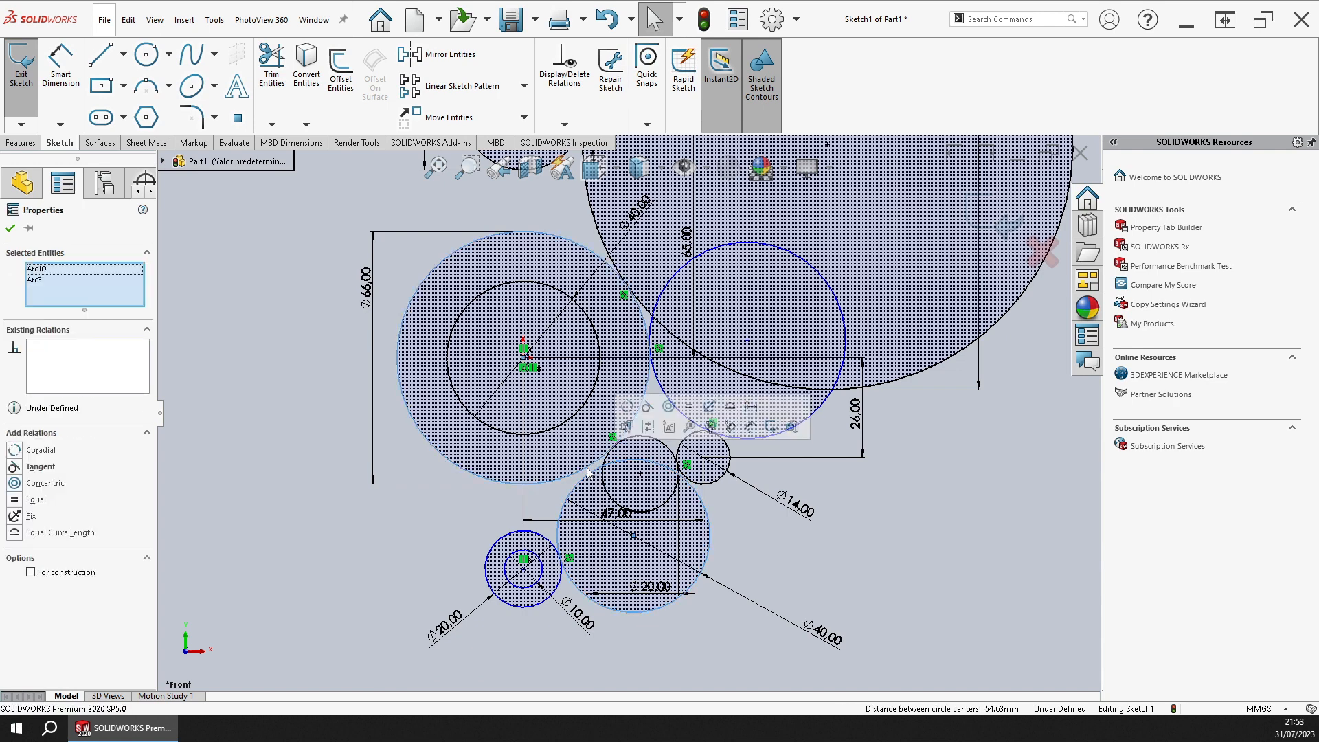
click(647, 406)
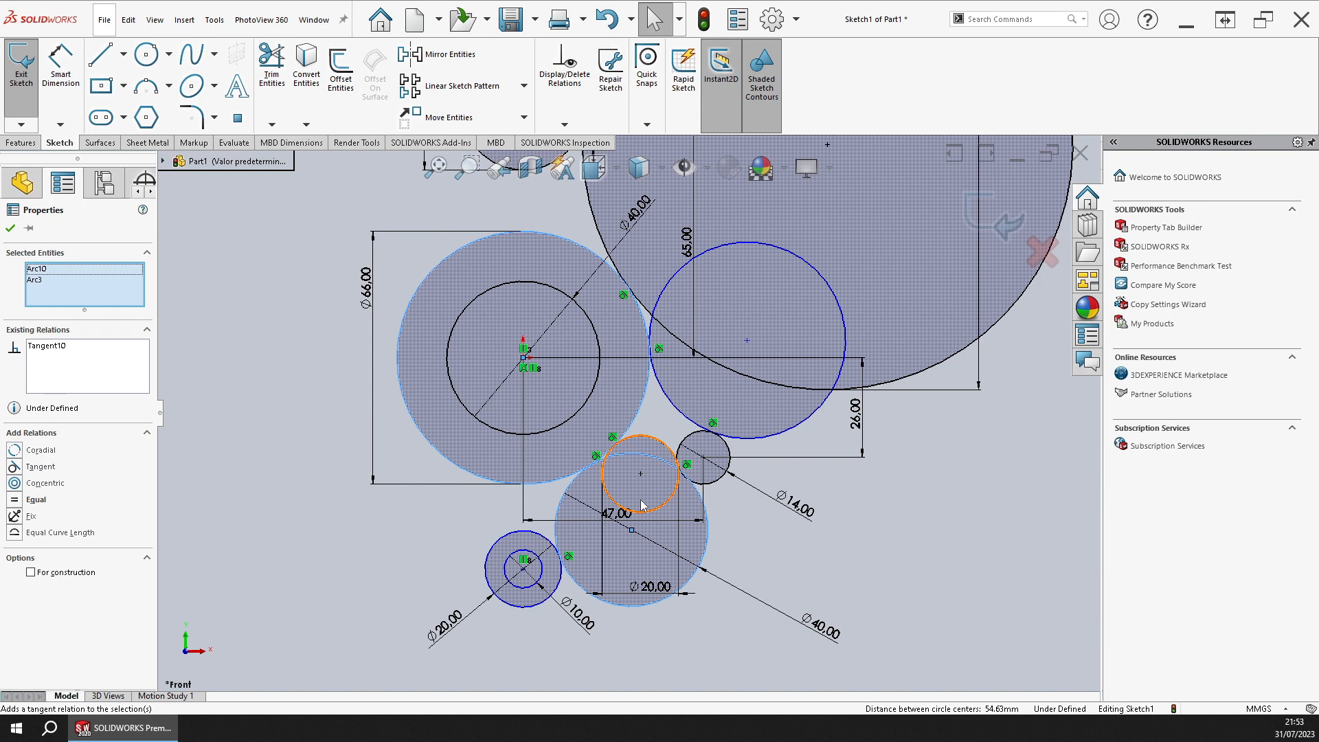
click(793, 534)
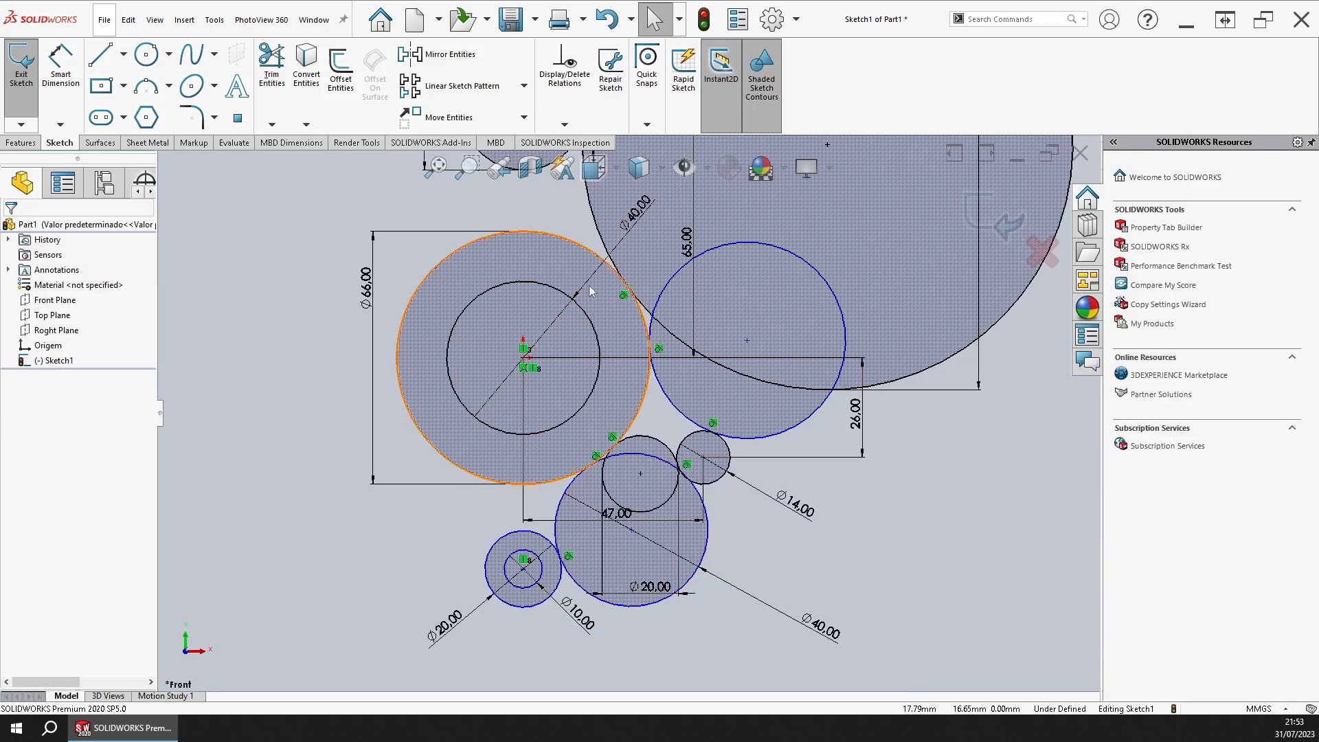
Step: Sketch a circle about 8.6 mm in diameter, centred on the upper right of the 40 mm circle around the origin
click(146, 54)
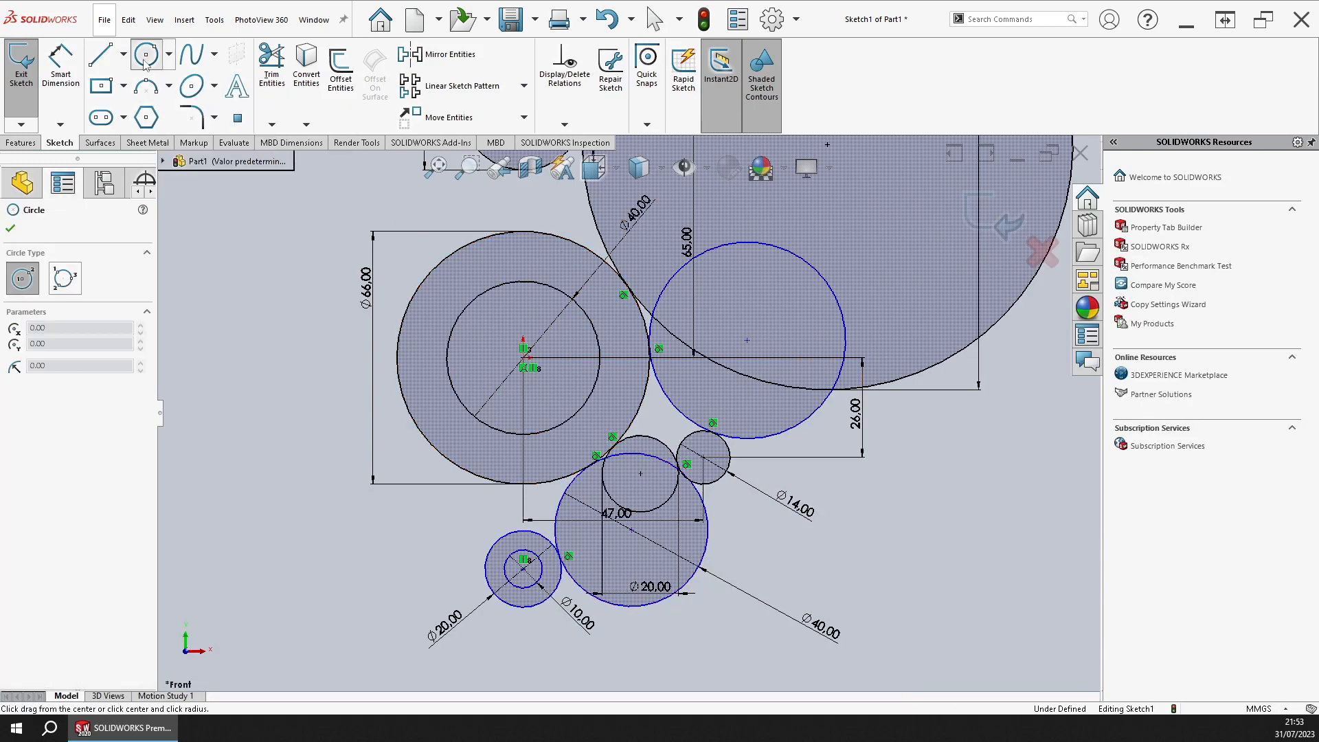
click(557, 290)
click(570, 279)
key(Escape)
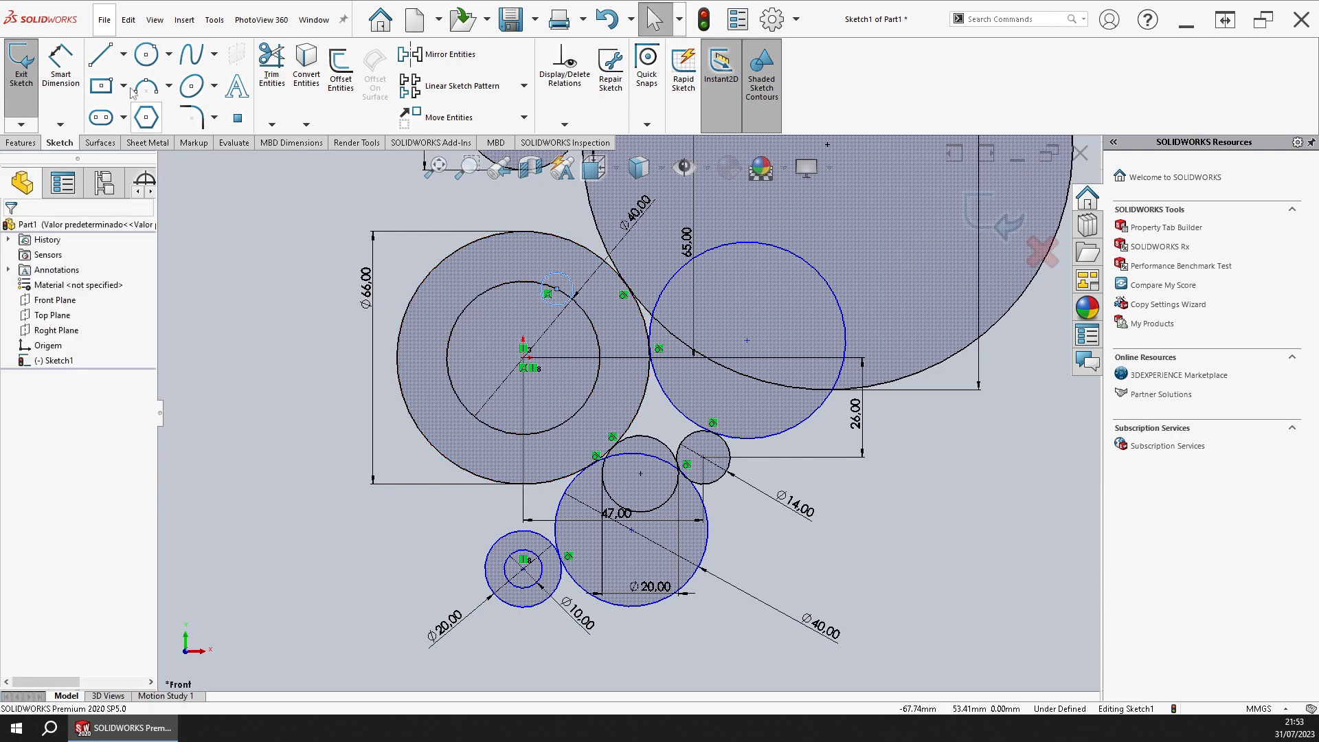
Step: Dimension the small circle centred on the origin's 40 mm circle with a diameter of 12 mm
click(60, 65)
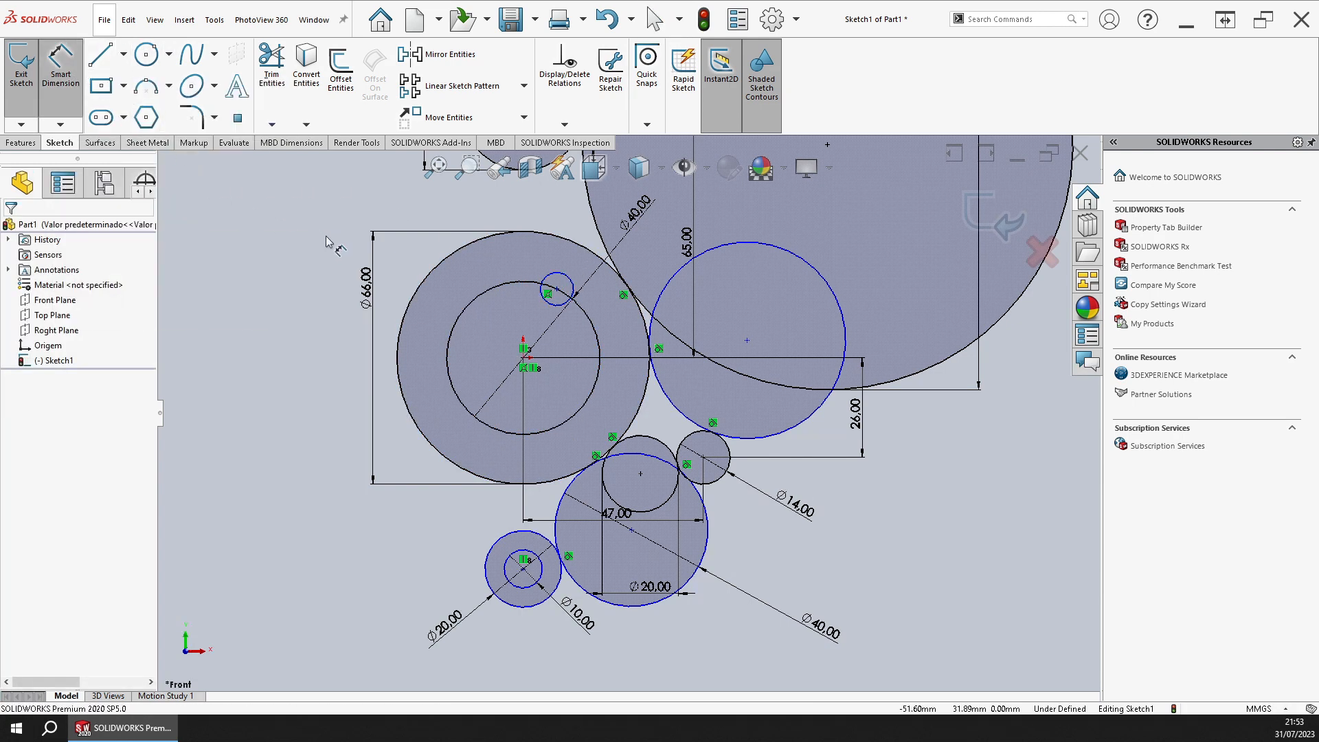
click(569, 276)
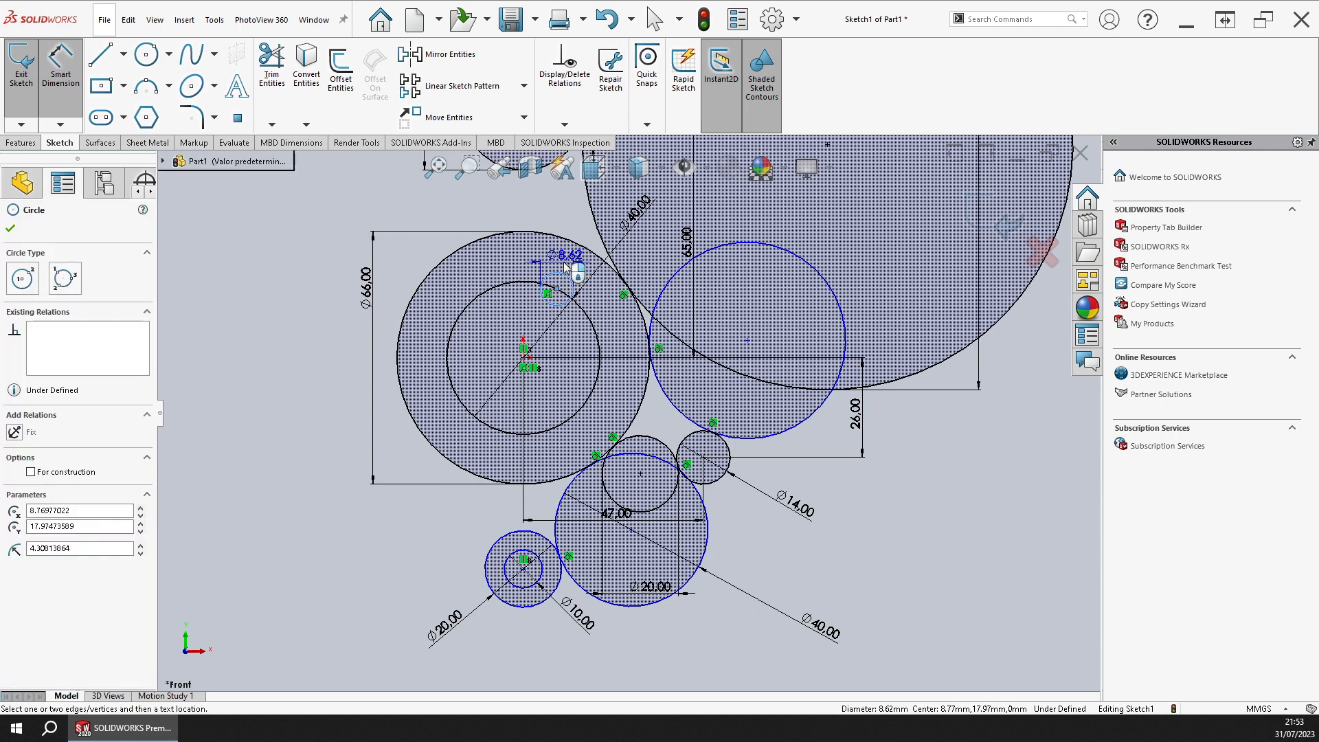
click(562, 221)
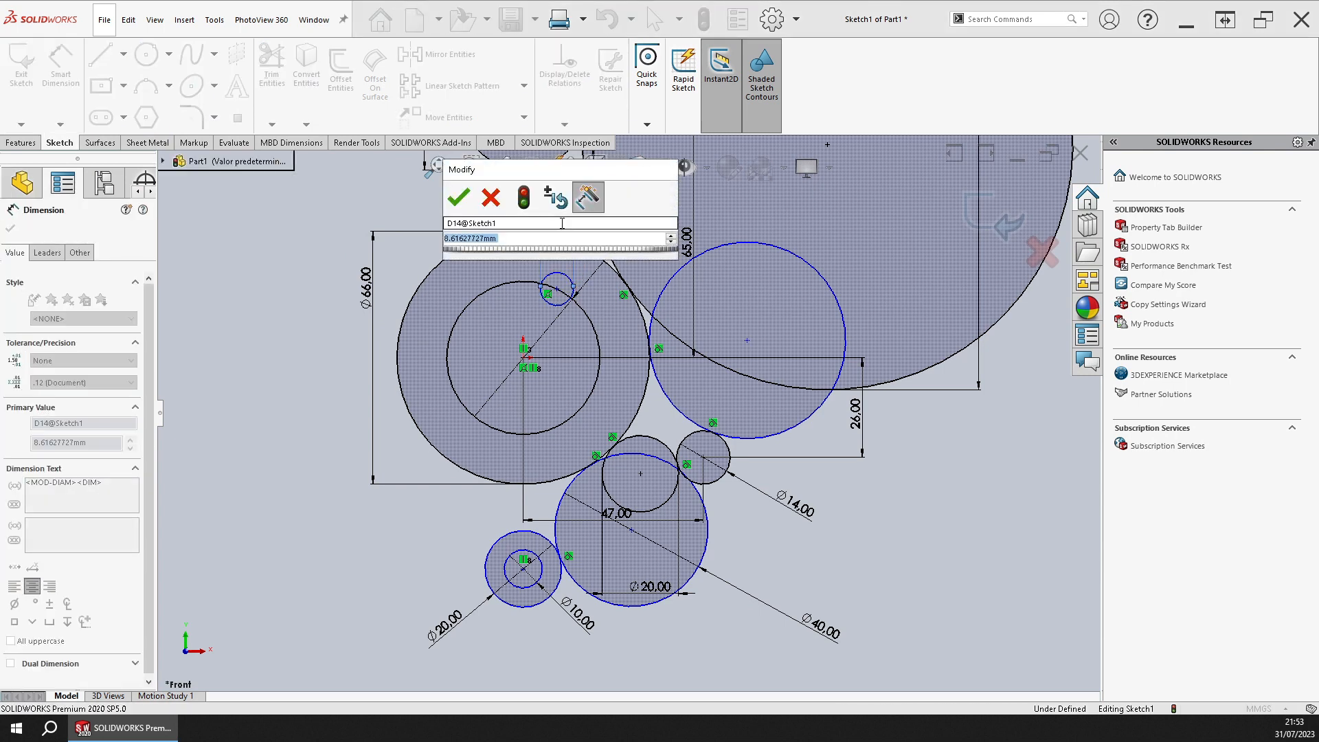
text(12)
key(Return)
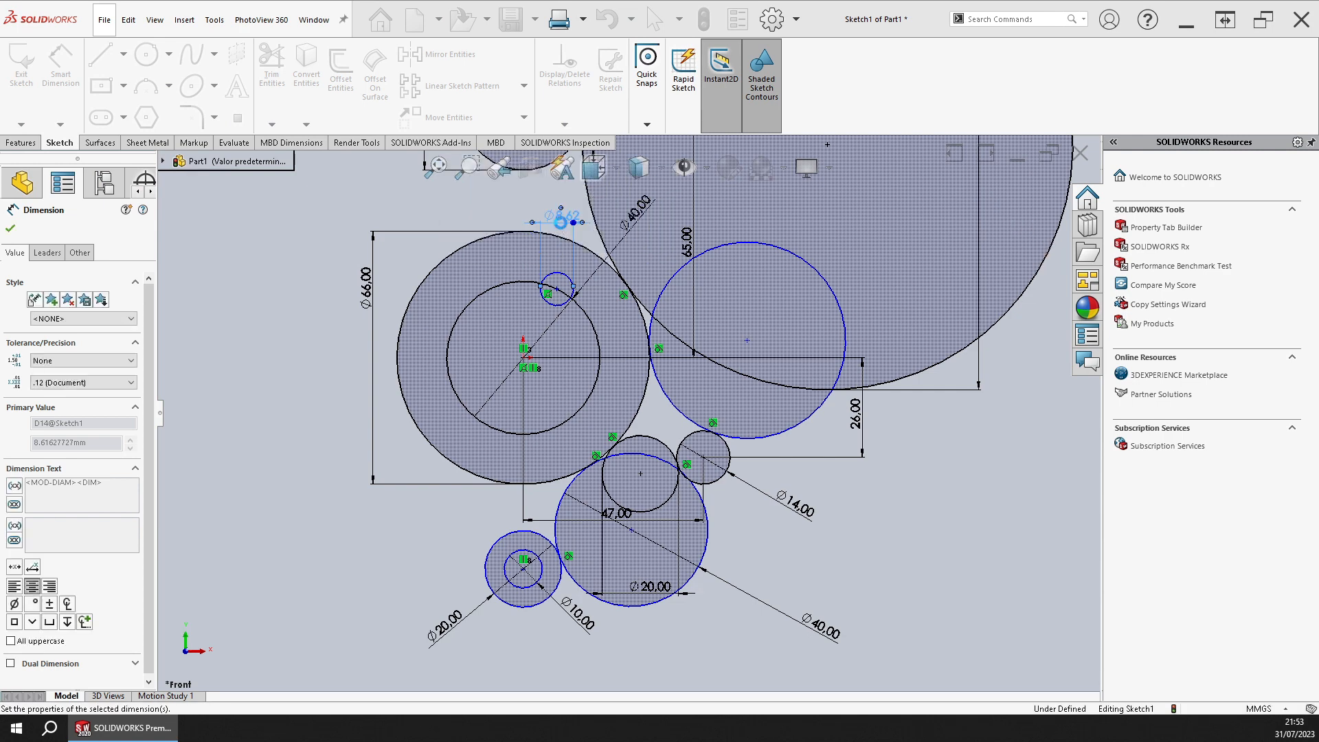
key(Escape)
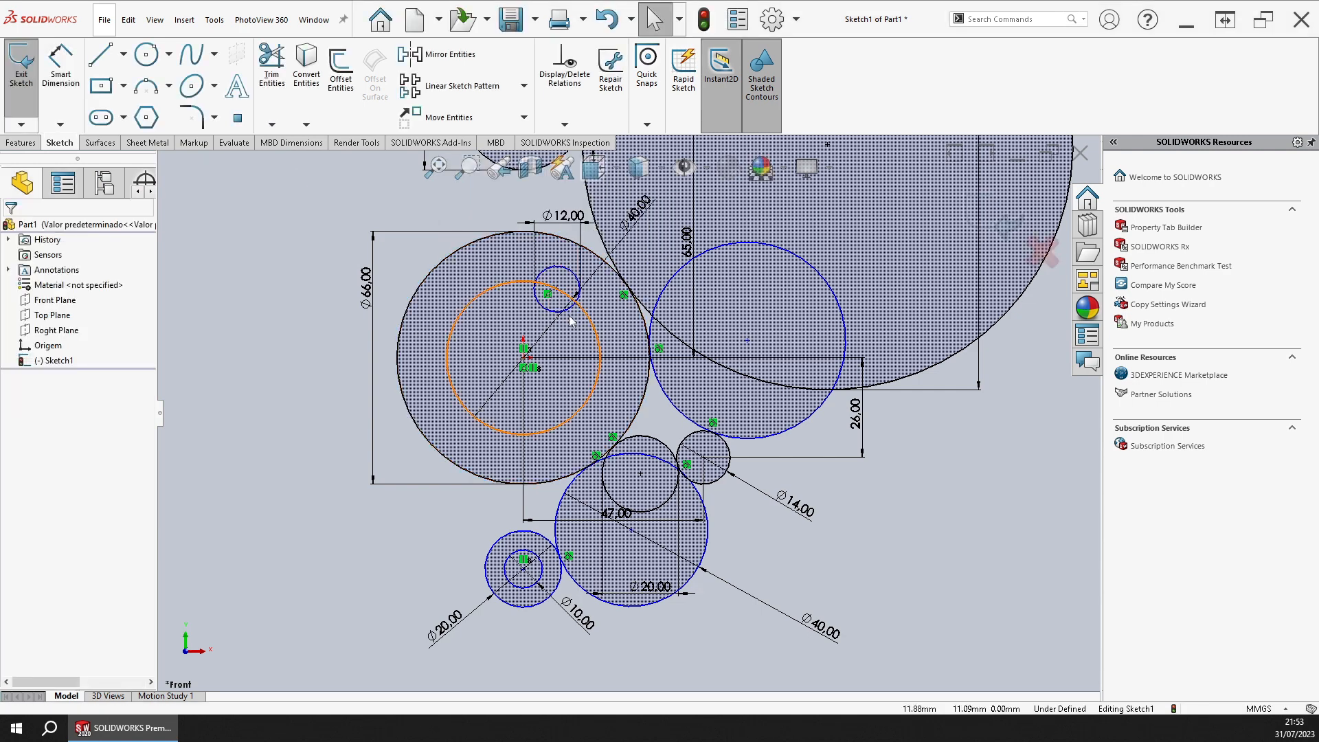
Step: Pattern the 12 mm circle circularly around the origin with 6 equally spaced instances over 360 degrees
click(559, 292)
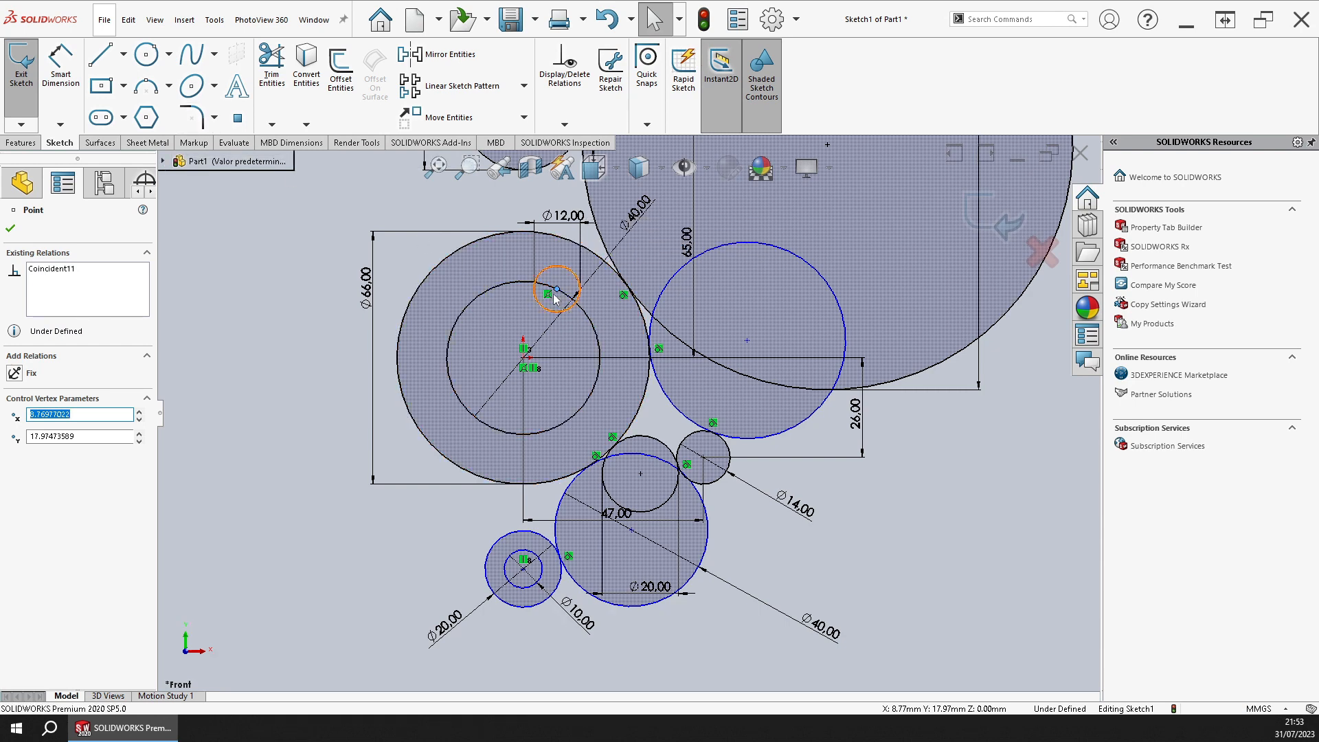
key(Escape)
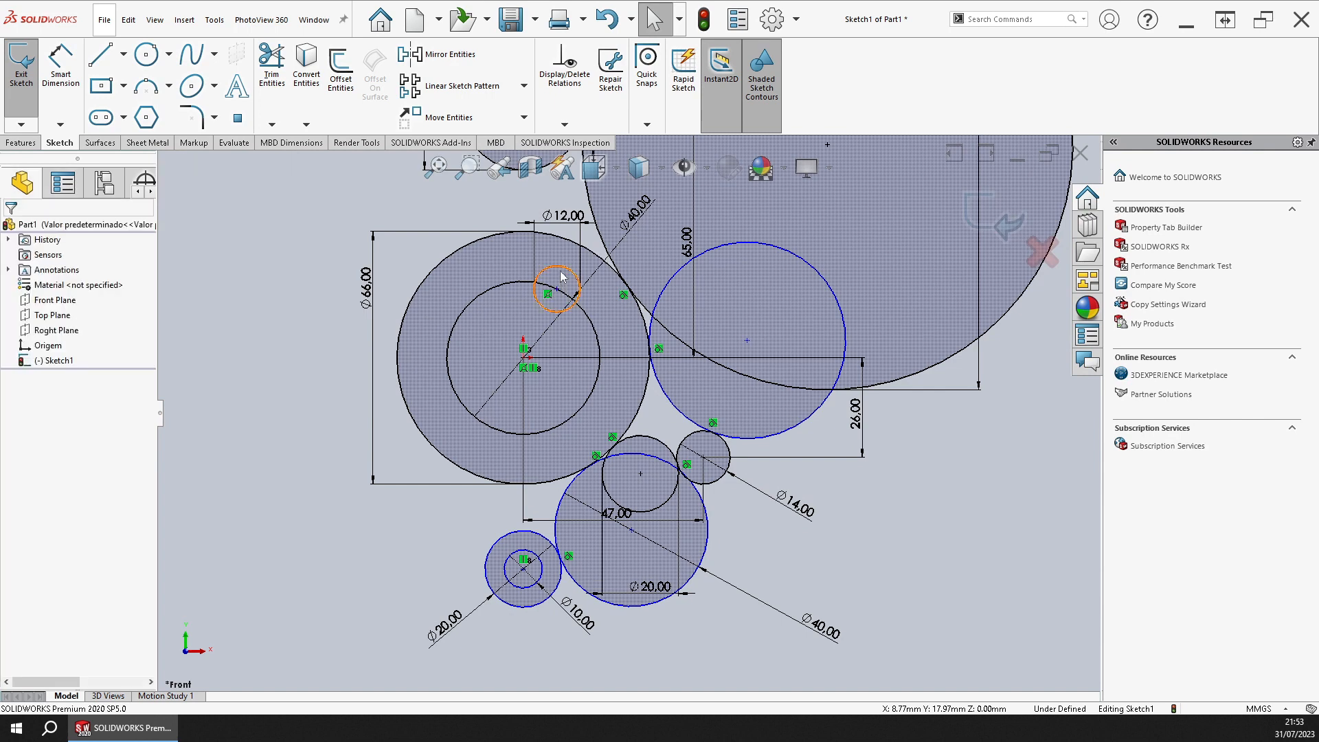
click(562, 277)
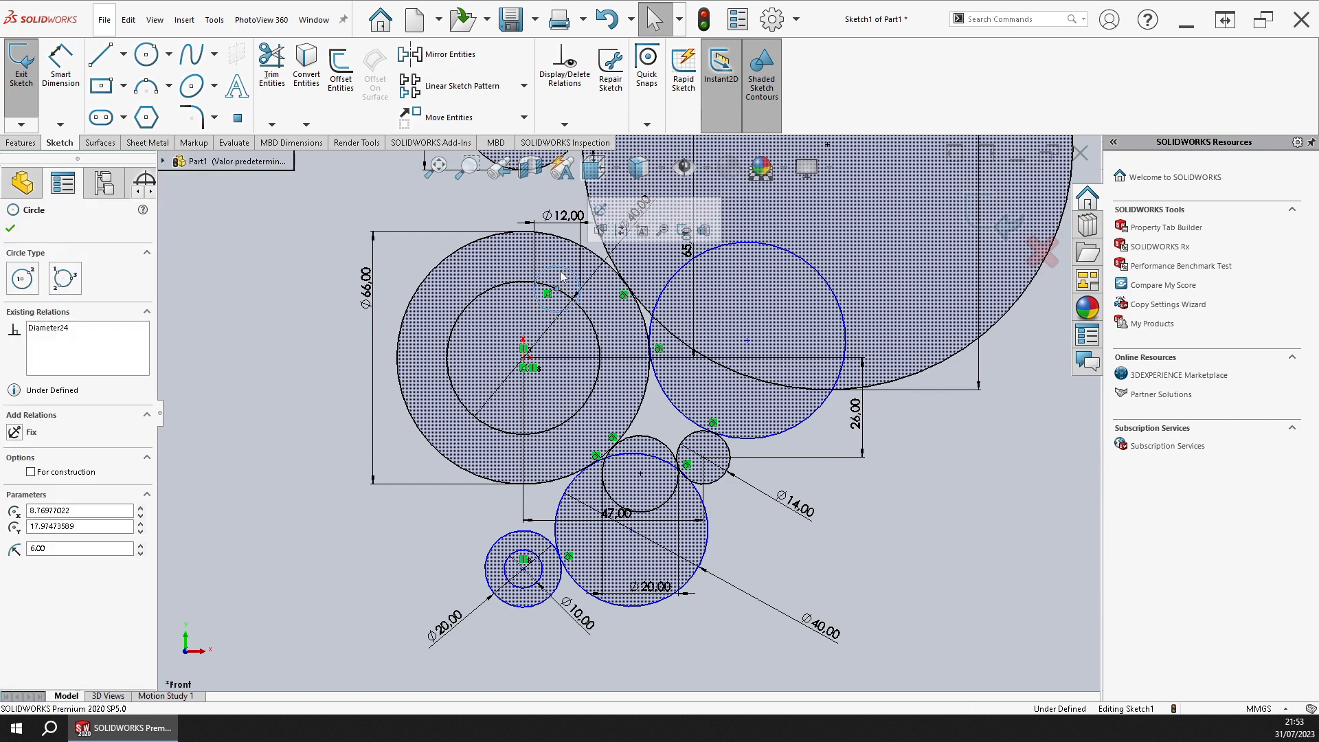
click(522, 91)
click(490, 125)
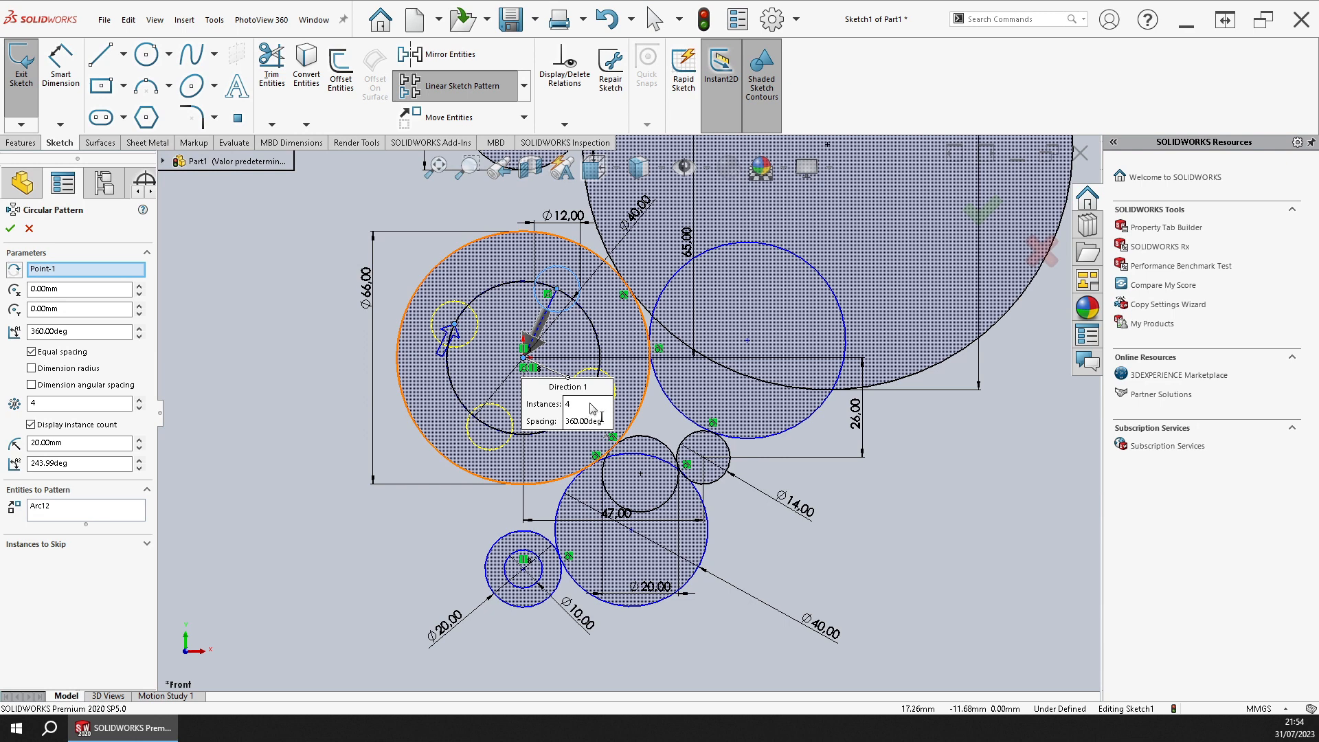
click(139, 400)
click(139, 401)
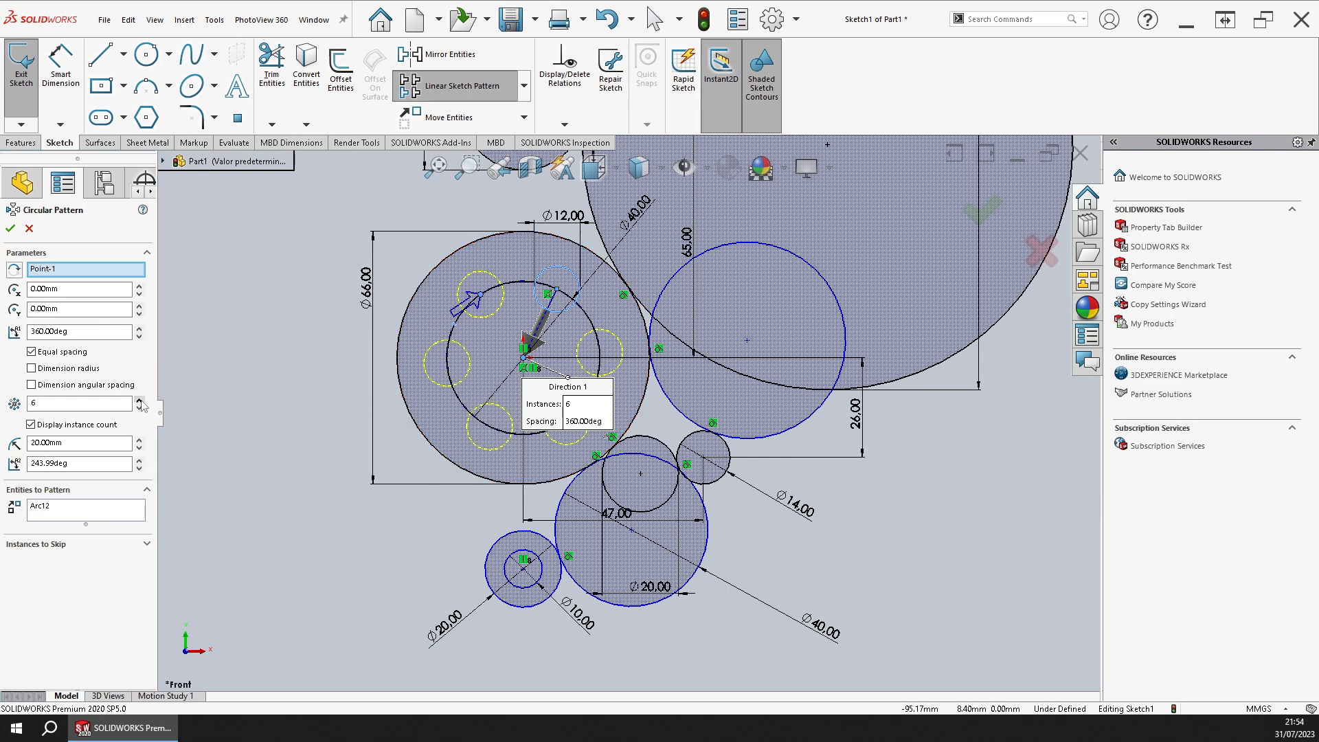
click(12, 229)
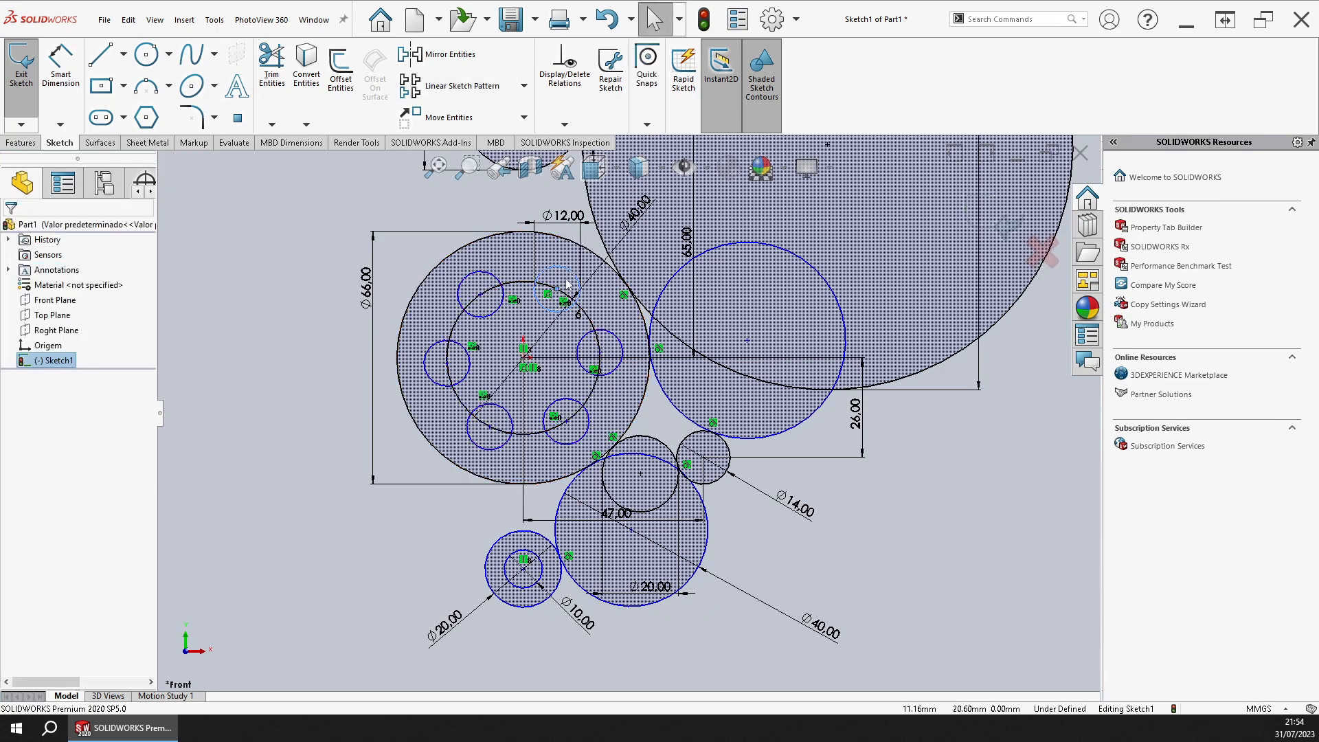
Step: Sketch a 33 mm vertical construction line from the origin up to the top of the 66 mm circle
click(124, 54)
click(129, 97)
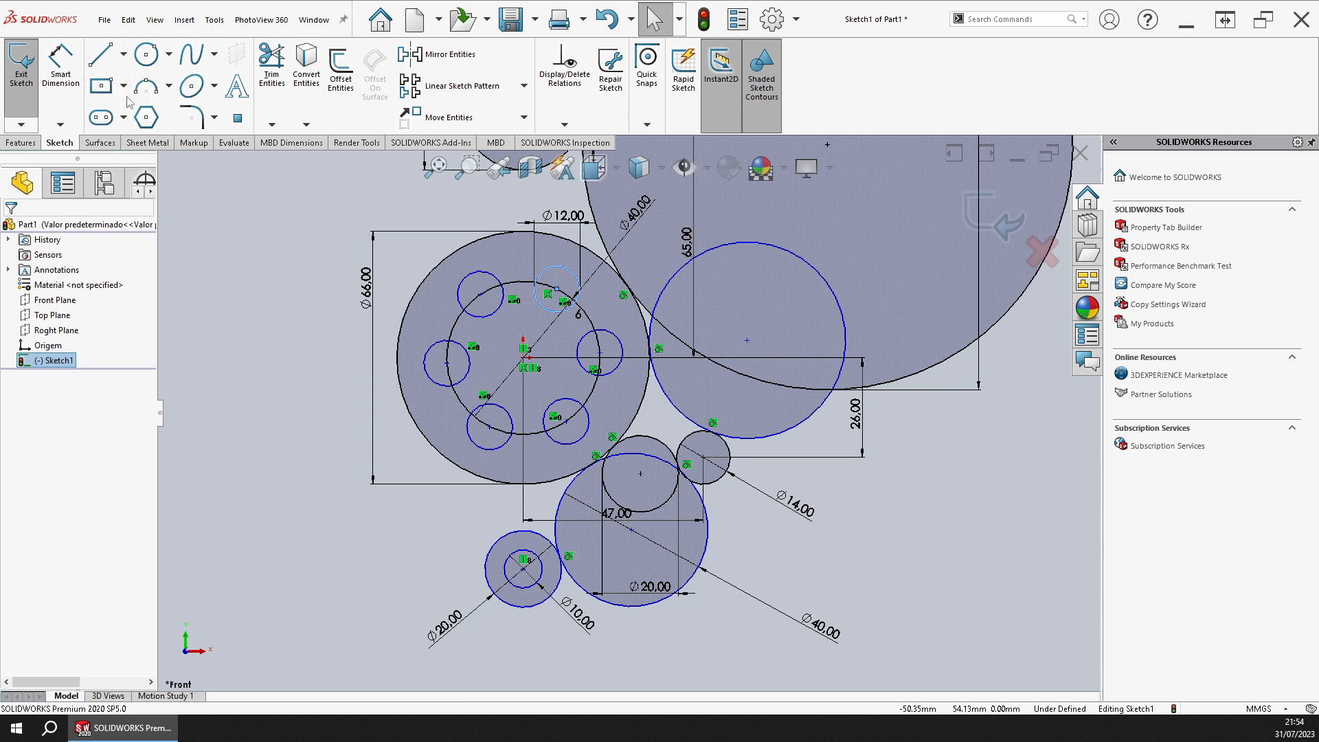
click(524, 357)
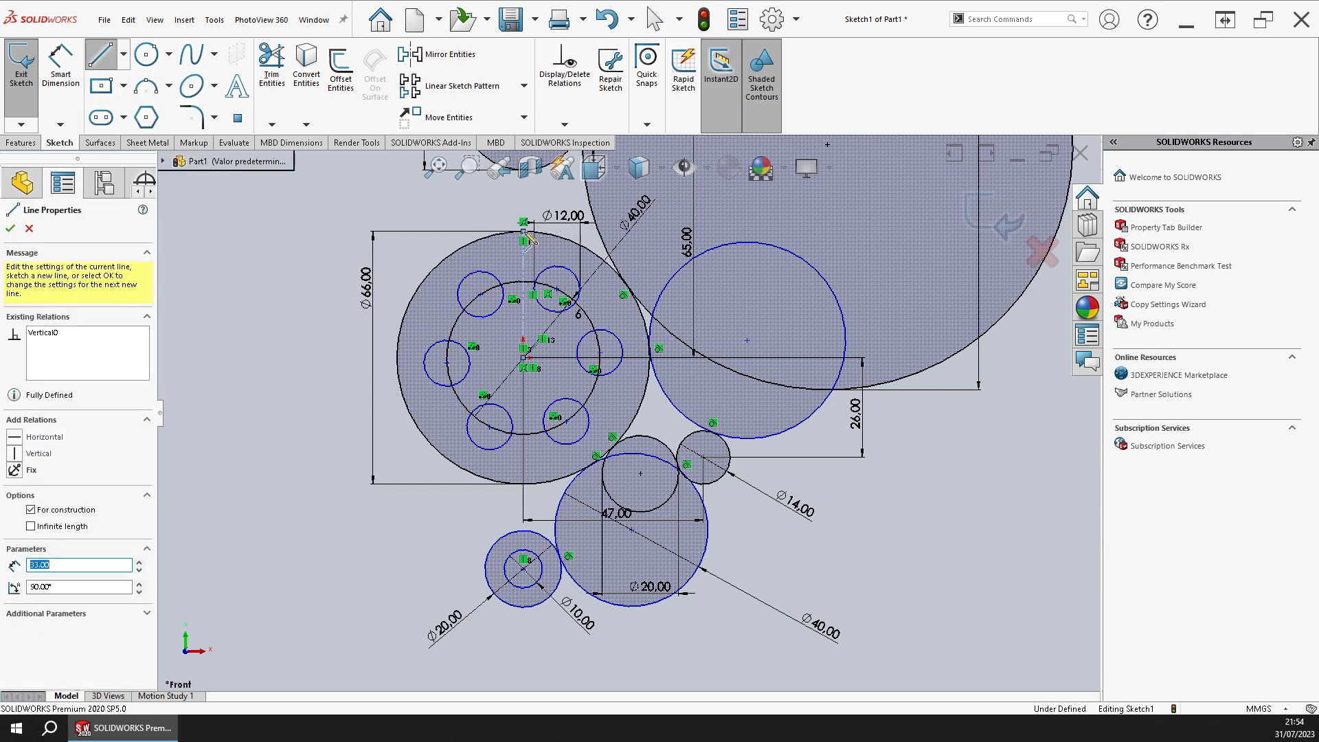
key(Escape)
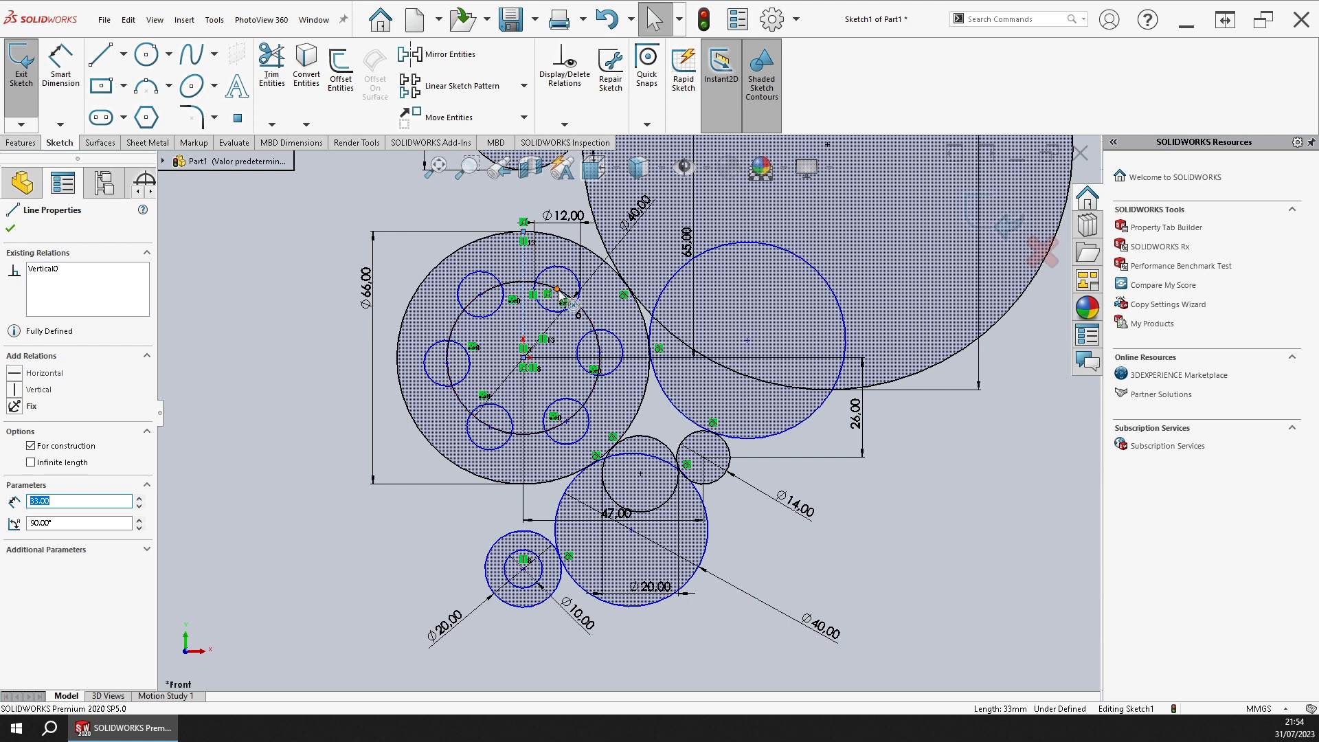
Step: Make the centres of the two upper 12 mm circles symmetric about the vertical construction line
ctrl+click(558, 291)
ctrl+click(484, 295)
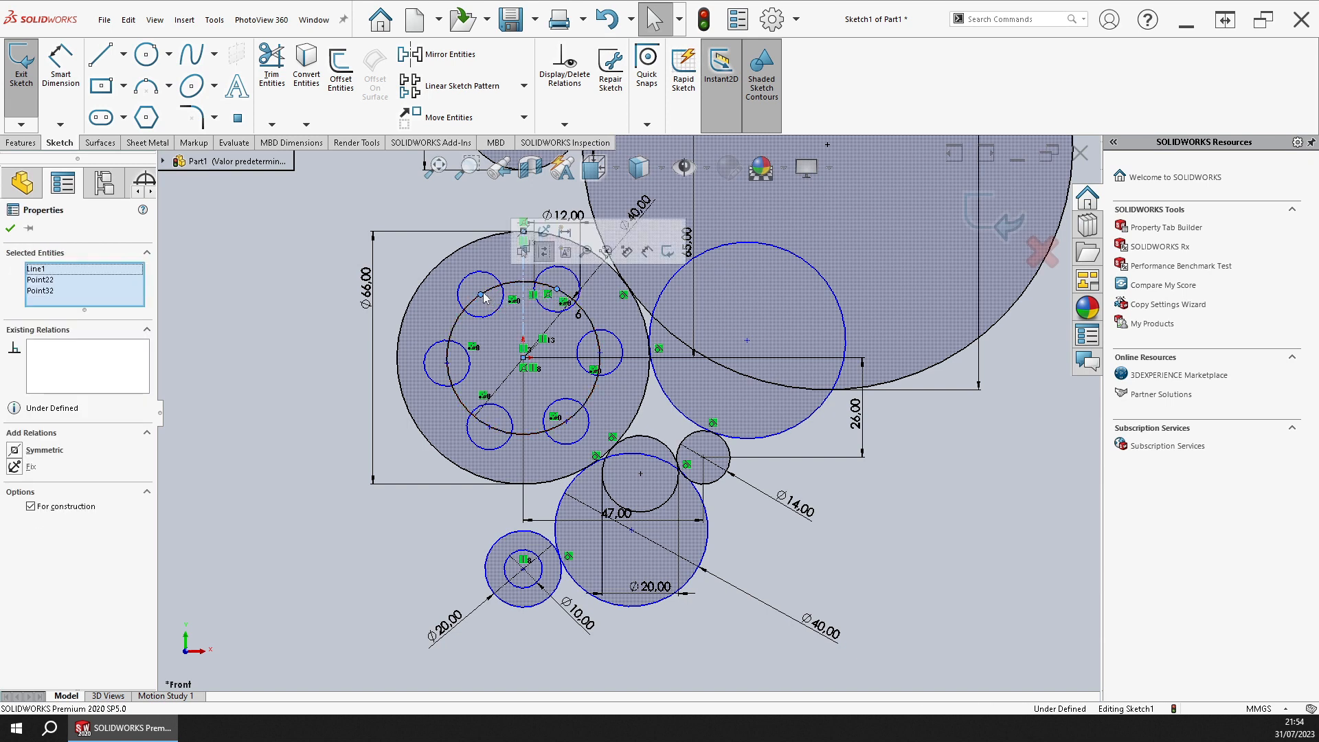
click(527, 233)
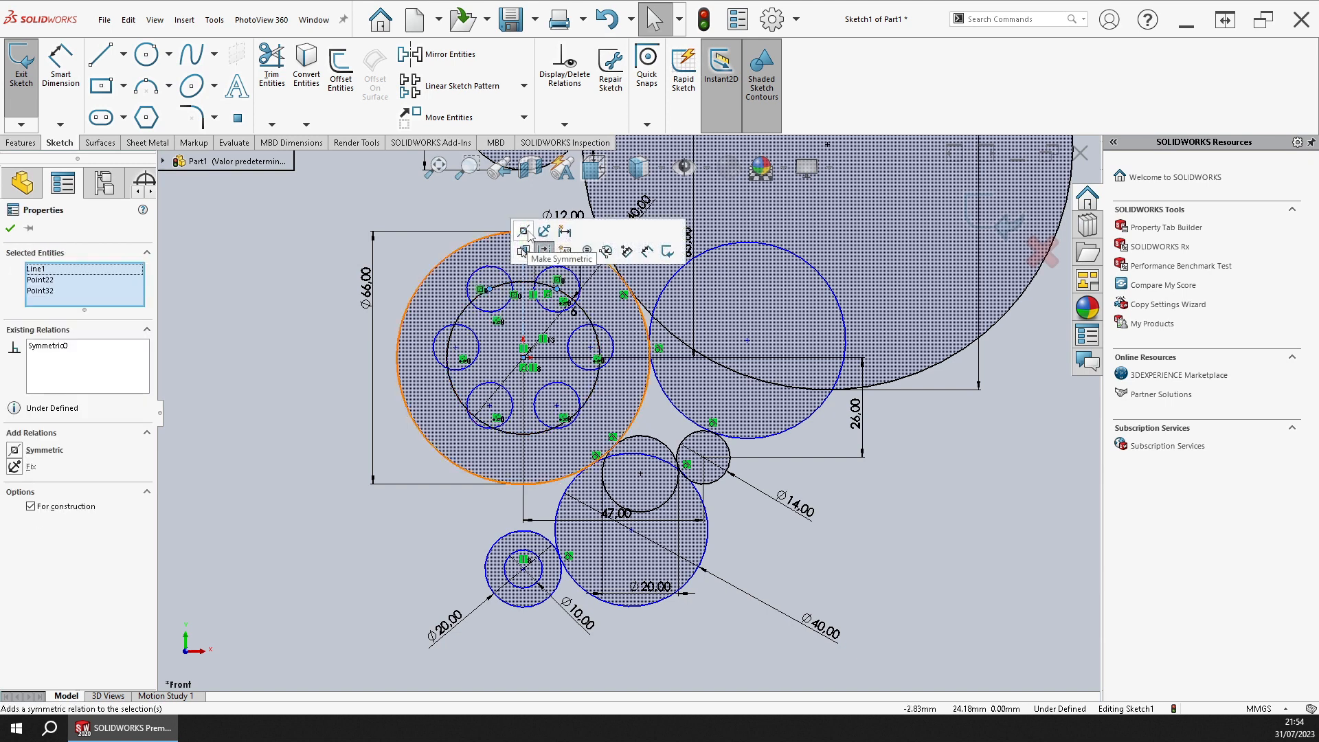
Step: Try to trim the inner arc of the upper-right 12 mm circle where it crosses the 40 mm circle
click(268, 62)
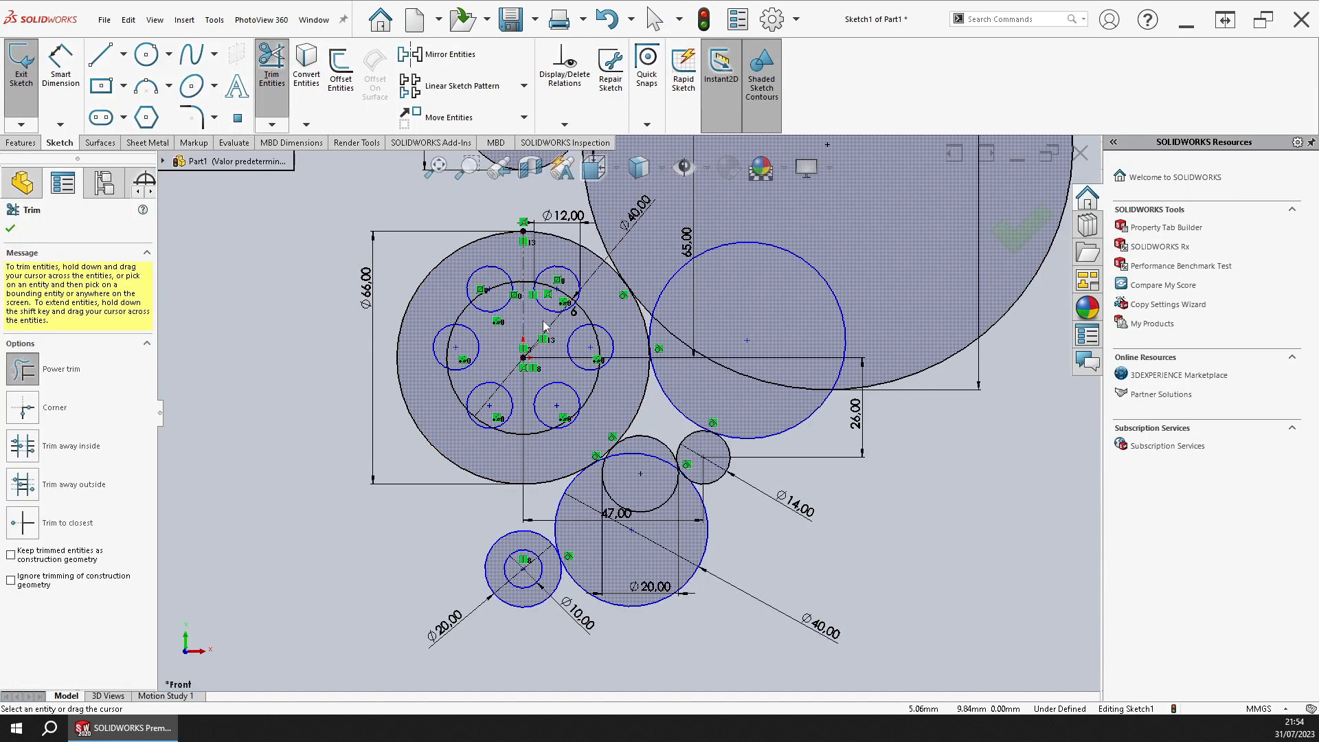
drag(546, 326, 559, 291)
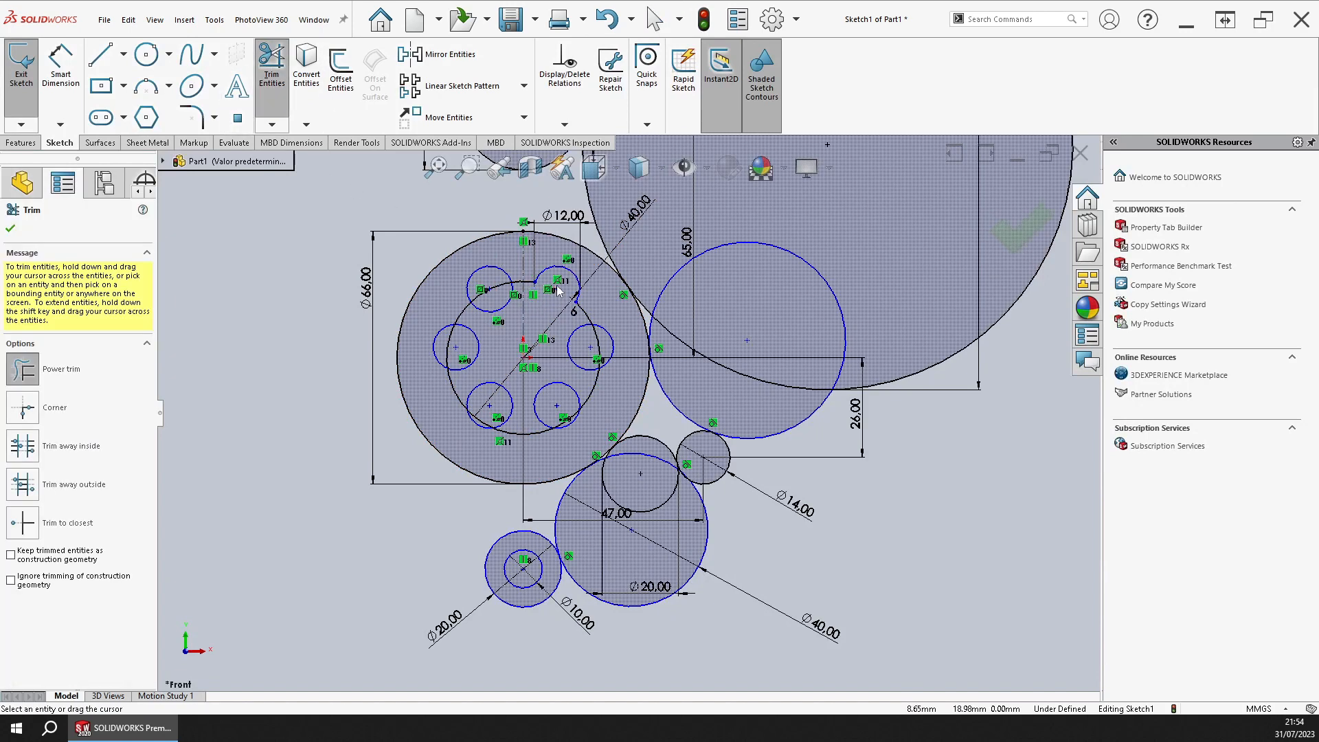
key(Escape)
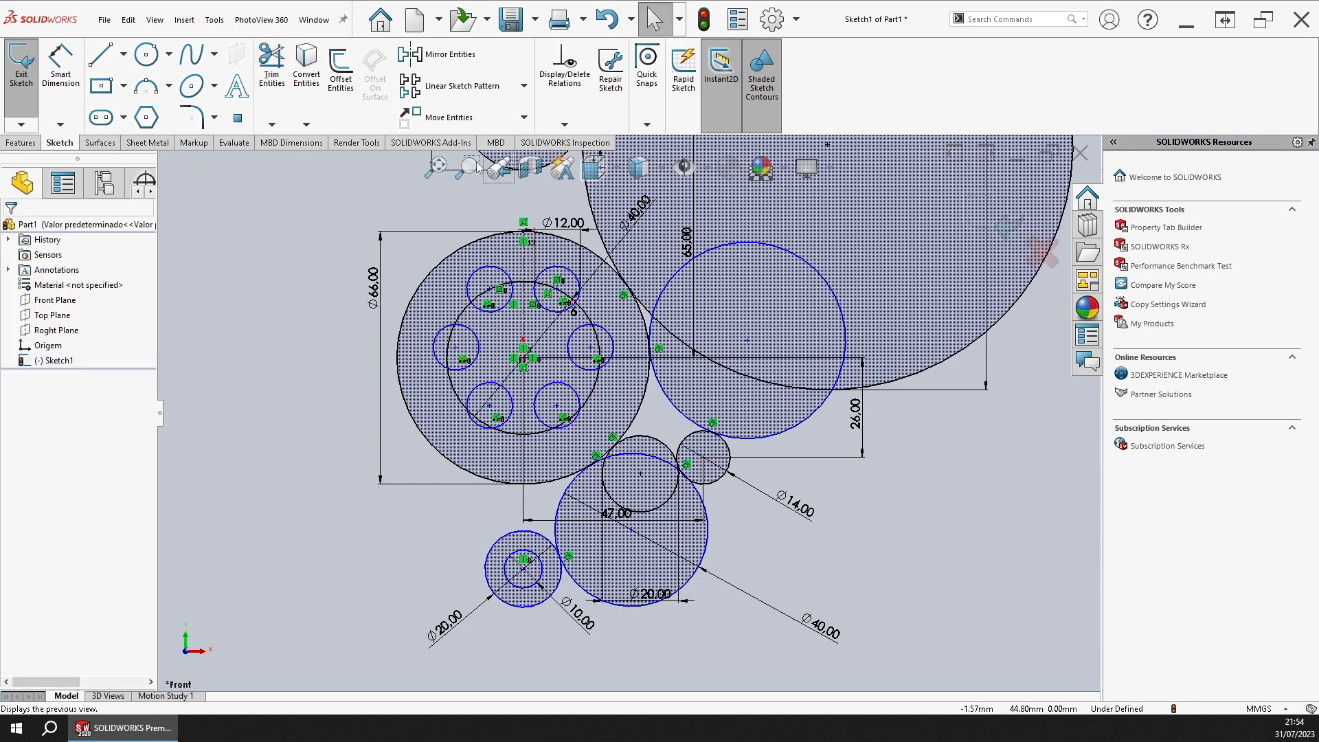
Step: Trim the six 12 mm circles and the 40 mm circle inside the 66 mm disc into one closed profile with six inward notches
click(272, 62)
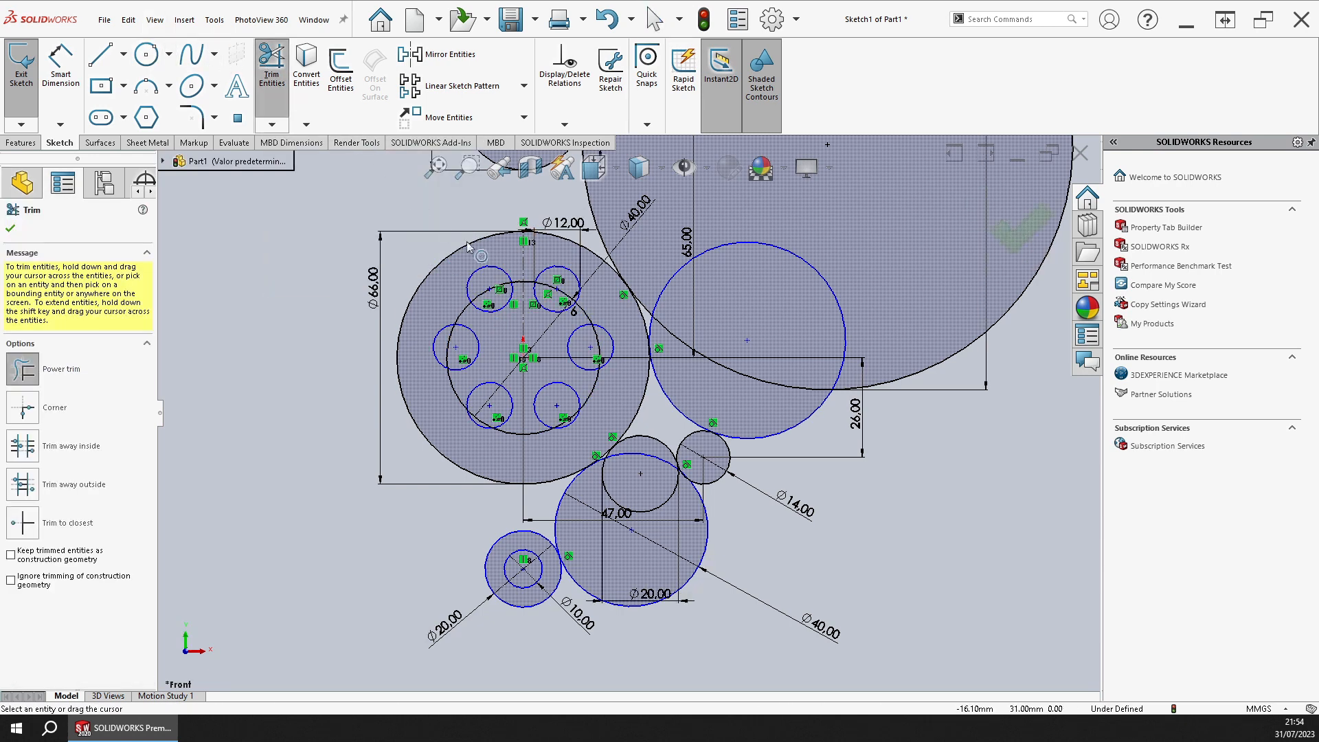
mouse_move(561, 271)
mouse_down()
mouse_move(556, 296)
mouse_move(498, 299)
mouse_move(454, 342)
mouse_up()
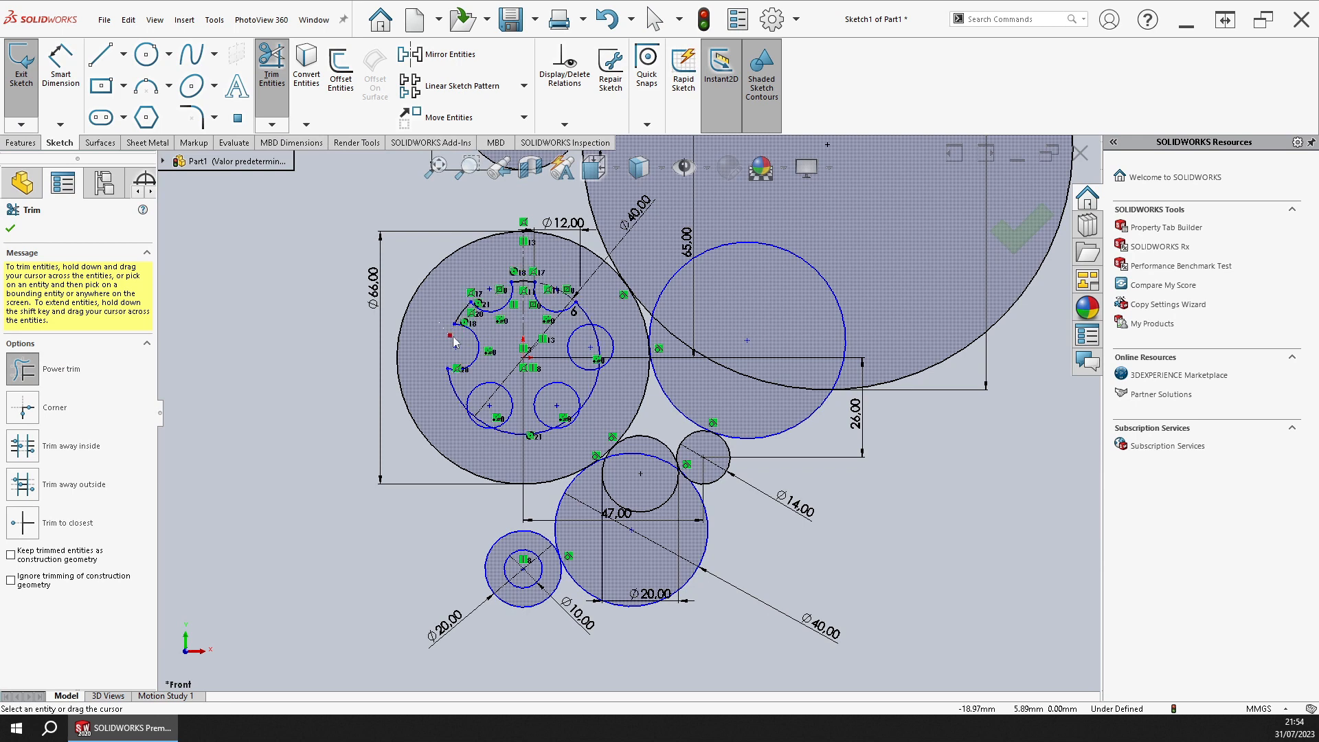
drag(621, 341, 592, 348)
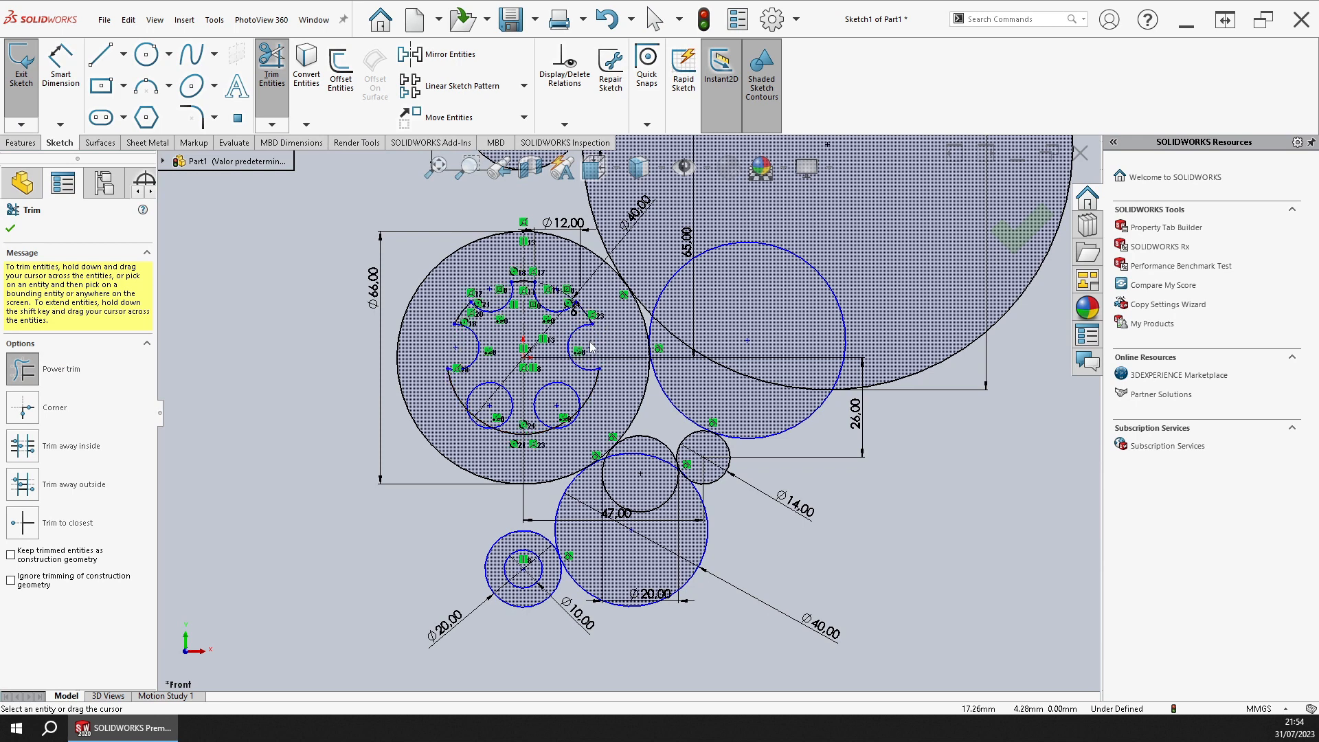
drag(573, 424, 478, 430)
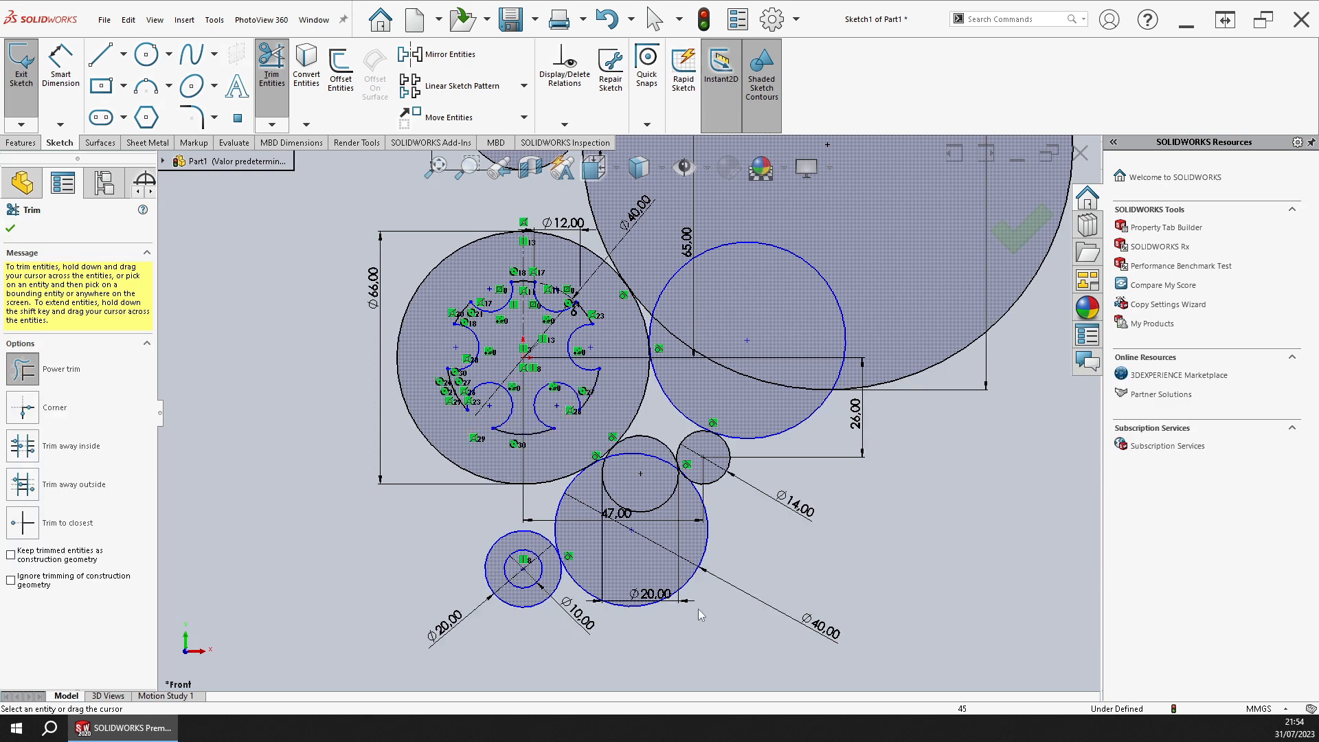
Step: Try to trim the overlapping arcs of the 40 mm and 20 mm circles below the 66 mm disc
drag(694, 641, 643, 458)
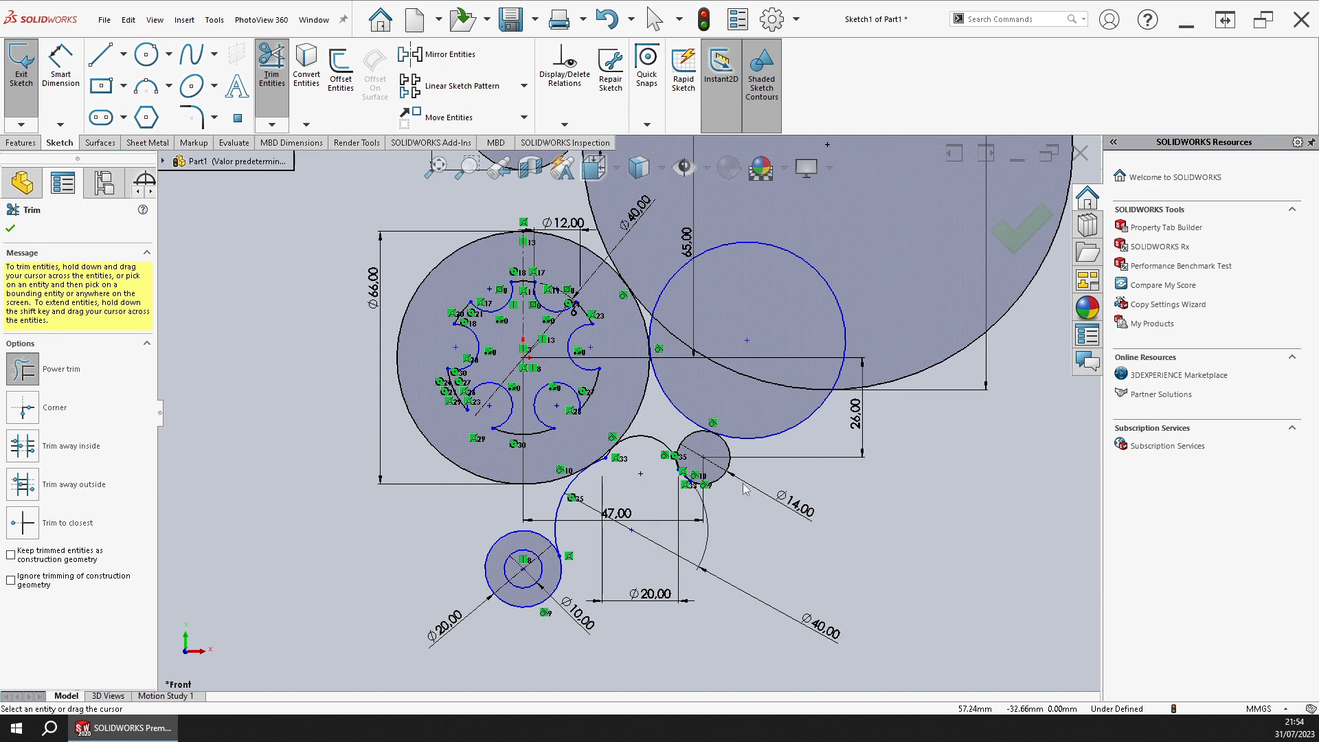
key(Escape)
key(ctrl+z)
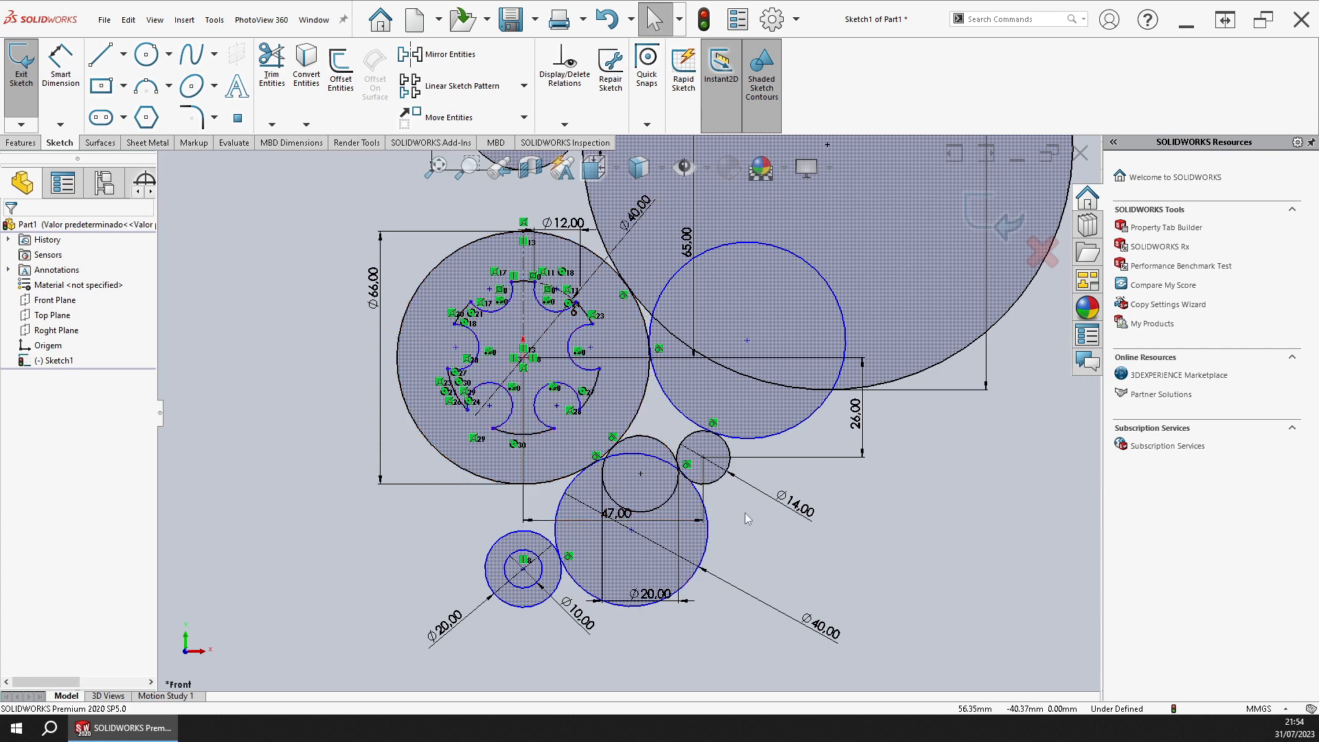
Step: Make all six notch arcs around the origin equal in radius
scroll(534, 354, down, 5)
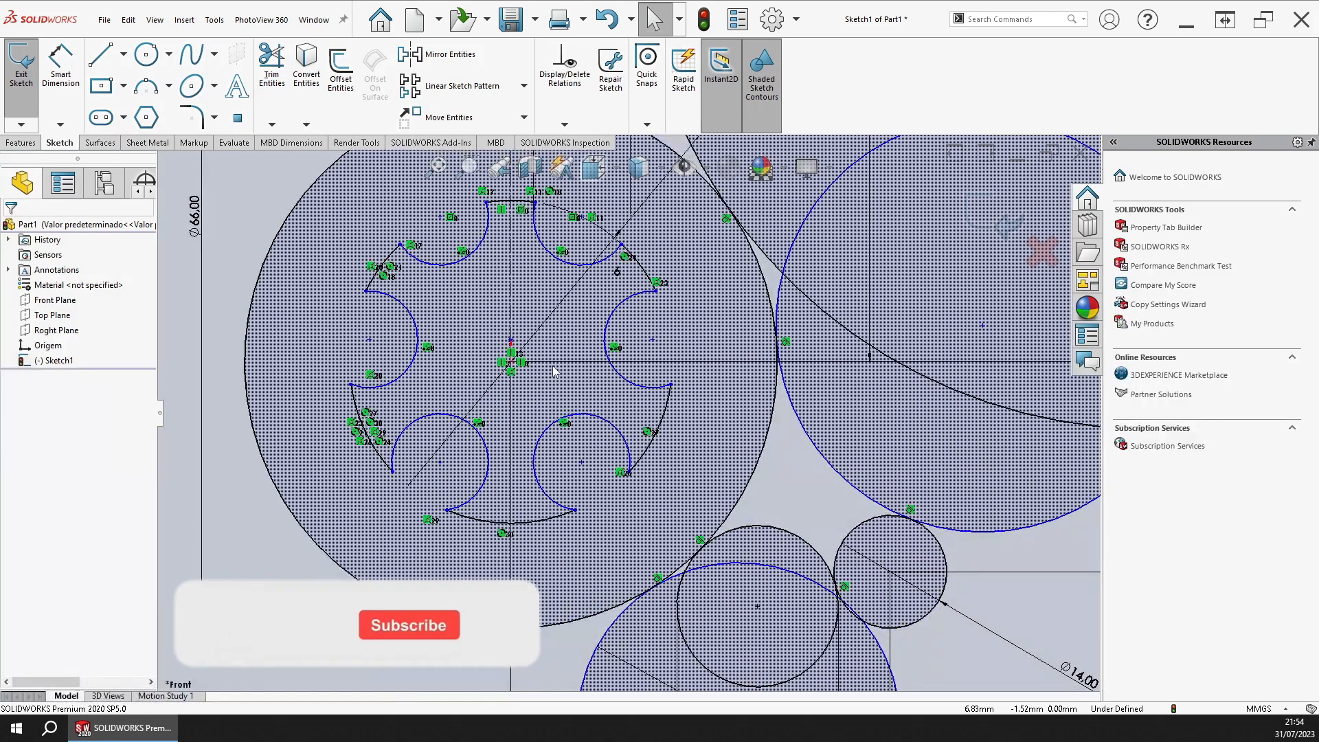
click(576, 422)
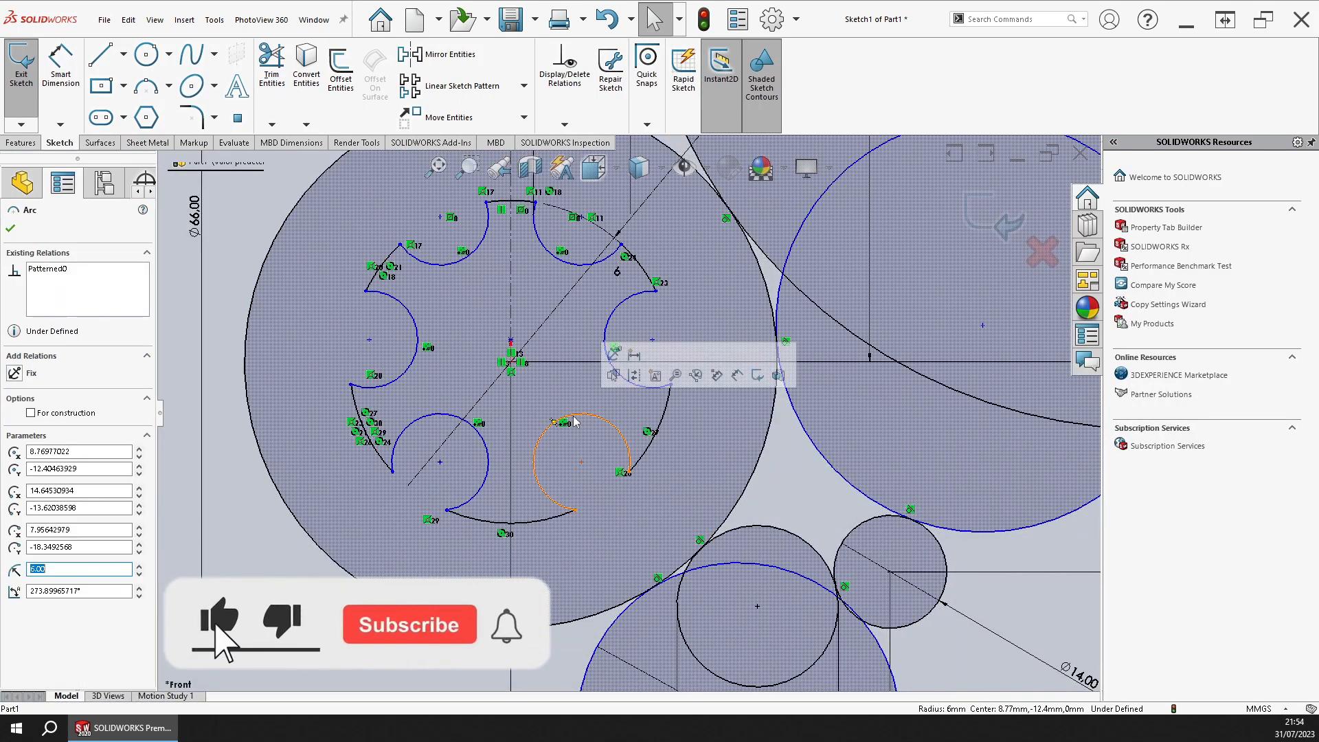
ctrl+click(450, 414)
ctrl+click(417, 335)
ctrl+click(441, 266)
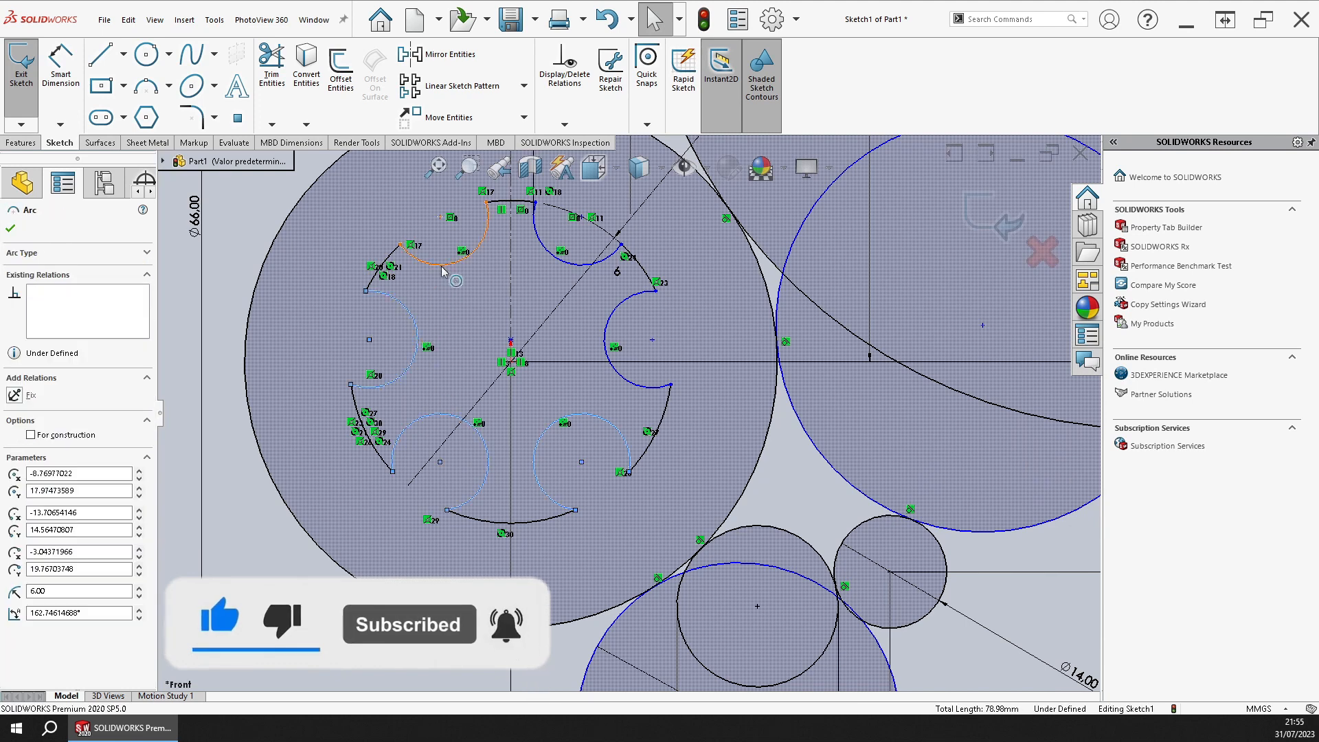
ctrl+click(616, 313)
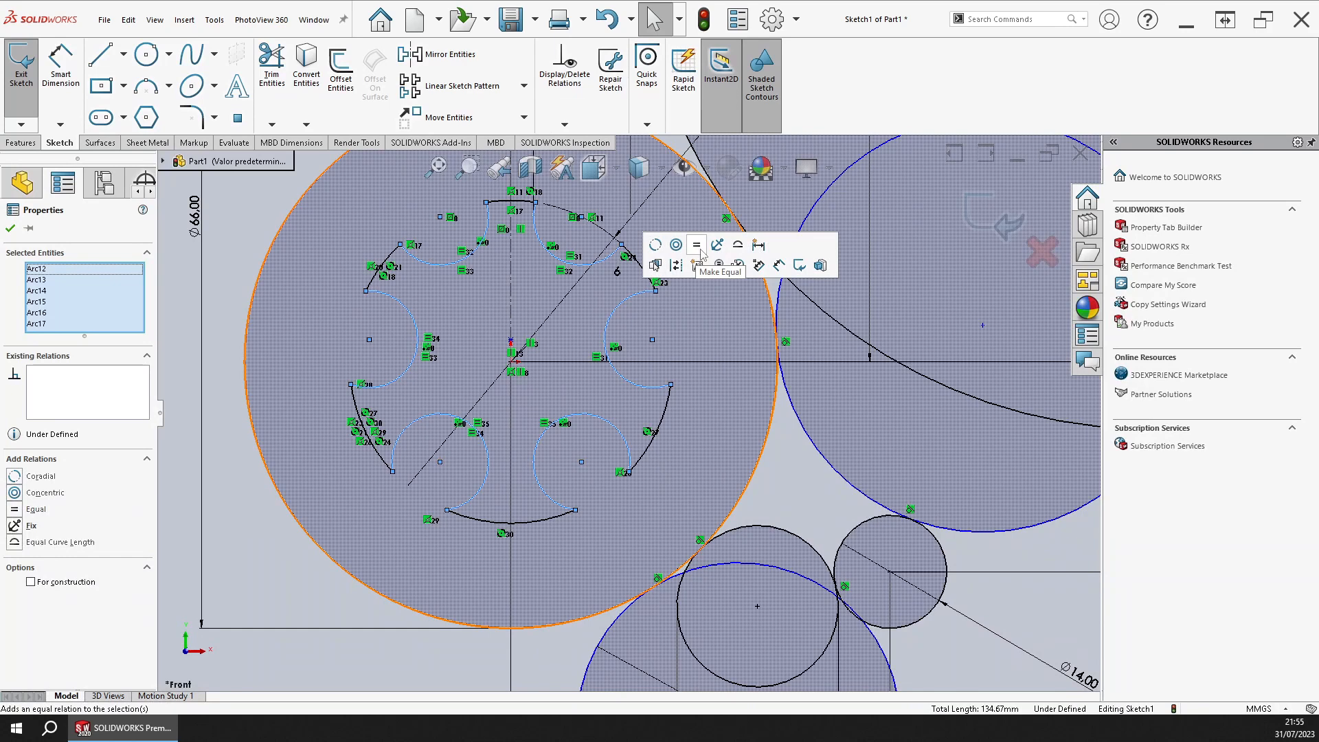
click(697, 245)
key(Escape)
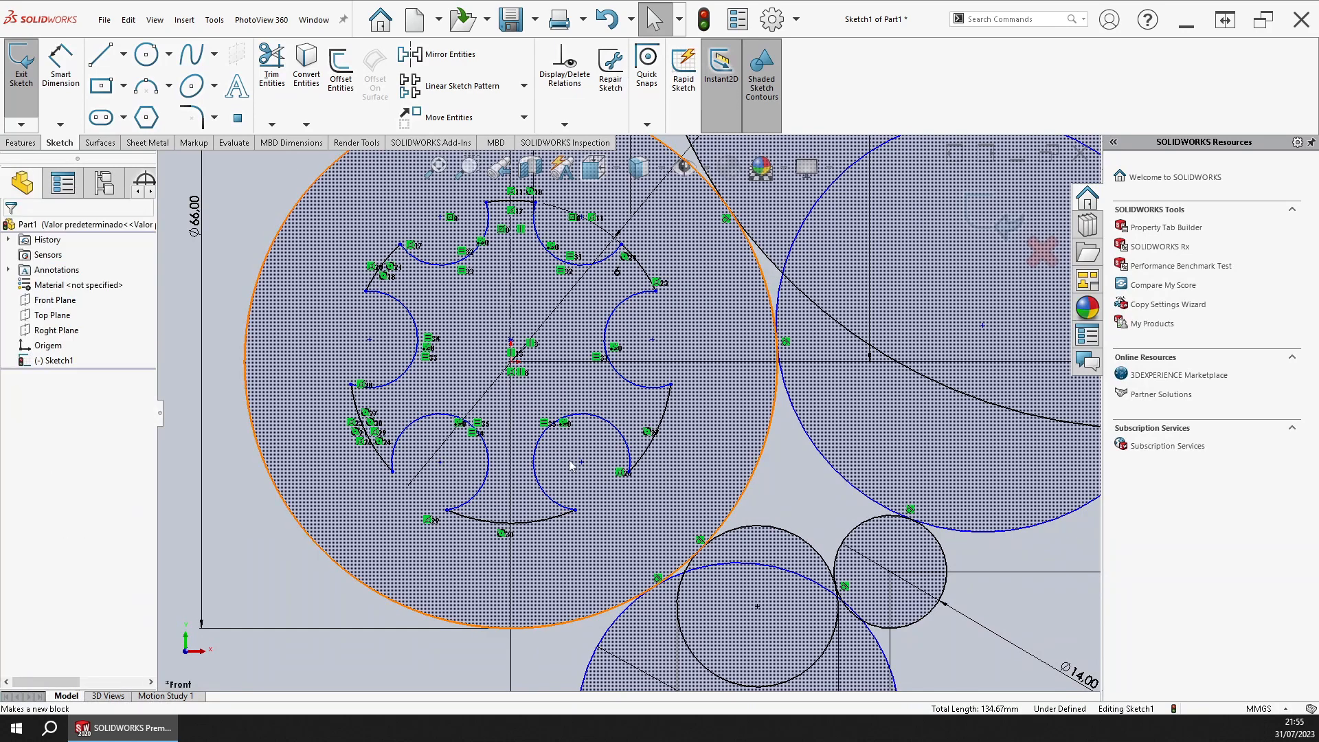
Step: Test the lower-right notch arc's freedom by moving its centre, undo the move, and check the relations of the upper-right notch centre
drag(589, 471, 597, 502)
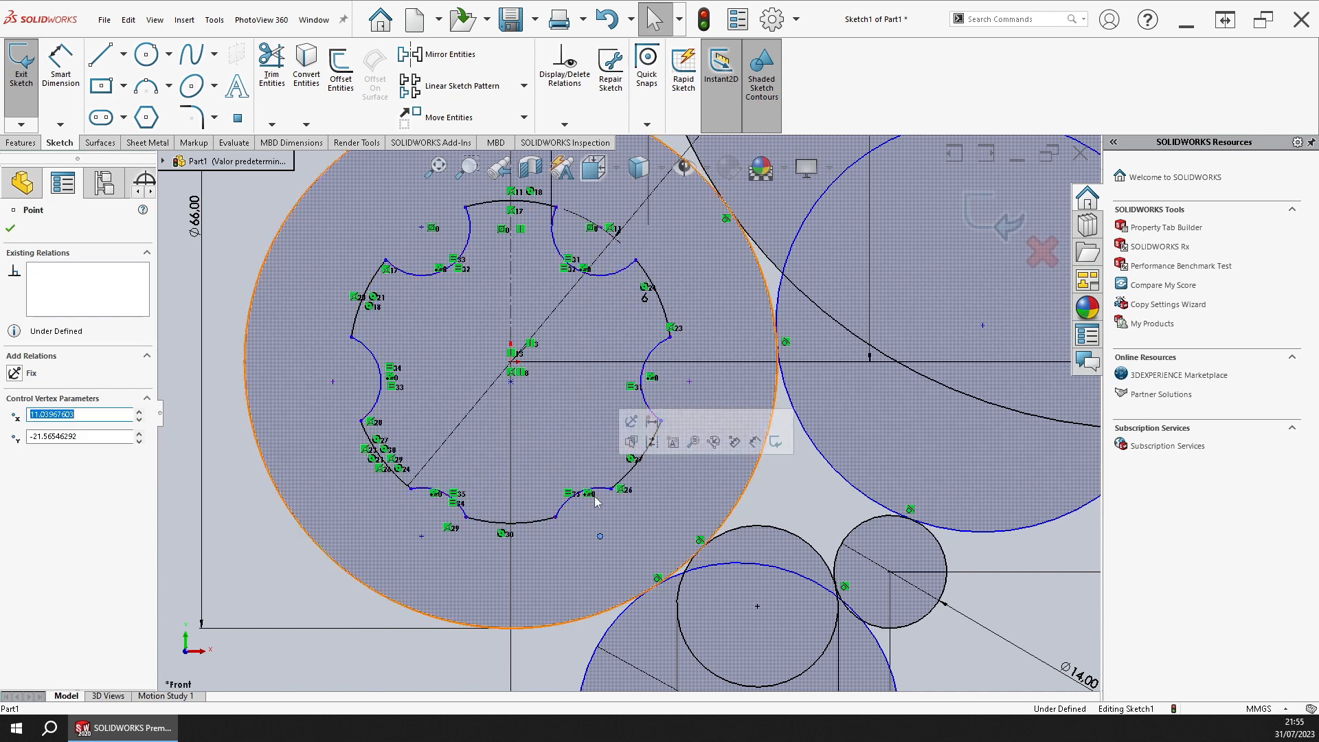
key(ctrl+z)
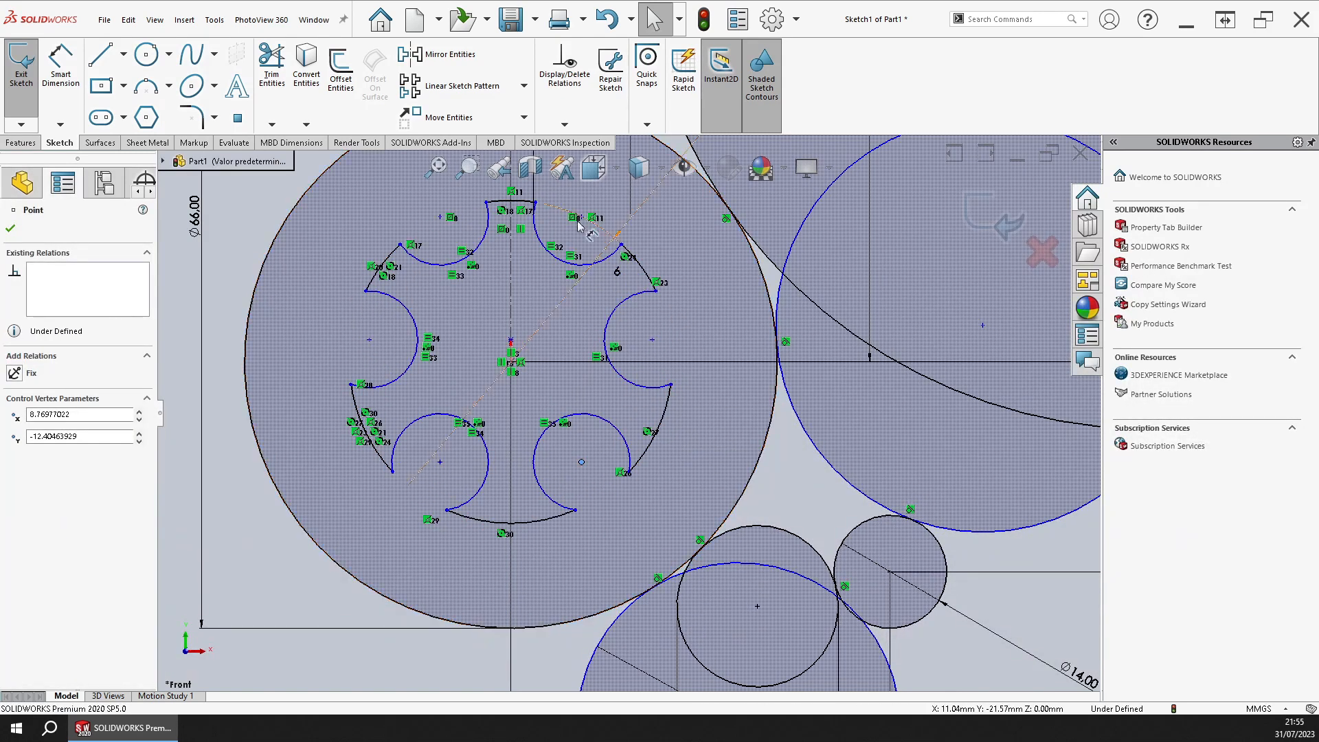
click(580, 218)
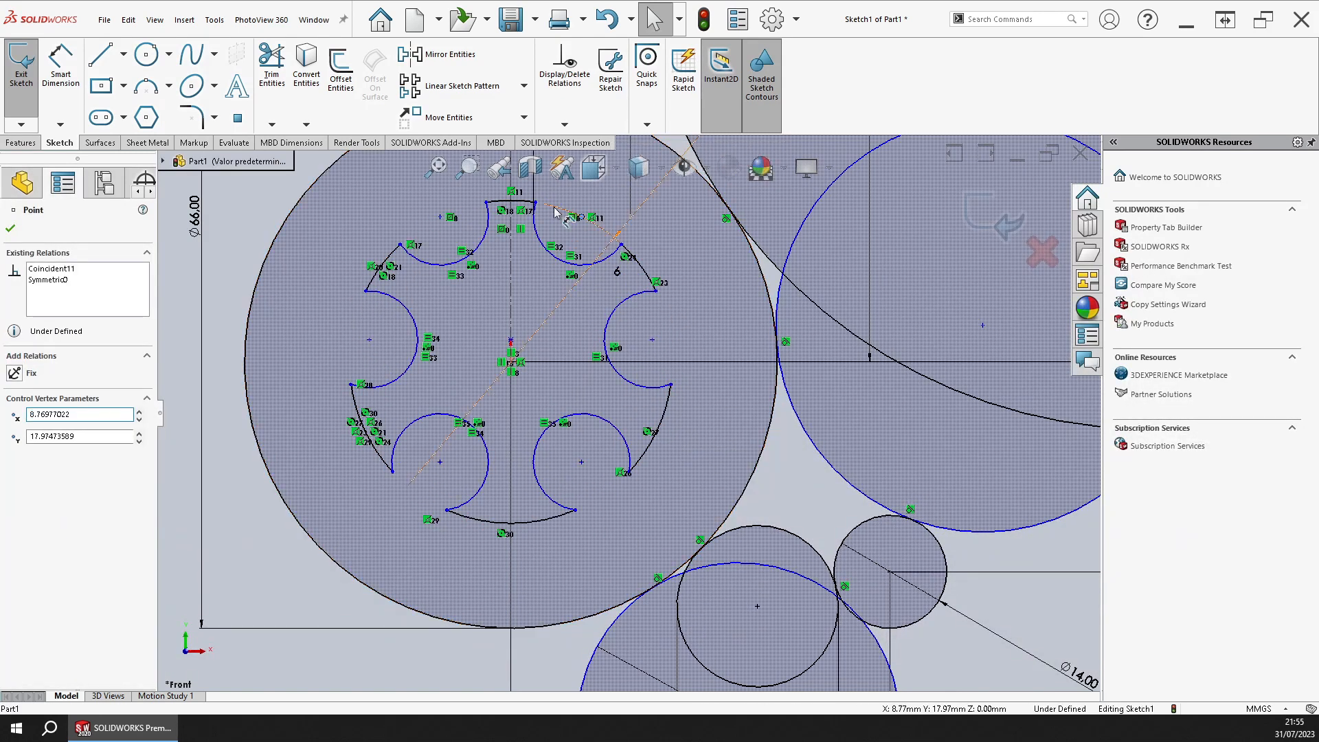
click(556, 212)
key(Escape)
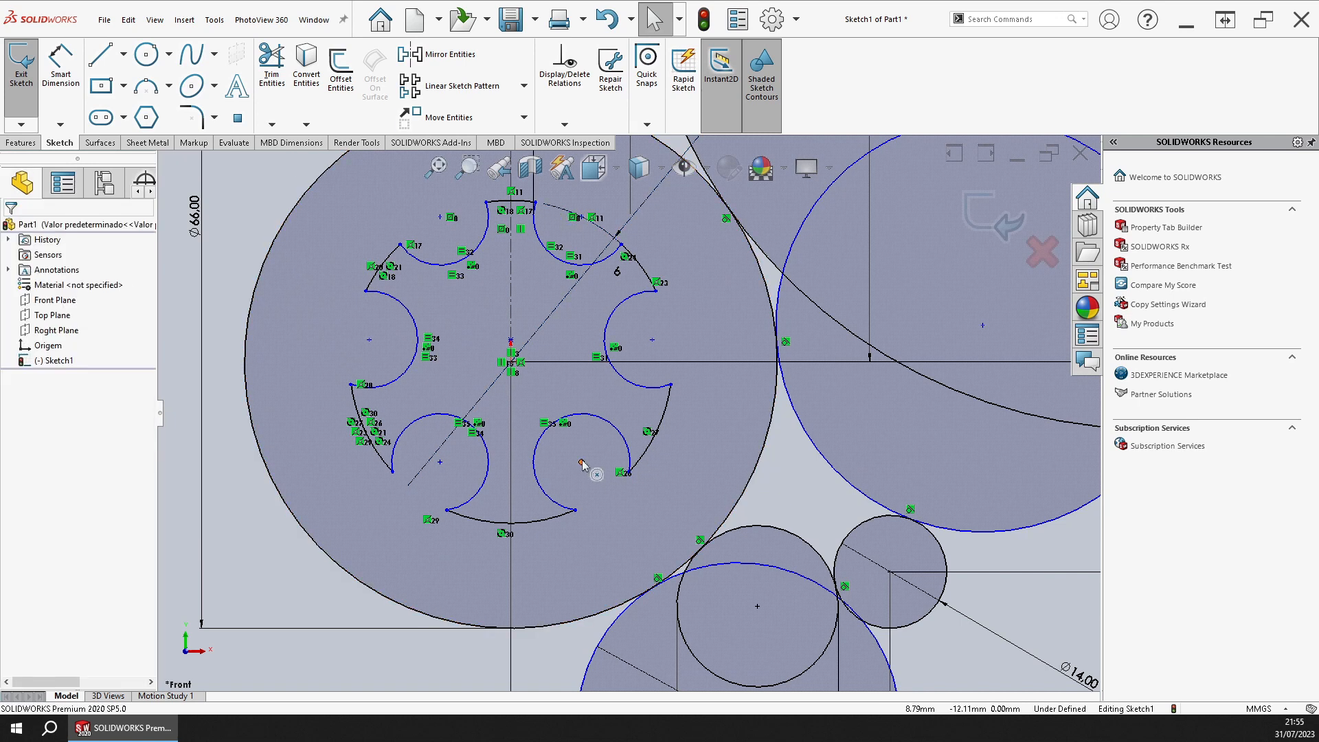
click(581, 462)
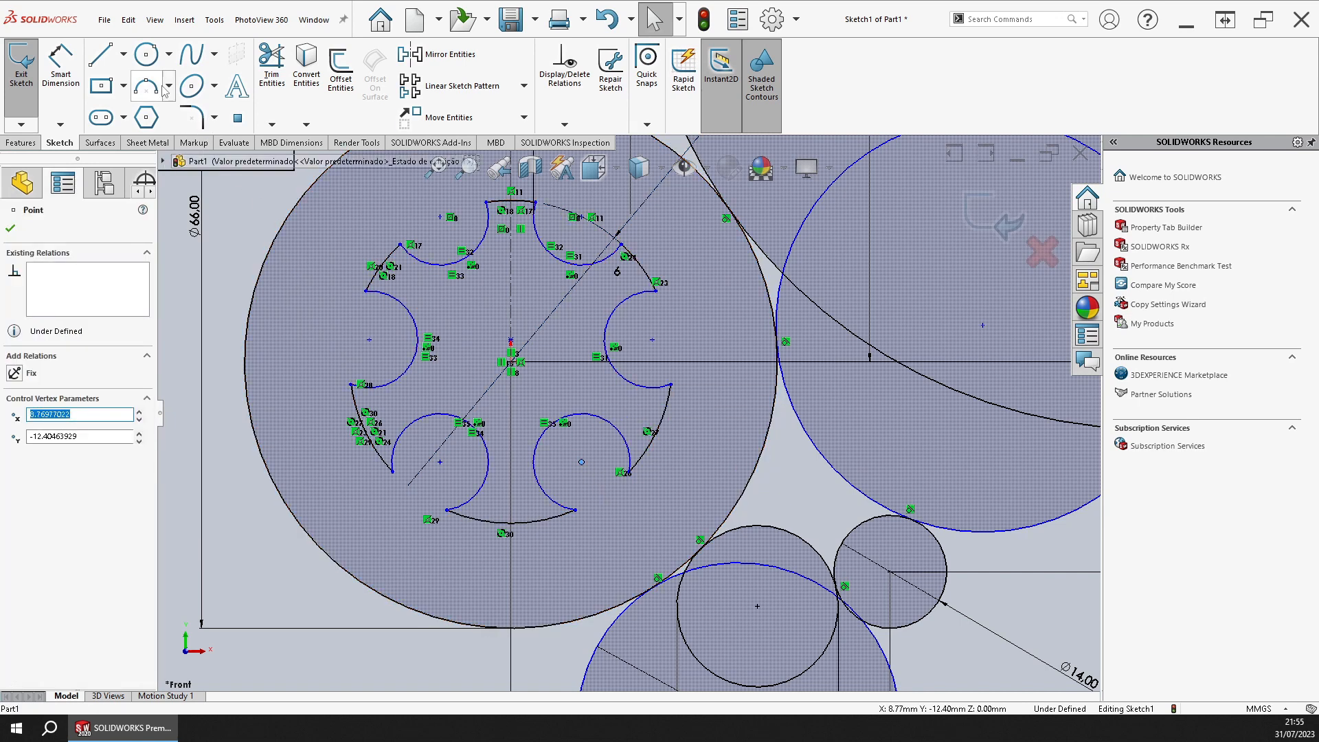
Step: Sketch a circle of 20 mm radius centred on the origin over the notched profile
click(169, 55)
click(167, 78)
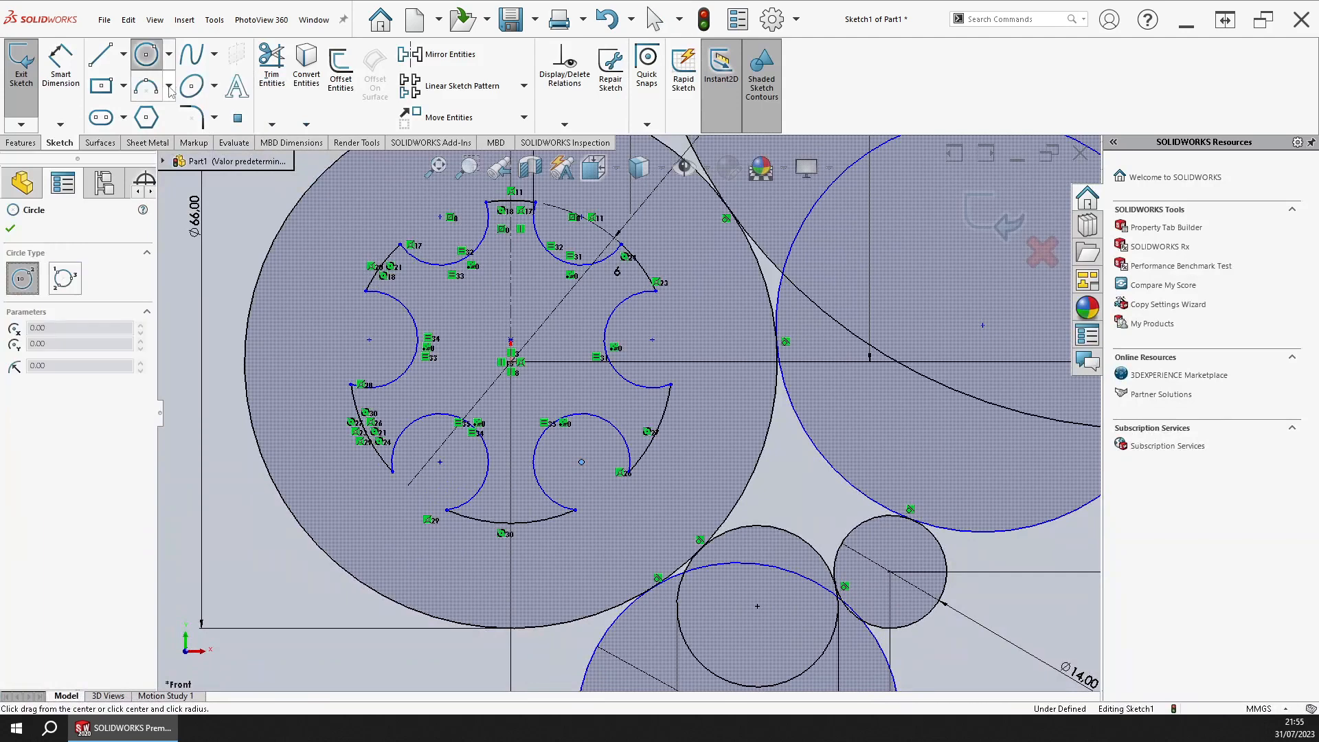
click(511, 362)
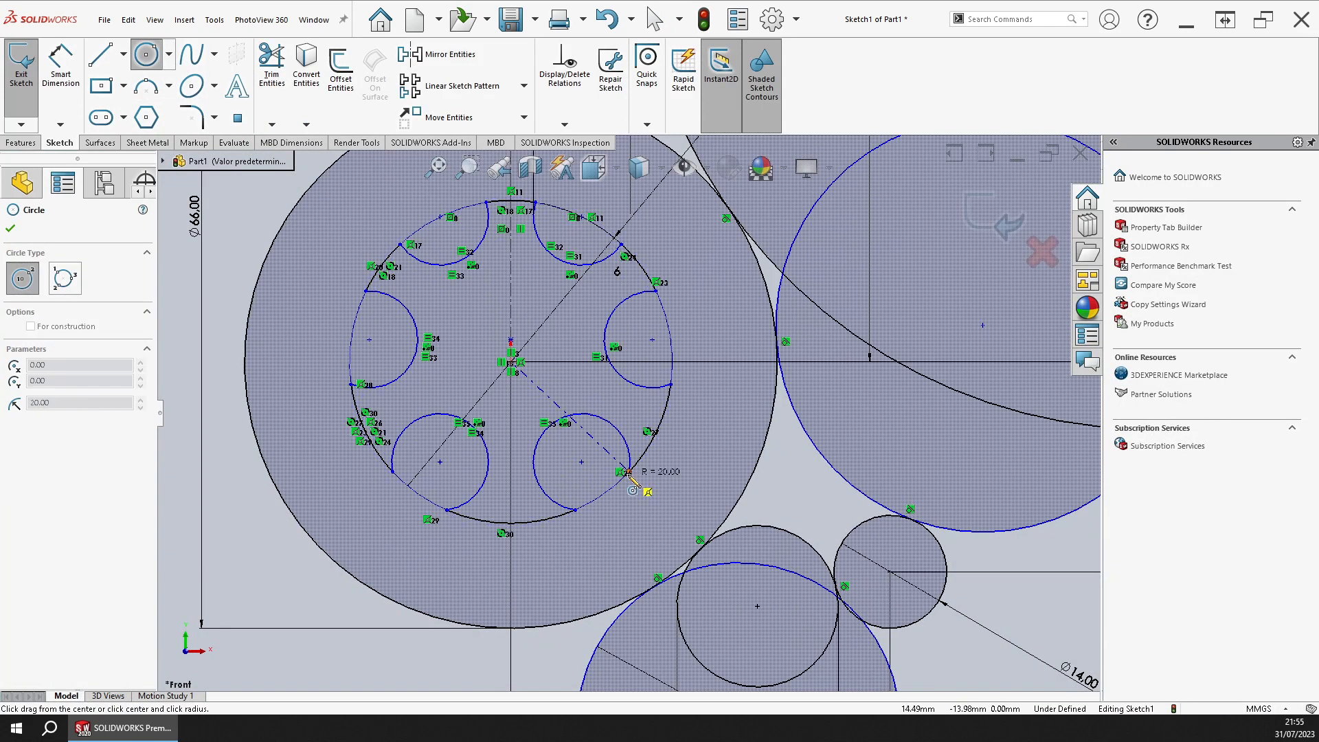
click(664, 314)
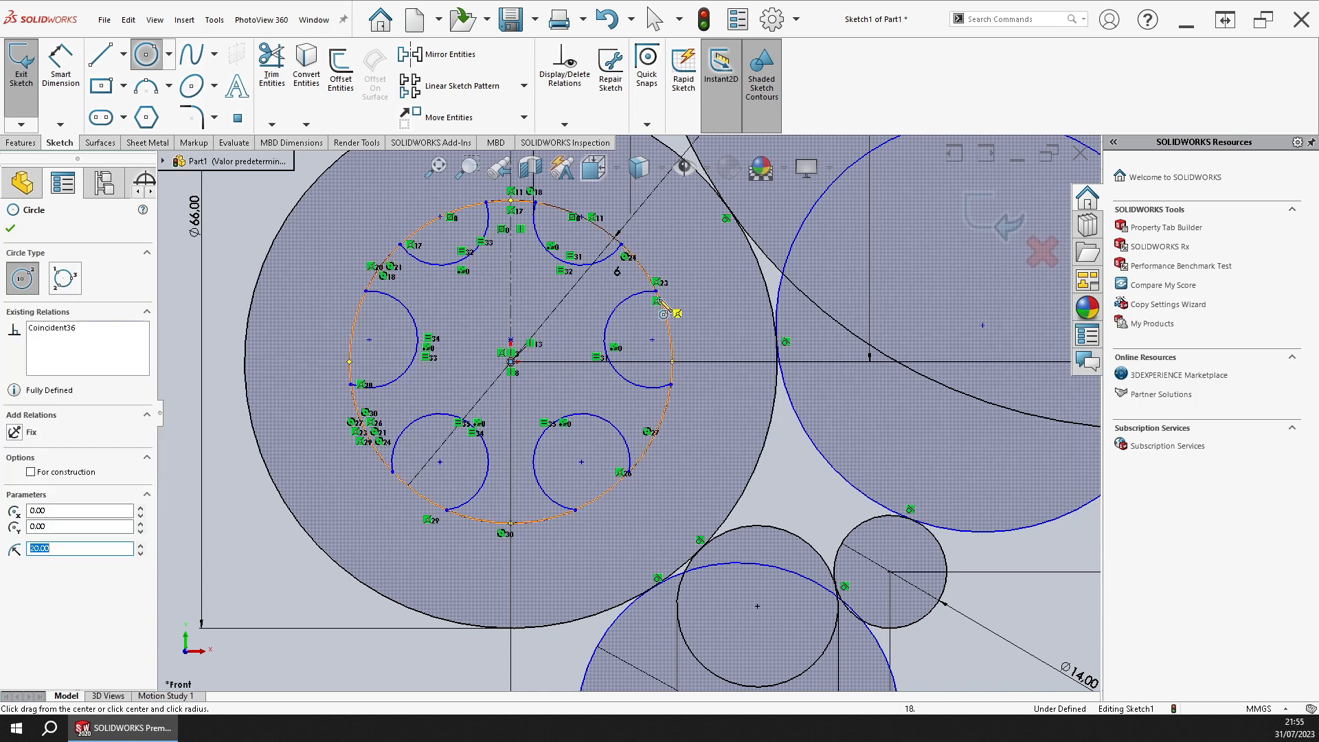
key(Escape)
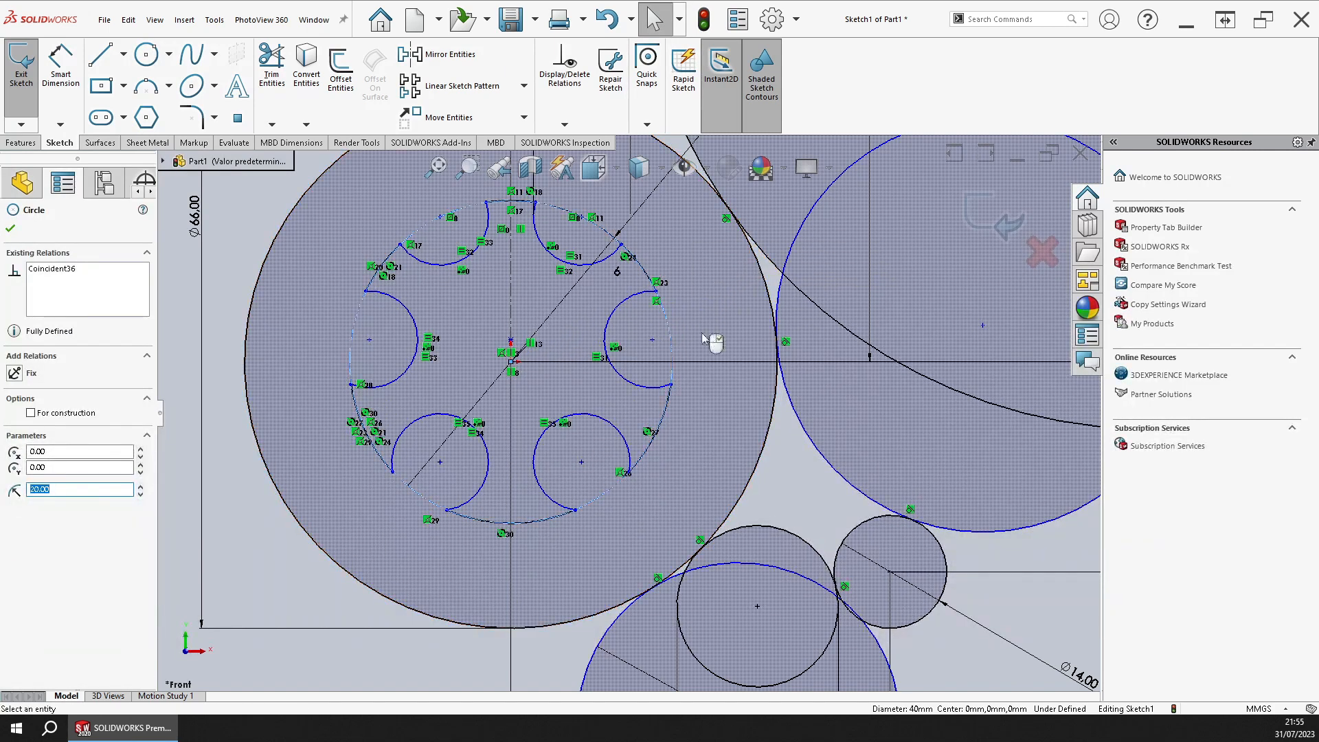
Step: Convert the 20 mm radius circle to construction geometry and make the right-hand notch arc's centre coincident with it
click(698, 321)
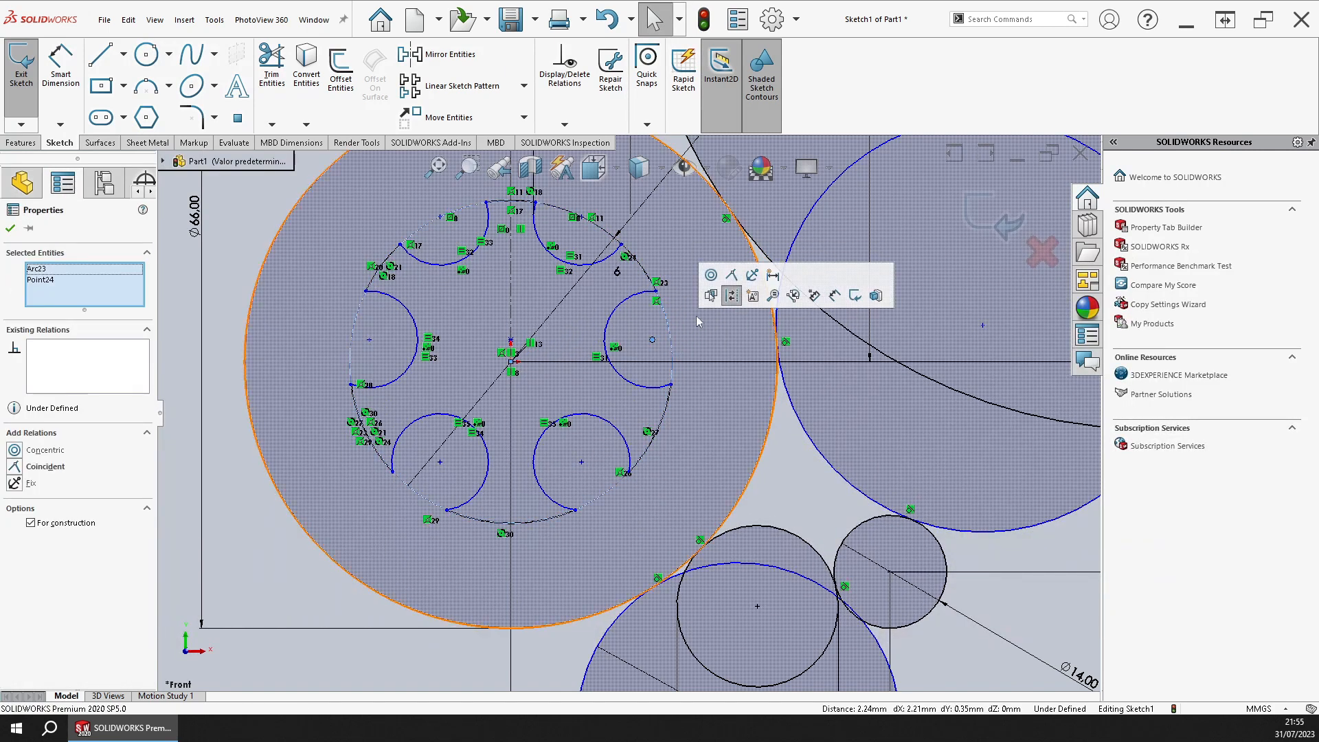
click(732, 275)
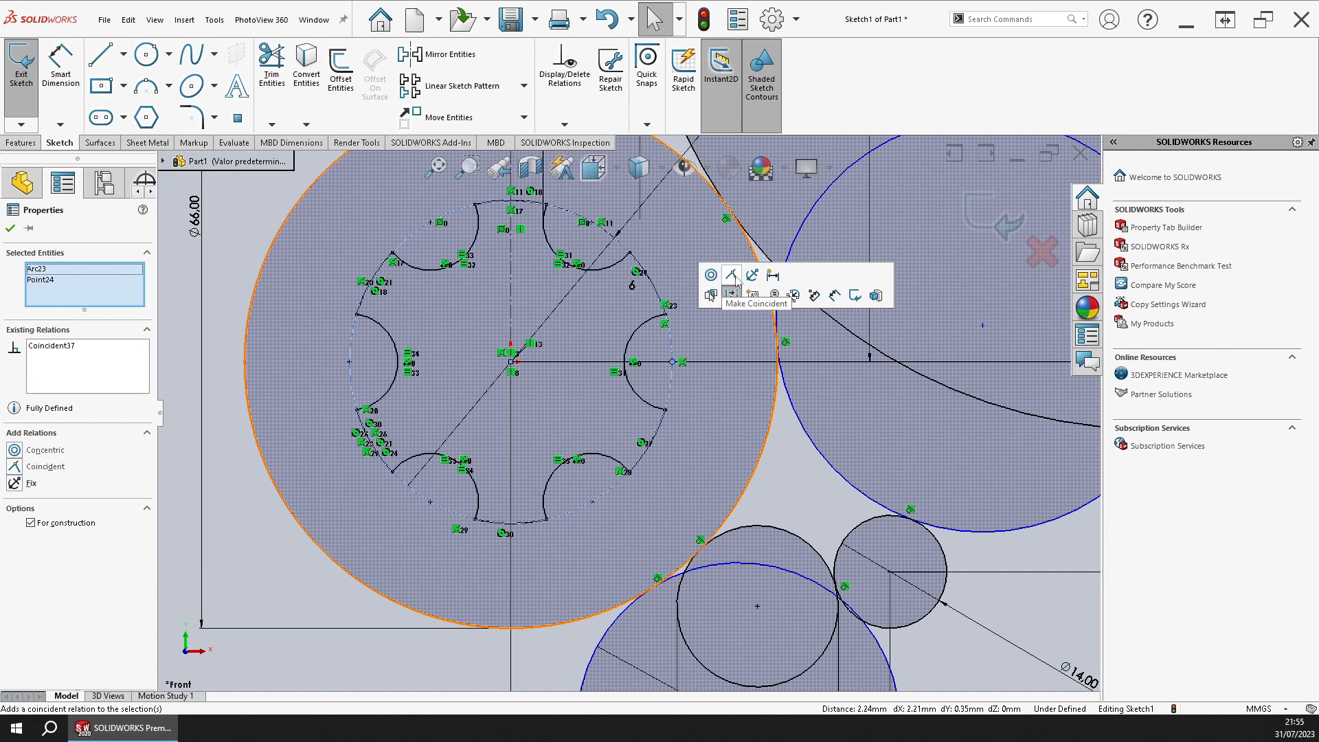
key(Escape)
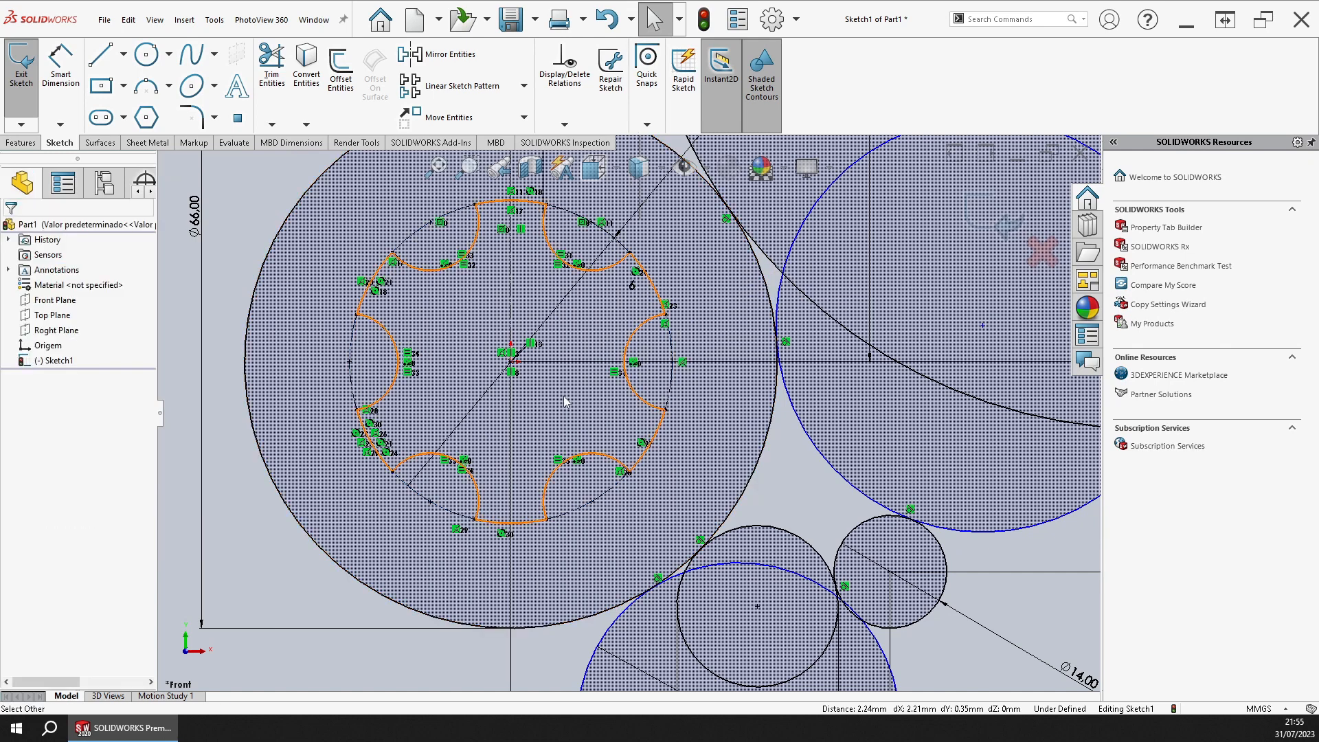
Step: Sketch a circle about 23 mm in diameter concentric with the 14 mm circle
scroll(565, 402, up, 6)
scroll(727, 479, down, 2)
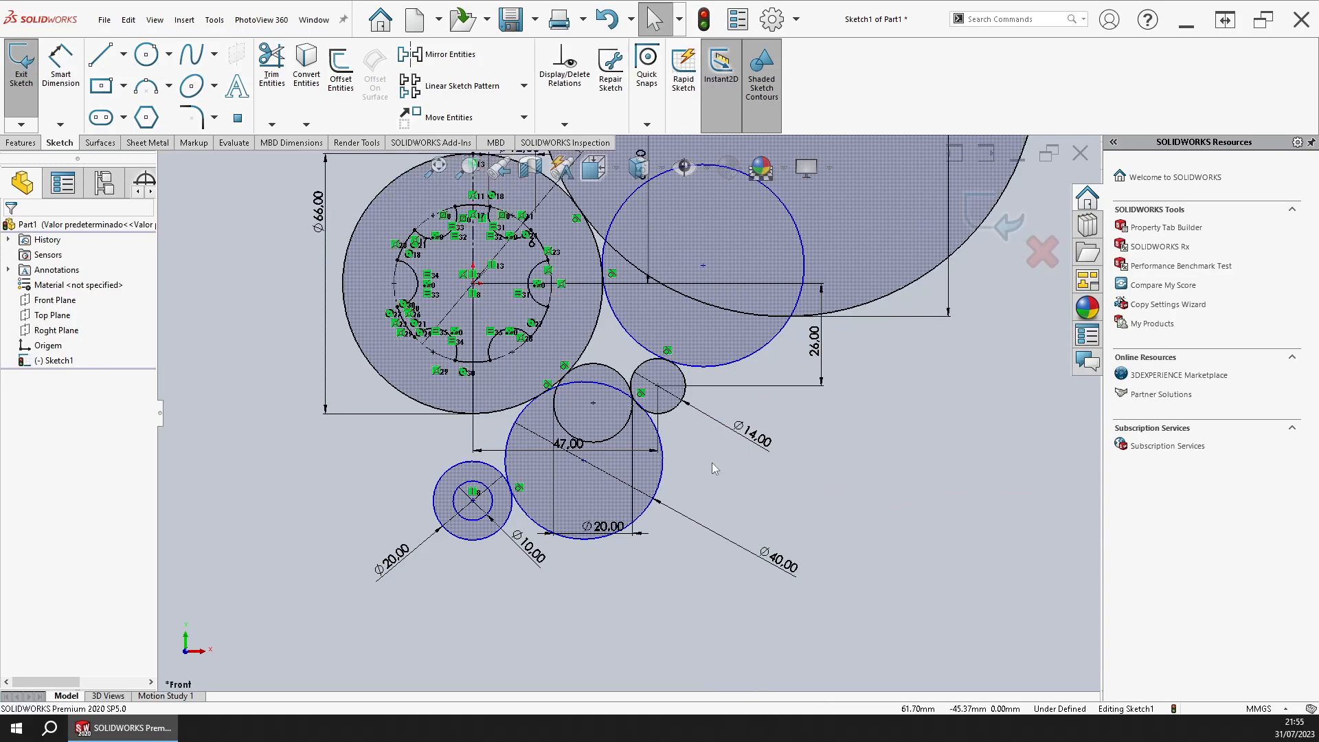
scroll(652, 467, down, 2)
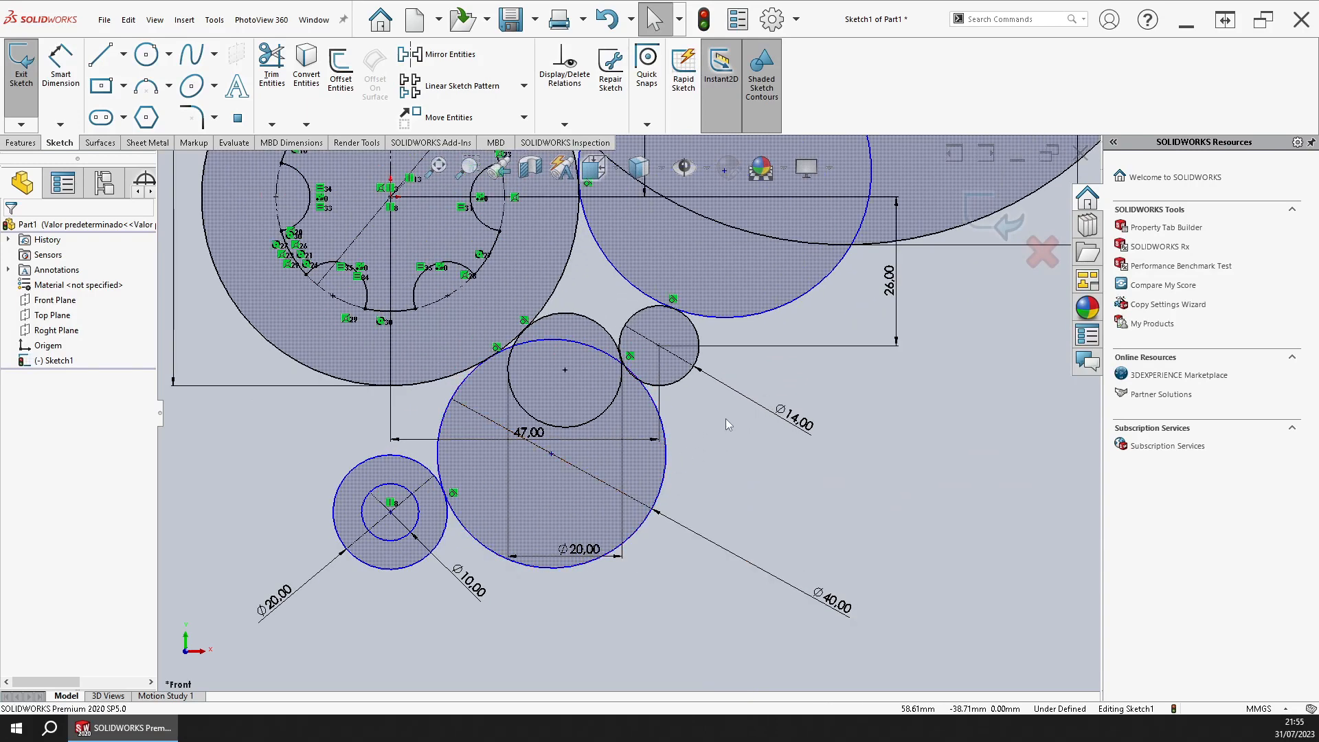
scroll(629, 410, up, 3)
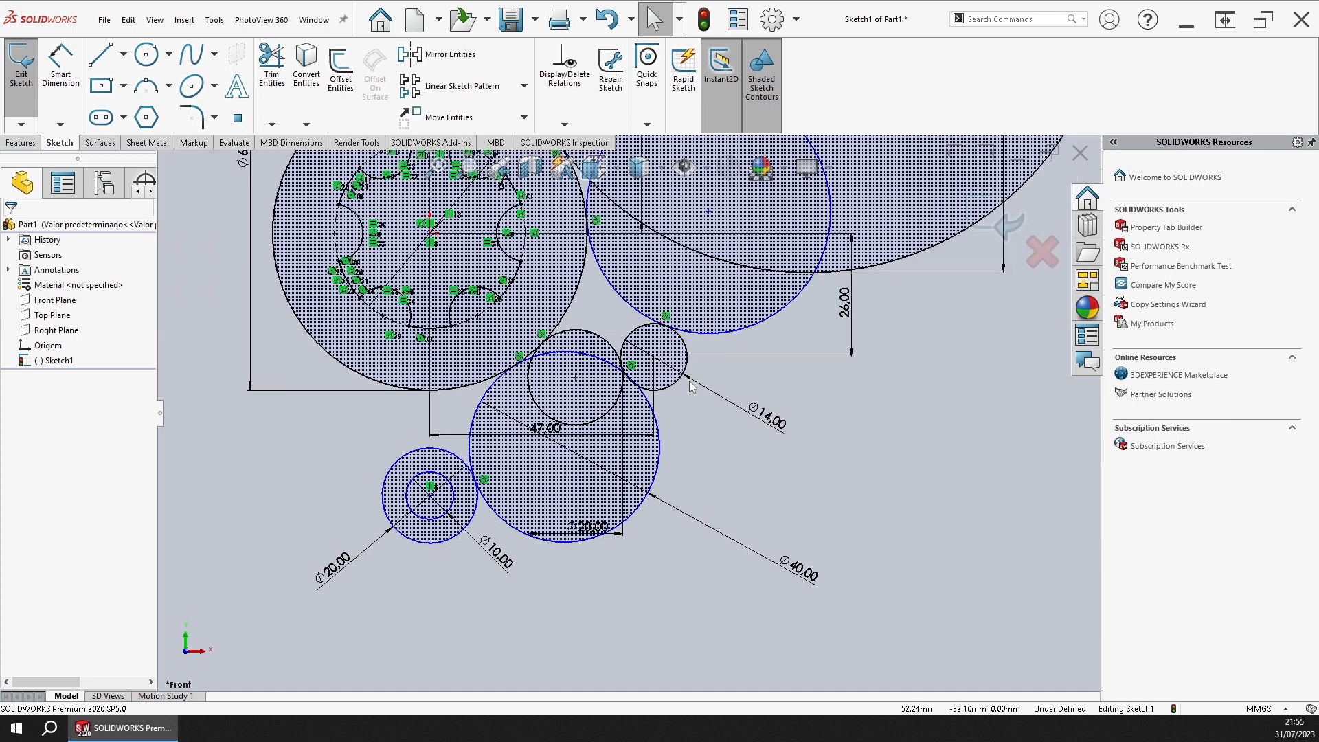
scroll(668, 460, down, 3)
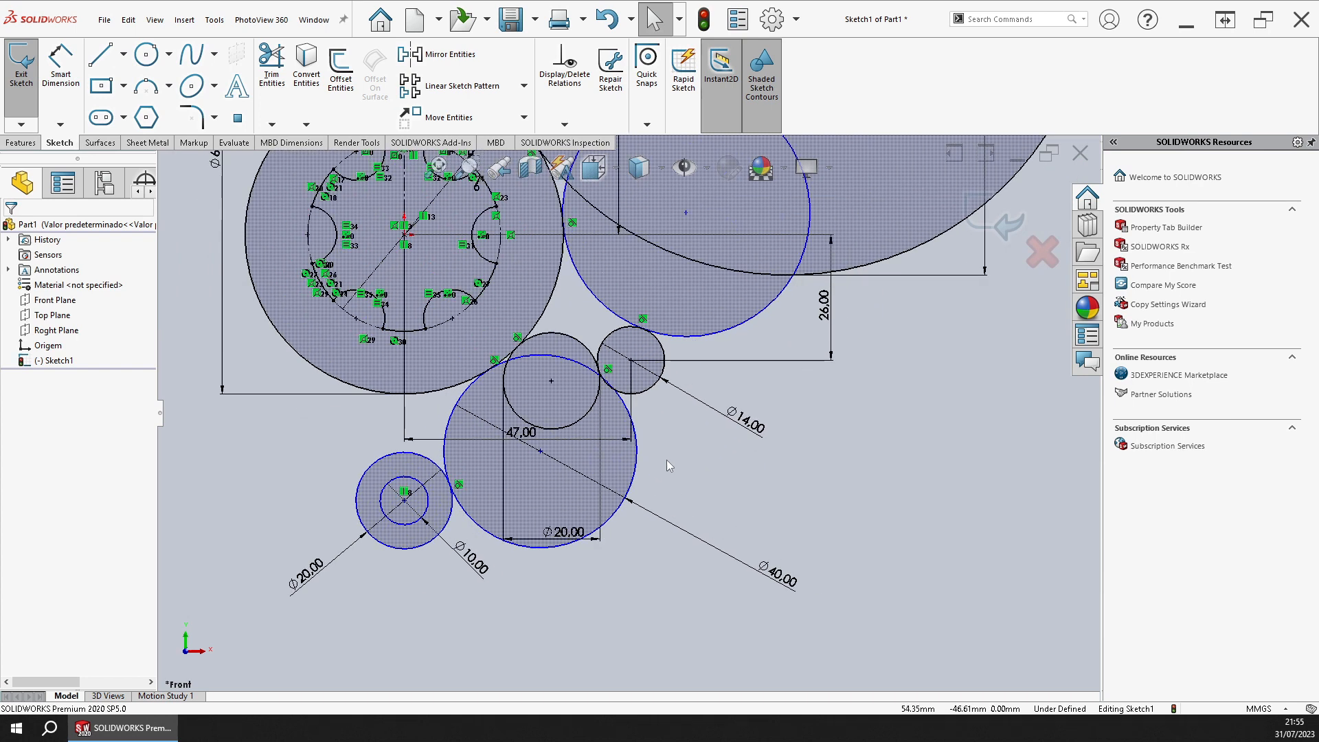
click(145, 53)
click(646, 393)
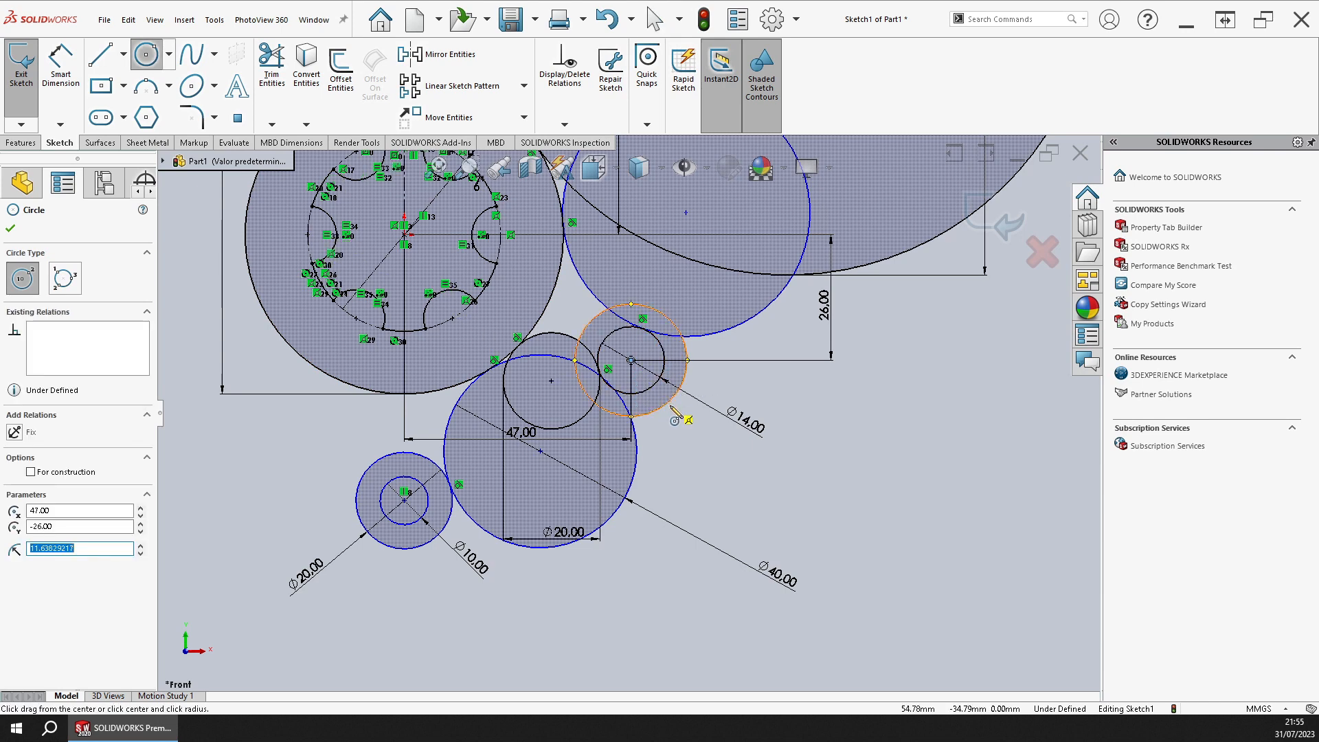
key(Escape)
Step: Dimension the new circle around the 14 mm circle to a diameter of 20 mm
right_drag(705, 467, 695, 393)
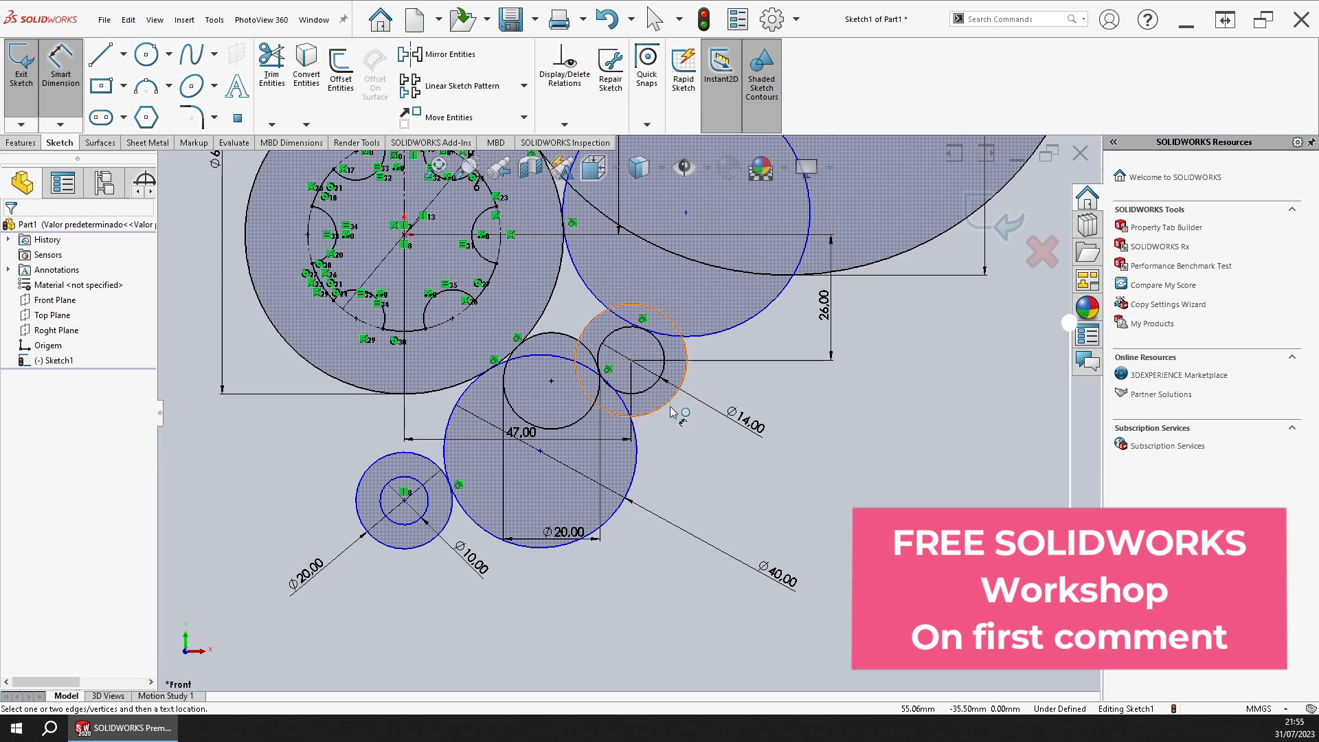
click(671, 403)
click(686, 420)
text(20)
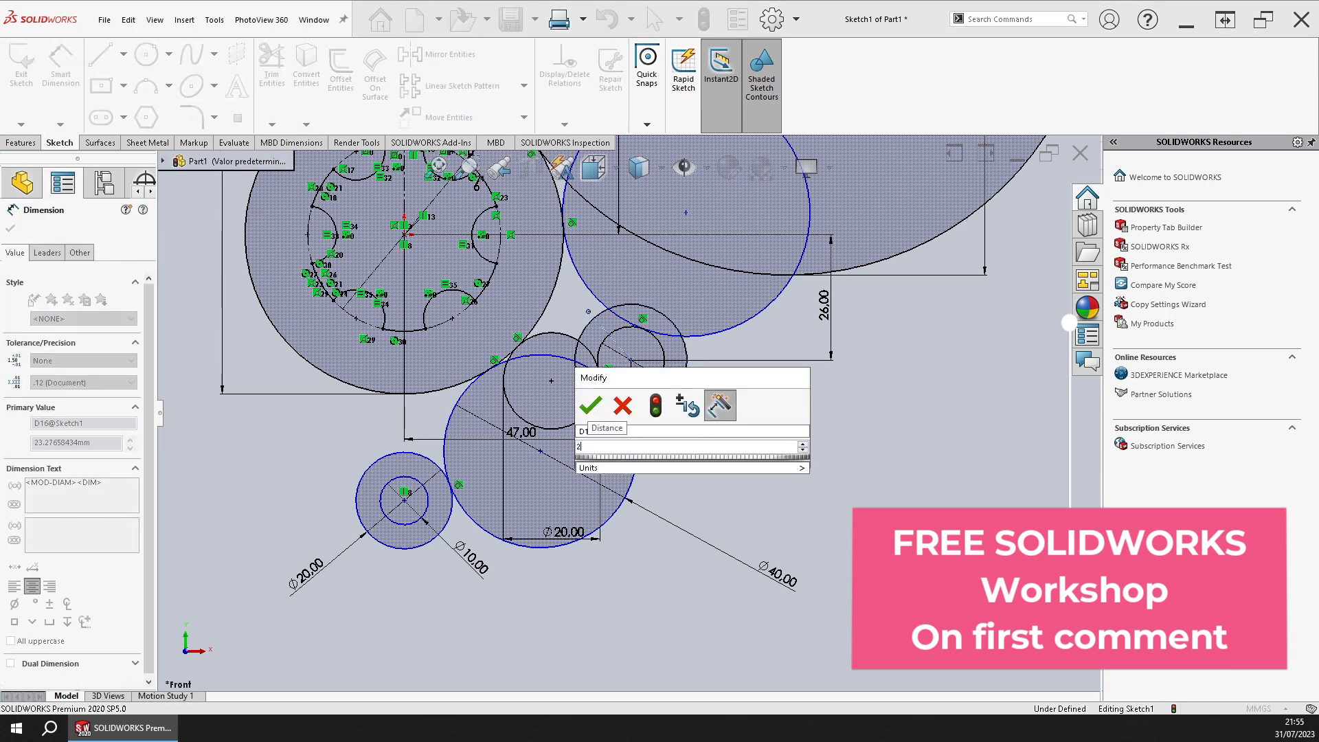
key(Return)
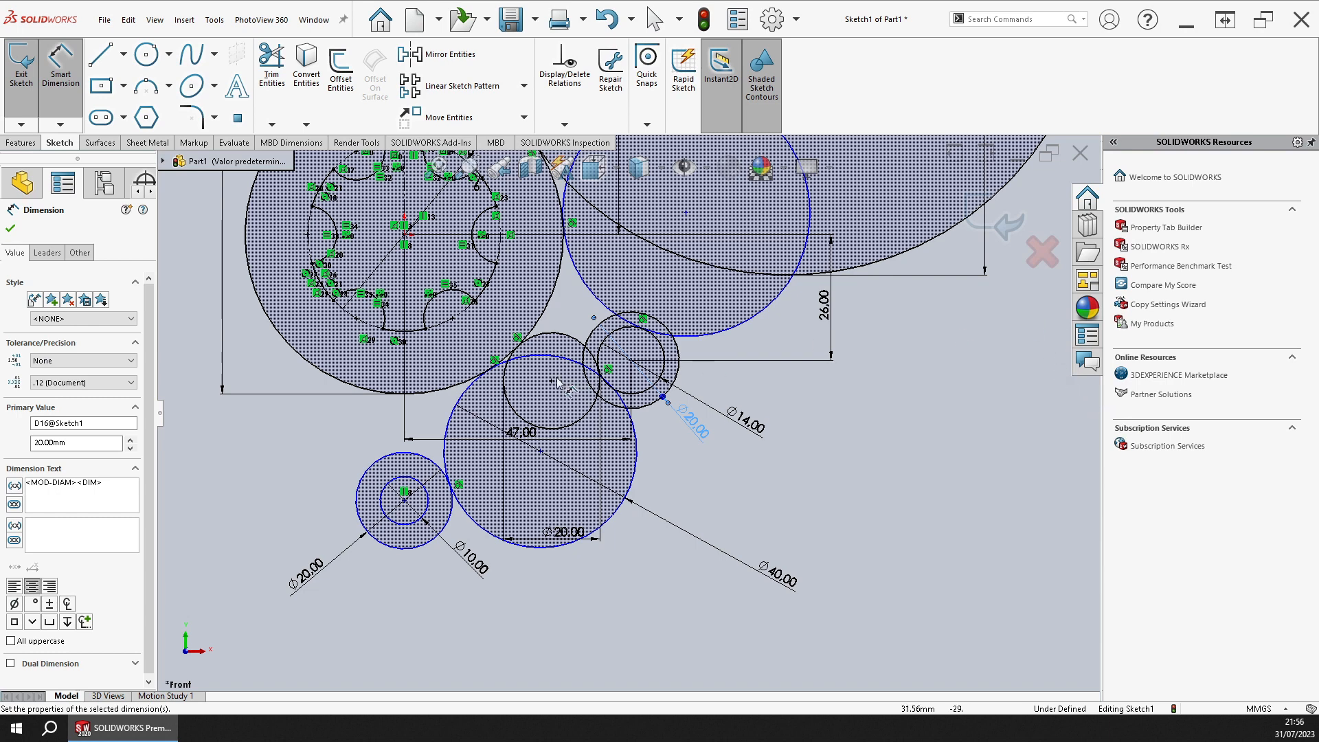
key(Escape)
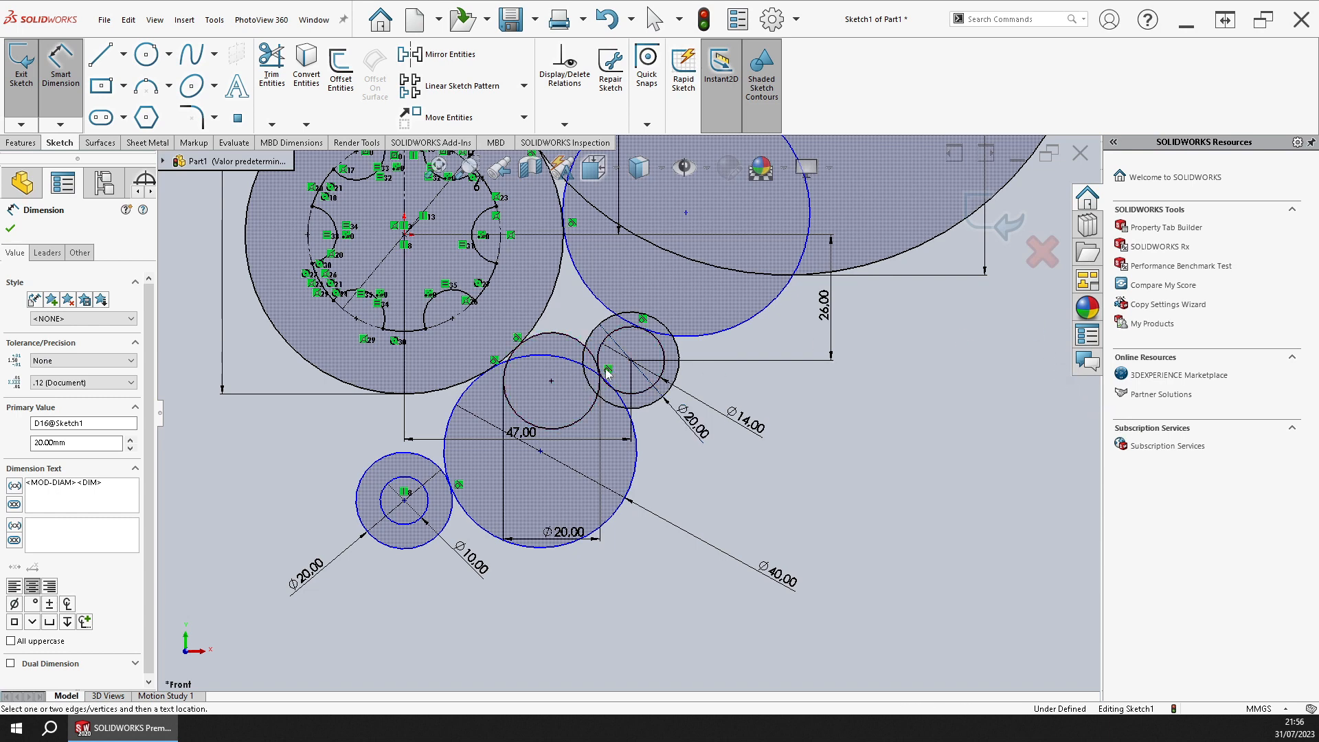
key(Escape)
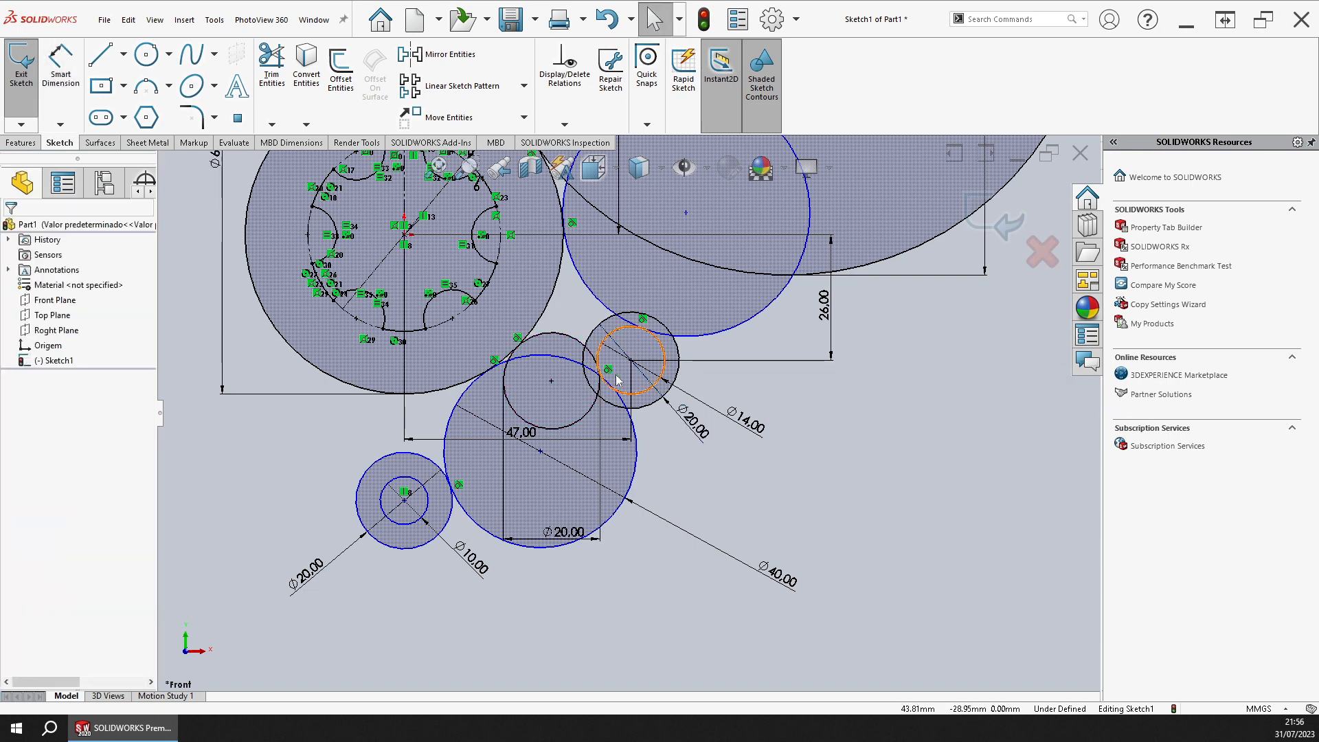
Step: Delete the tangent relation between the 14 mm circle and the adjoining 20 mm circle, and shift that 20 mm circle down and left
key(Delete)
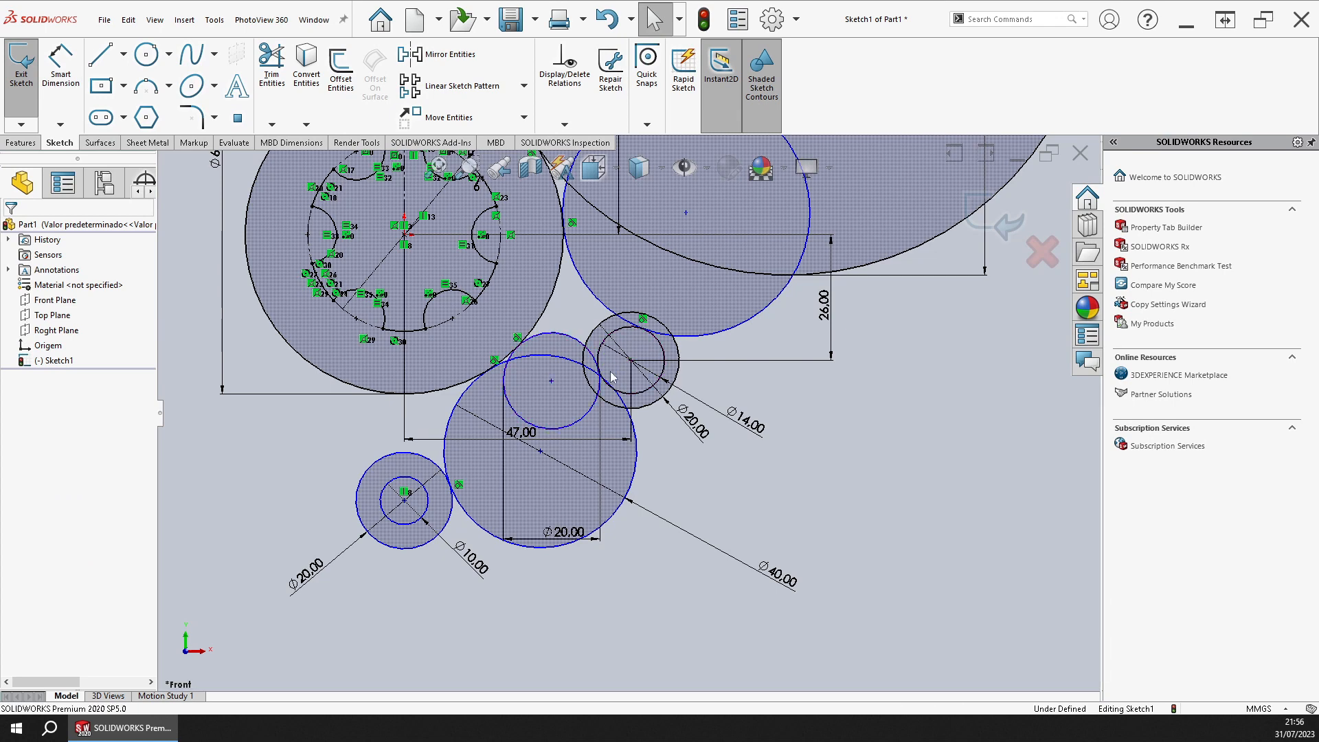
mouse_move(552, 381)
mouse_down()
mouse_move(537, 401)
mouse_move(554, 400)
mouse_up()
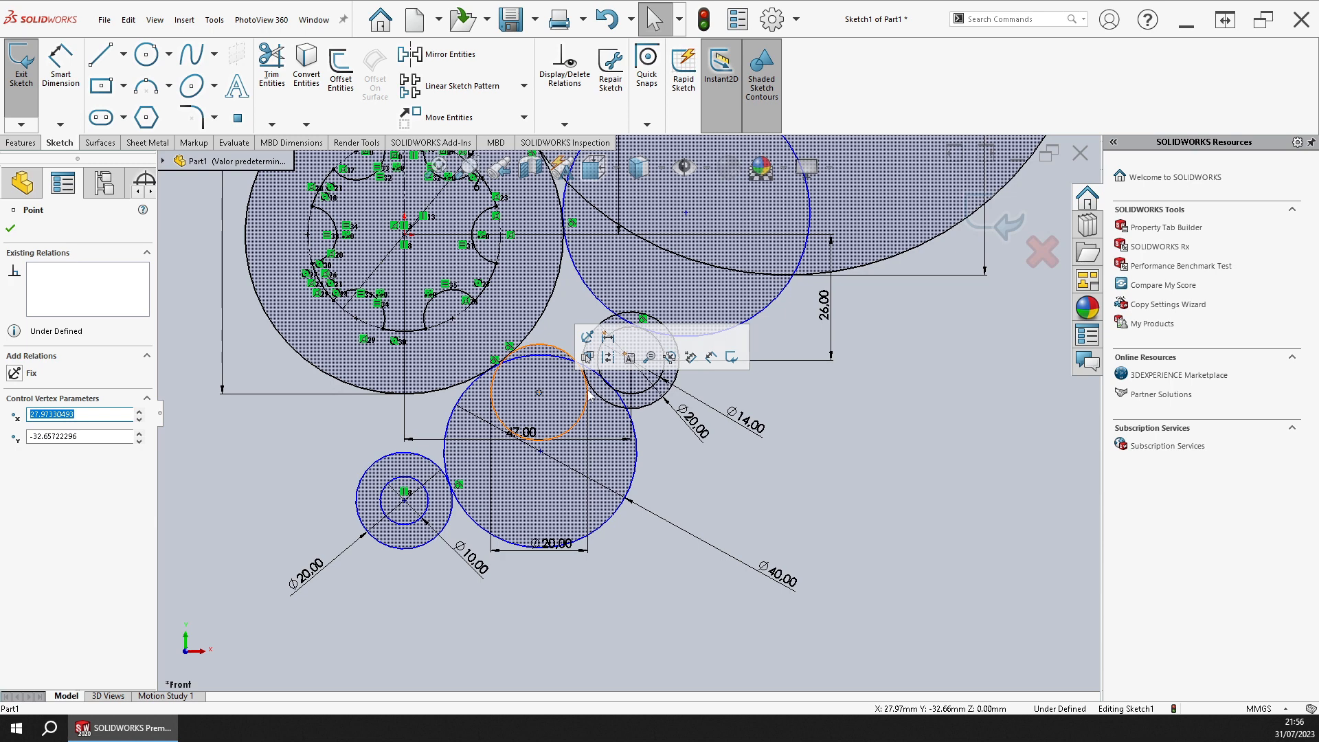
Step: Make the 20 mm circle below the large disc tangent to the 20 mm circle surrounding the 14 mm hole
click(588, 391)
ctrl+click(594, 390)
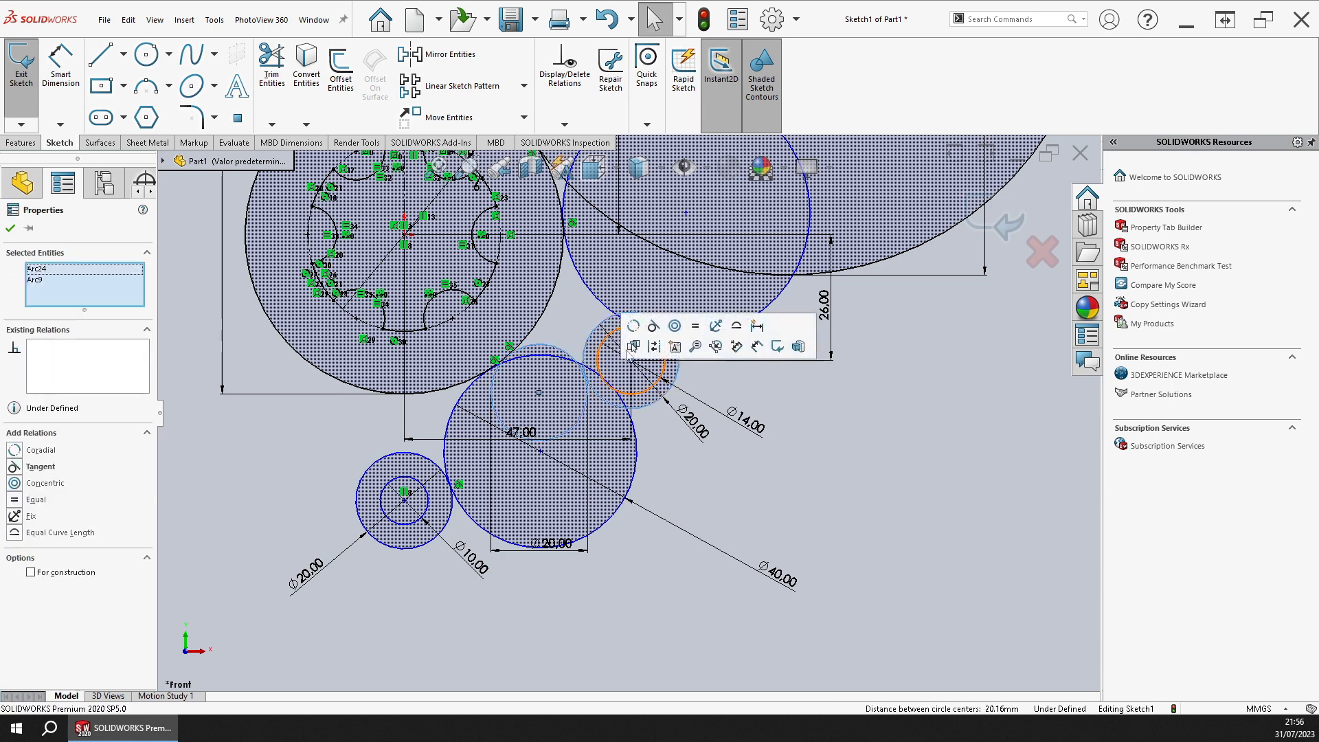
click(652, 326)
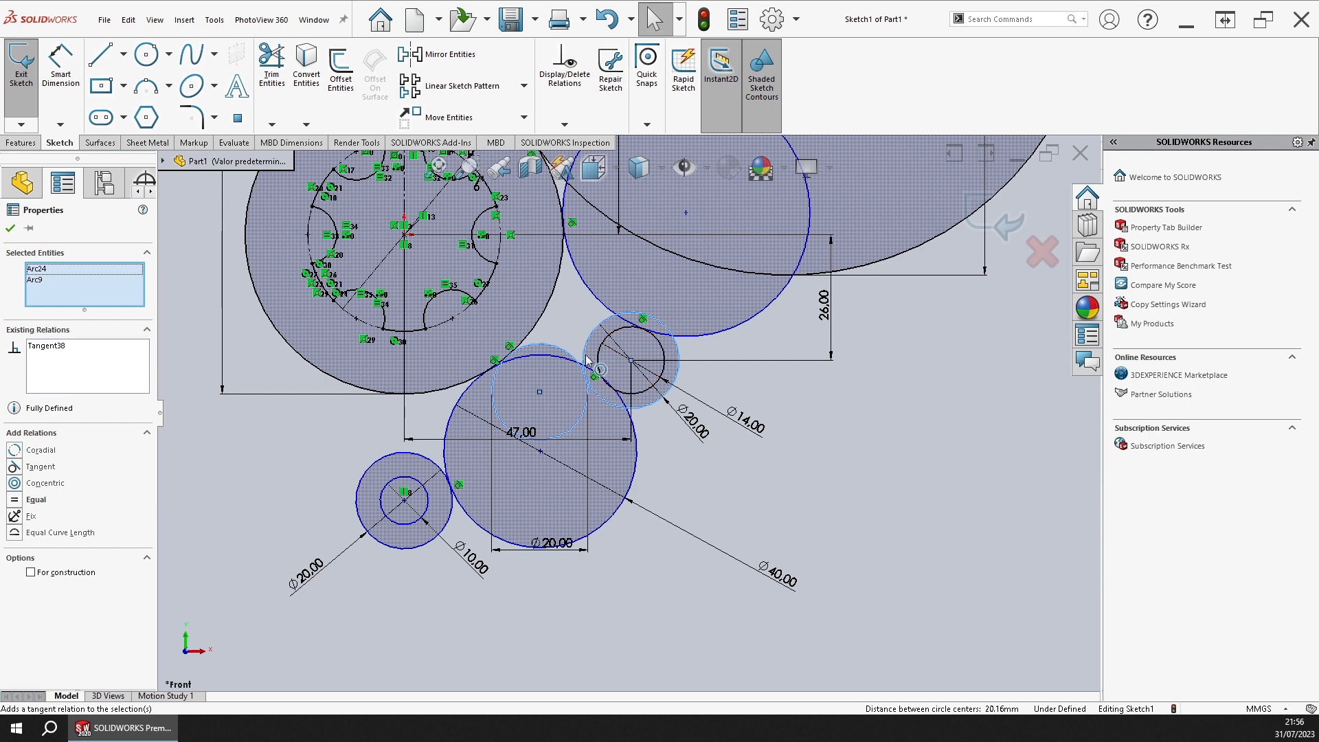
key(Escape)
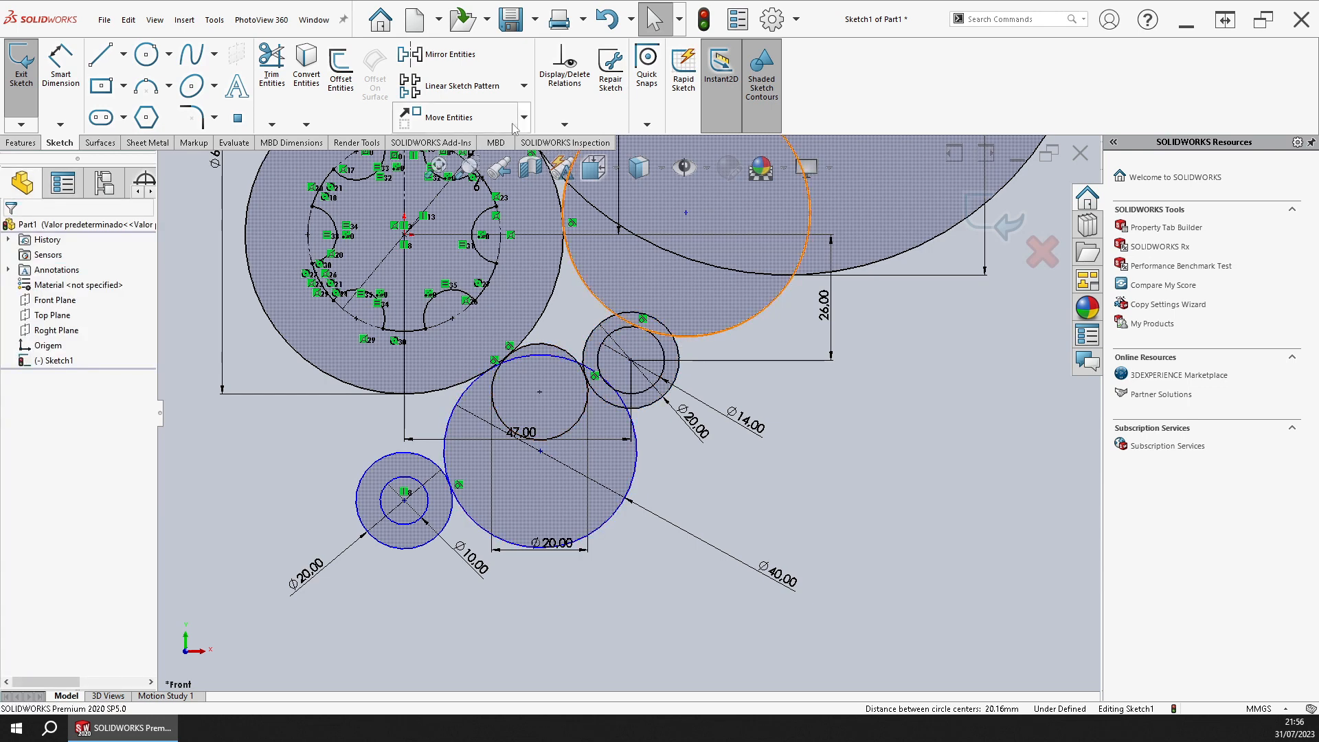
Step: Trim away the lower portions of the 40 mm and adjoining 20 mm circles, and the 40 mm arc beneath the remaining 20 mm arc
click(271, 66)
drag(643, 583, 590, 525)
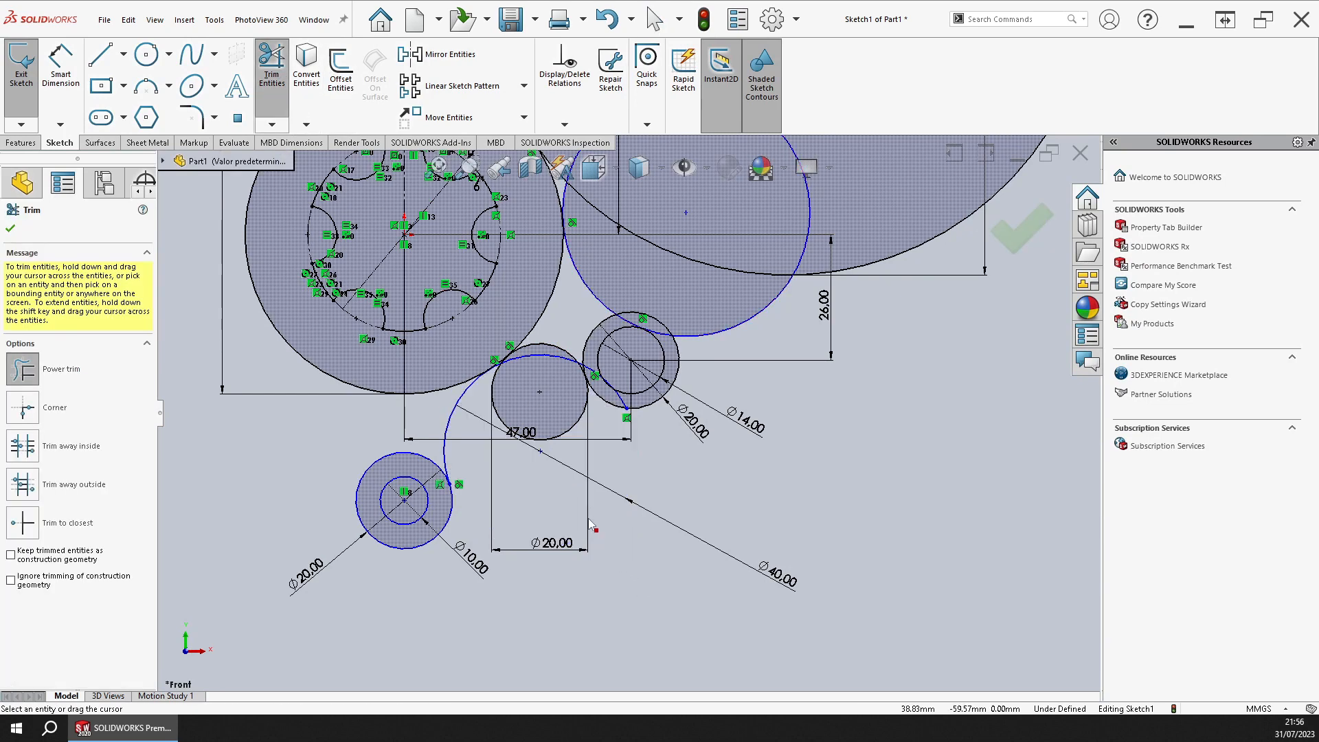
drag(572, 454, 565, 420)
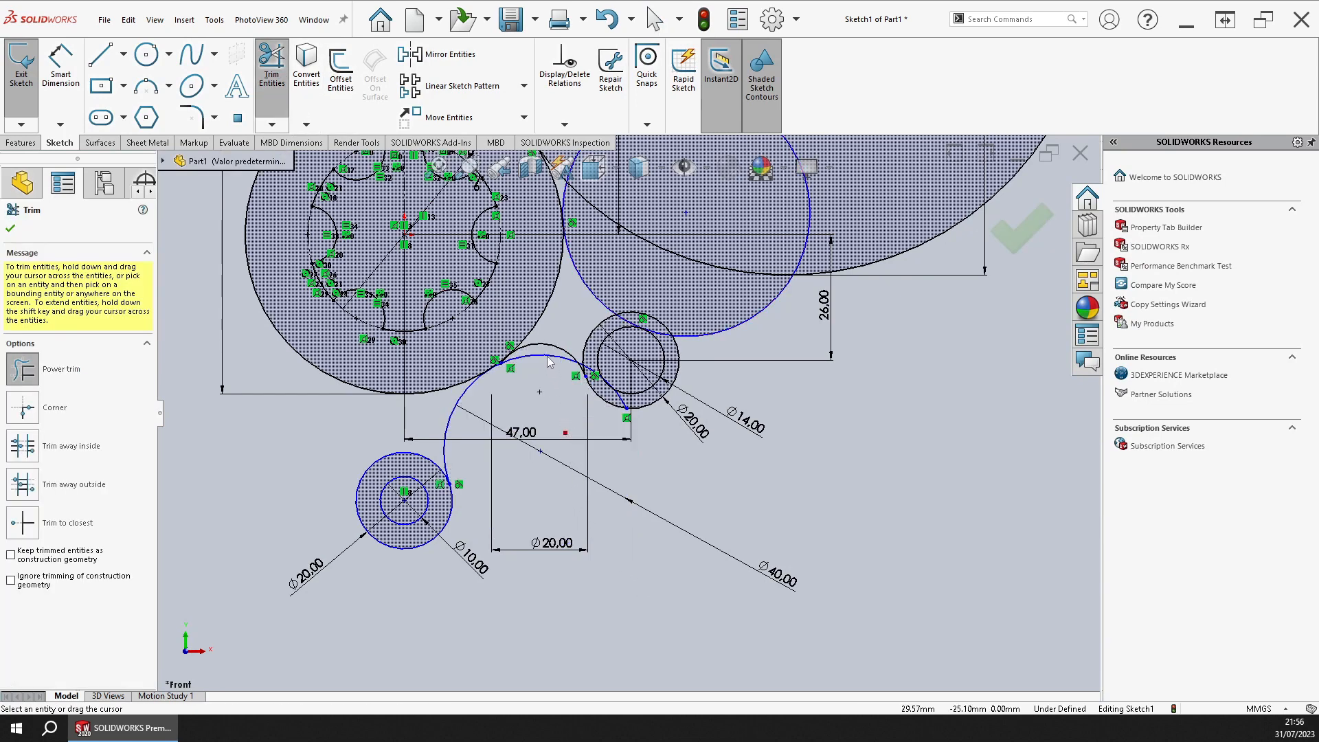
drag(547, 358, 547, 354)
Step: Trim the leftover 40 mm circle segments beside and inside the 14 mm and 20 mm concentric circles
scroll(596, 418, down, 5)
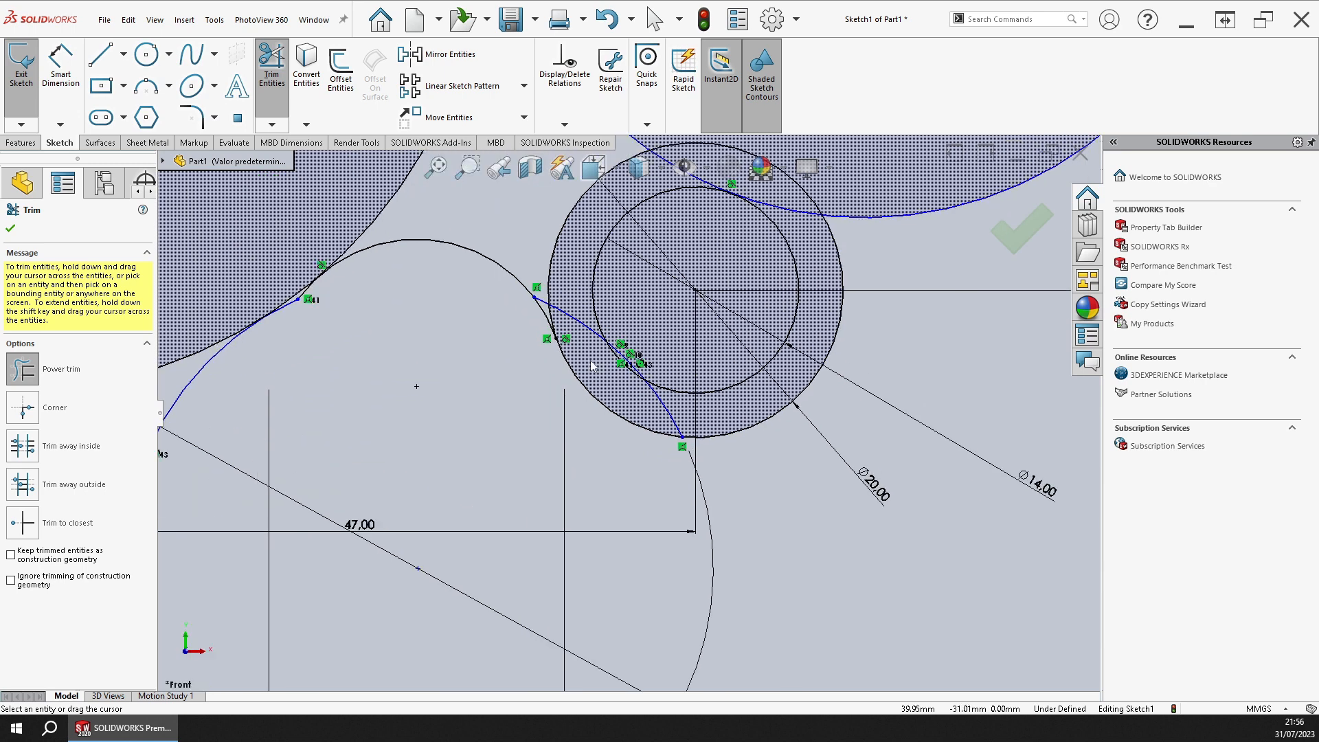
drag(567, 311, 548, 292)
scroll(547, 291, down, 2)
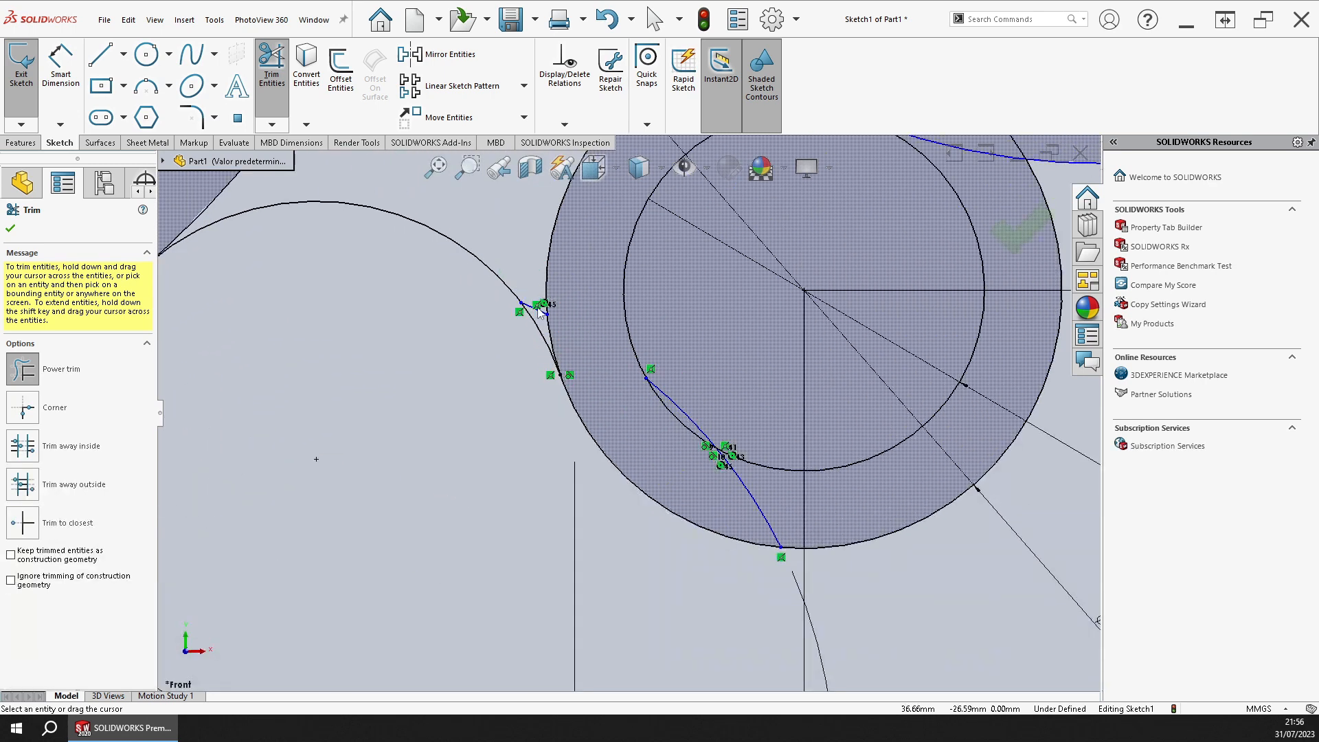
drag(811, 523, 741, 508)
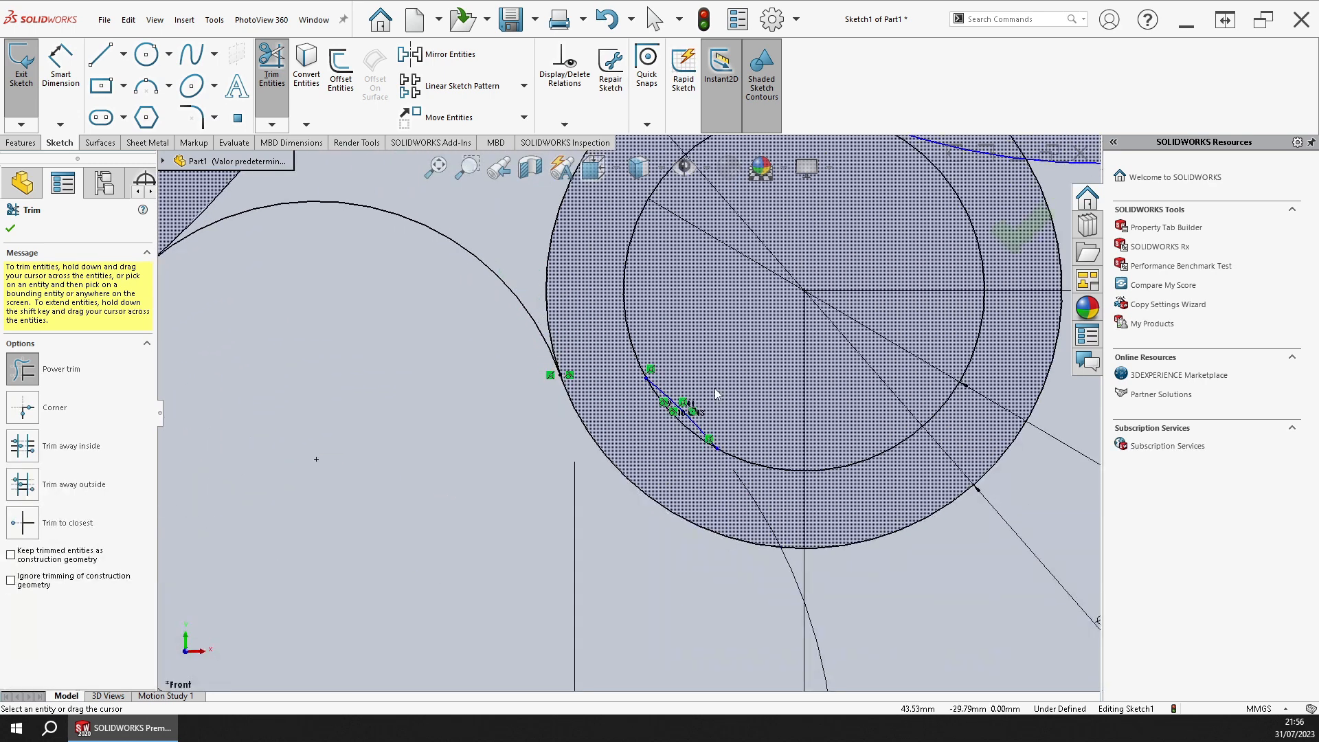
drag(716, 394, 684, 420)
scroll(618, 414, up, 7)
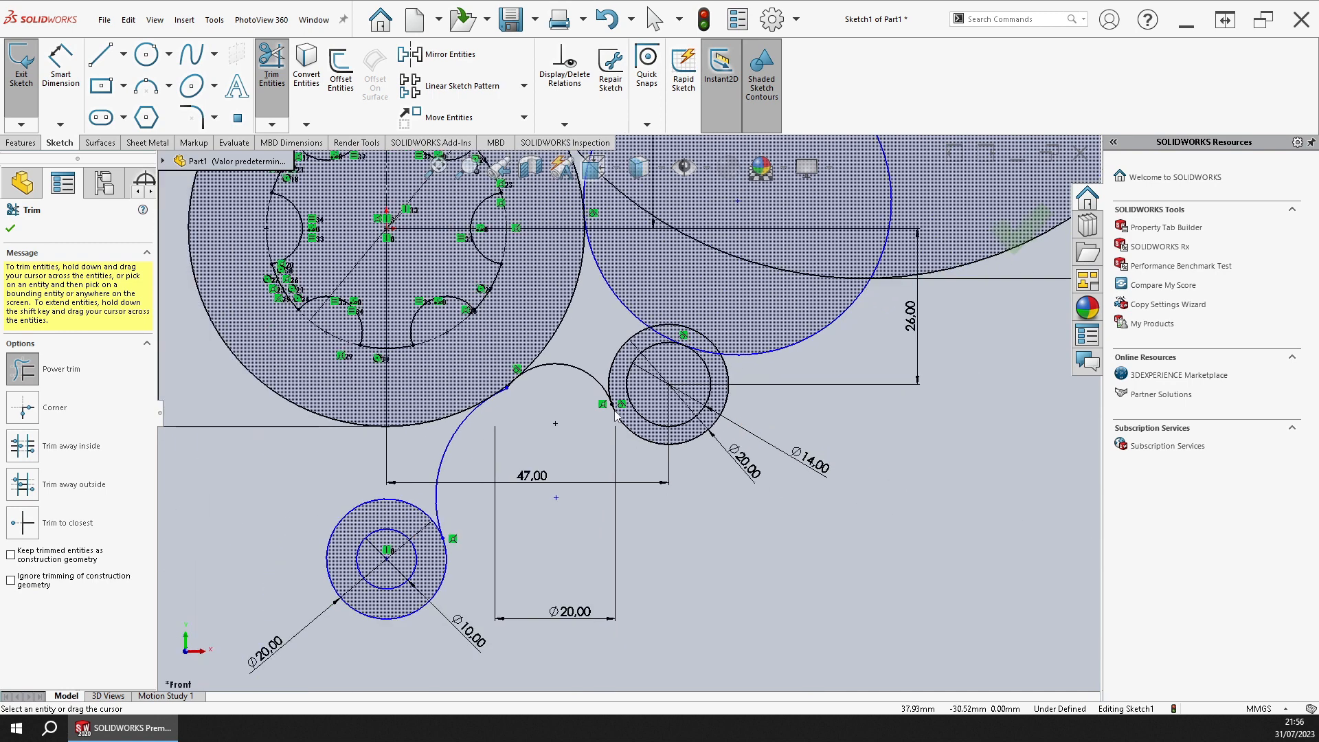
Step: Trim the large circles on the right down to the arcs joining the 66 mm disc to the top and lower-right bosses
scroll(615, 415, up, 5)
scroll(717, 348, down, 3)
drag(764, 446, 732, 406)
mouse_move(845, 437)
mouse_down()
mouse_move(802, 369)
mouse_move(635, 357)
mouse_move(594, 393)
mouse_up()
scroll(618, 357, down, 3)
scroll(599, 396, up, 5)
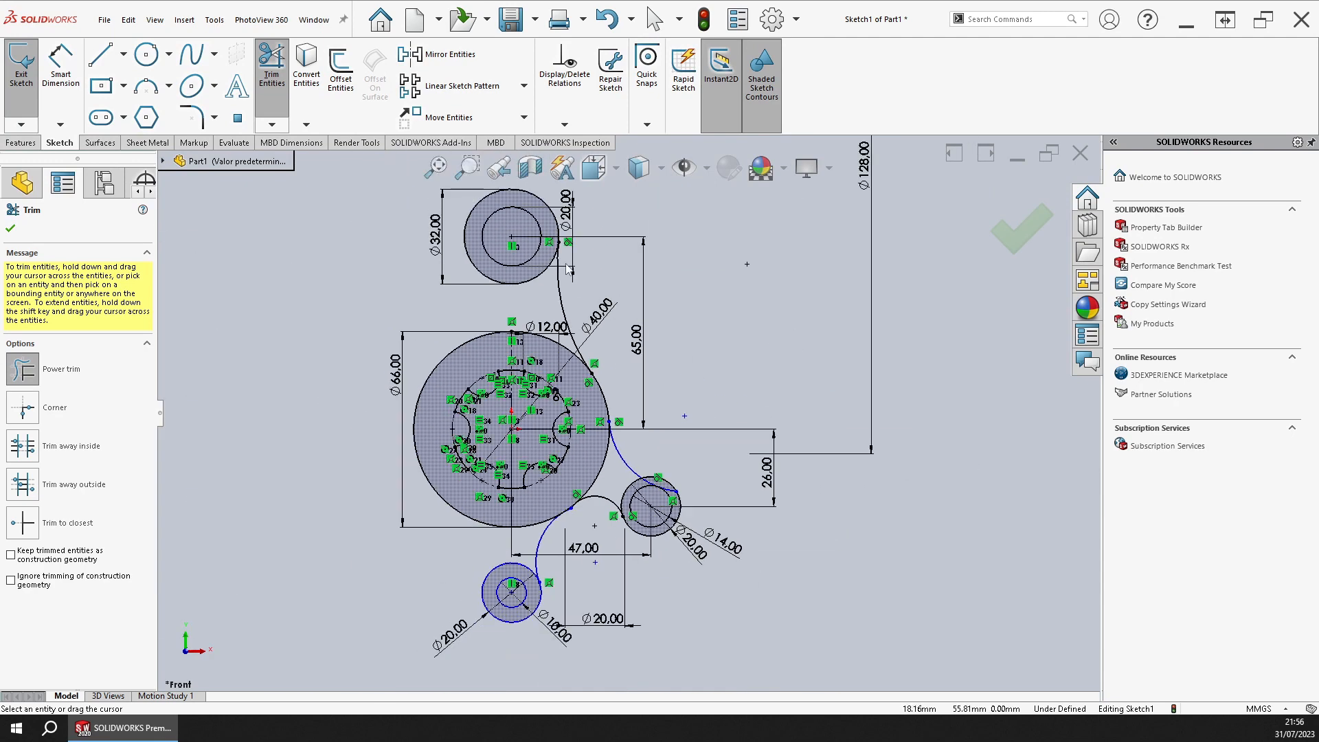
key(f)
key(Escape)
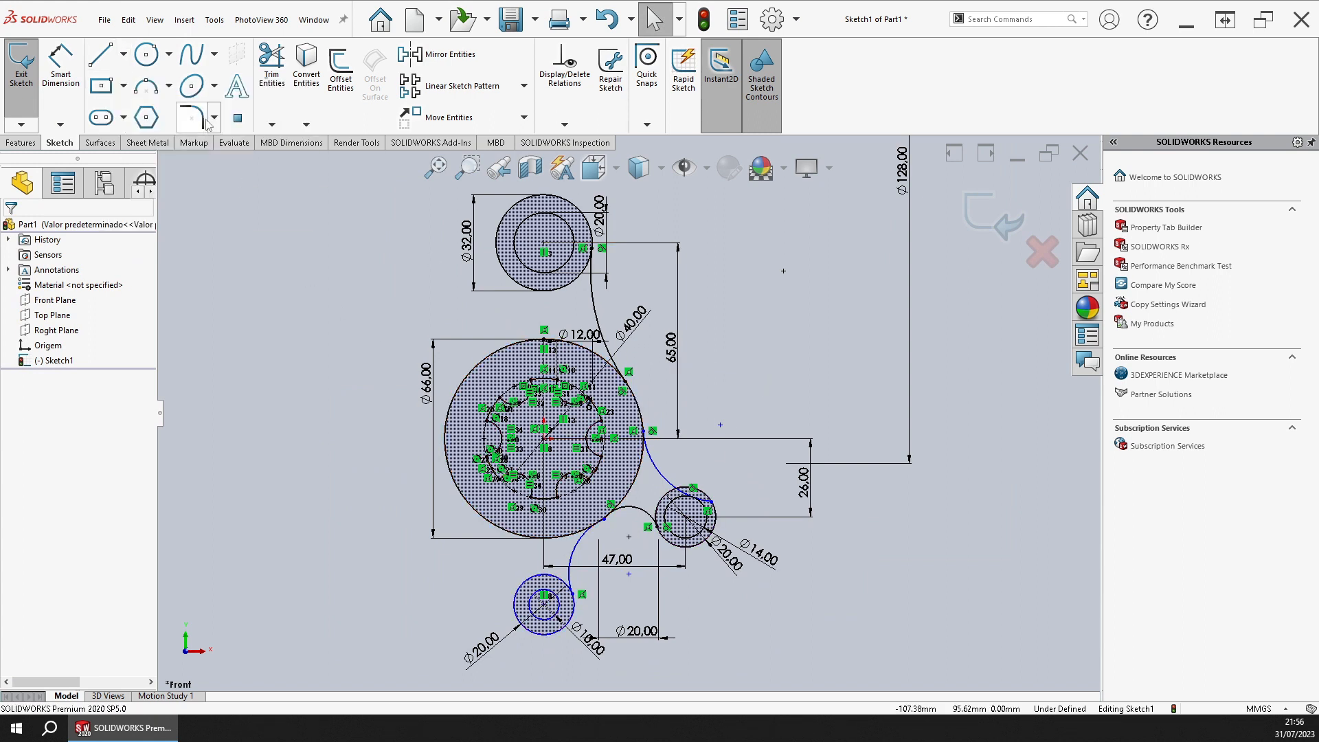
Step: Draw a vertical centerline from the bottom boss's centre to the centre of the top boss
click(123, 53)
click(138, 90)
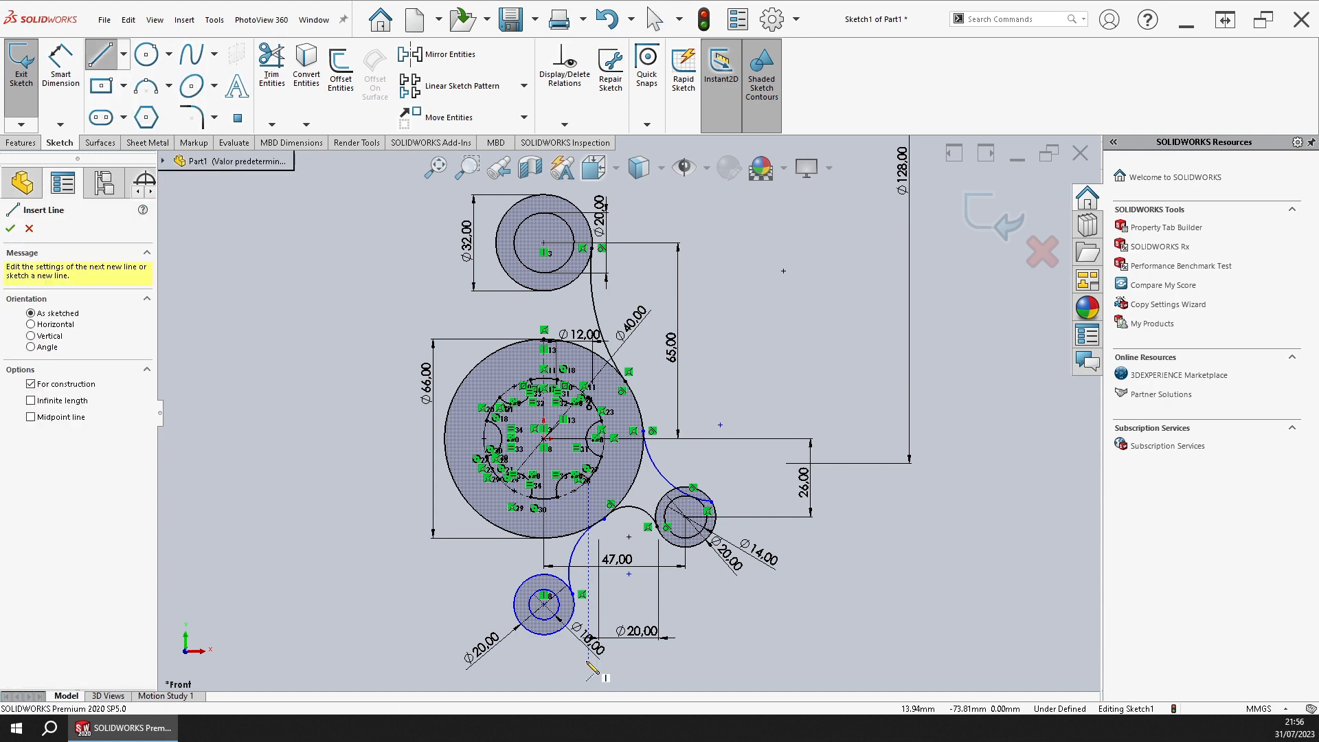
click(544, 603)
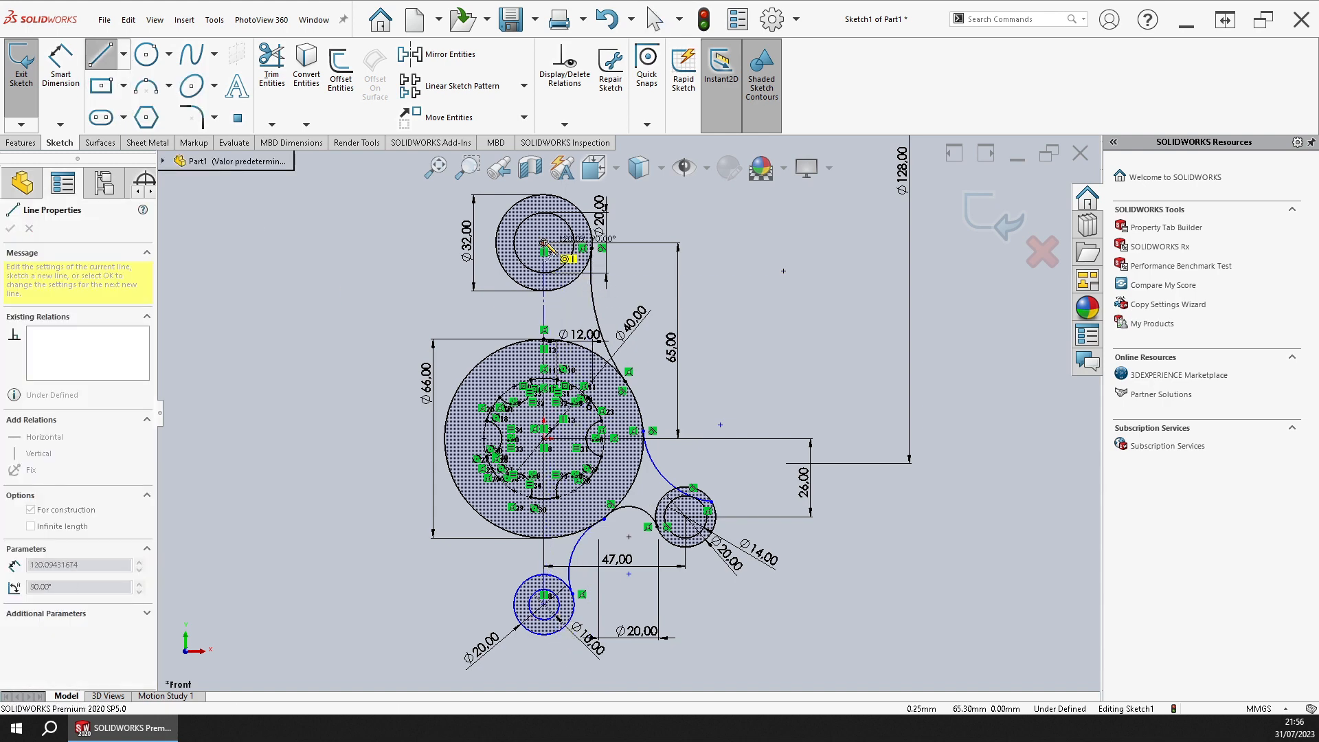
key(Escape)
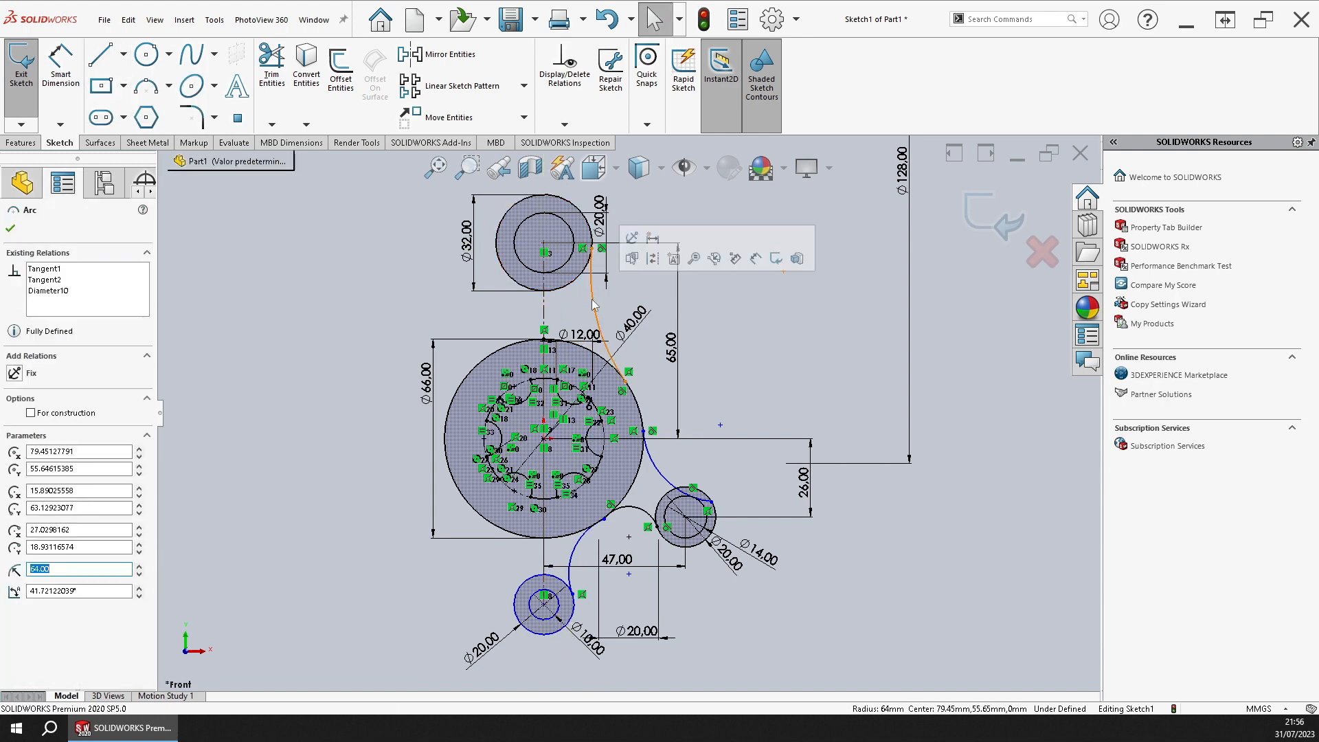
click(600, 314)
ctrl+click(659, 471)
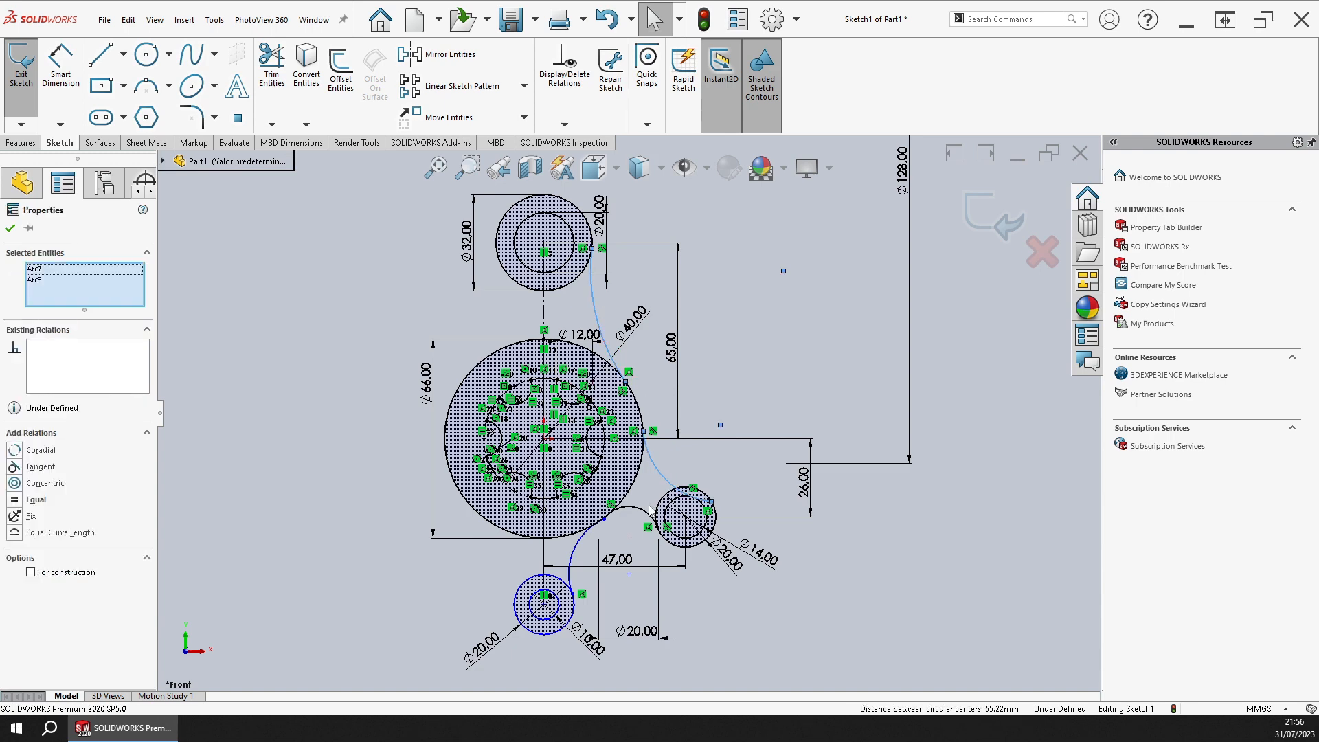
key(Escape)
Step: Delete the upper-right connecting arc's tangency with the 14 mm circle and make the arc tangent to the surrounding 20 mm circle
scroll(687, 508, down, 5)
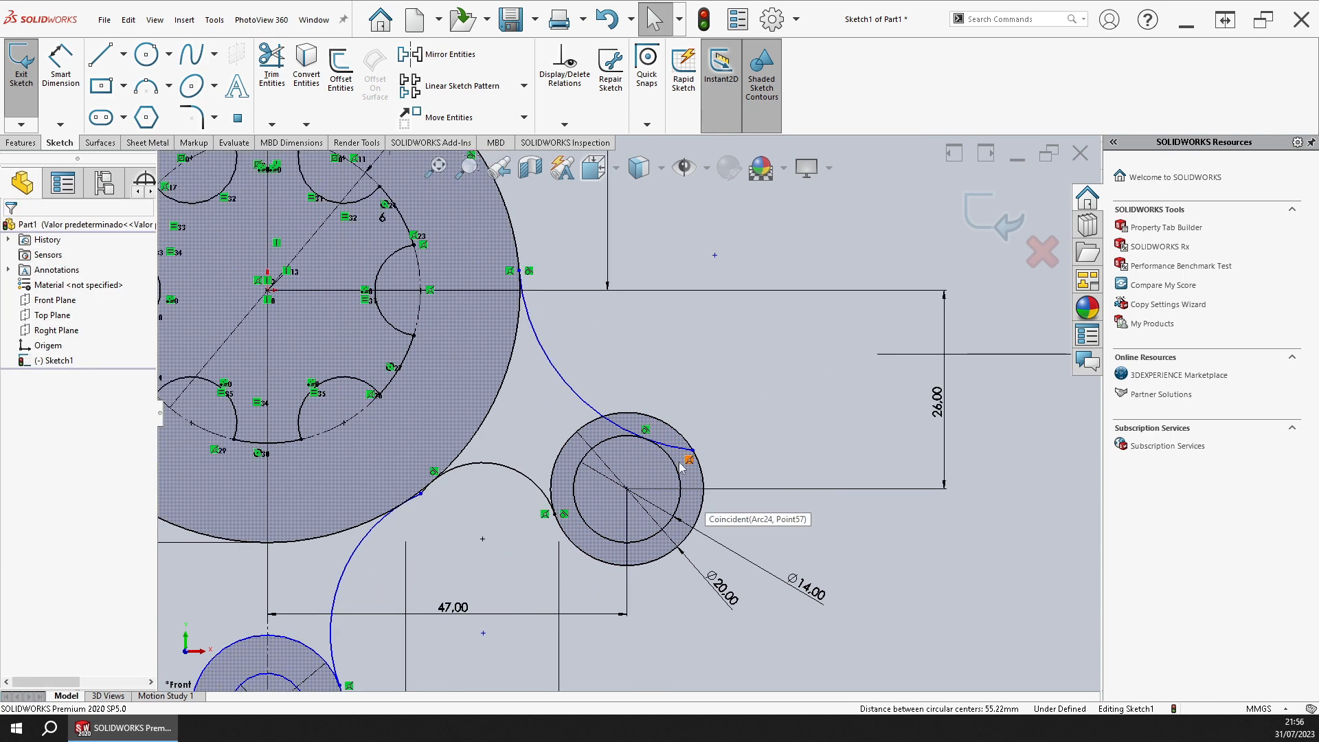
click(645, 434)
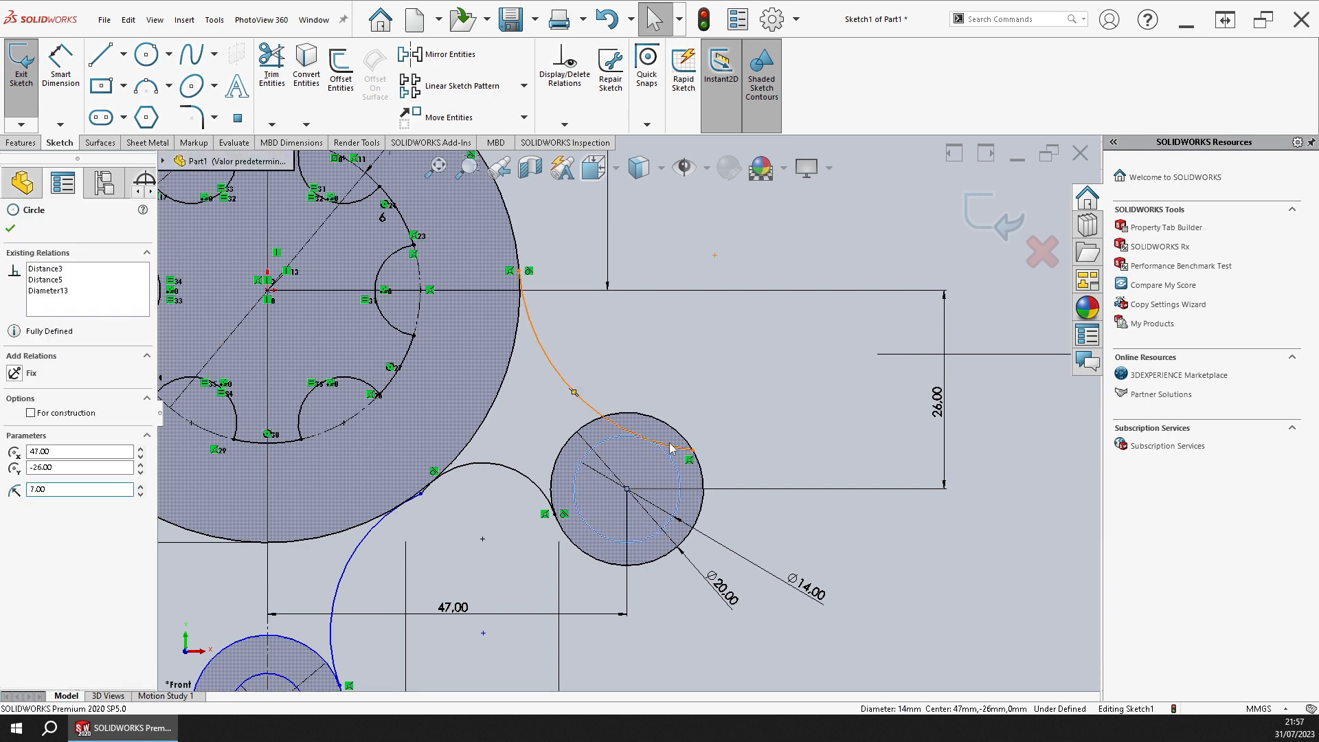
ctrl+click(650, 417)
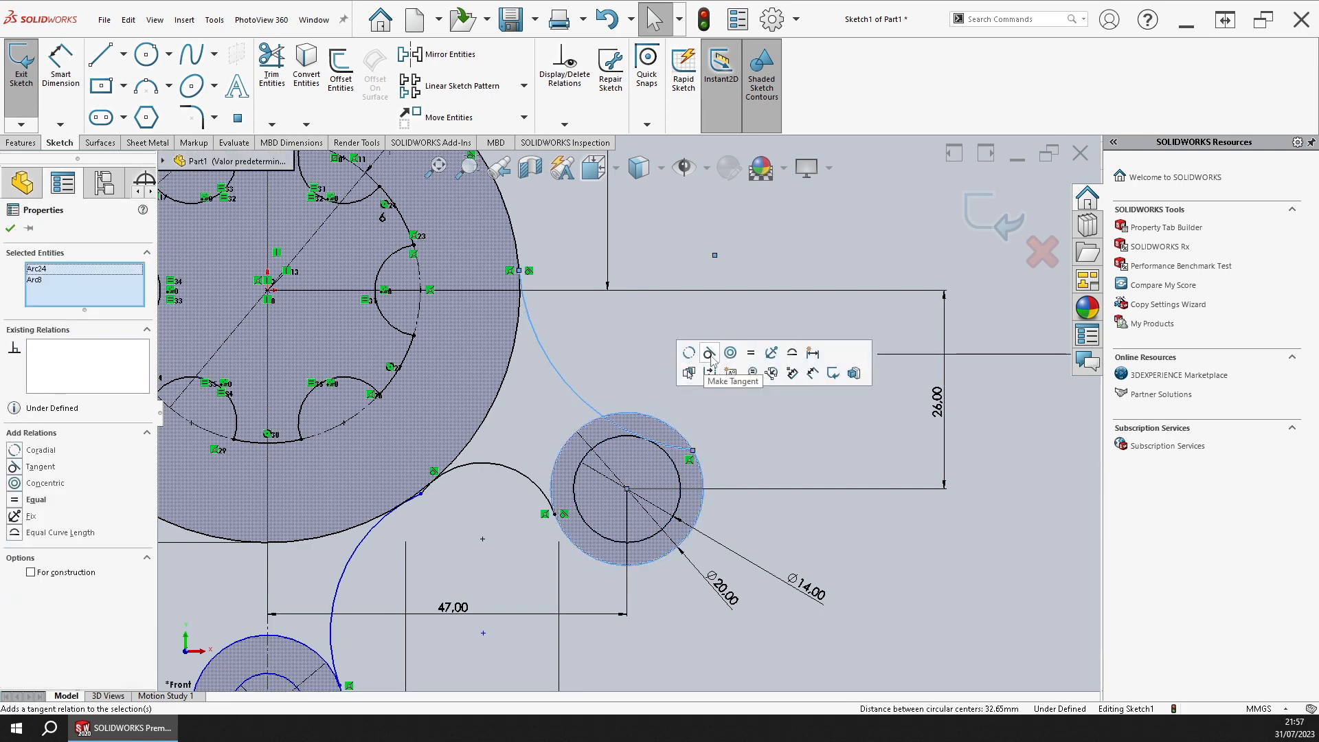
click(699, 402)
scroll(494, 484, up, 5)
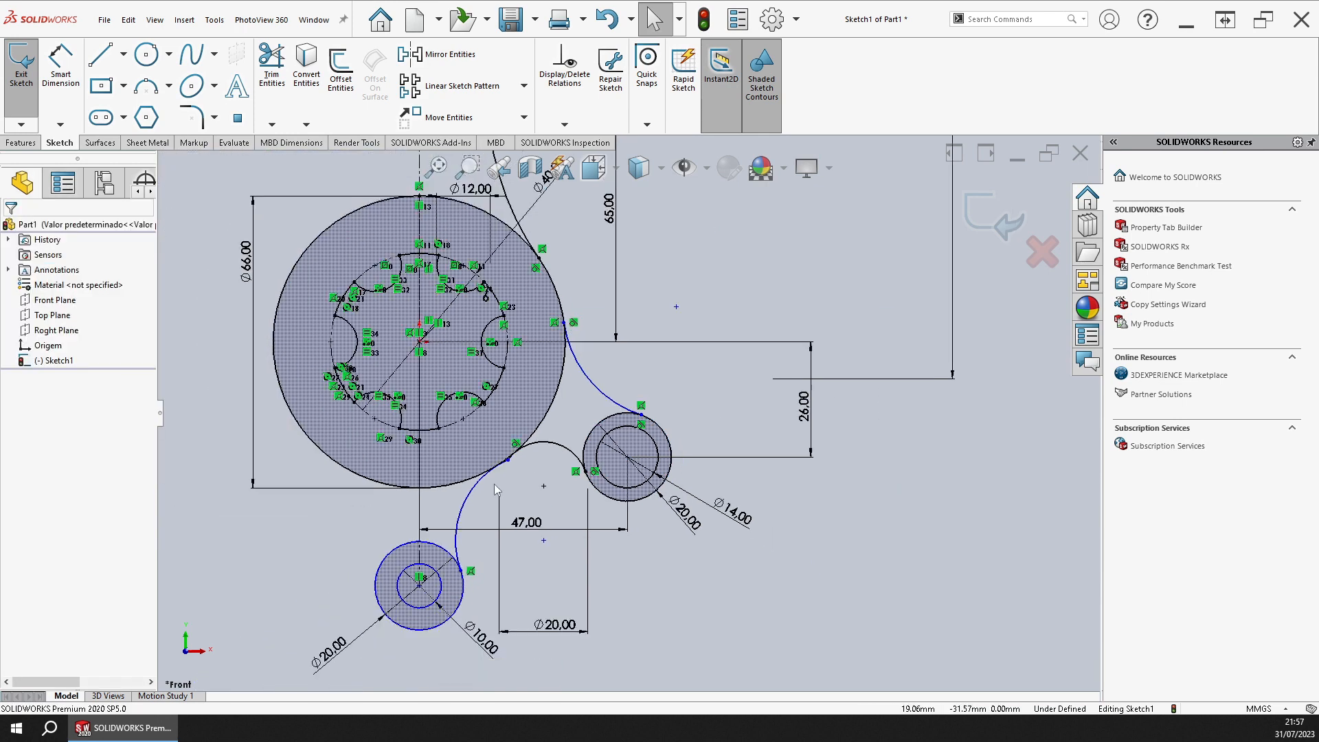
Step: Trim the overhanging ends where the two lower connecting arcs meet beside the 66 mm circle
scroll(528, 494, down, 2)
scroll(622, 412, up, 3)
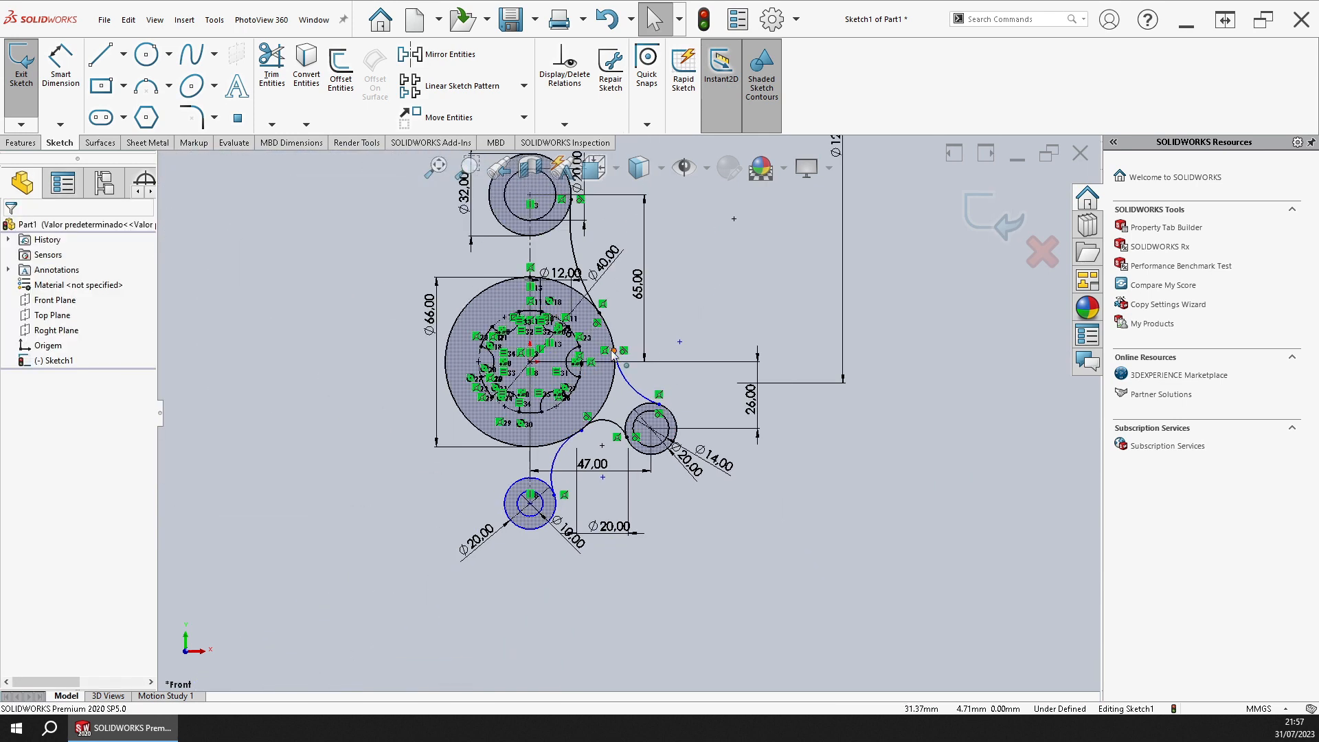
scroll(613, 352, down, 10)
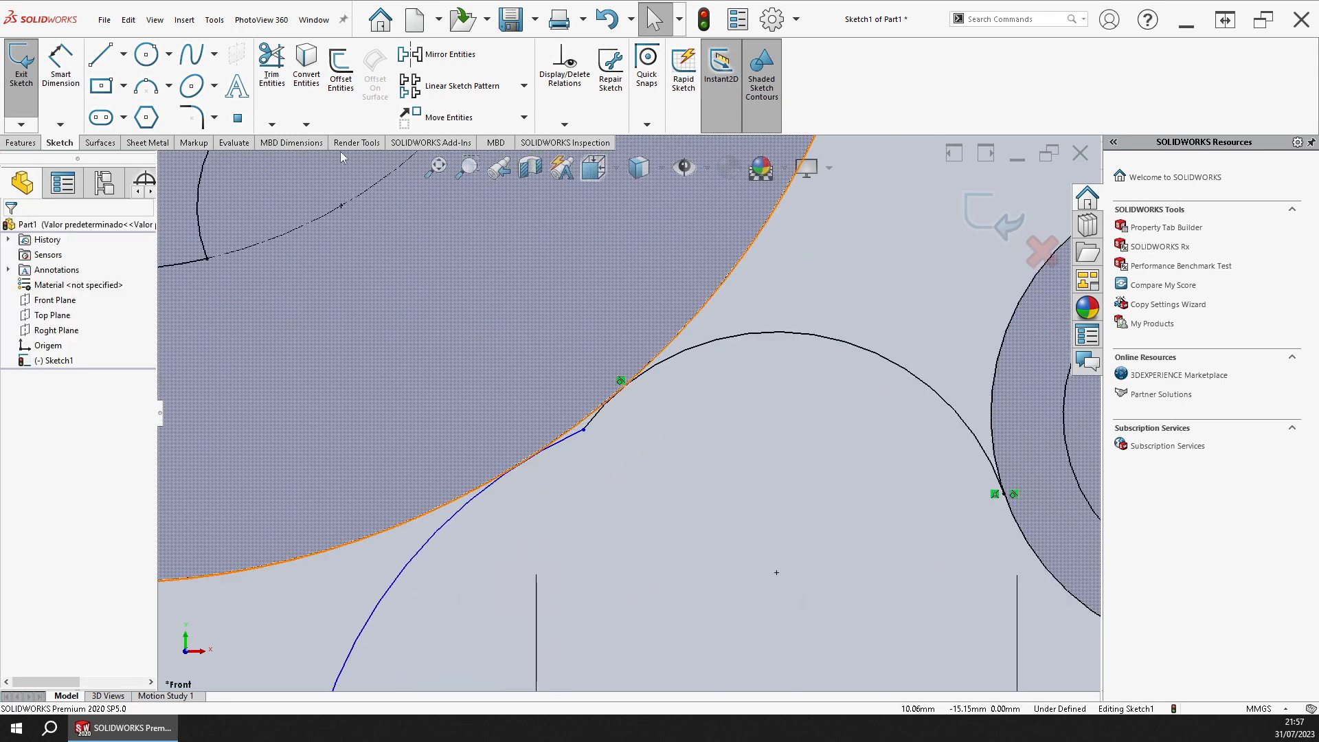
click(272, 66)
scroll(656, 439, down, 3)
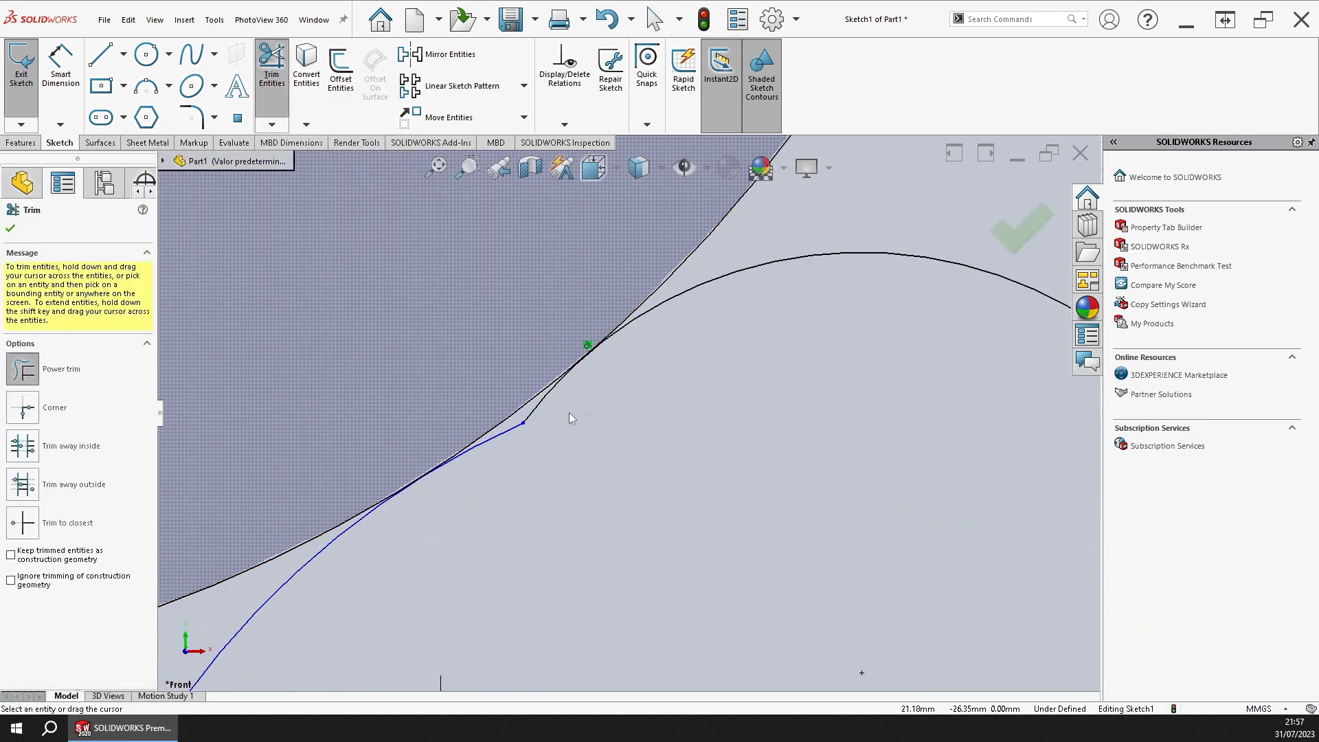
drag(523, 427, 512, 437)
scroll(612, 508, up, 15)
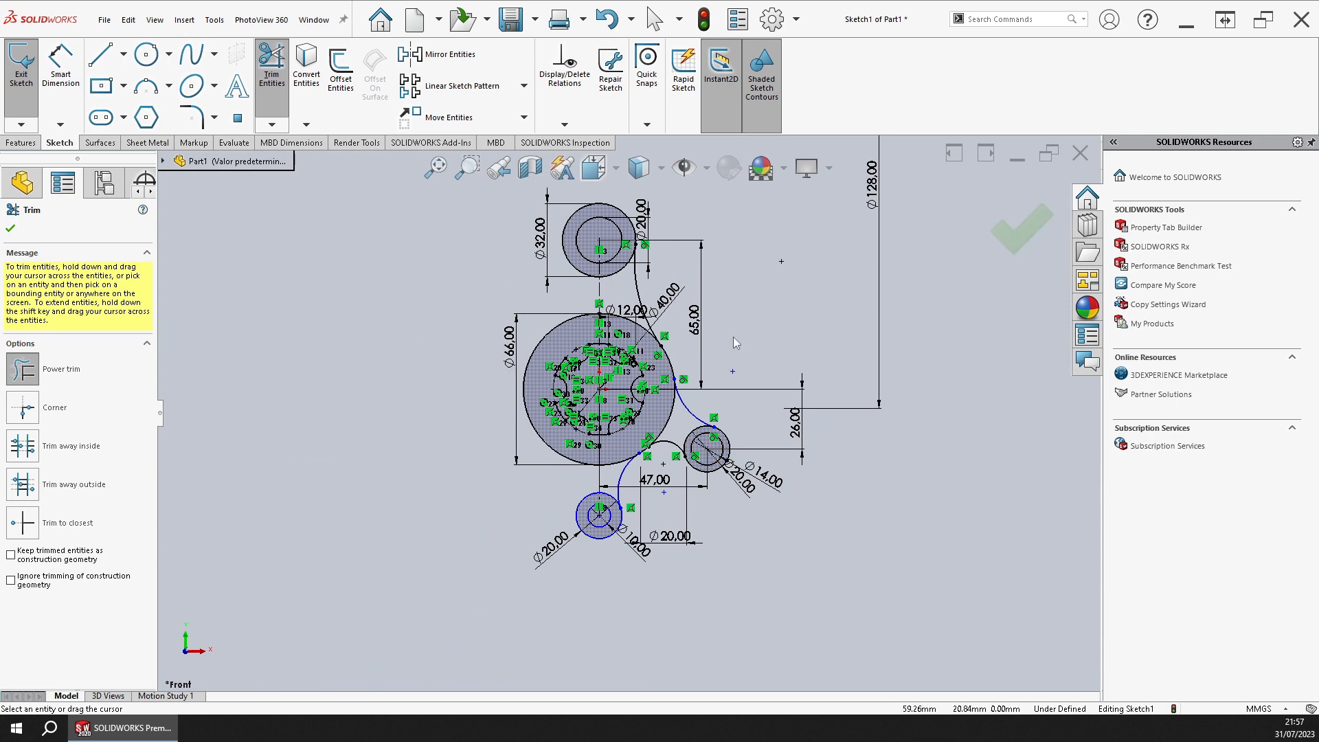
scroll(733, 336, down, 2)
key(Escape)
Step: Mirror the four right-hand connecting arcs and the lower-right boss's 20 mm and 14 mm circles about the vertical centerline
click(614, 292)
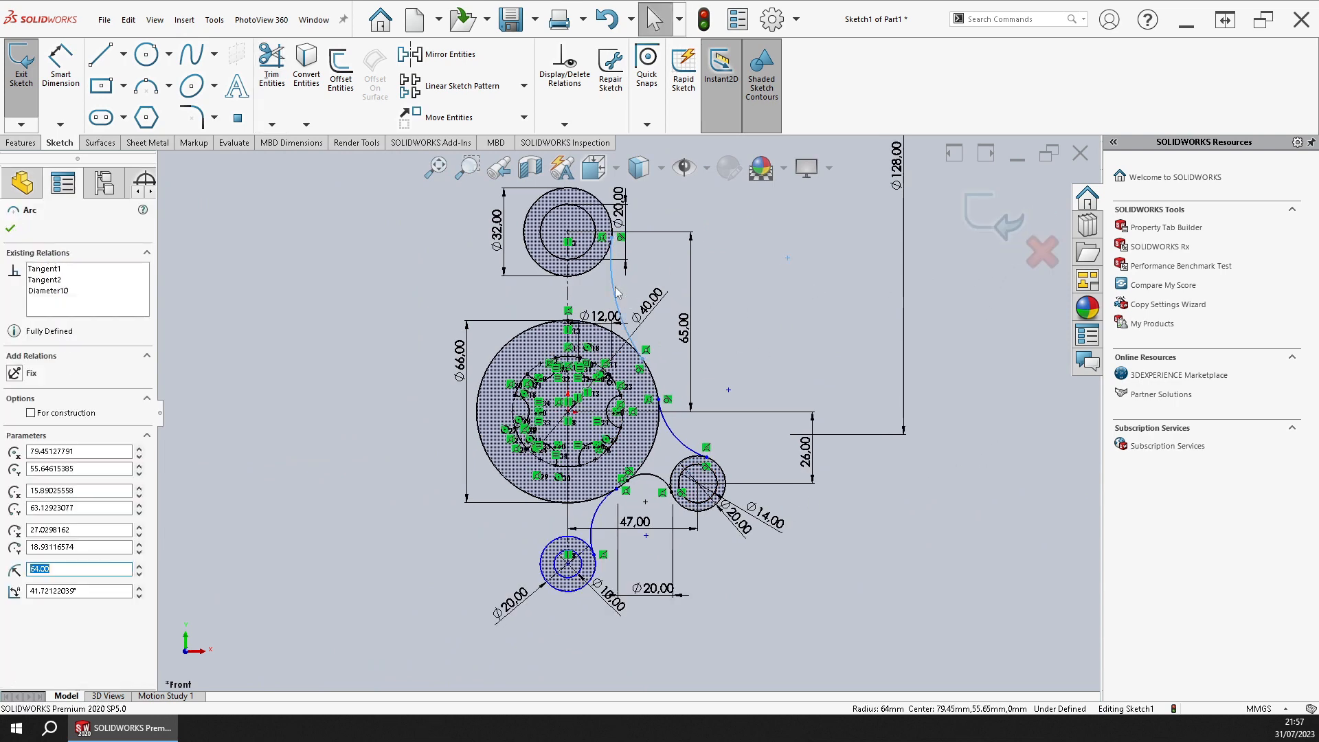
key(Escape)
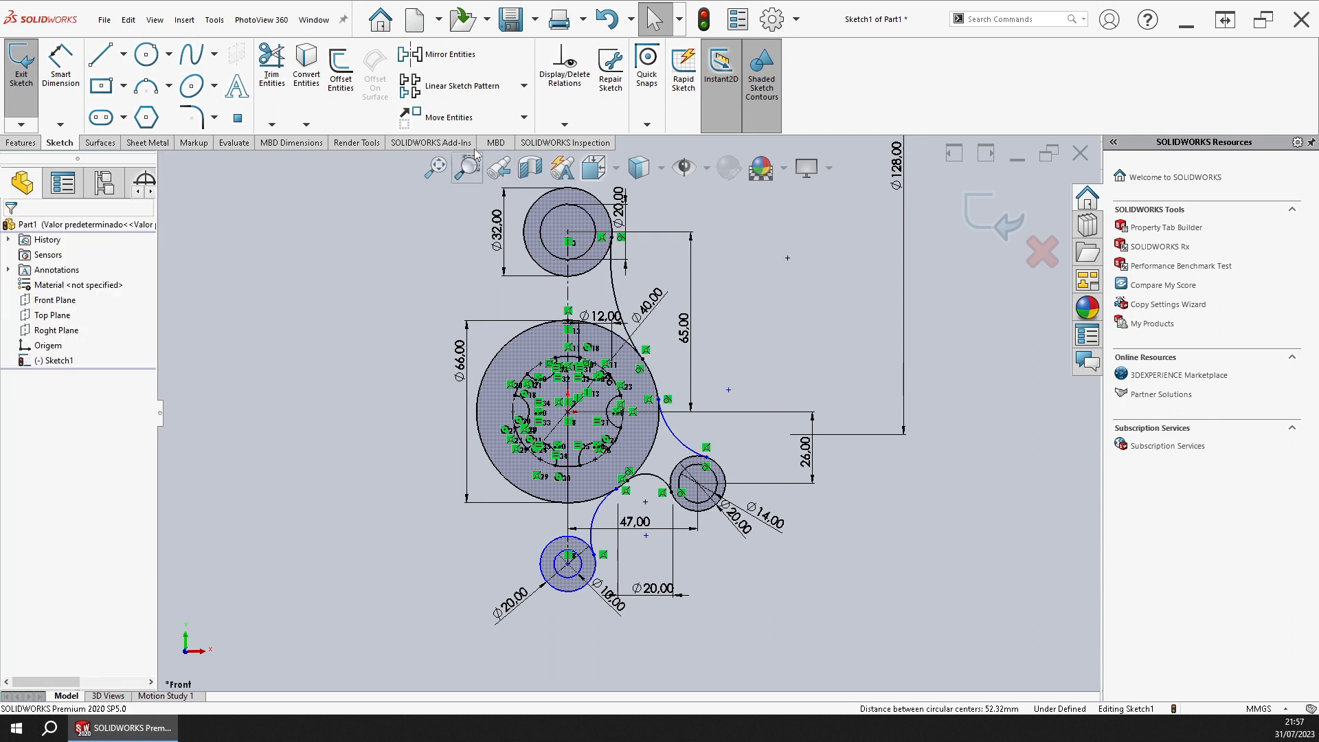
click(446, 56)
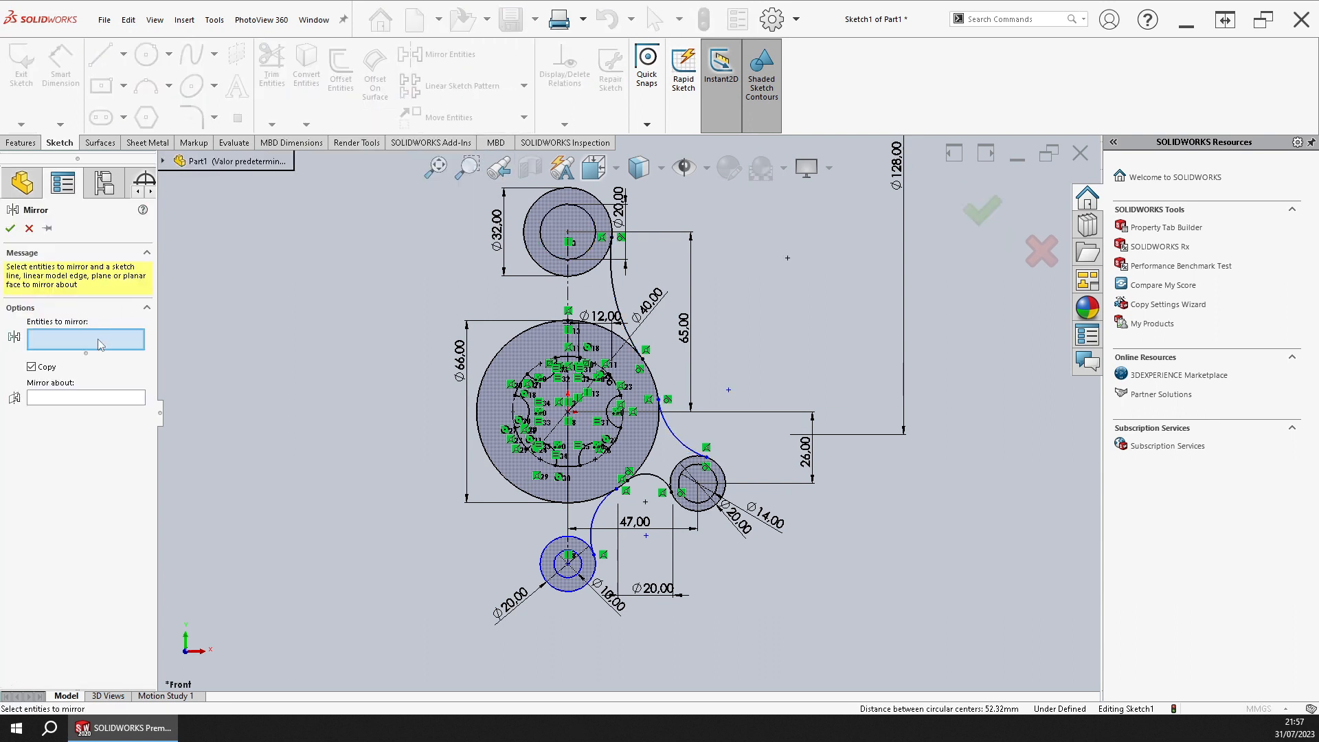
click(614, 300)
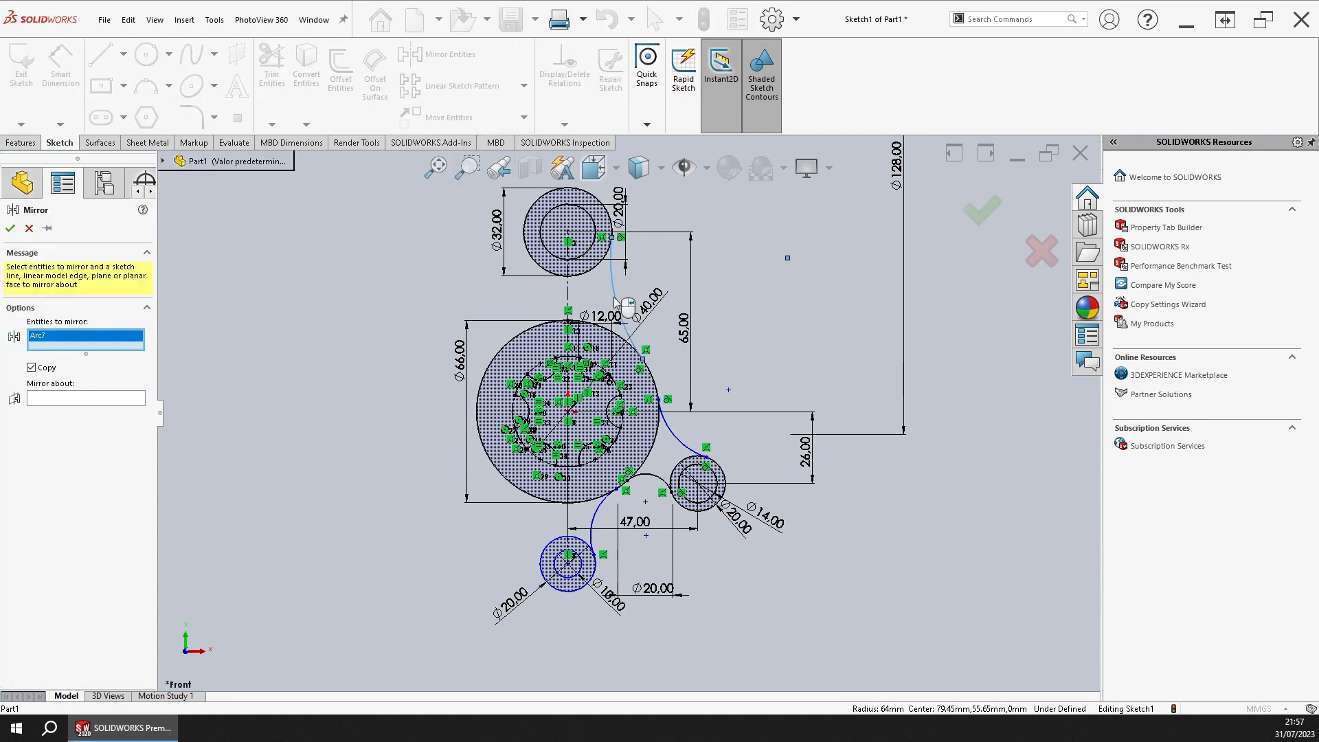
click(680, 443)
click(658, 481)
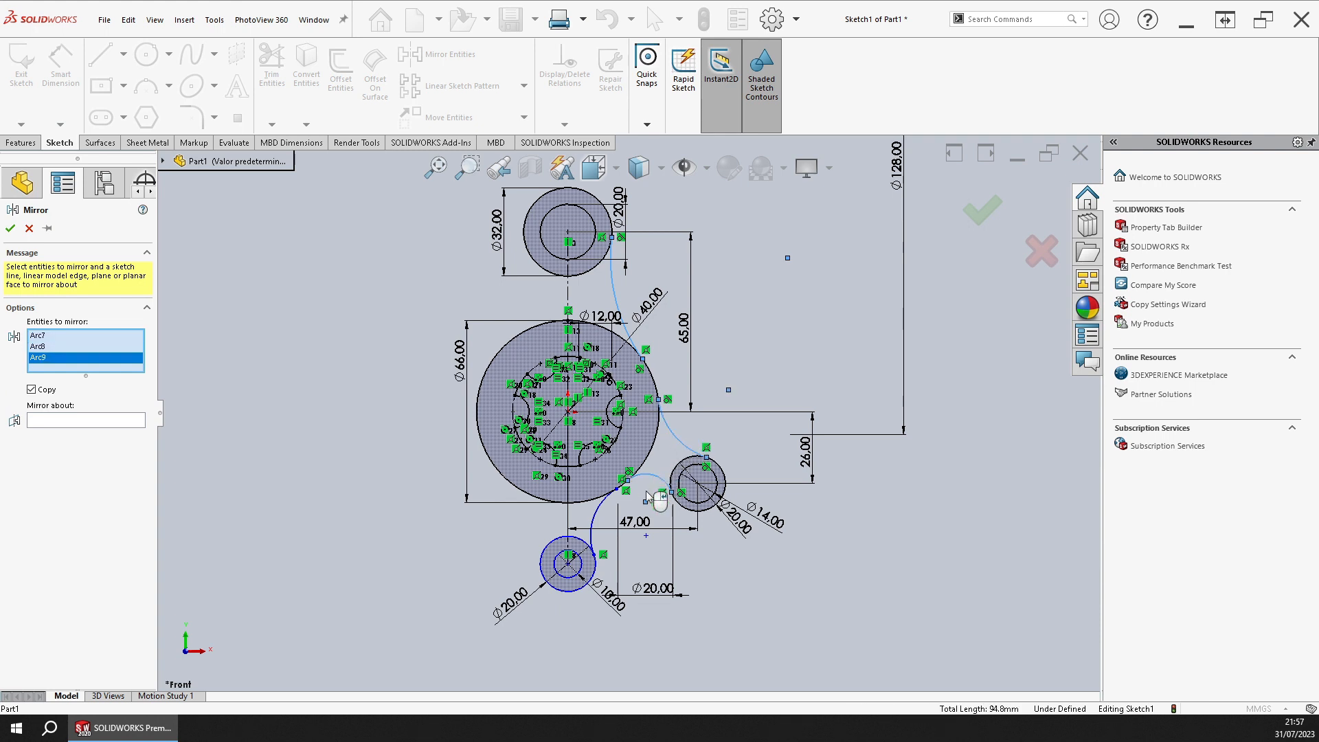
click(597, 520)
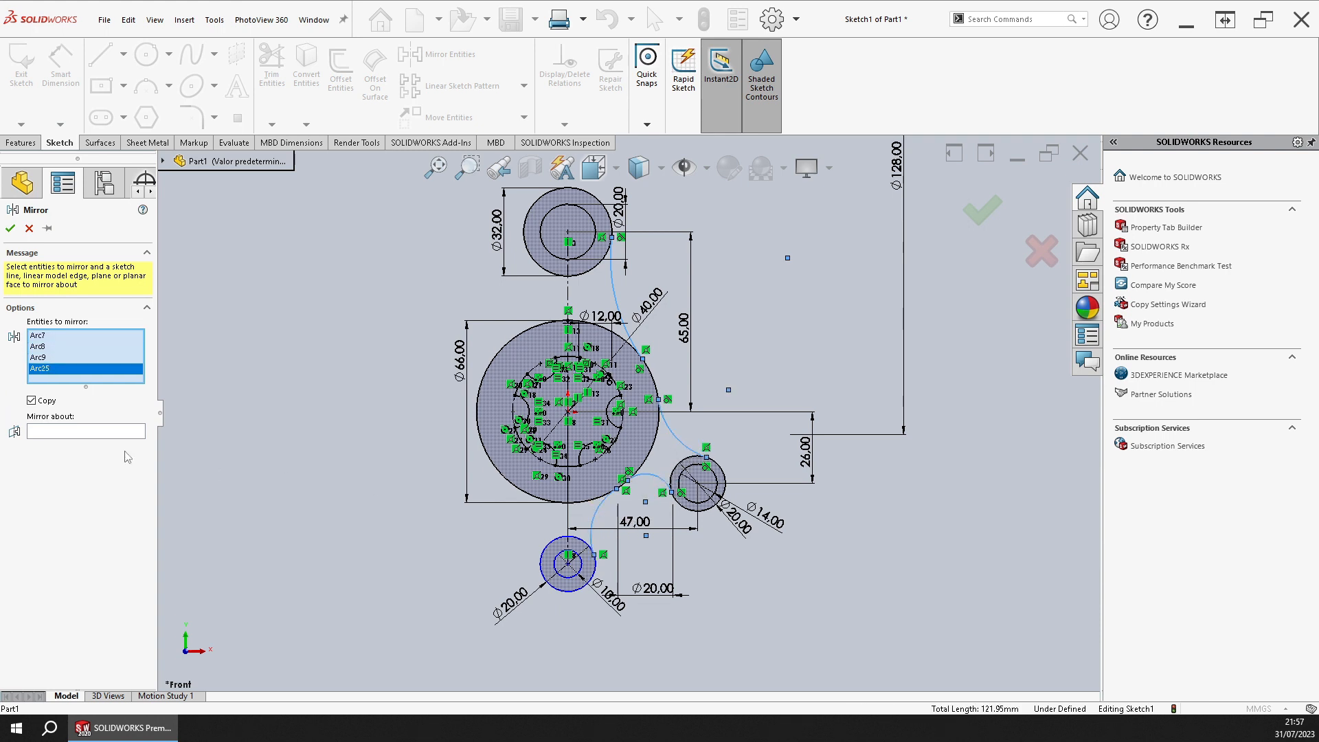
click(96, 431)
click(569, 297)
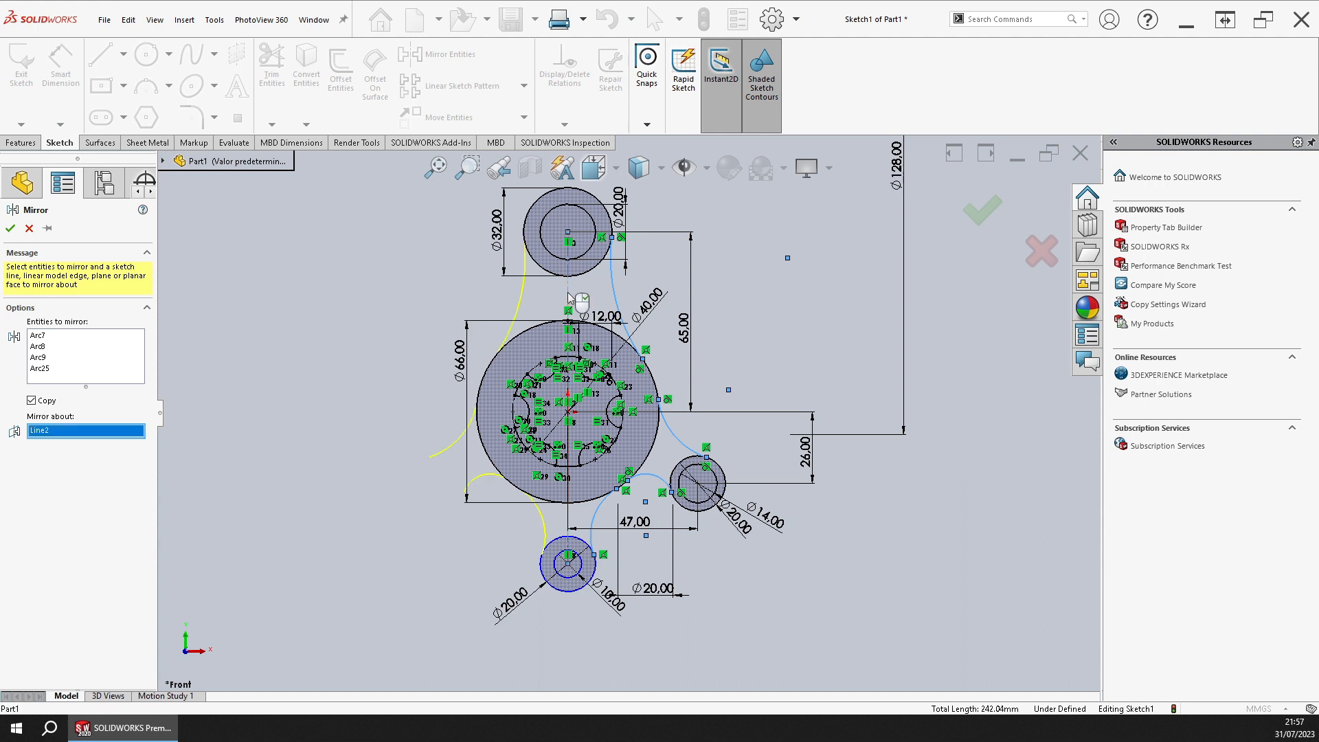
click(123, 347)
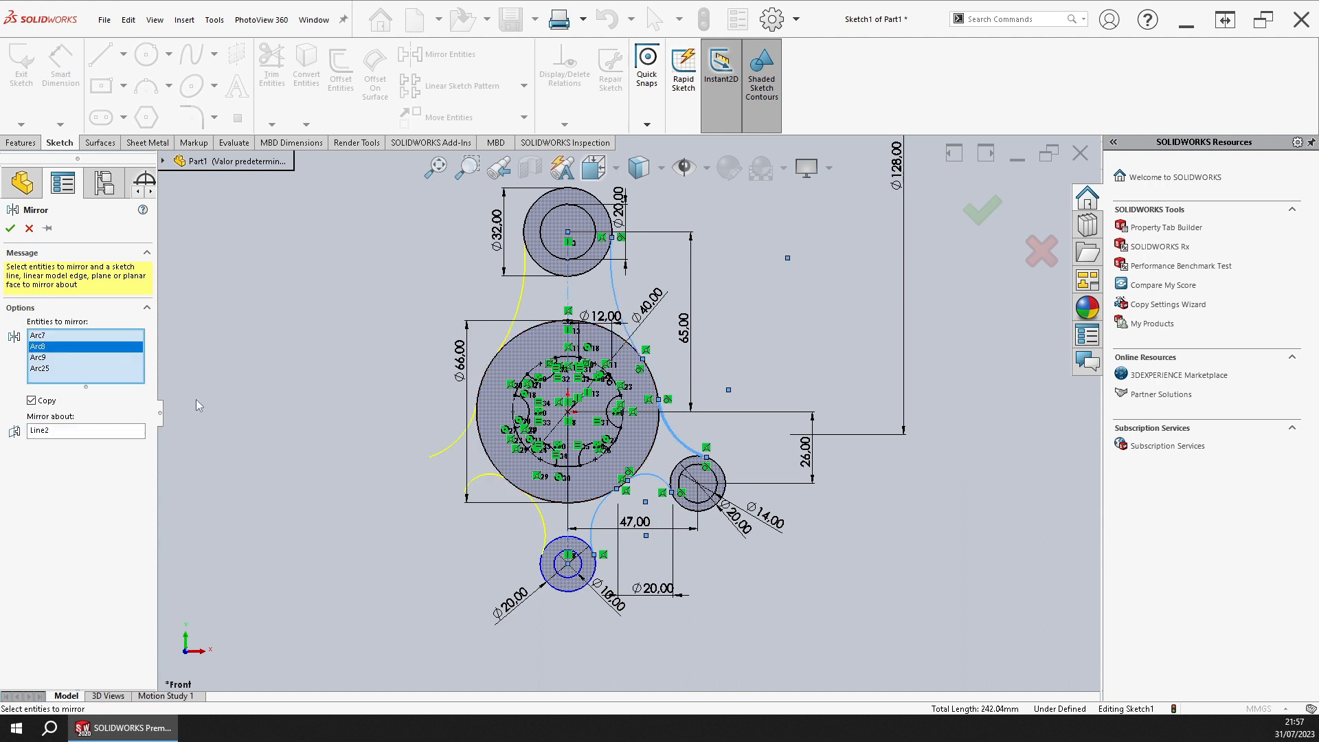
click(688, 476)
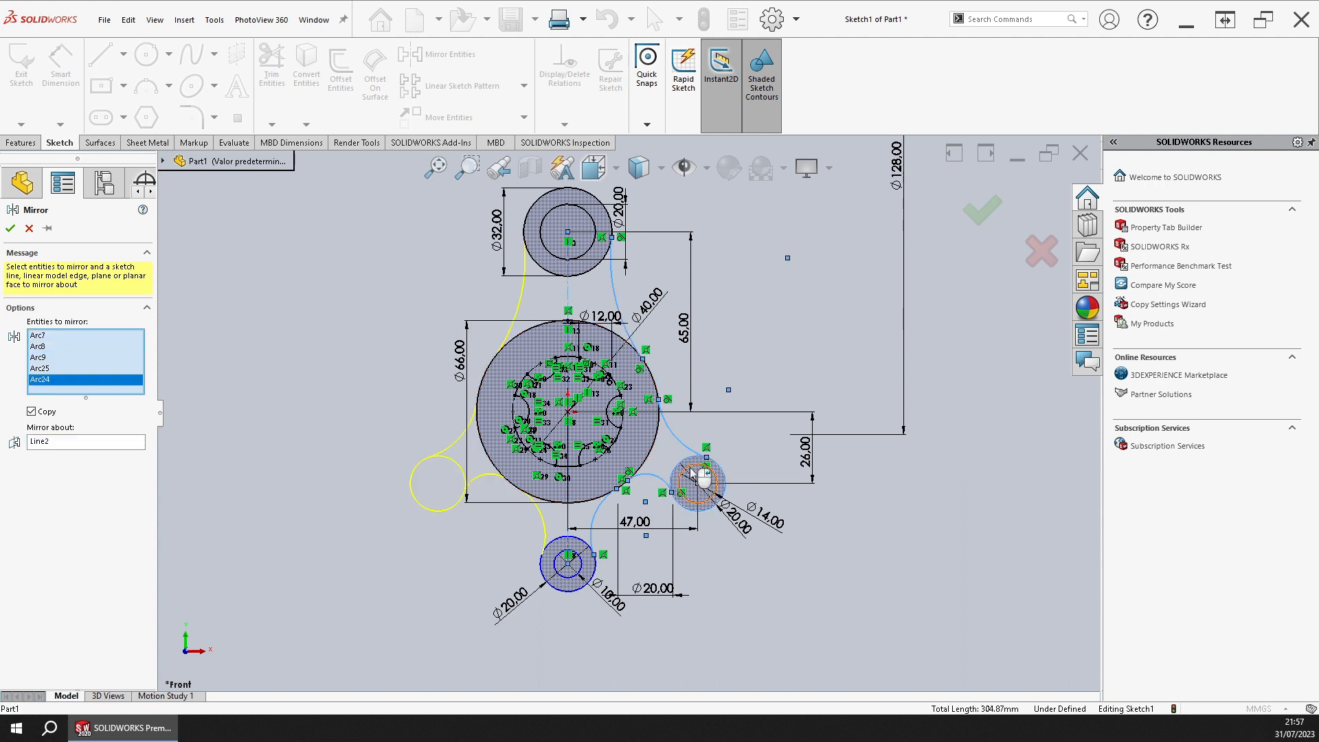
click(694, 473)
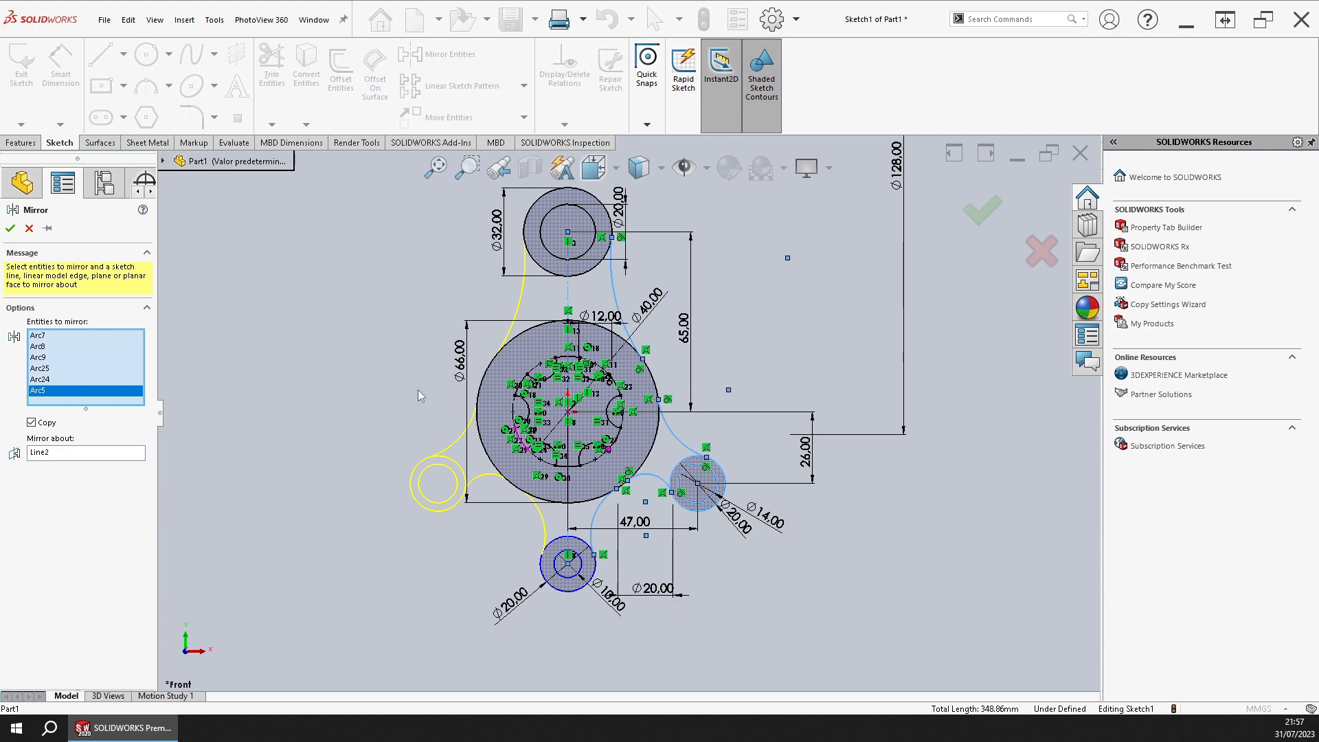
click(11, 228)
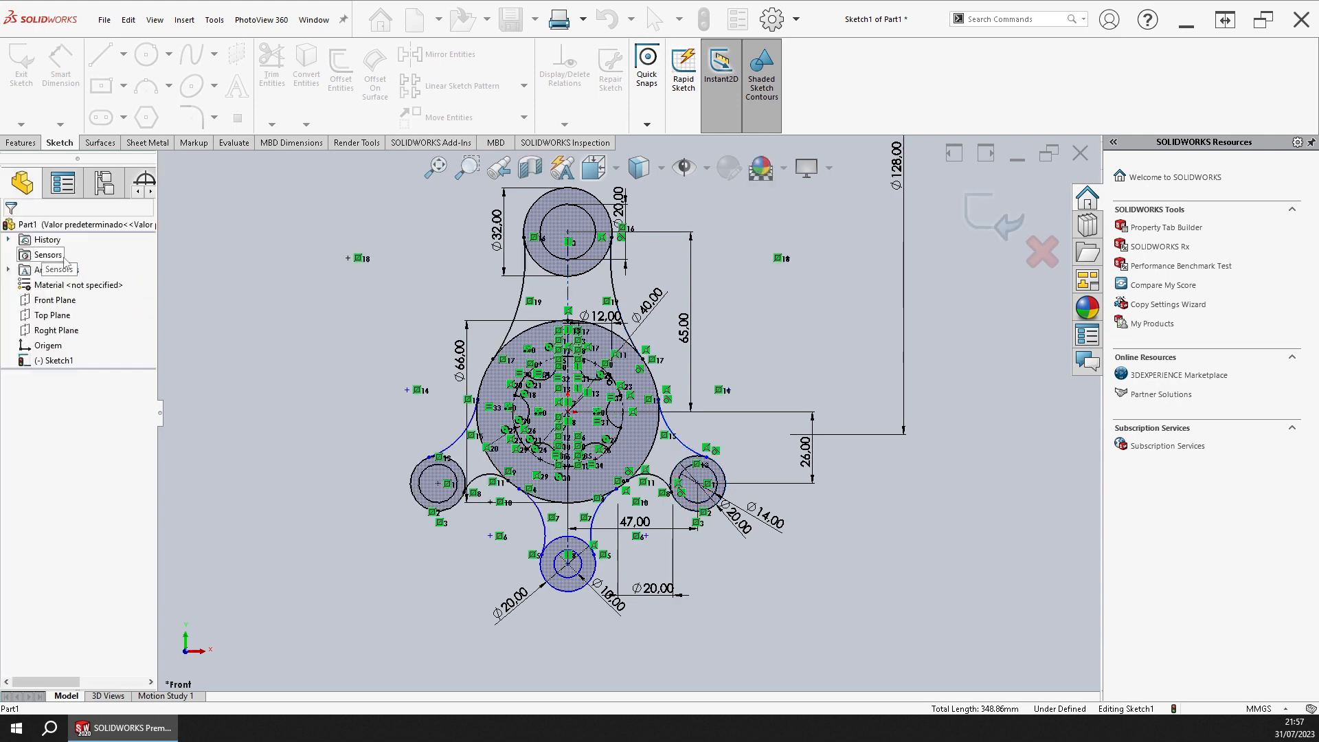
Step: Trim the top boss's lower 32 mm arc and the 66 mm circle's upper arc between the upper connecting arcs
click(271, 65)
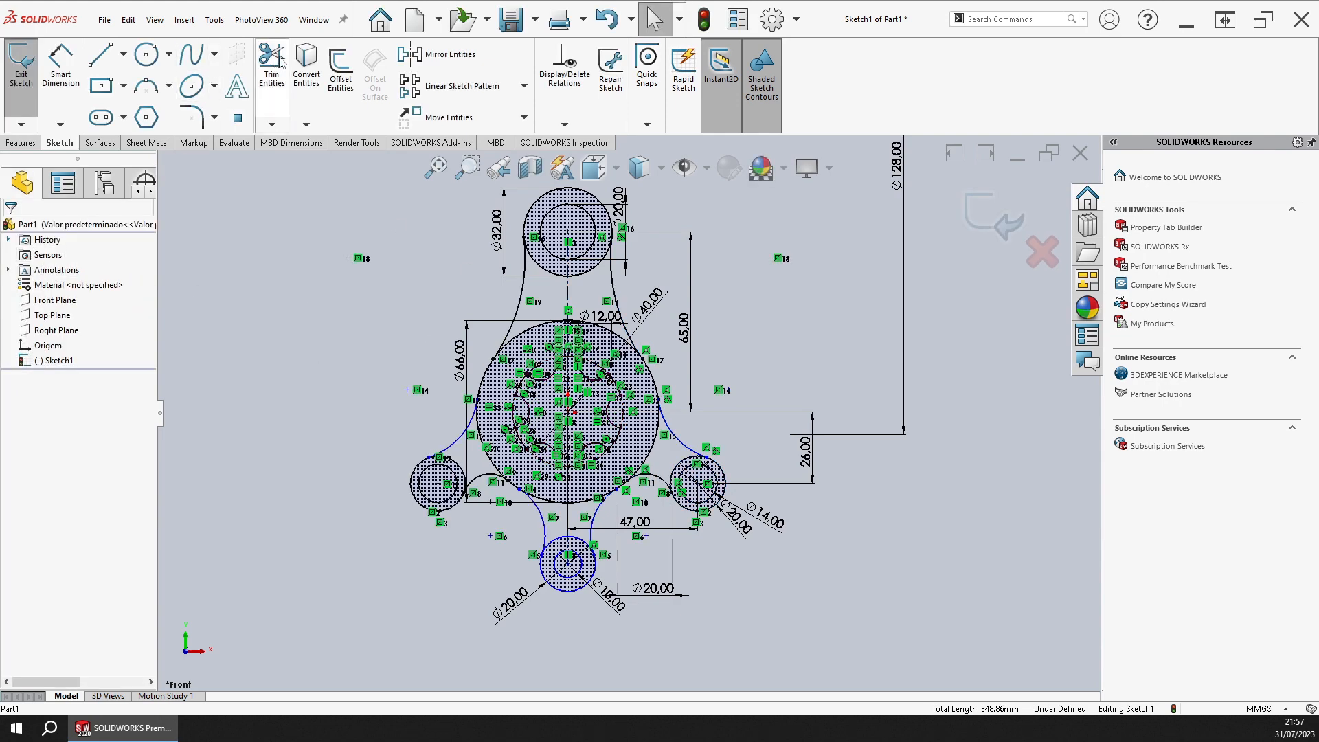
scroll(608, 386, down, 2)
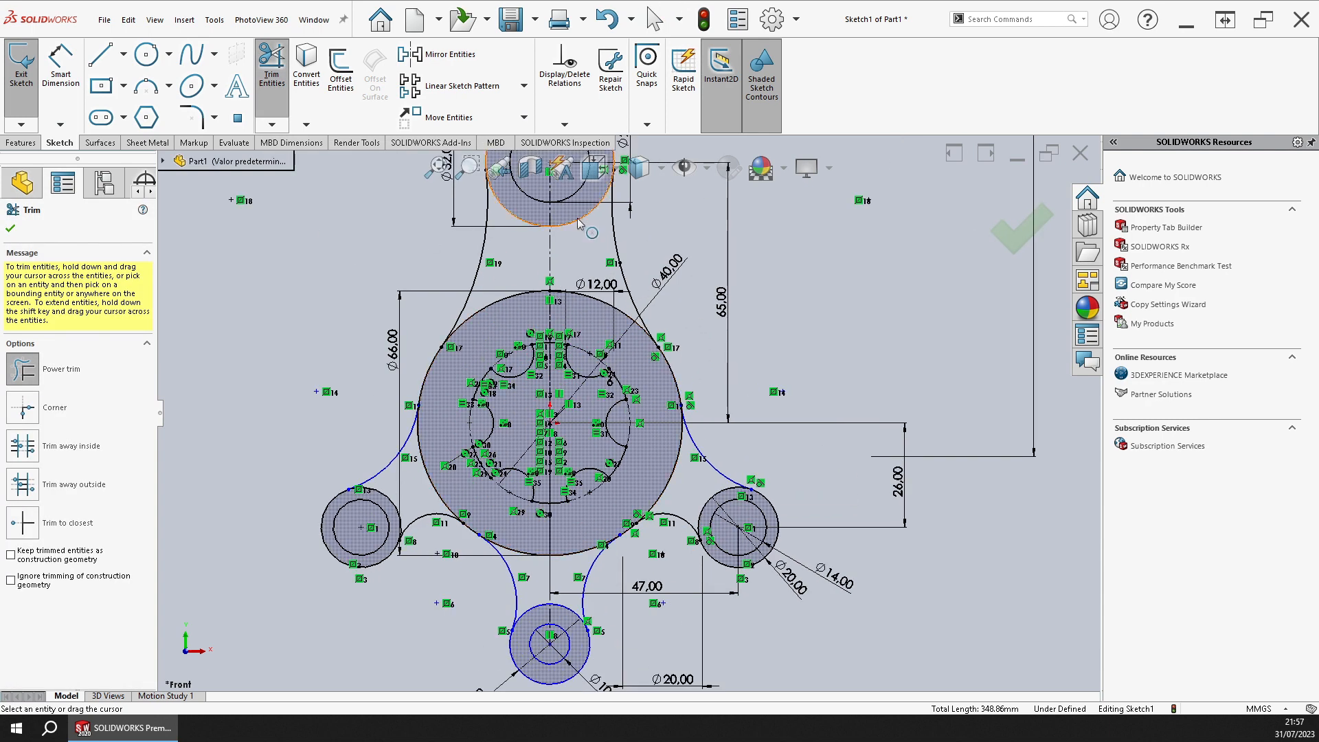
scroll(577, 218, up, 1)
scroll(611, 328, down, 3)
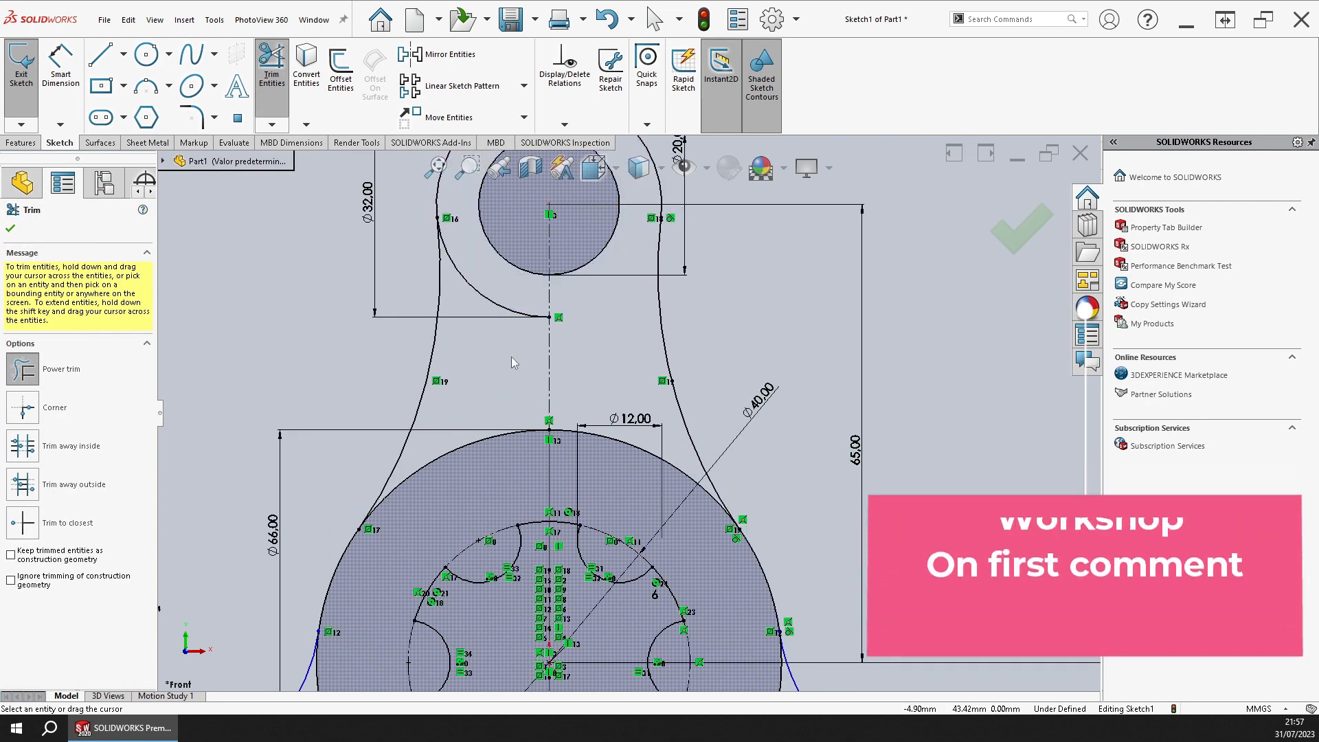
drag(511, 356, 500, 297)
scroll(621, 411, up, 2)
scroll(618, 450, down, 2)
drag(616, 376, 607, 431)
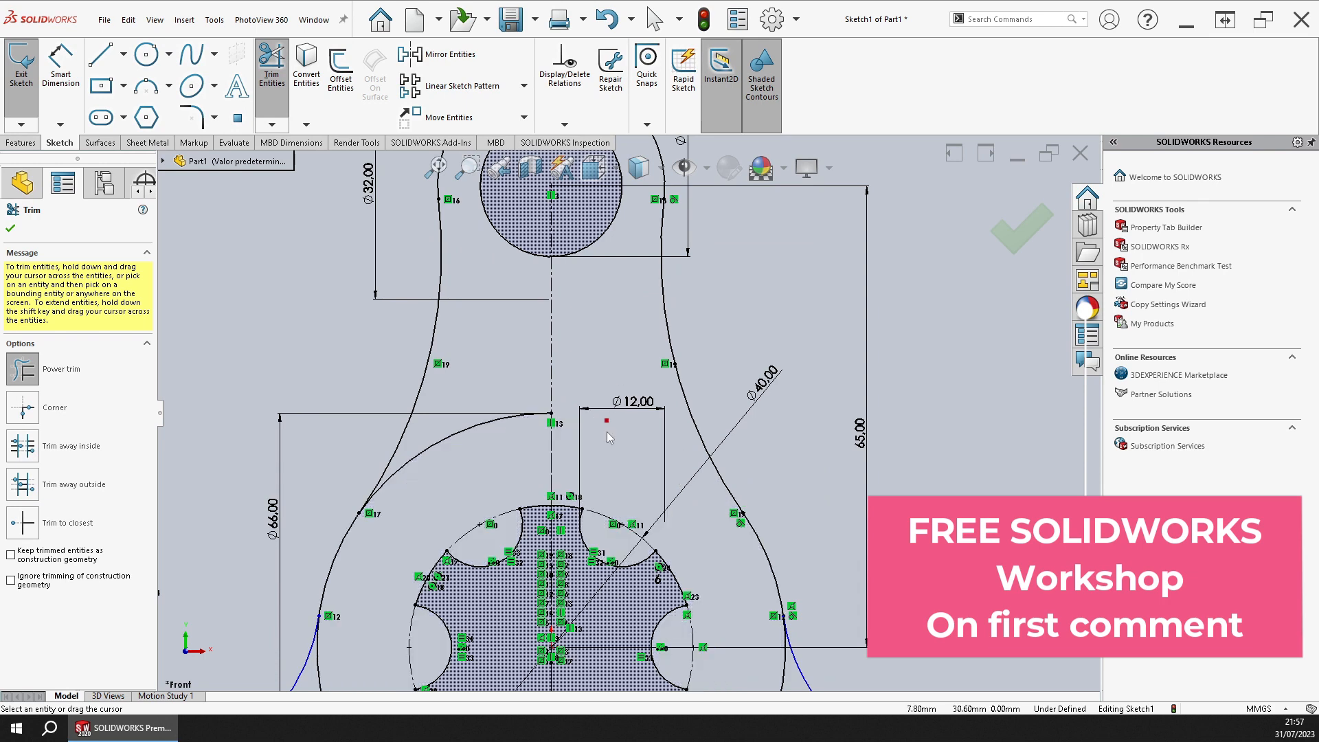
Step: Trim the 66 mm circle's remaining arcs and the inner arcs of the two side bosses' 20 mm circles
scroll(625, 412, up, 3)
scroll(640, 566, down, 4)
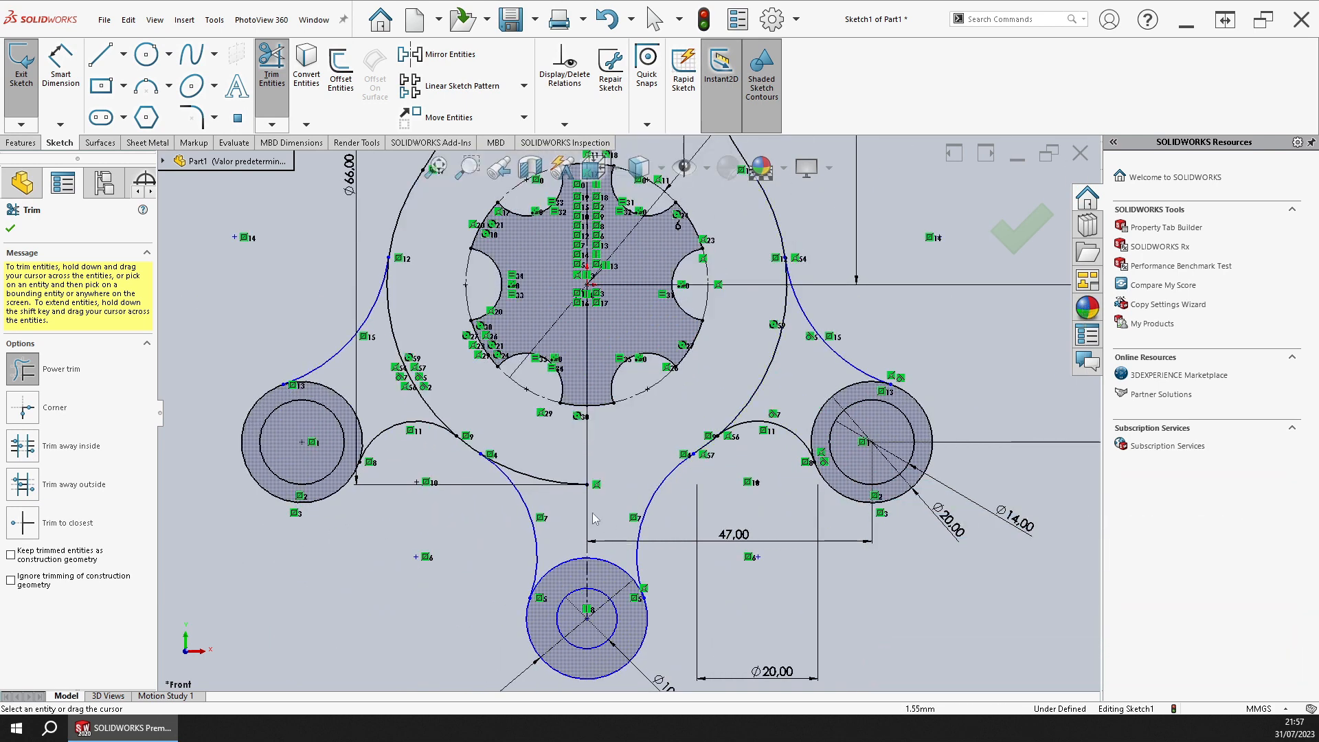
drag(548, 481, 545, 468)
drag(409, 377, 347, 412)
drag(738, 347, 832, 410)
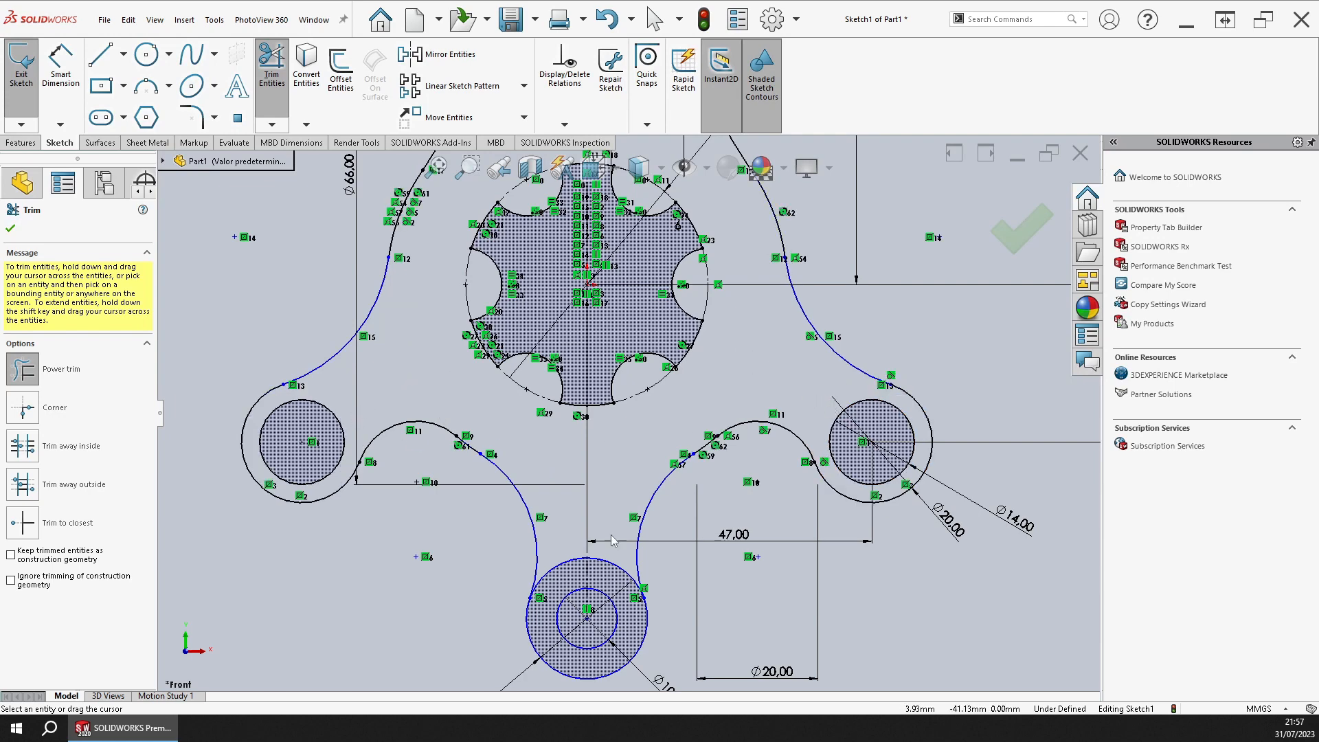
Step: Trim the upper arc of the bottom boss's 20 mm circle between the lower connecting arcs and finish trimming
drag(607, 561, 609, 571)
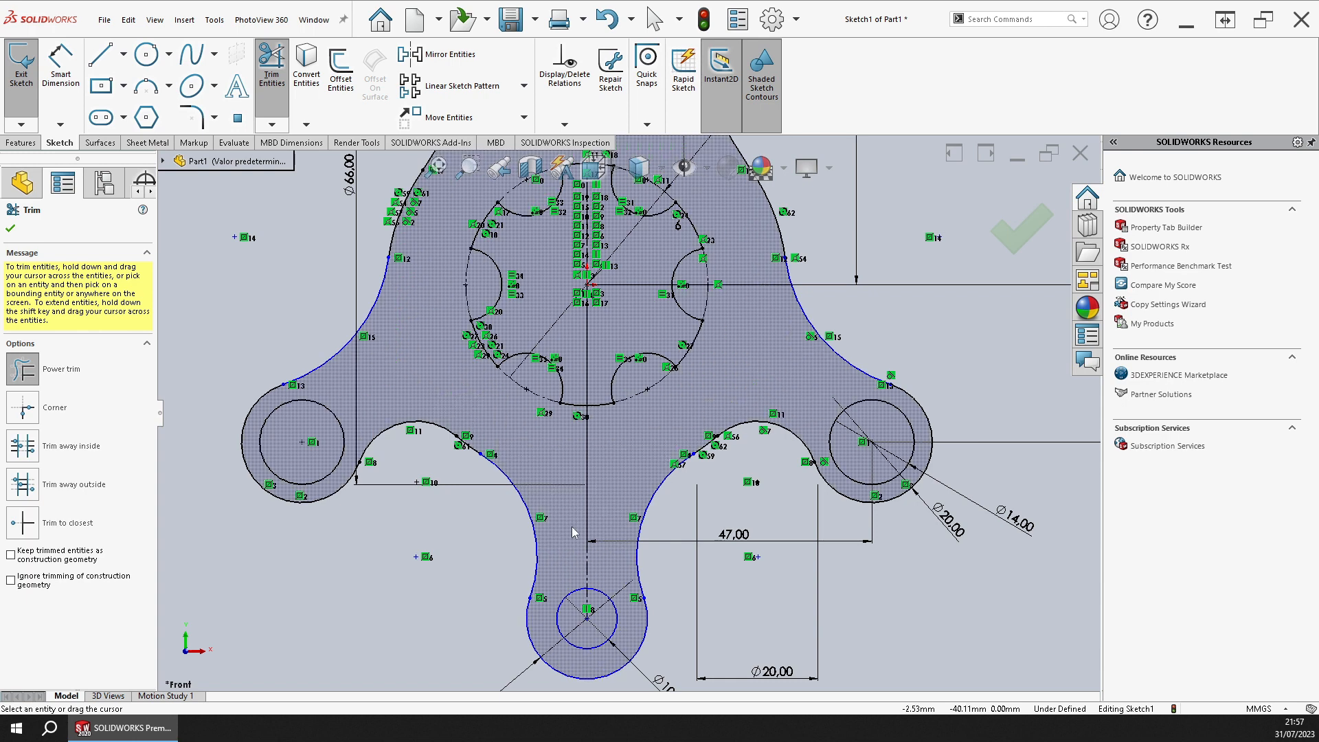
scroll(613, 484, up, 4)
scroll(644, 347, down, 4)
scroll(646, 346, down, 1)
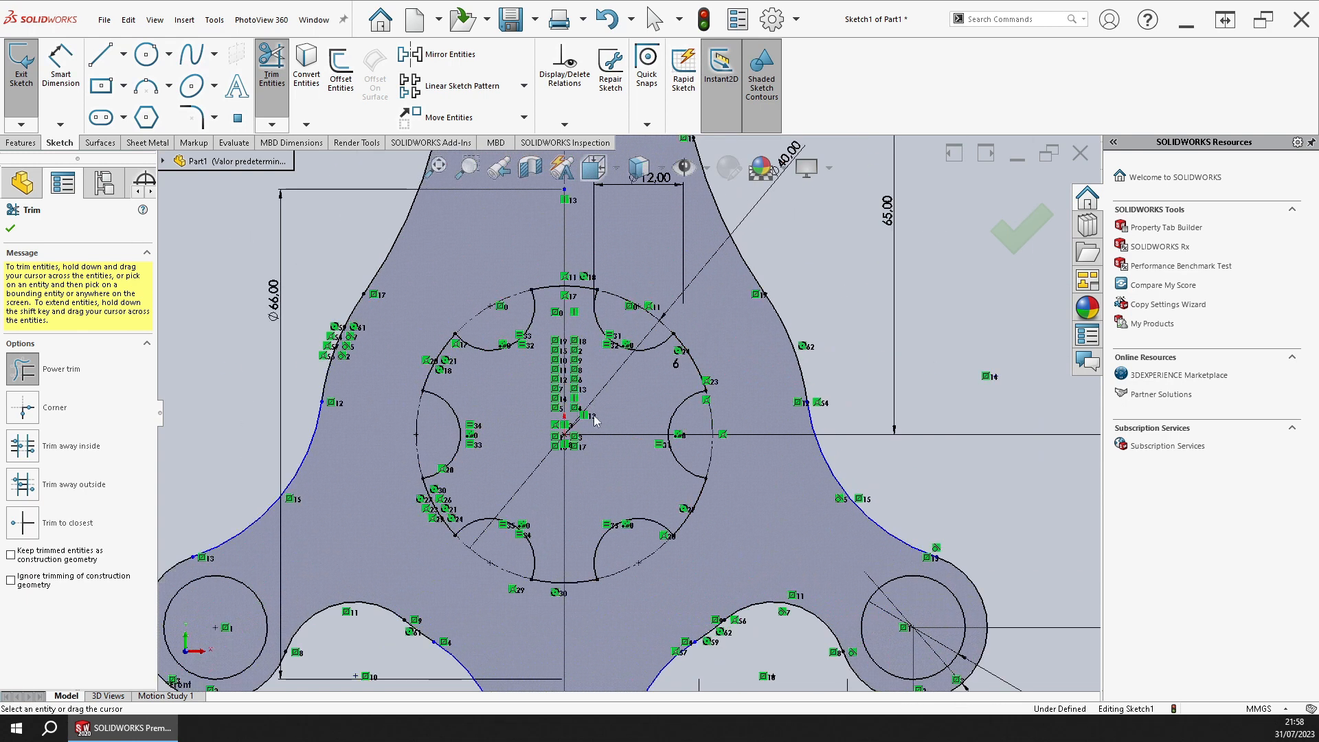
scroll(596, 418, up, 2)
scroll(598, 492, down, 2)
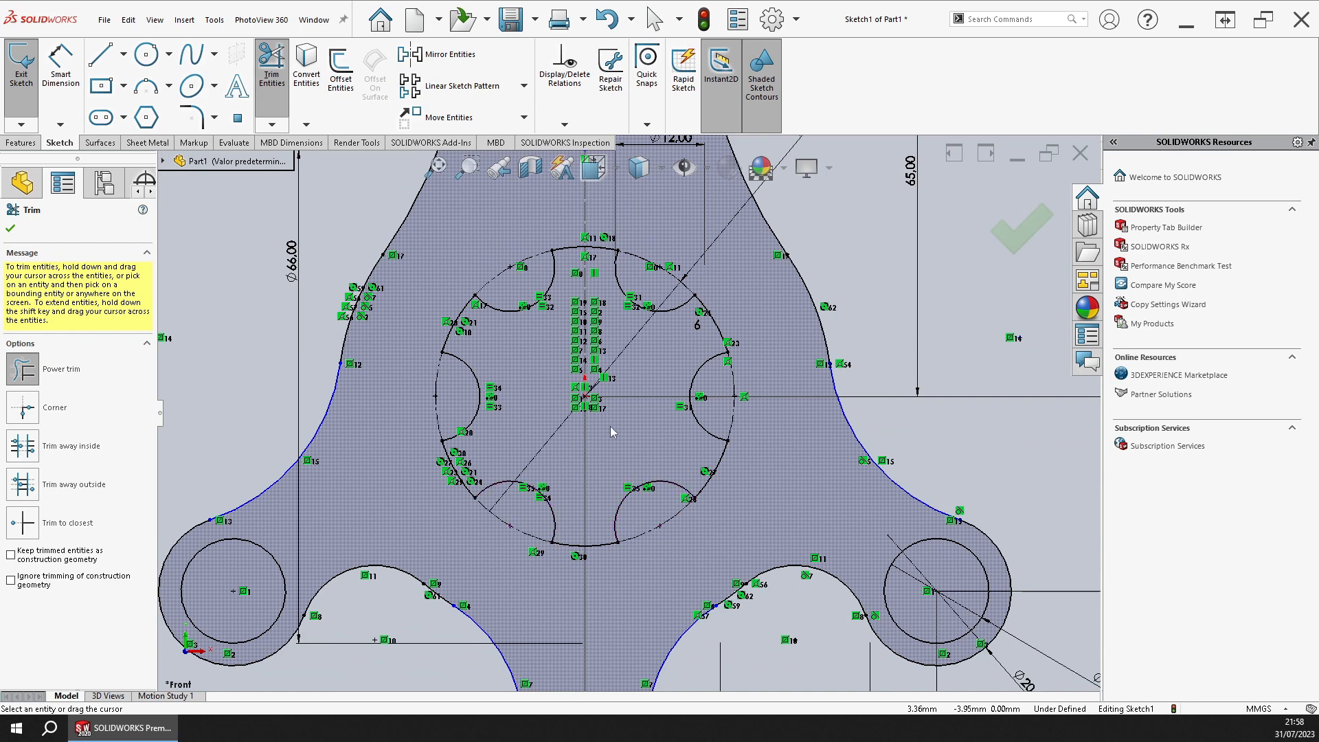
scroll(610, 432, down, 2)
scroll(597, 447, up, 5)
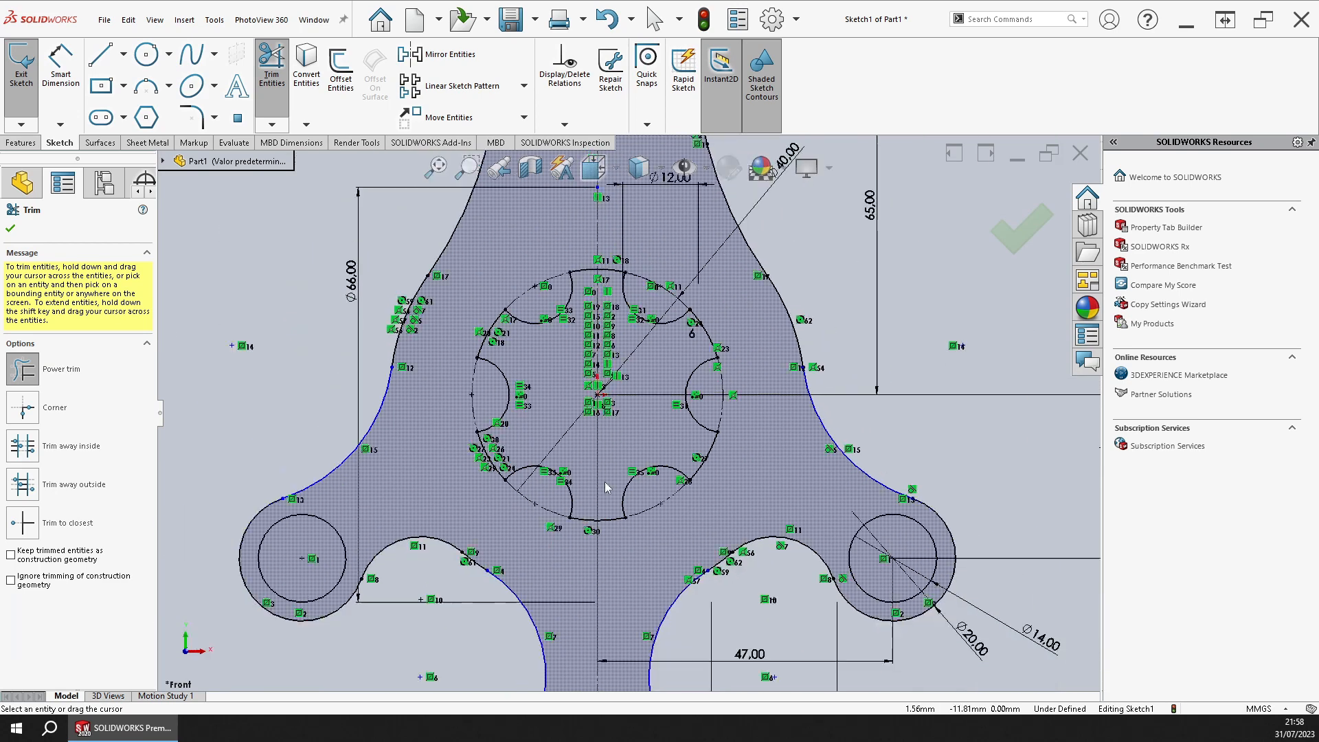
click(1019, 229)
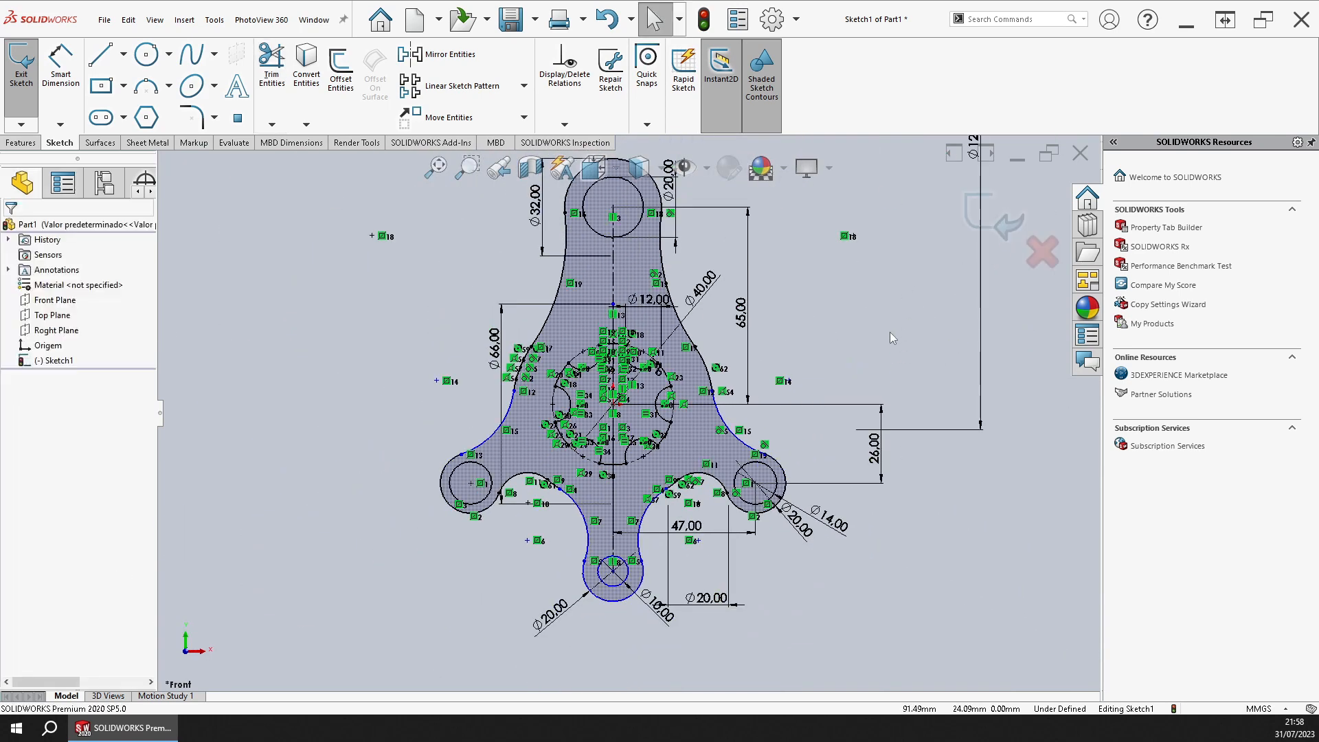
click(975, 220)
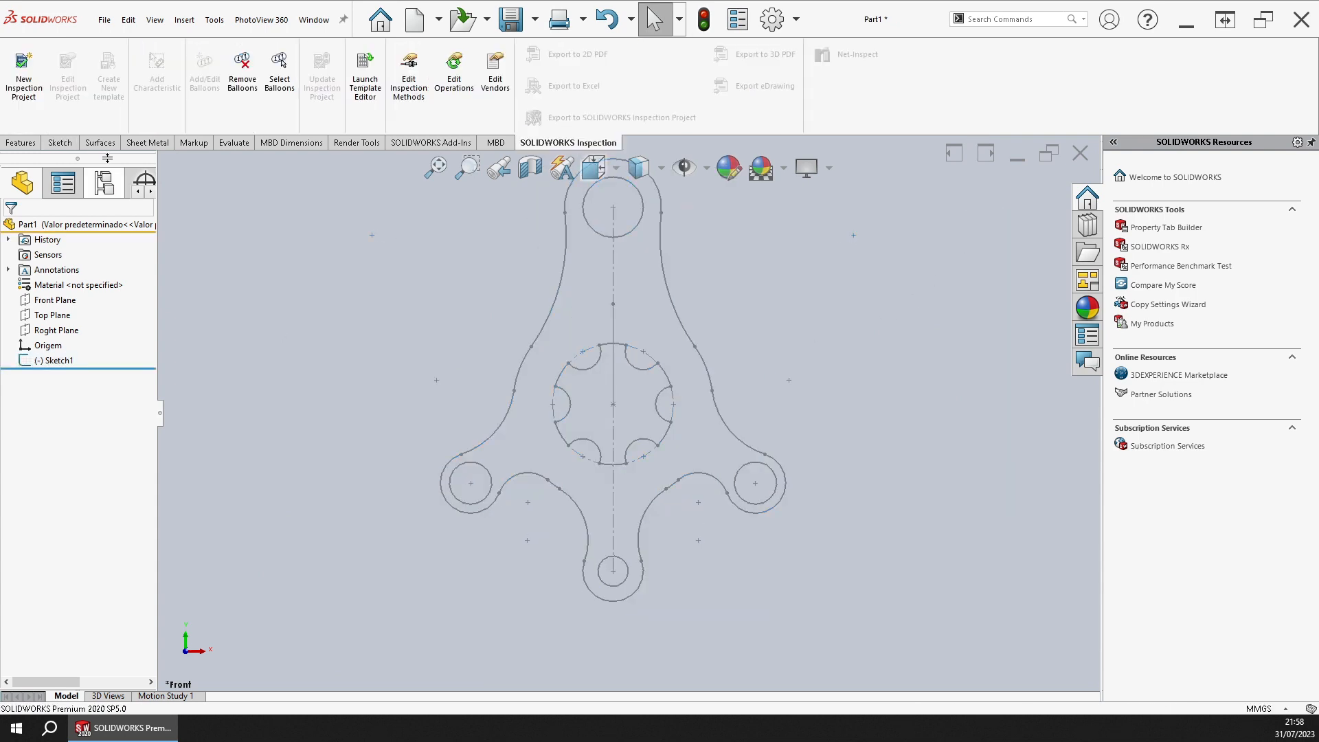
click(27, 147)
click(25, 69)
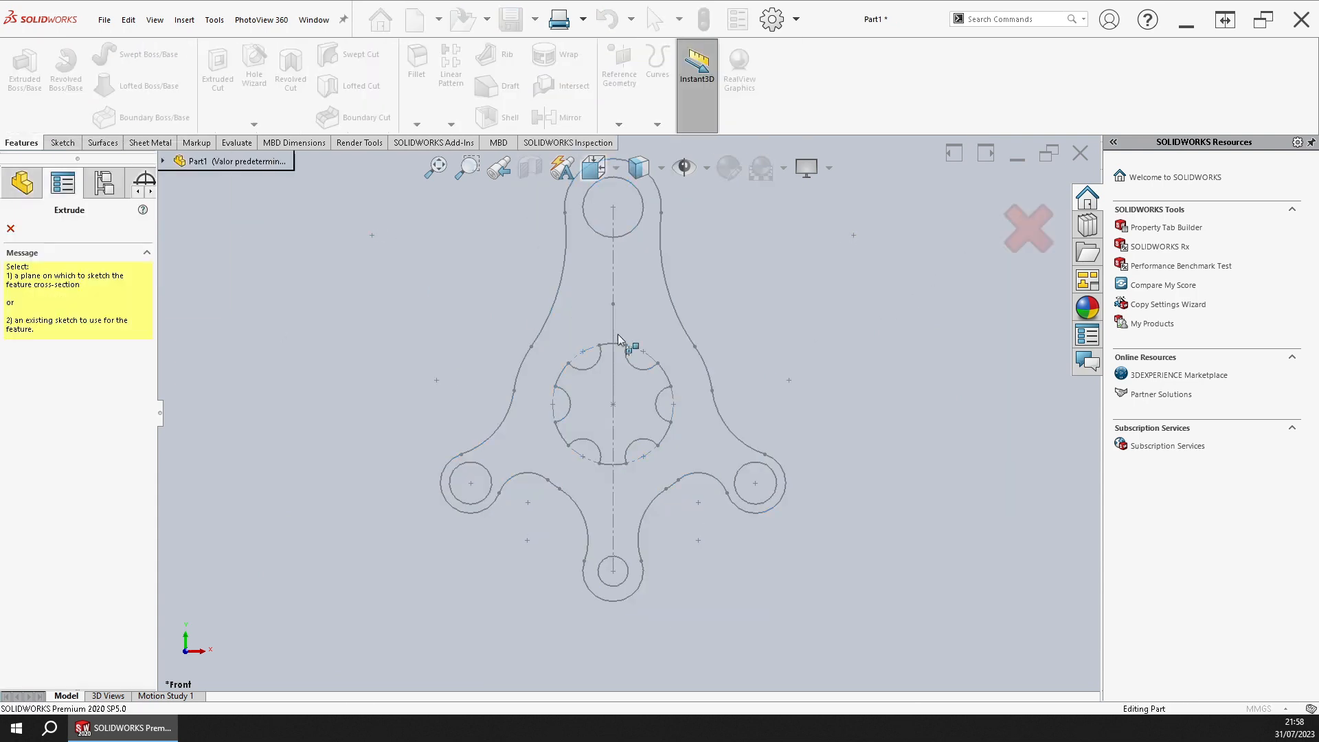
click(682, 330)
key(Escape)
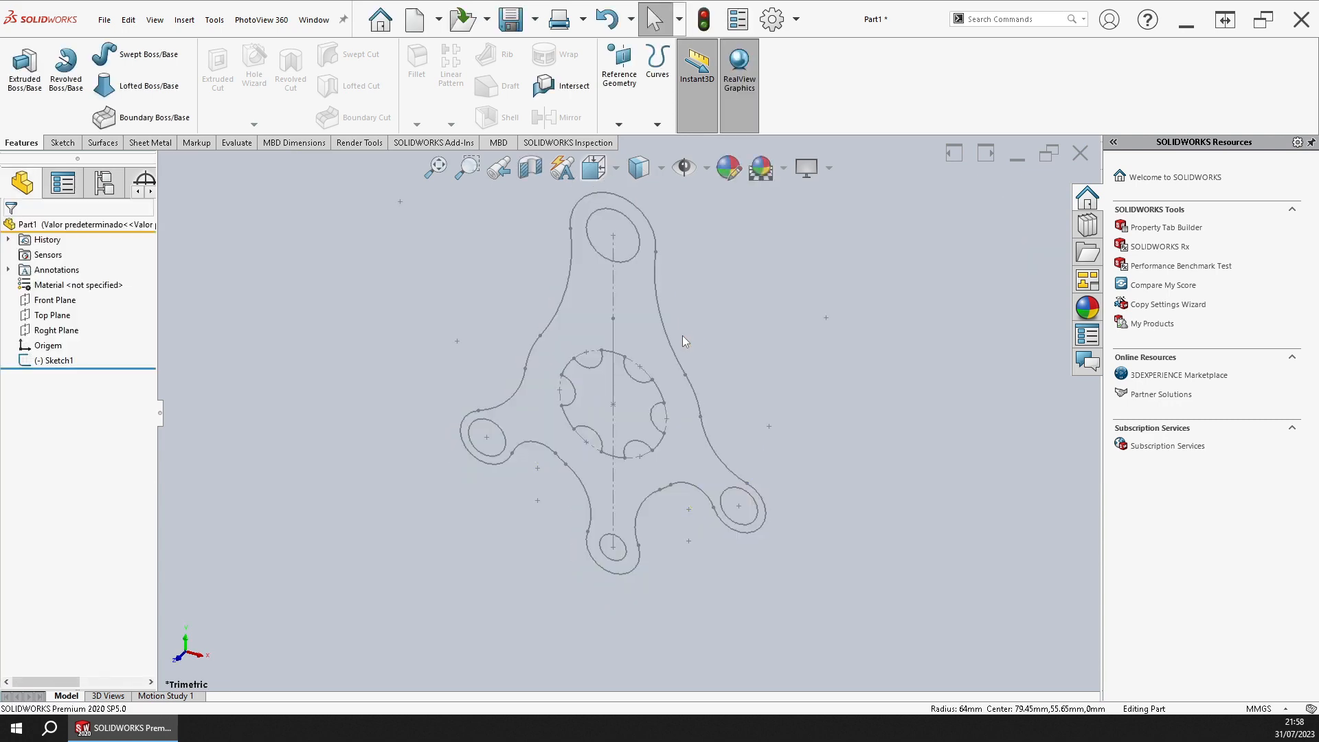
Step: Reopen the profile sketch and examine the notched central opening, including its upper-left notch arc, for contour problems
click(72, 360)
click(78, 324)
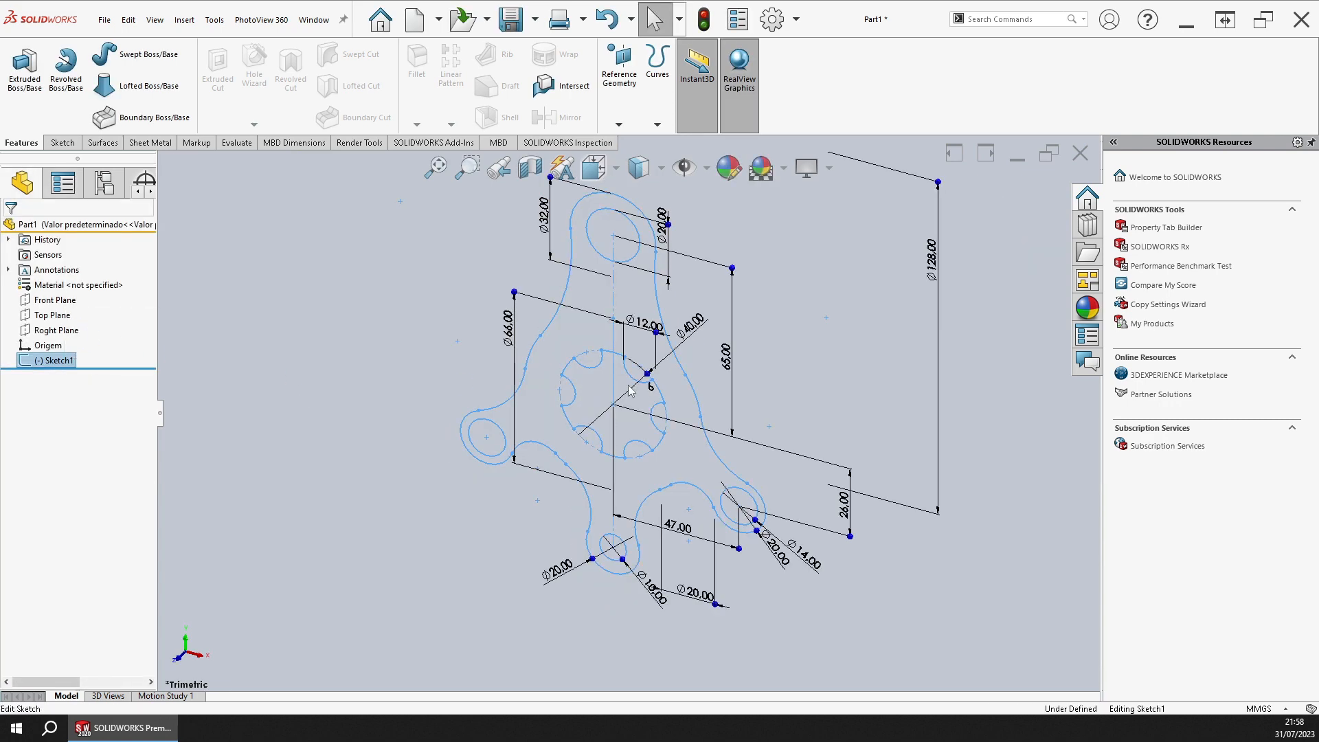
key(ctrl+8)
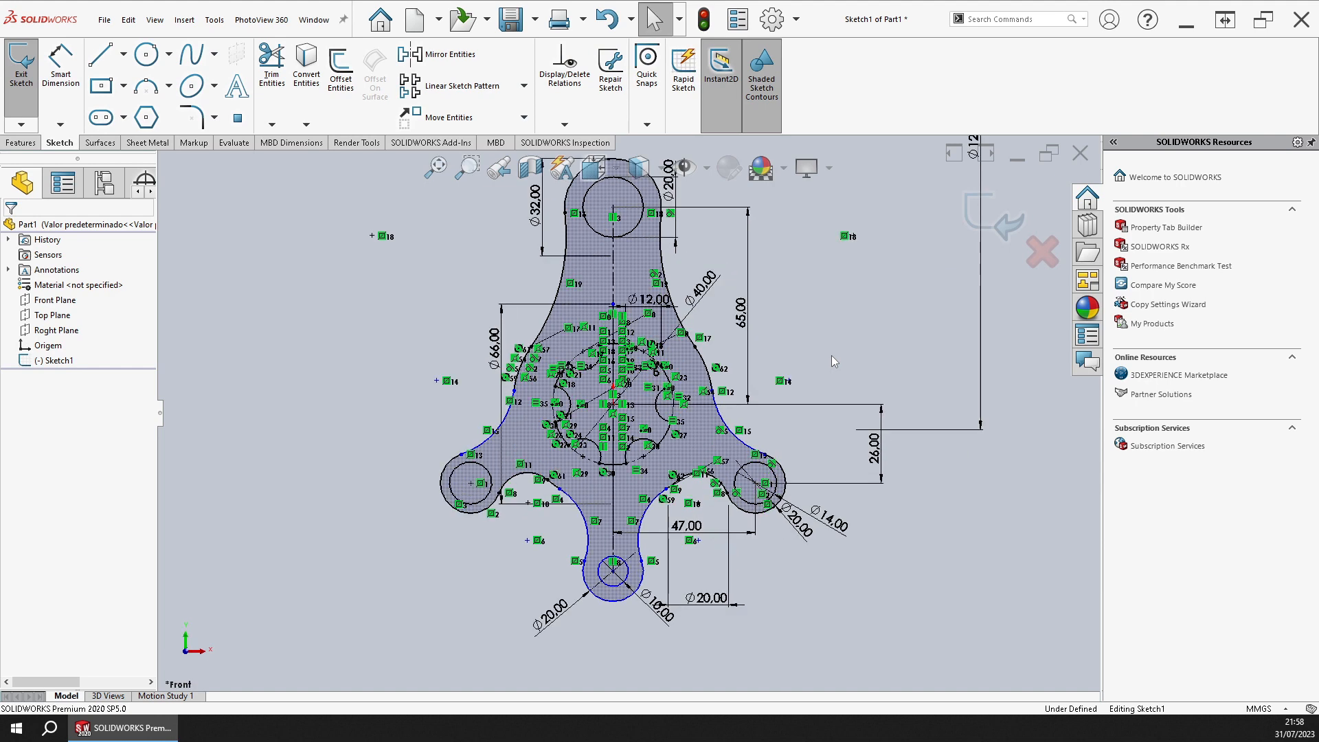
scroll(678, 405, down, 6)
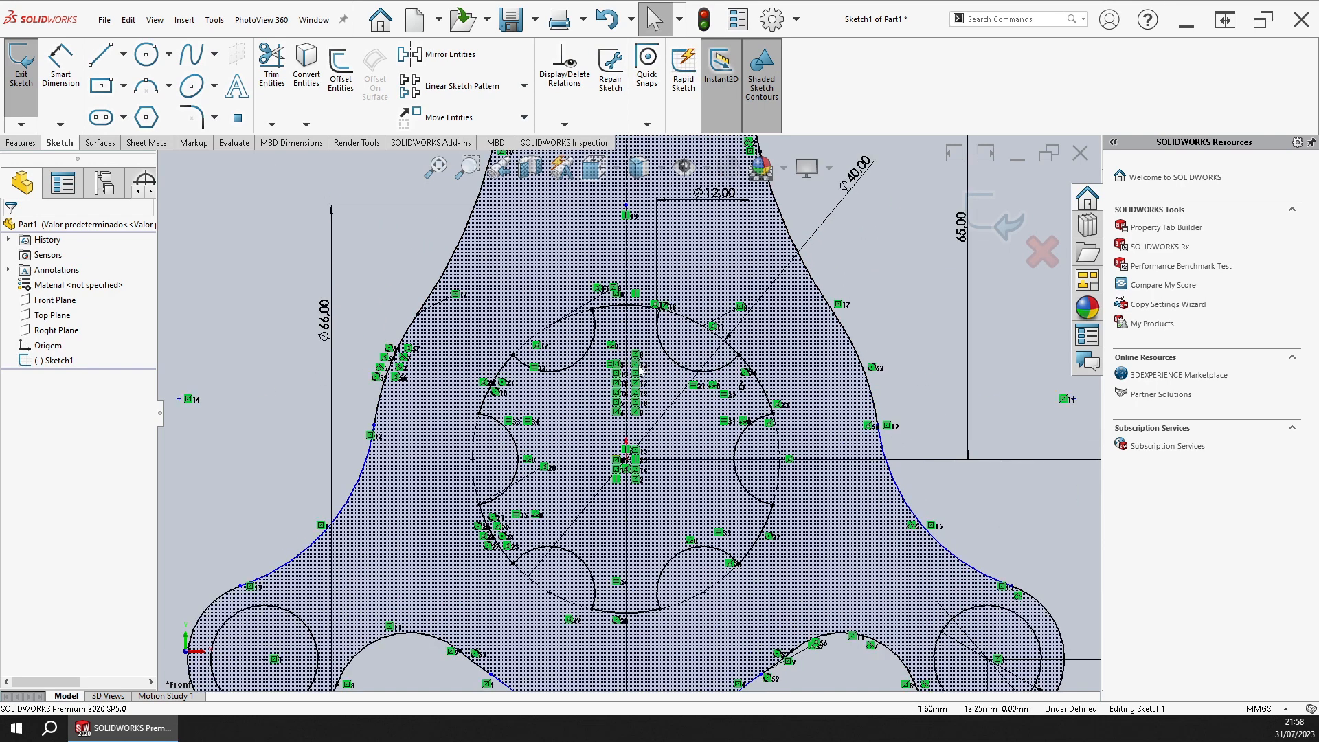
scroll(700, 488, up, 2)
scroll(683, 535, down, 2)
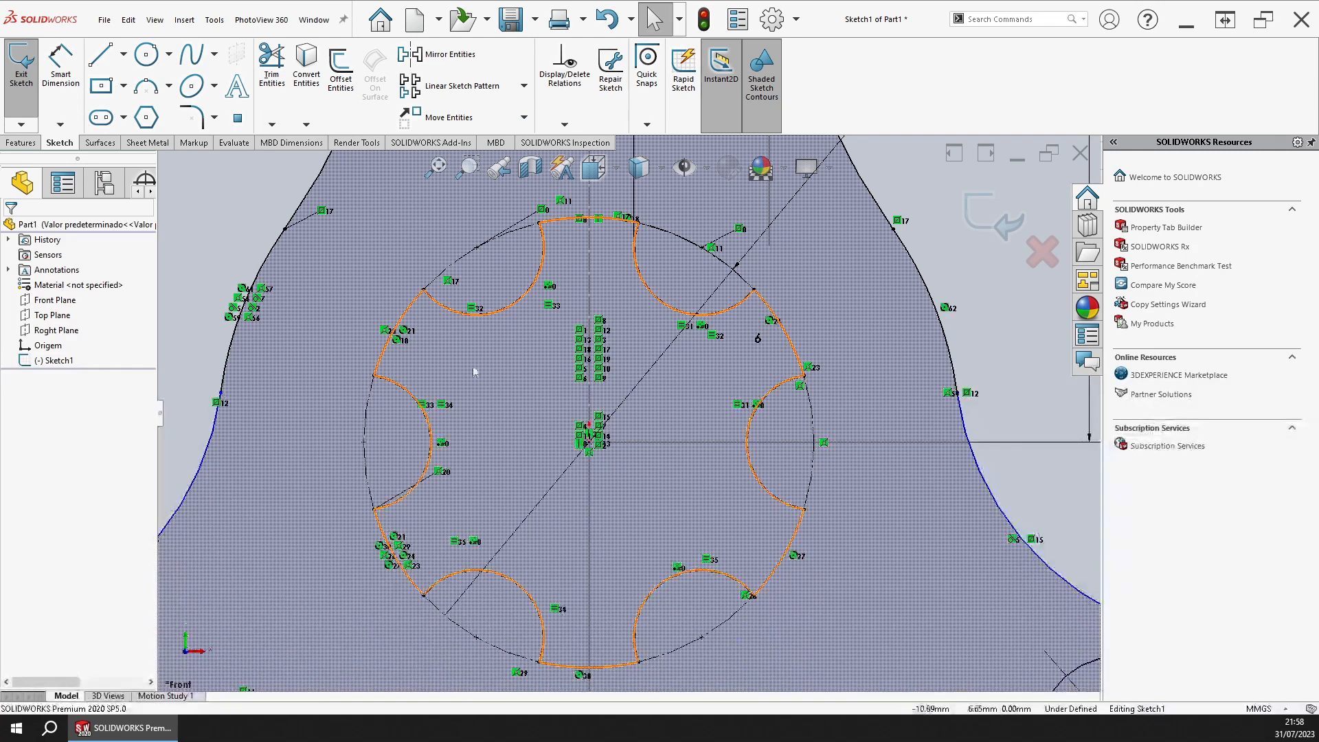
scroll(429, 299, down, 2)
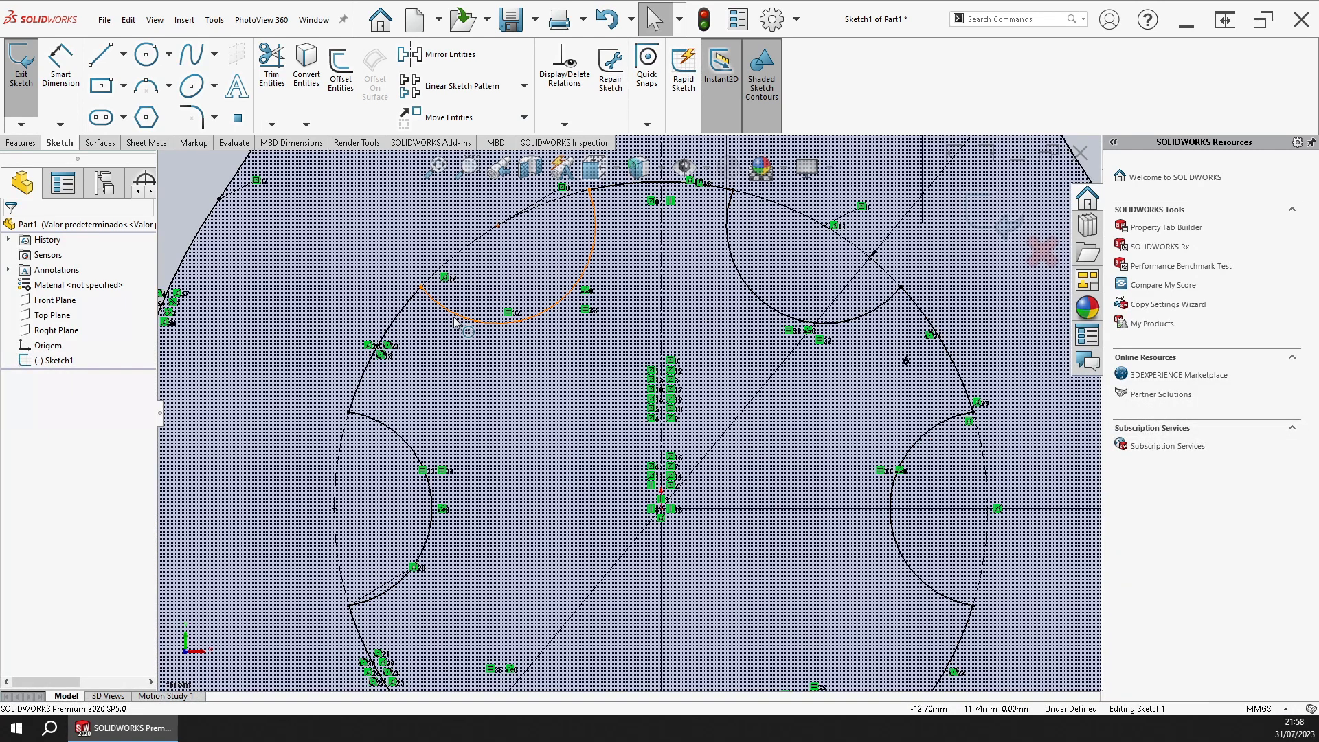
click(460, 319)
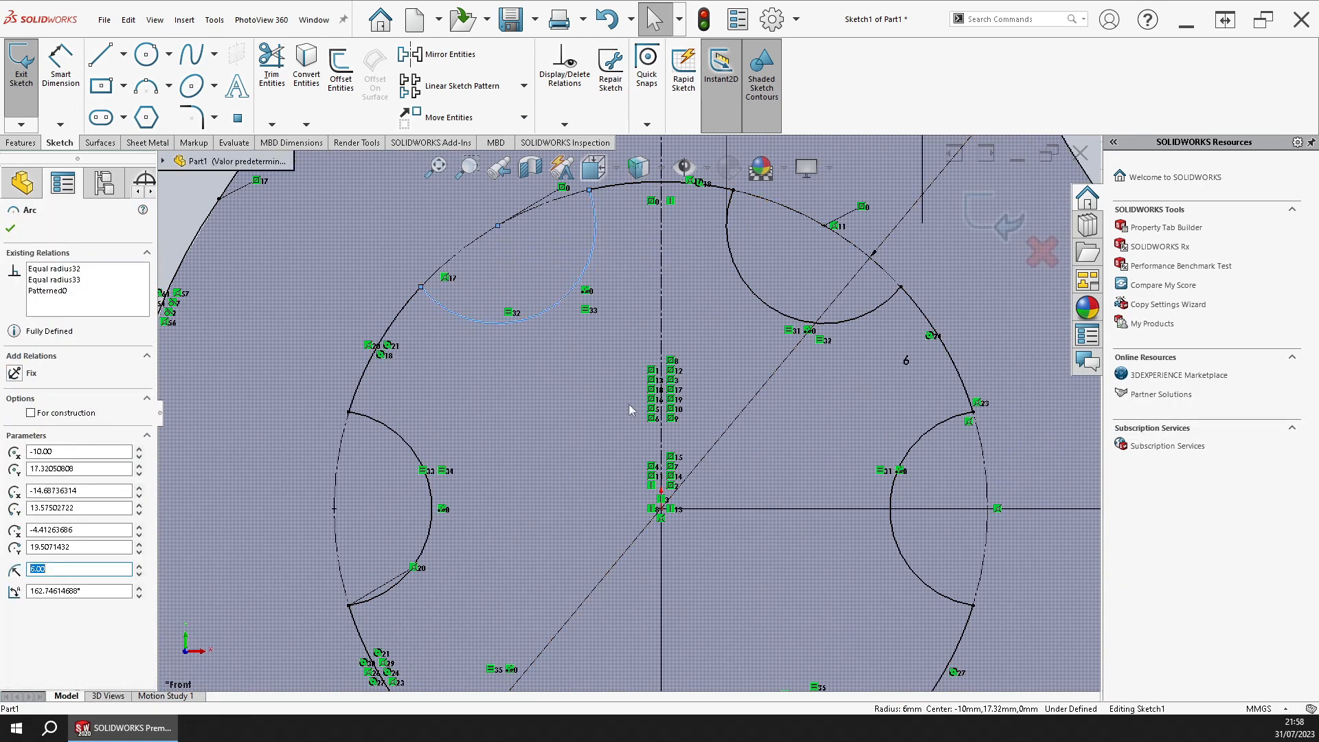
scroll(726, 416, up, 5)
click(887, 356)
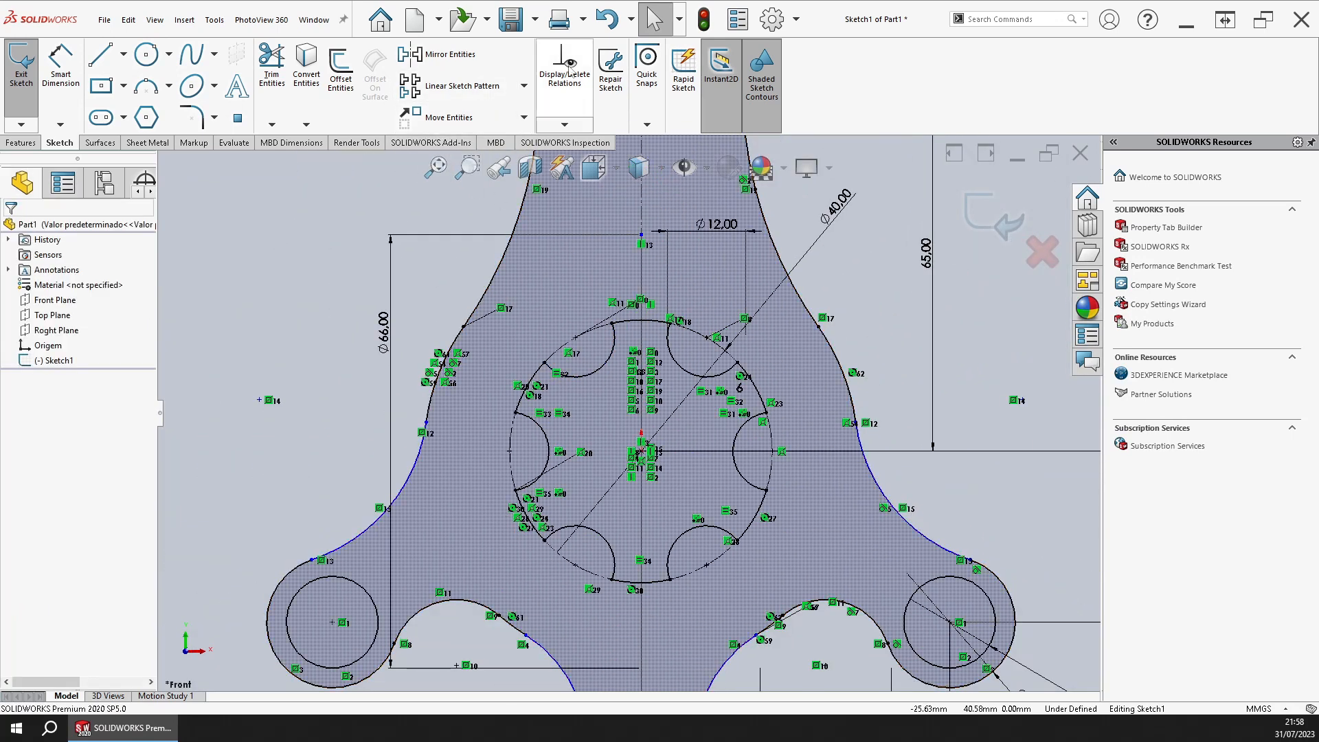
Step: Check the profile sketch for gaps and overlapping entities with Repair Sketch
click(609, 77)
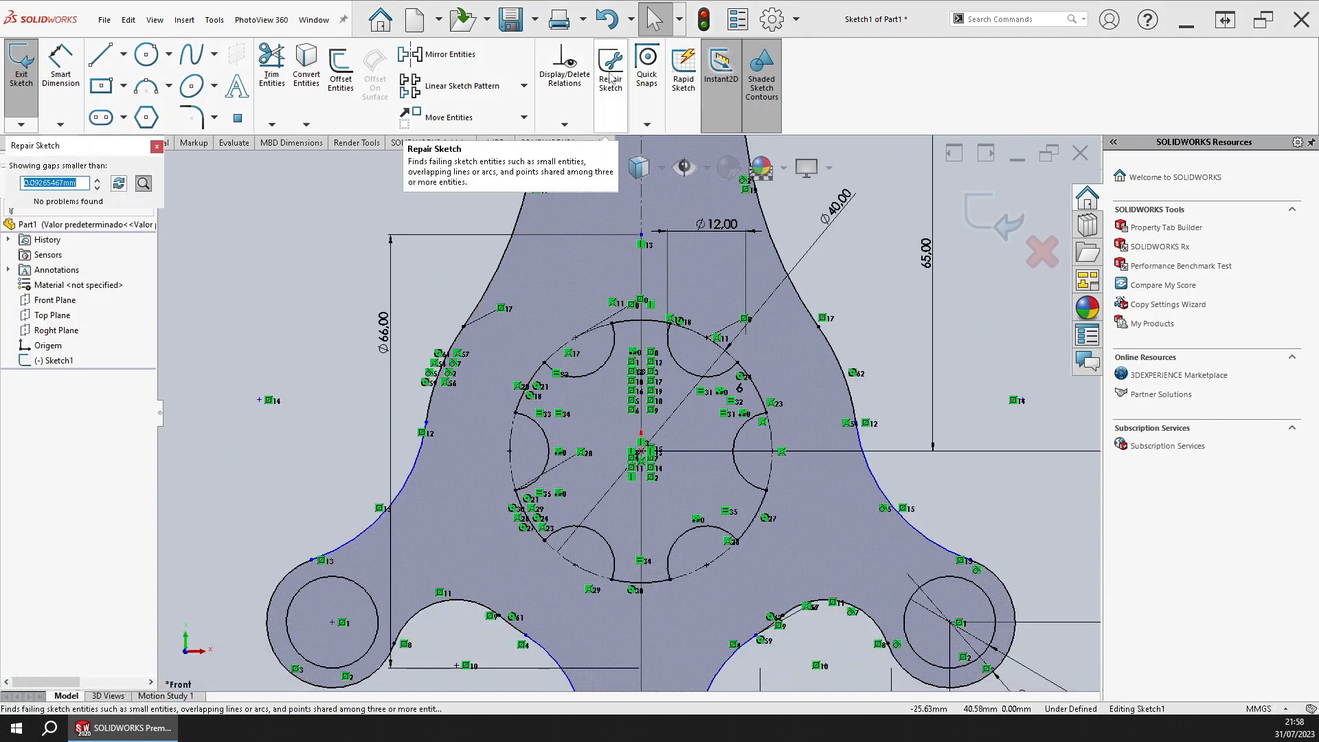
click(143, 184)
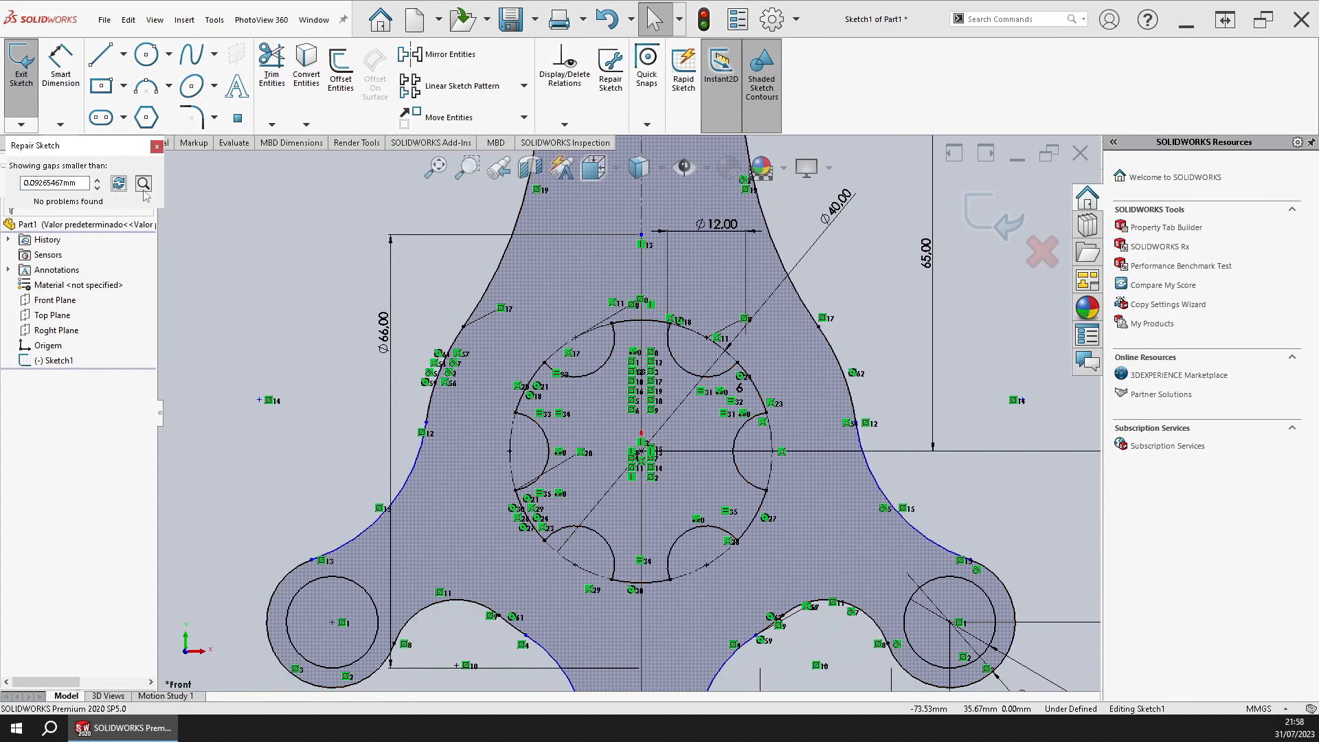
click(157, 145)
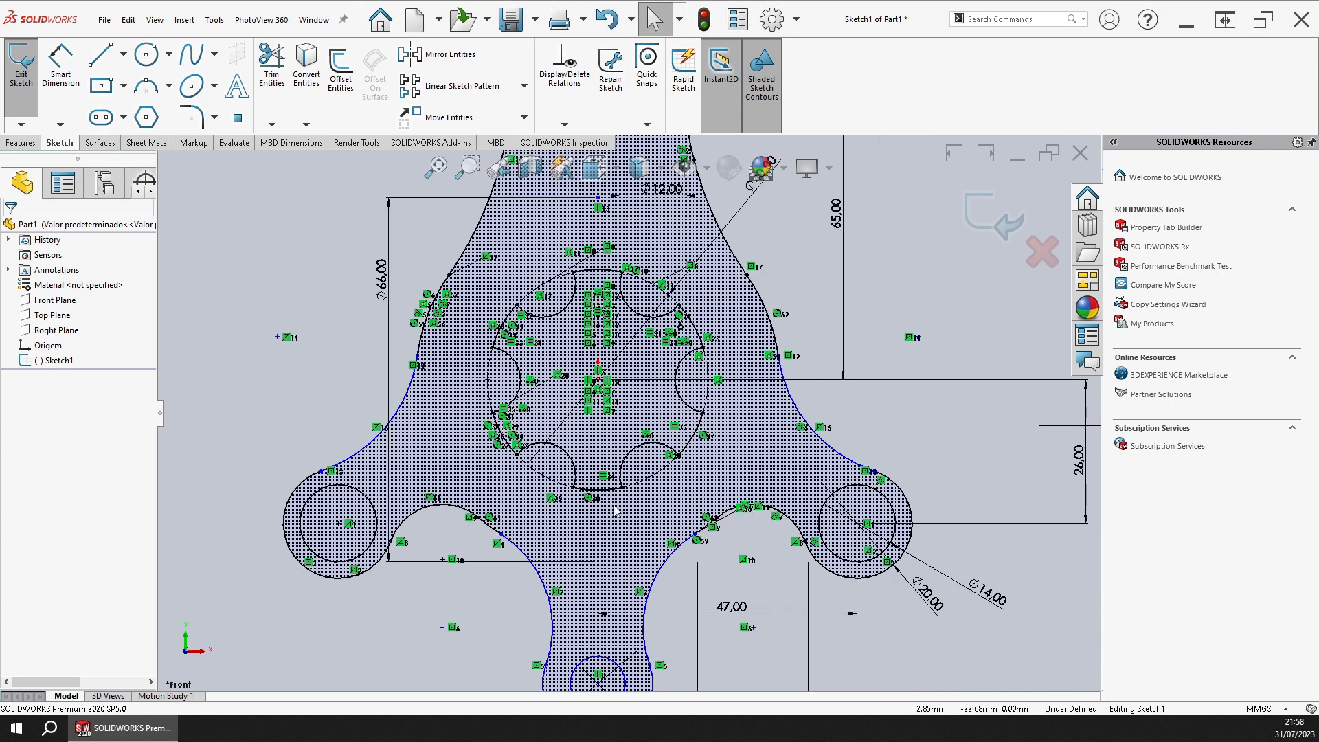
click(981, 219)
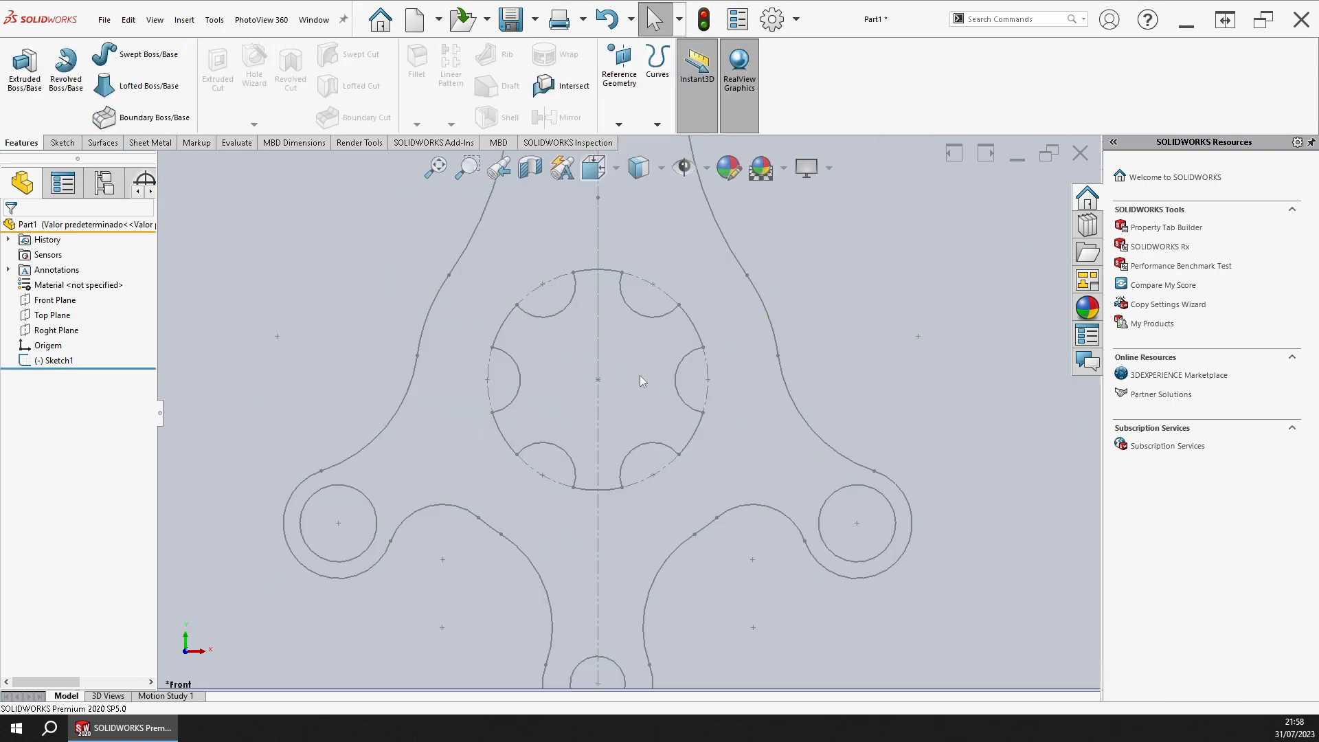
scroll(602, 354, down, 2)
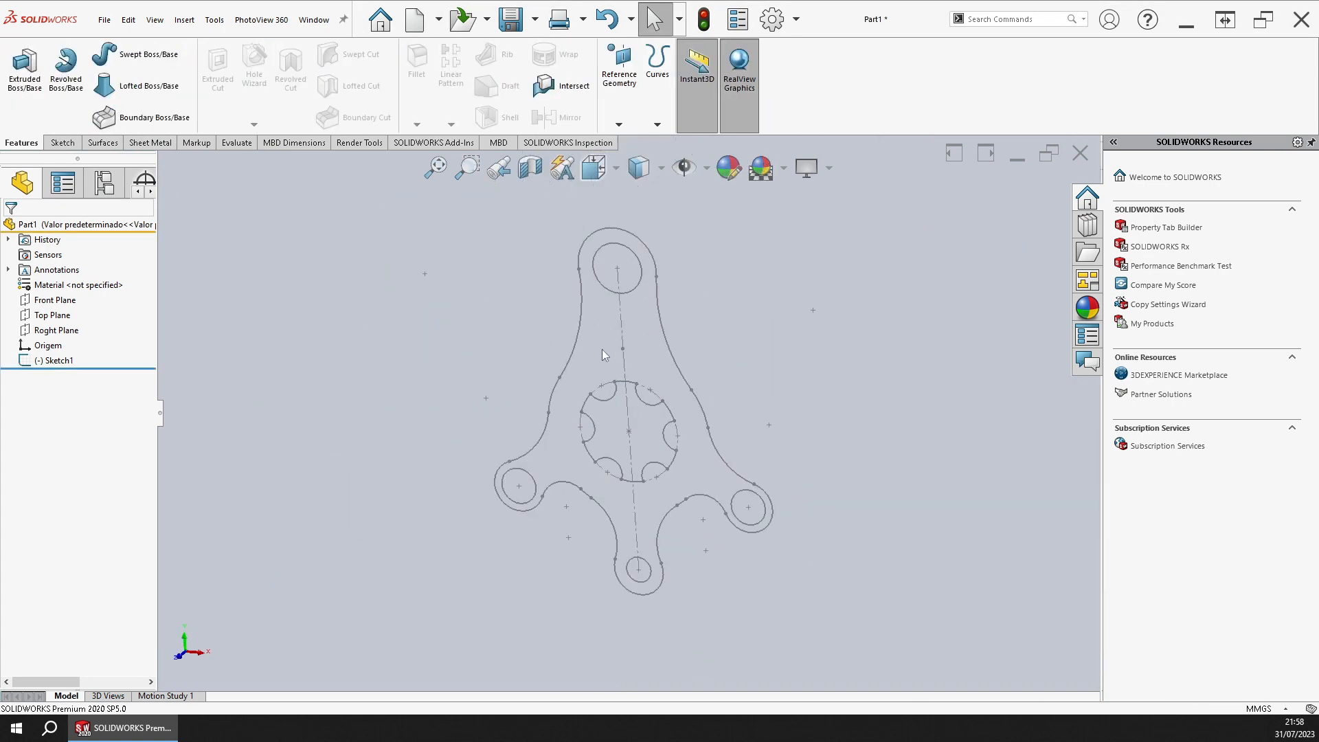
click(25, 69)
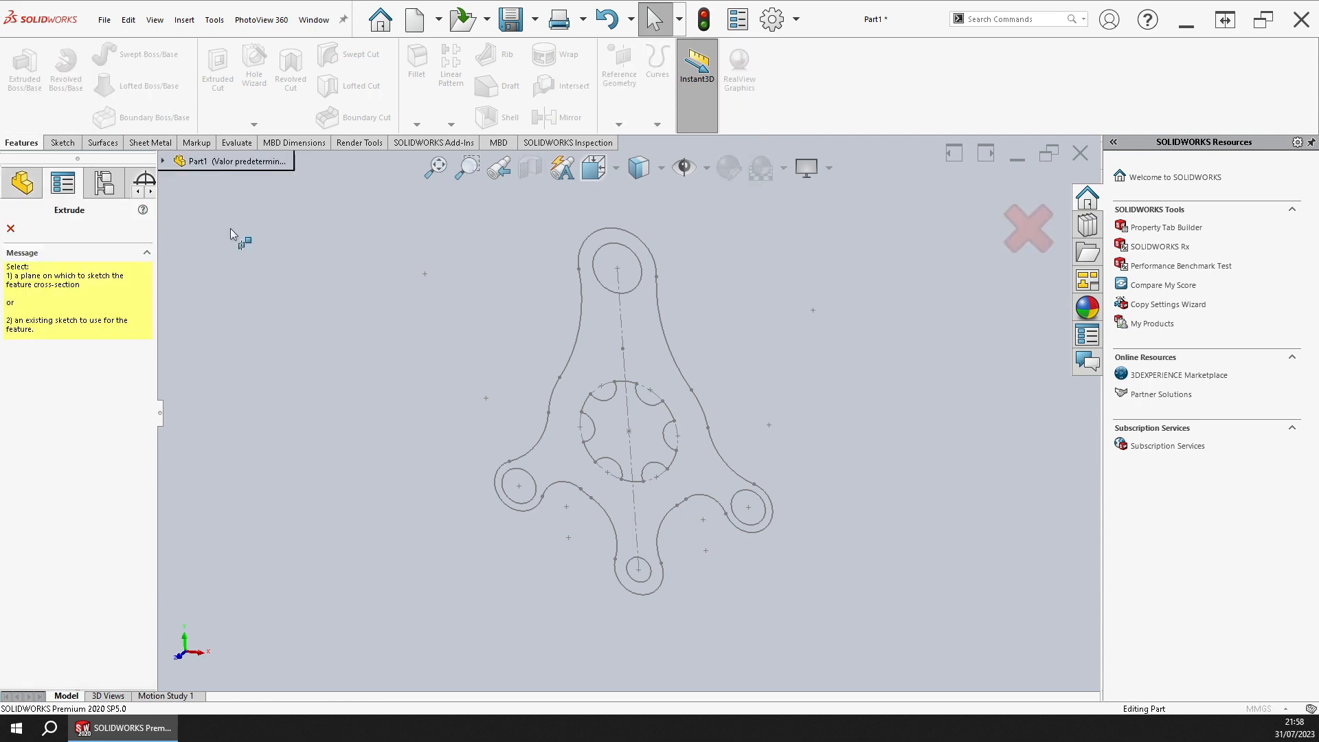
click(661, 329)
key(Escape)
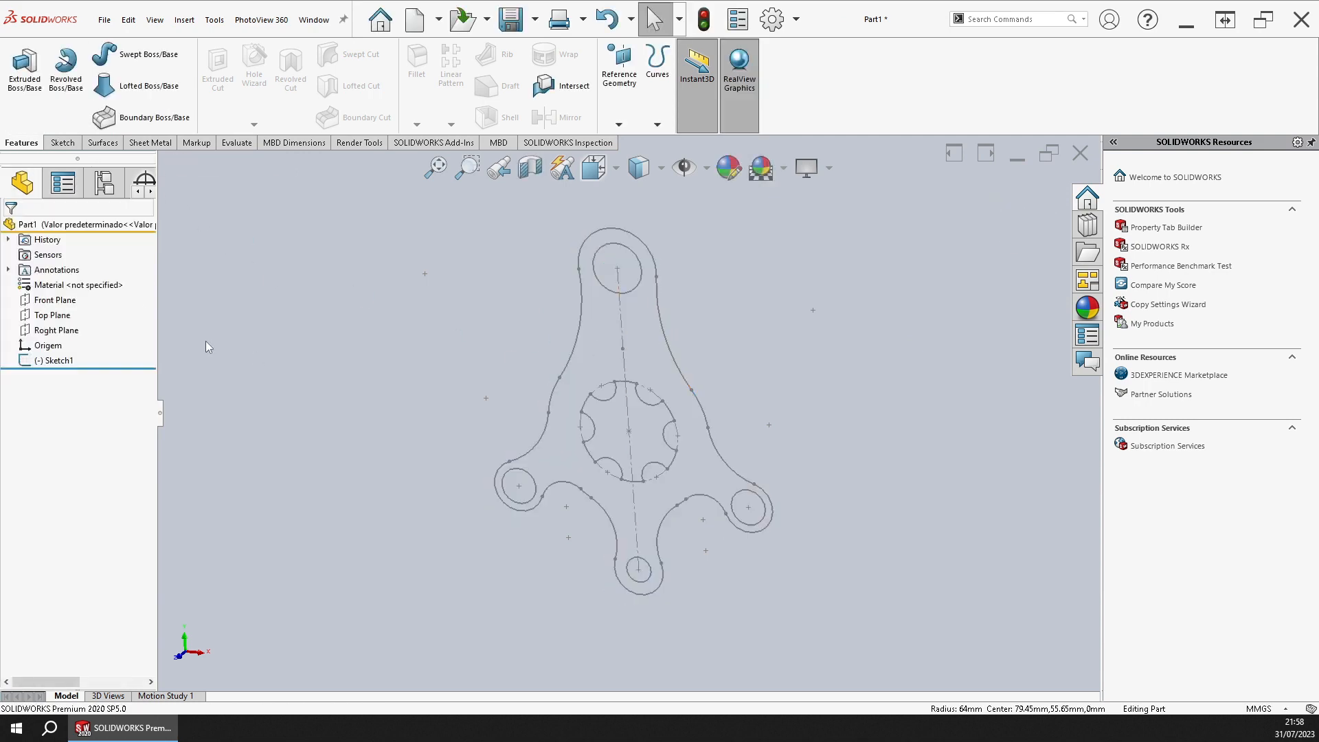
Step: Reopen the profile sketch and extrude it 10 mm symmetrically about the sketch plane with the Mid Plane end condition
click(51, 361)
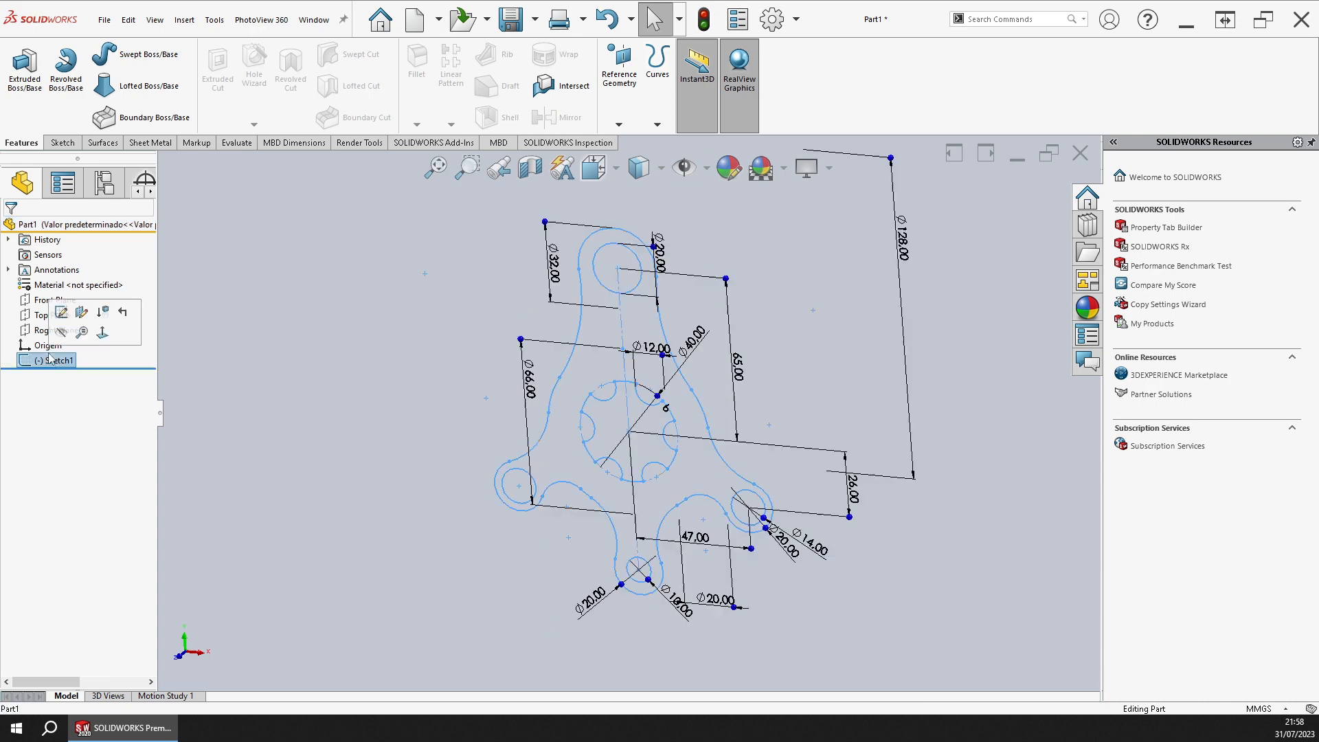
click(58, 314)
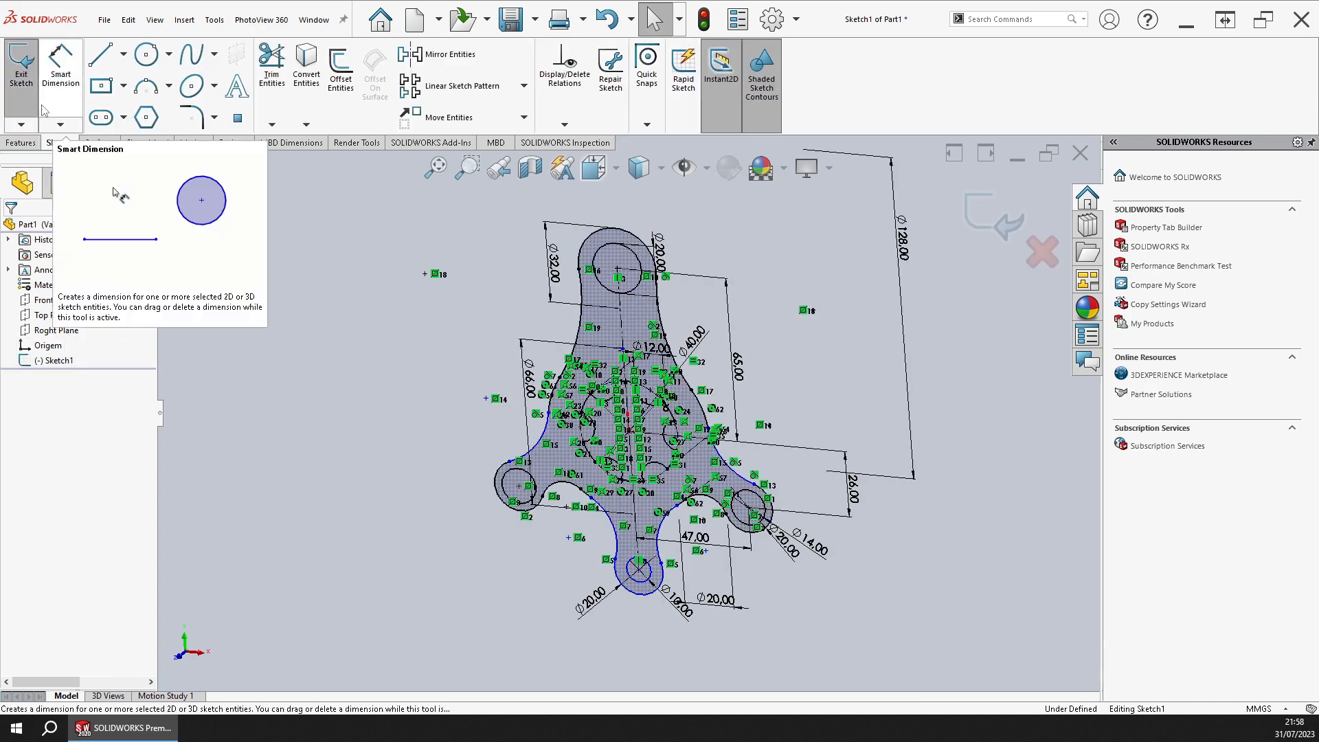
click(22, 143)
click(34, 106)
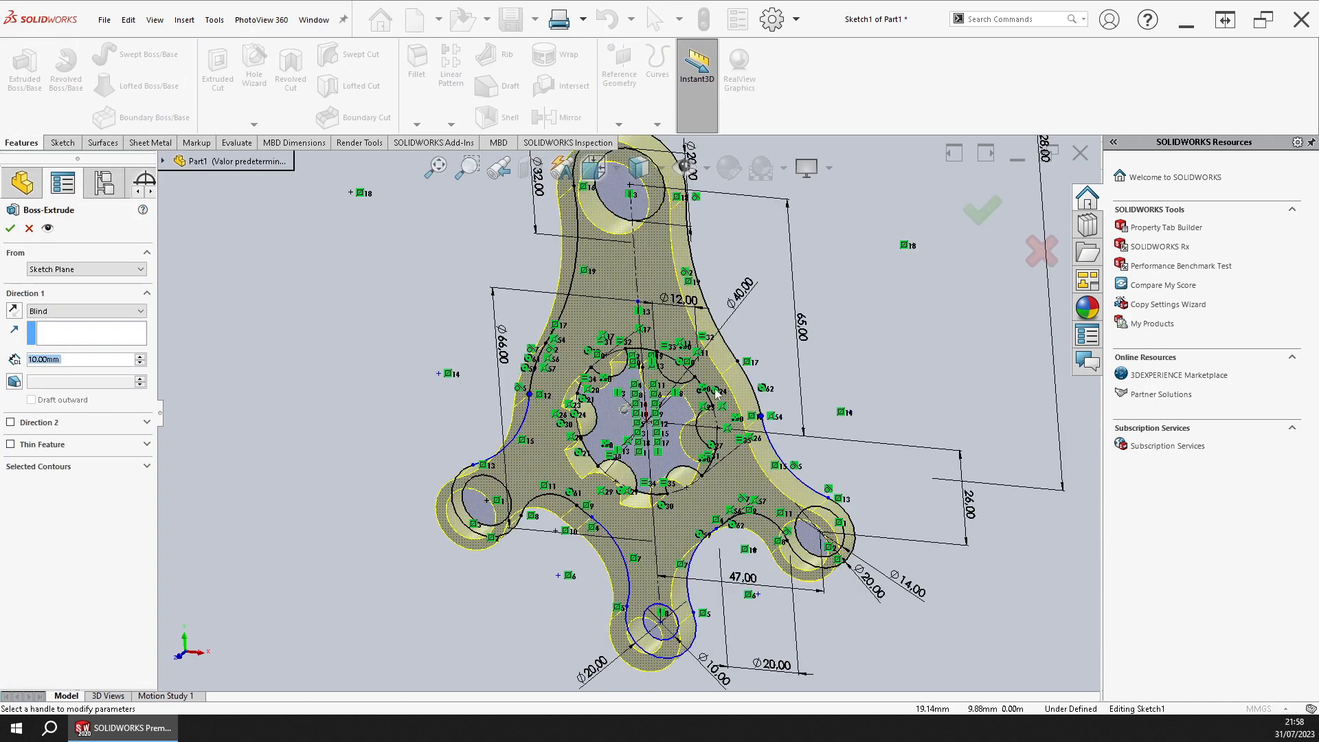
scroll(660, 430, down, 3)
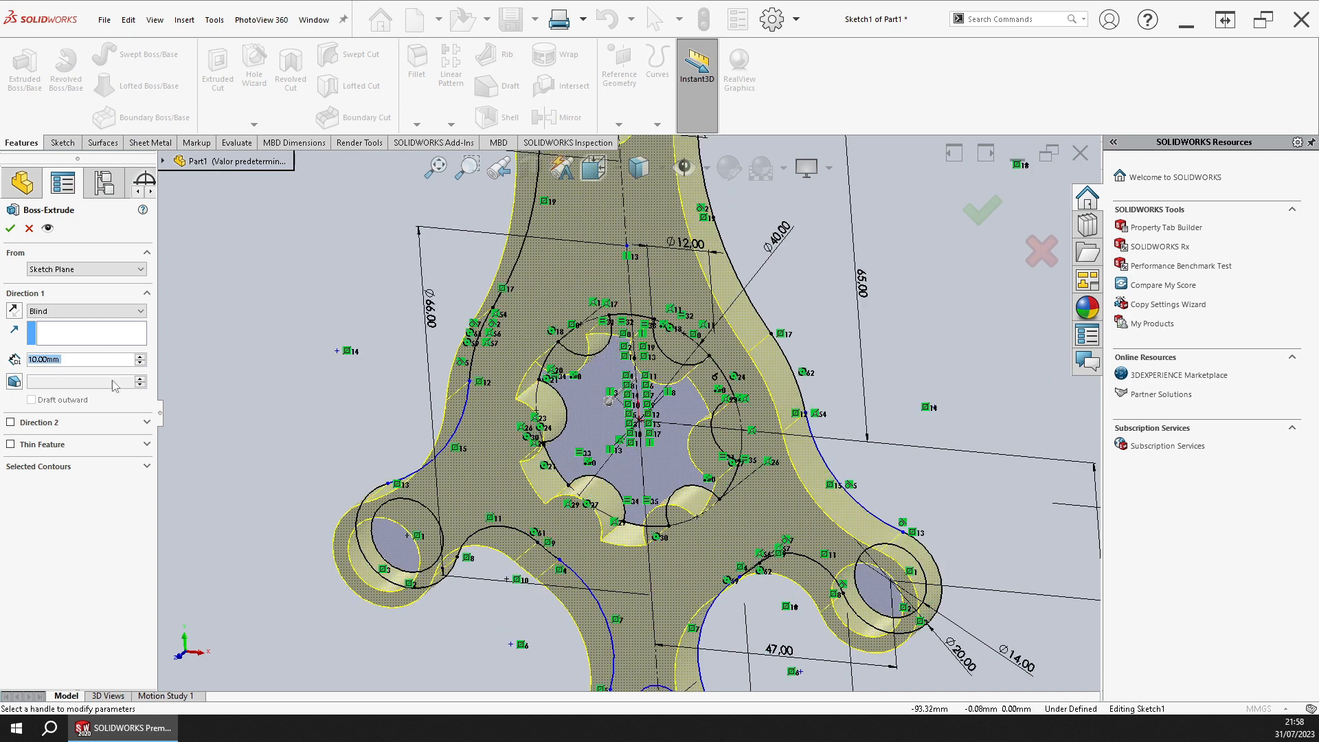
click(110, 311)
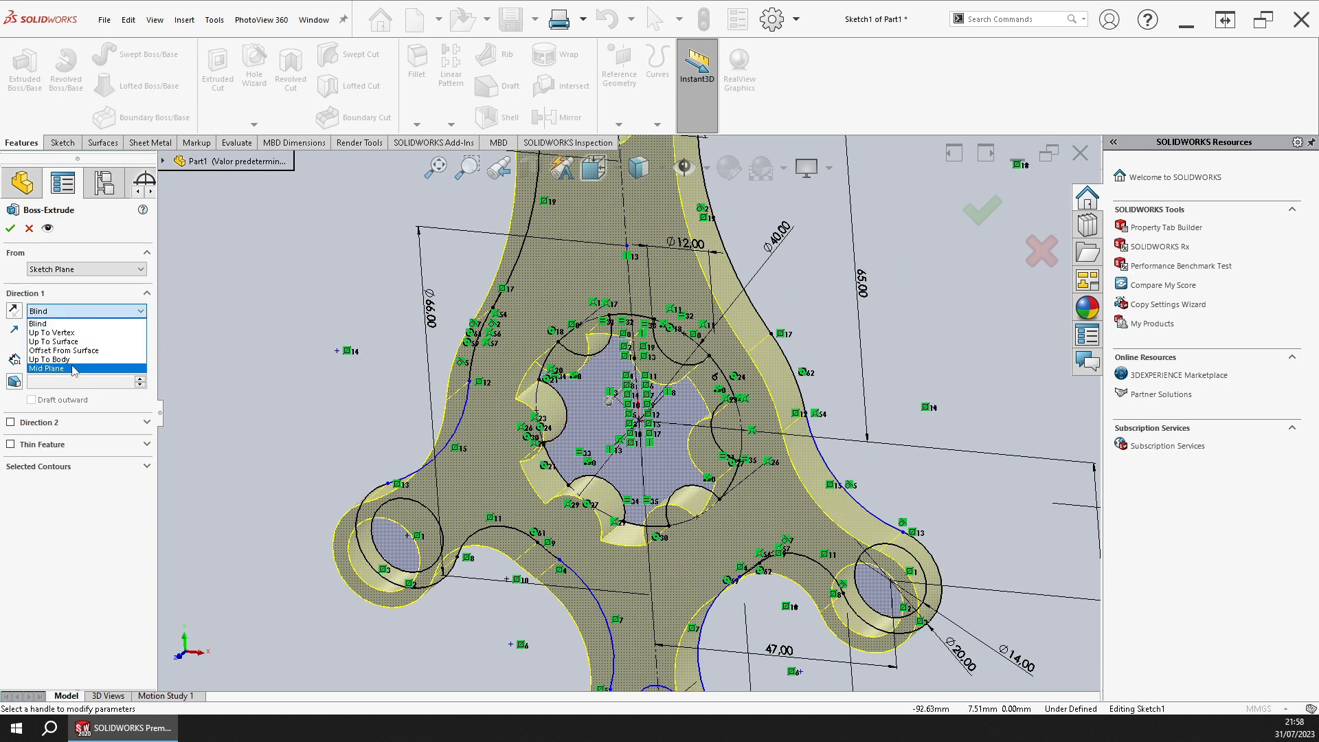
click(74, 369)
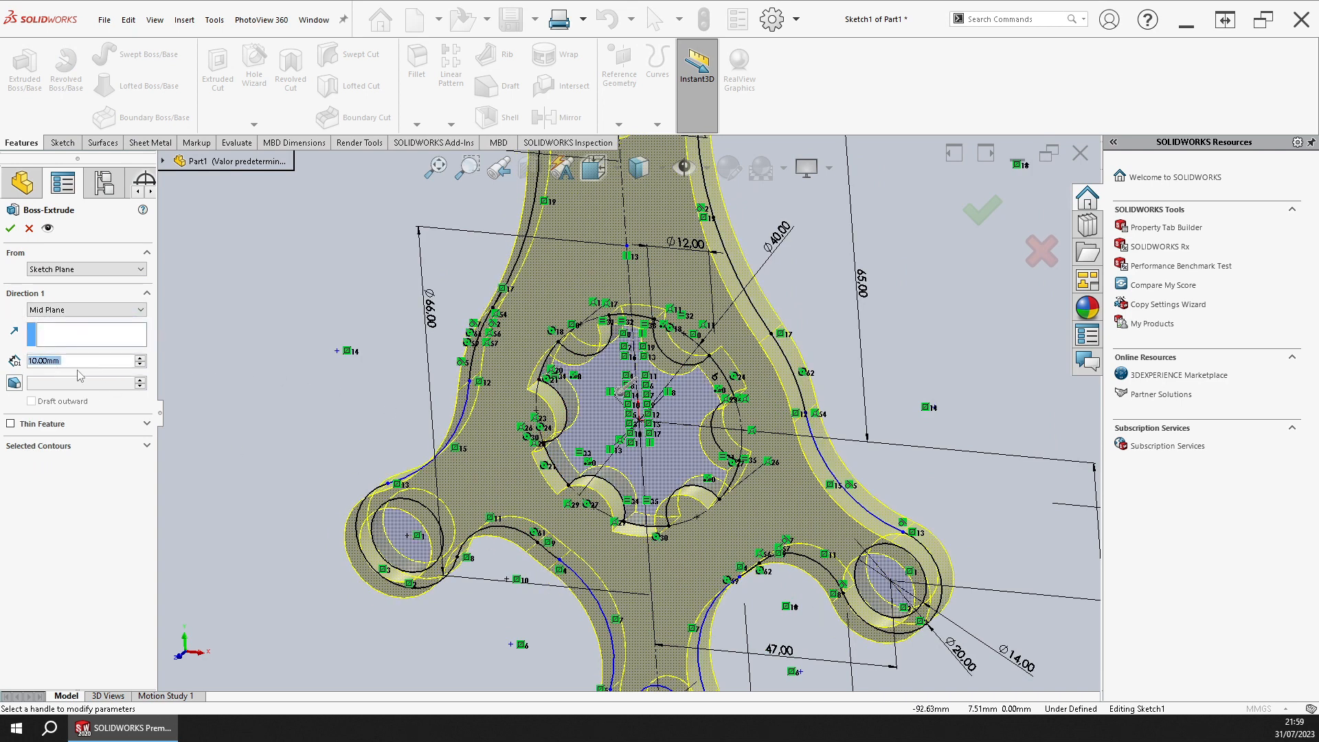
click(81, 360)
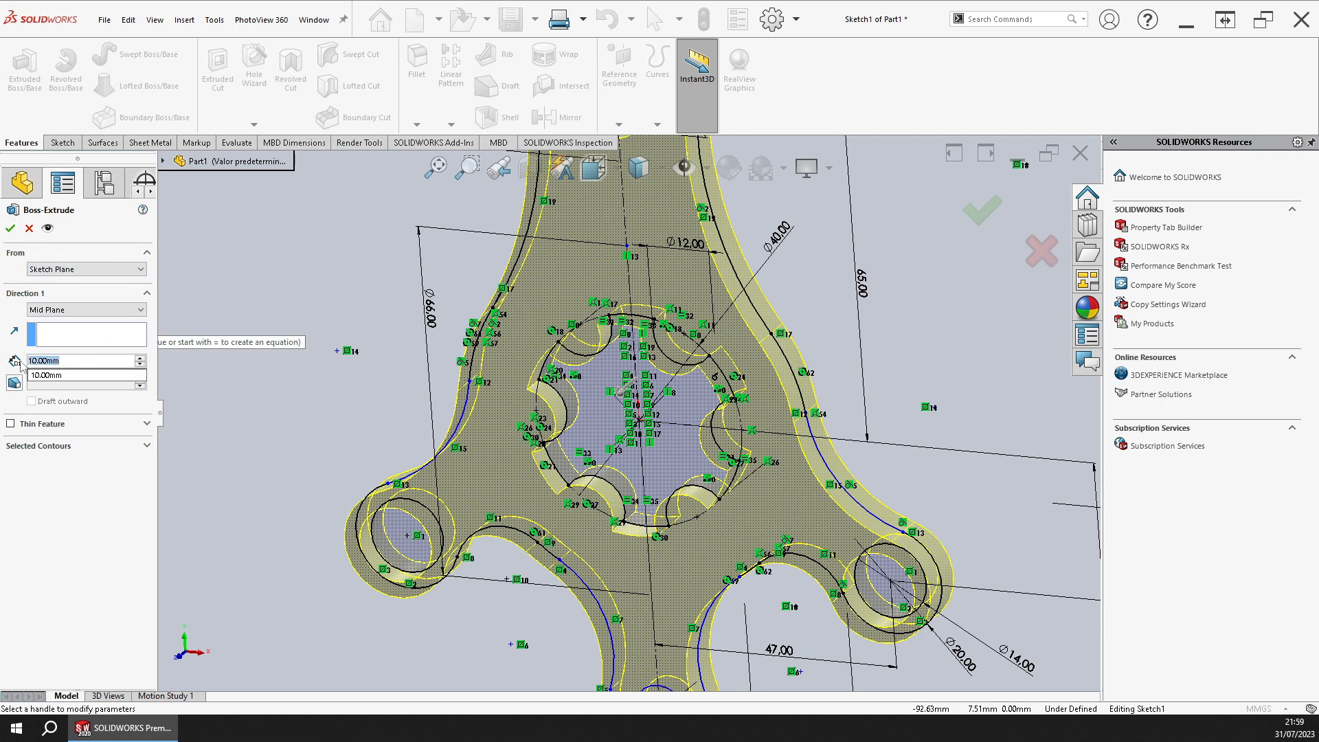
text(10)
key(Return)
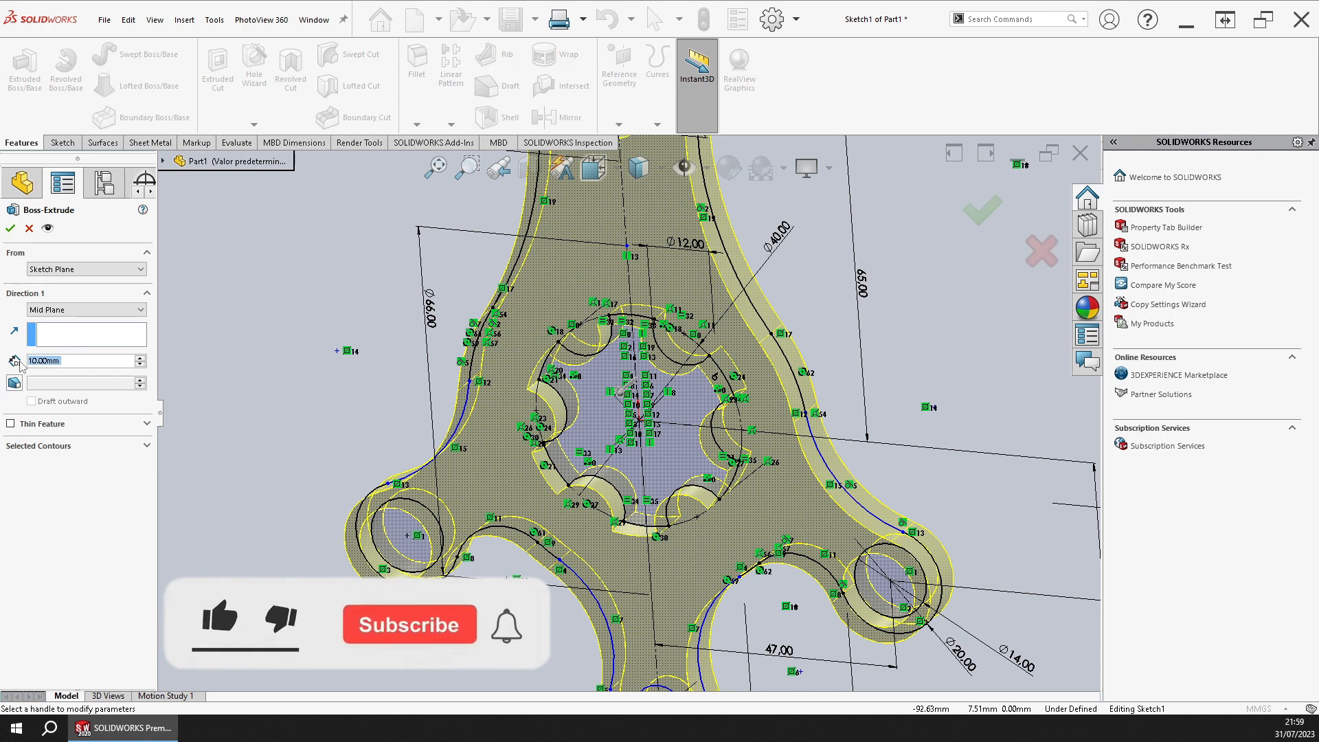
click(9, 229)
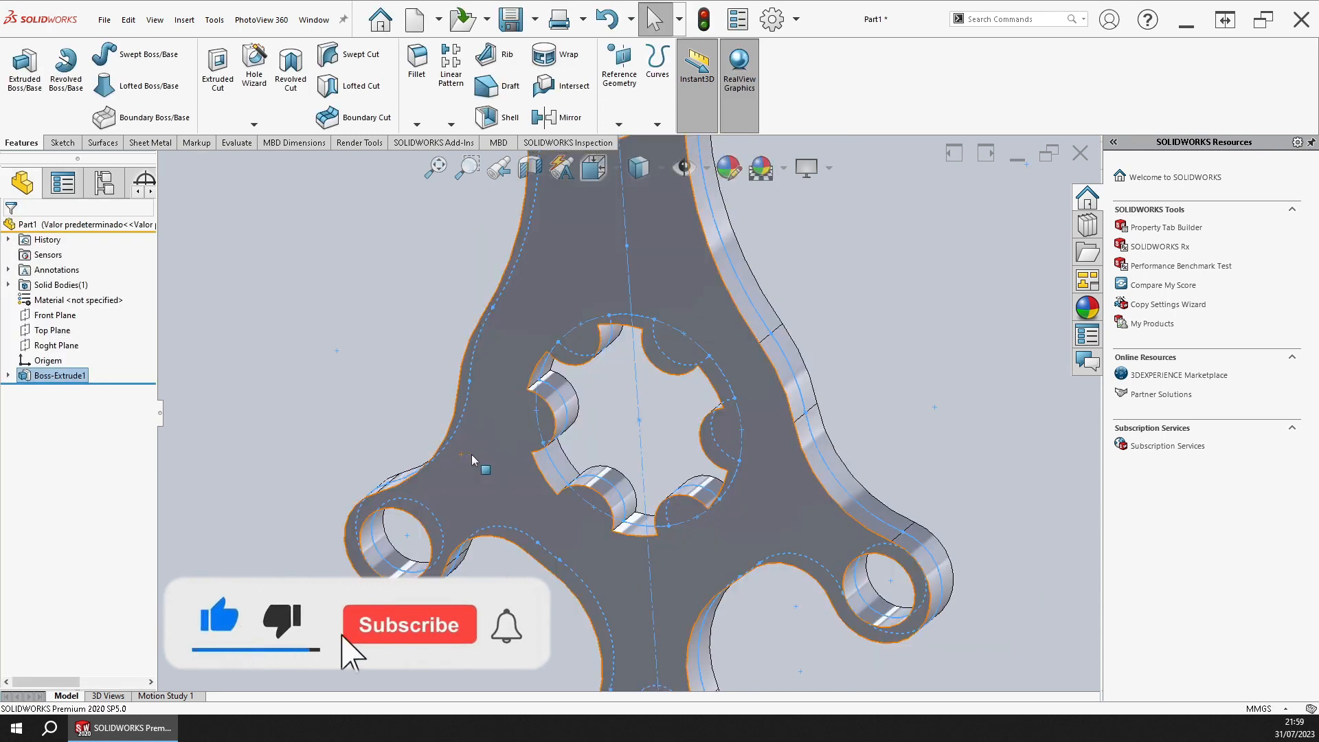
Step: Apply the chromium plate appearance from the Chrome metals to the whole part
scroll(627, 459, up, 2)
scroll(627, 459, up, 3)
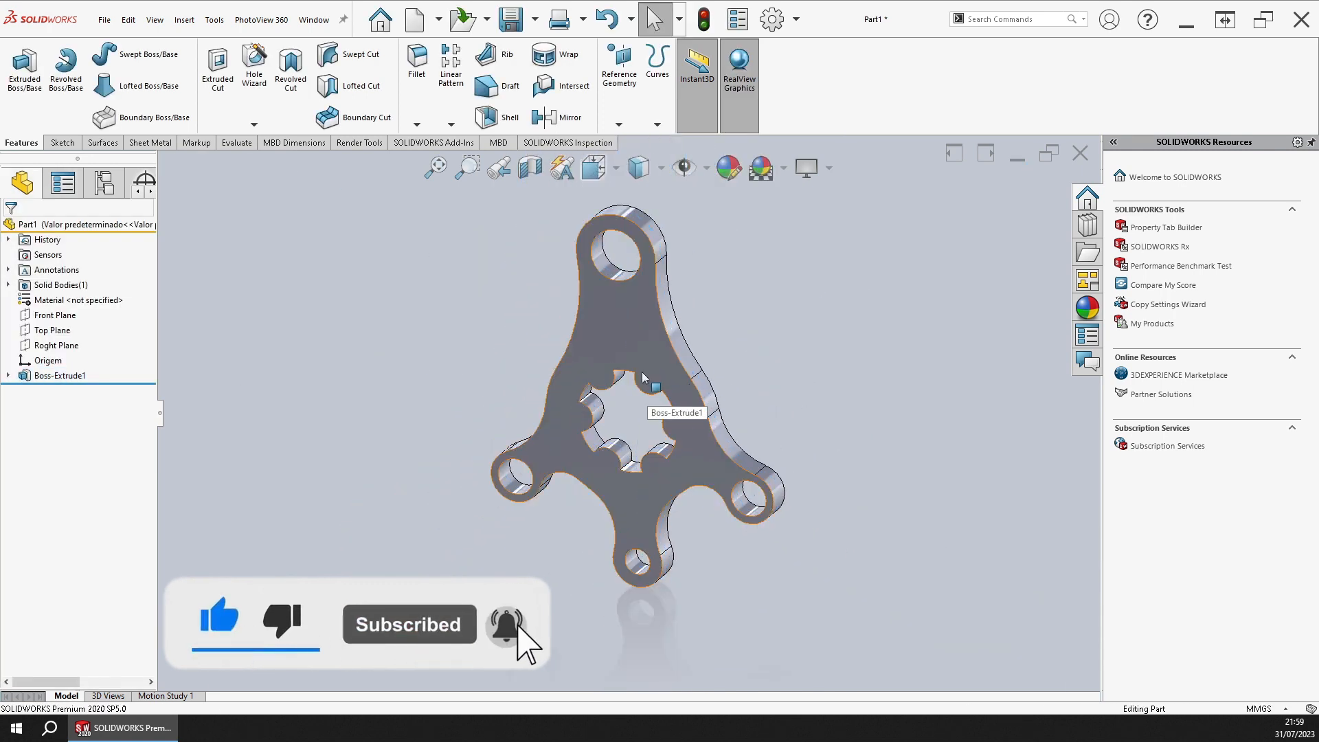
scroll(635, 300, down, 3)
scroll(632, 430, up, 3)
scroll(624, 540, down, 1)
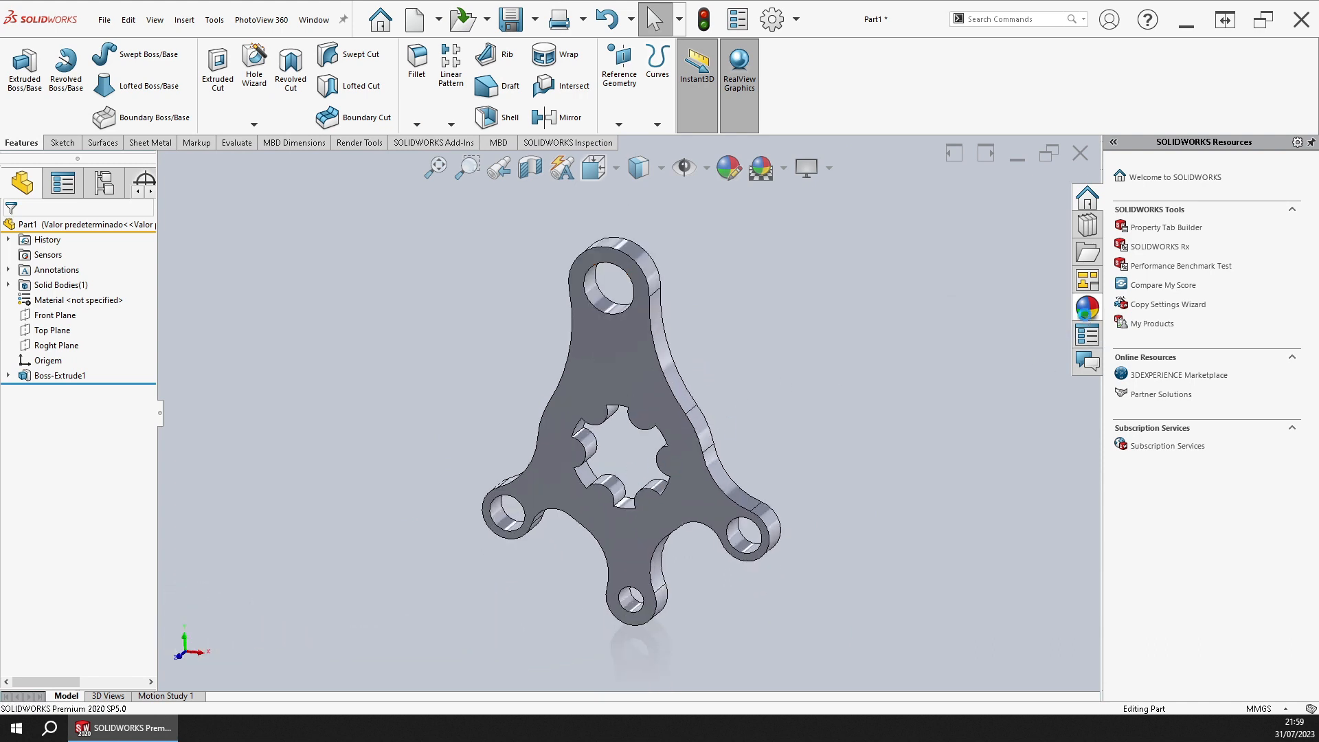
click(1087, 310)
click(1113, 200)
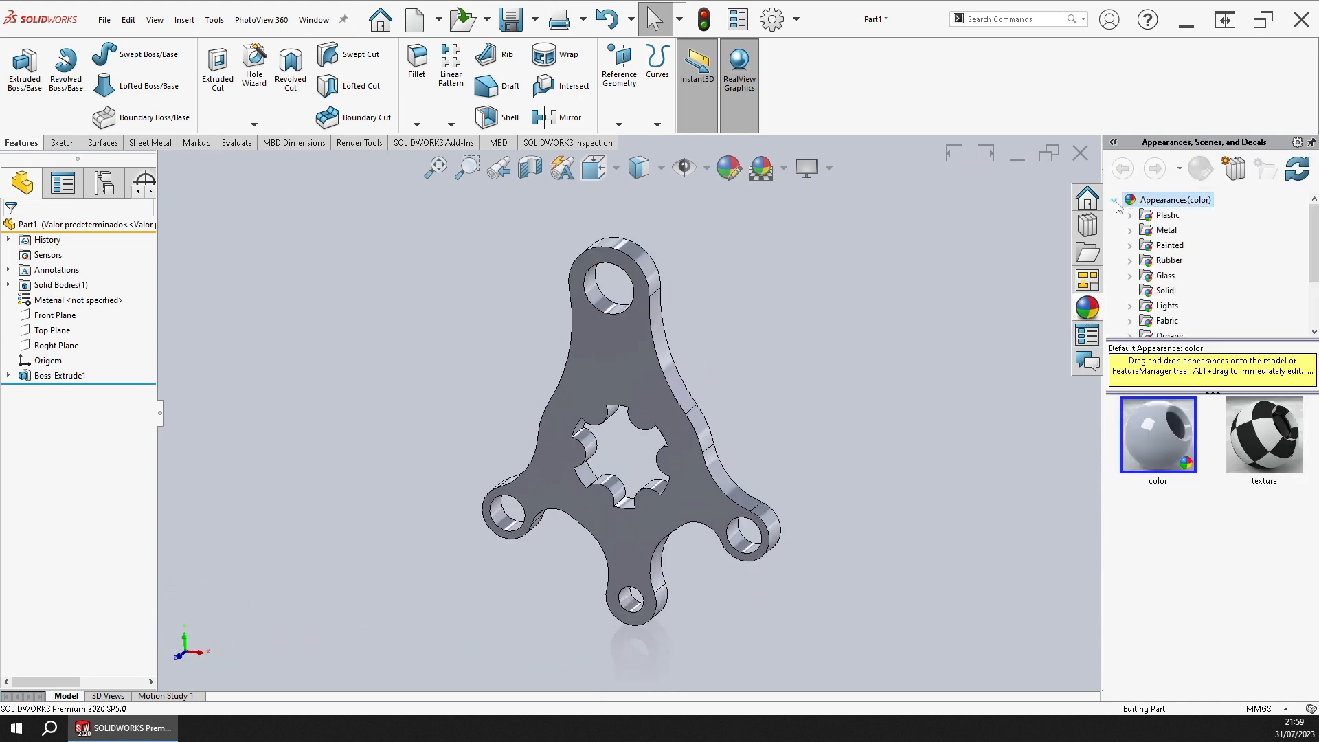
click(1165, 215)
double_click(1165, 230)
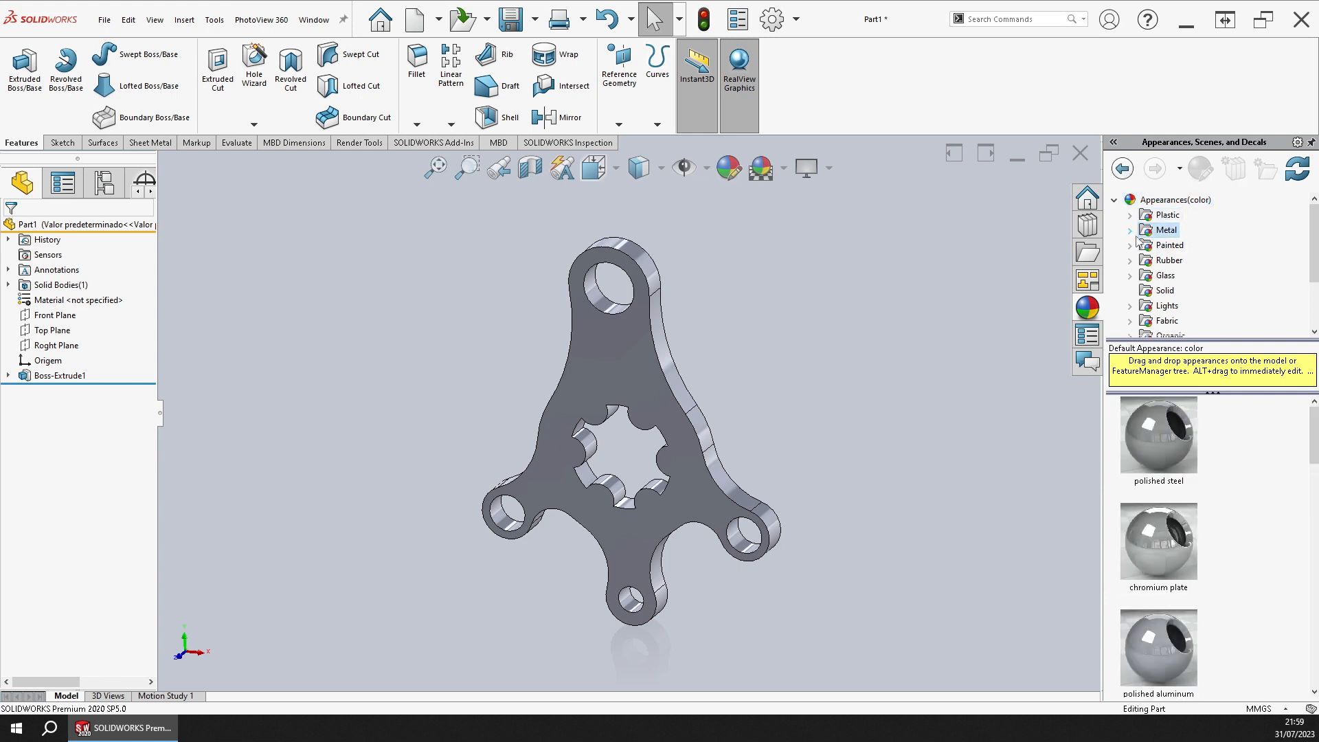
click(1188, 231)
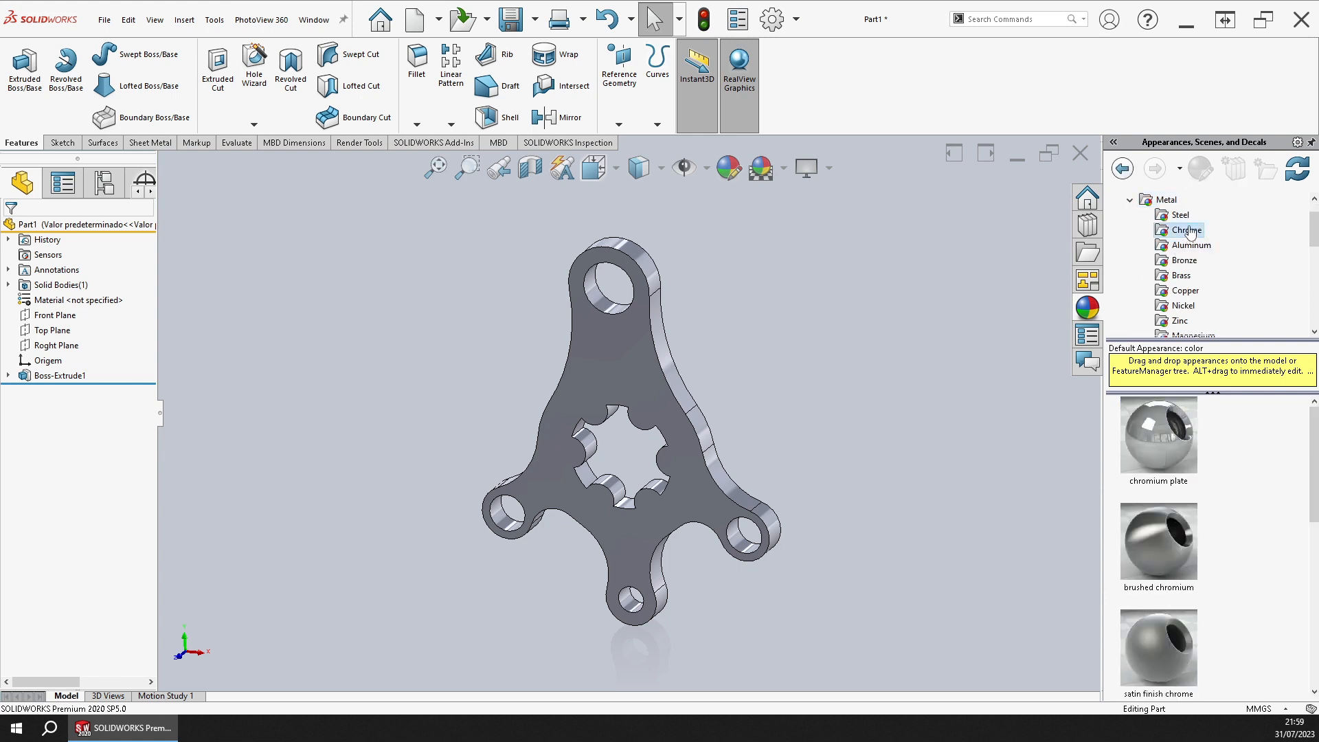
drag(1160, 452, 658, 383)
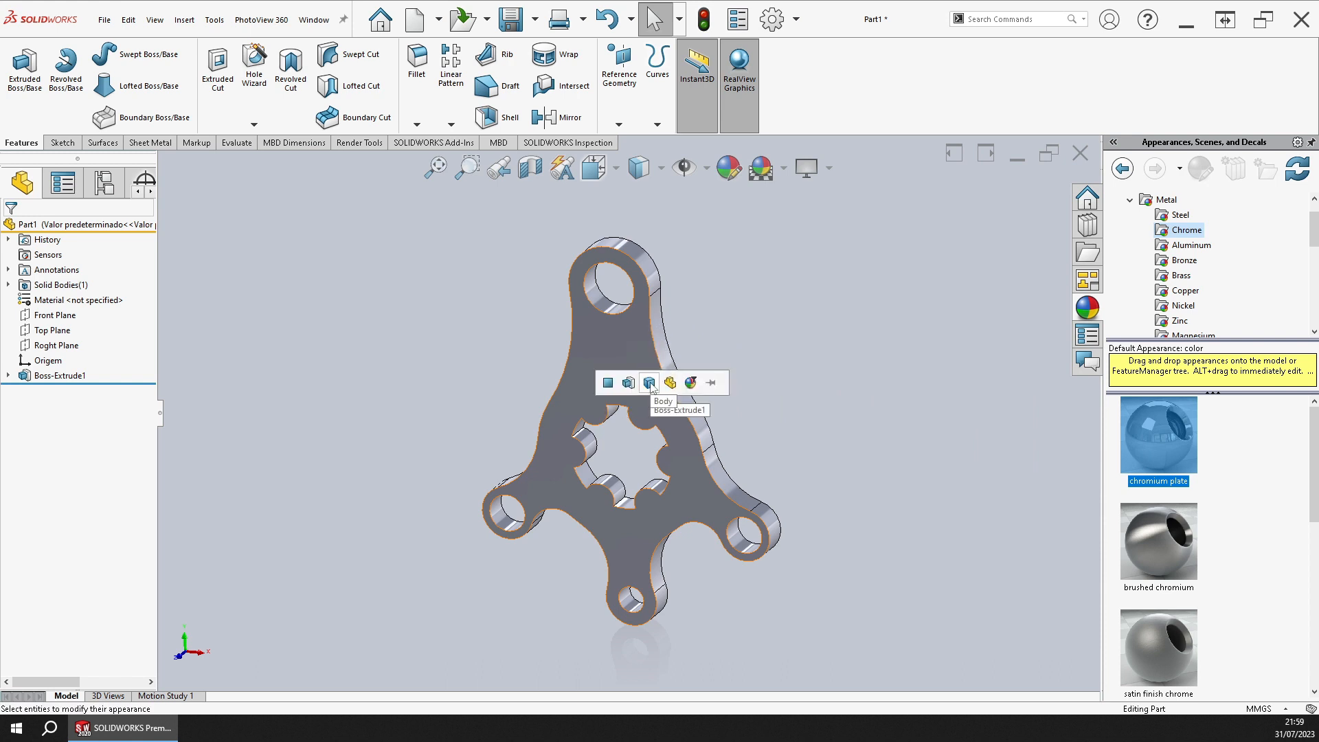
click(667, 385)
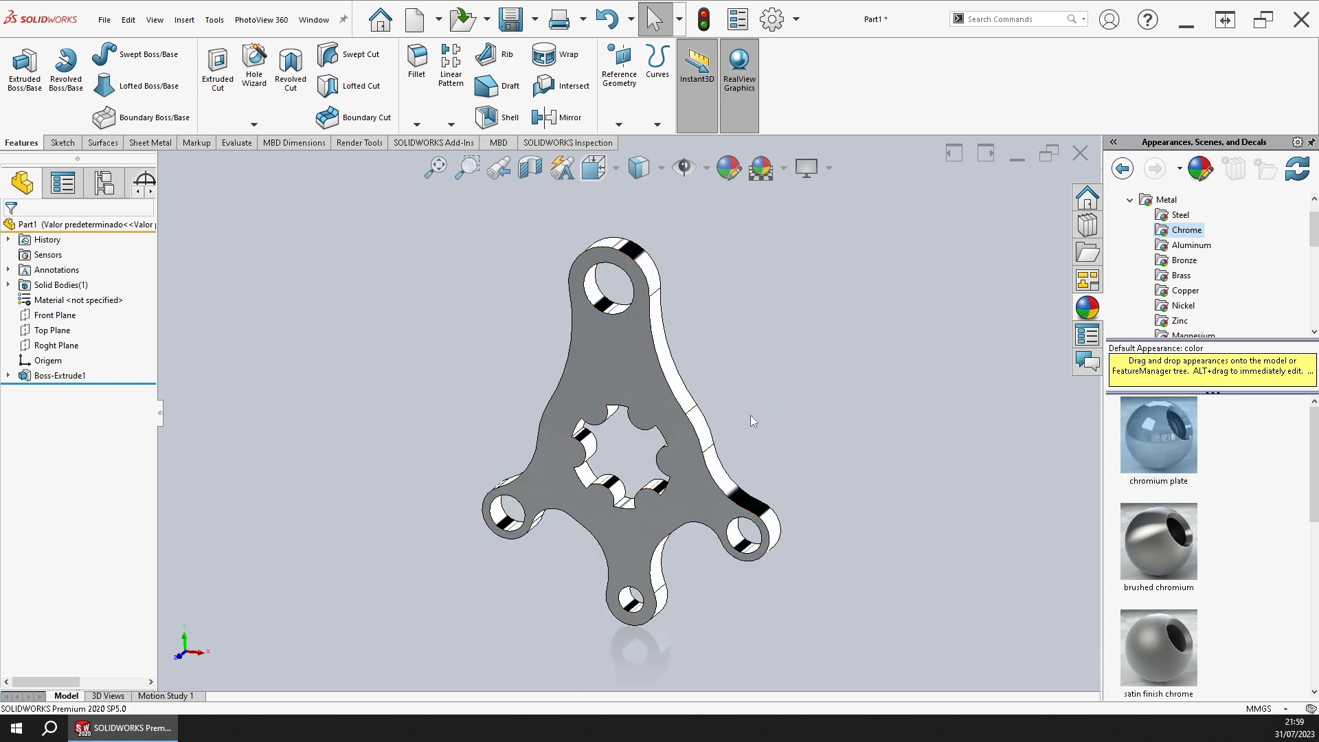
Step: Save the part as Part1.SLDPRT in the BALL BEARING folder
mouse_move(665, 487)
middle_down()
mouse_move(580, 453)
mouse_move(500, 494)
mouse_move(651, 526)
mouse_move(618, 481)
mouse_move(655, 516)
mouse_move(653, 486)
middle_up()
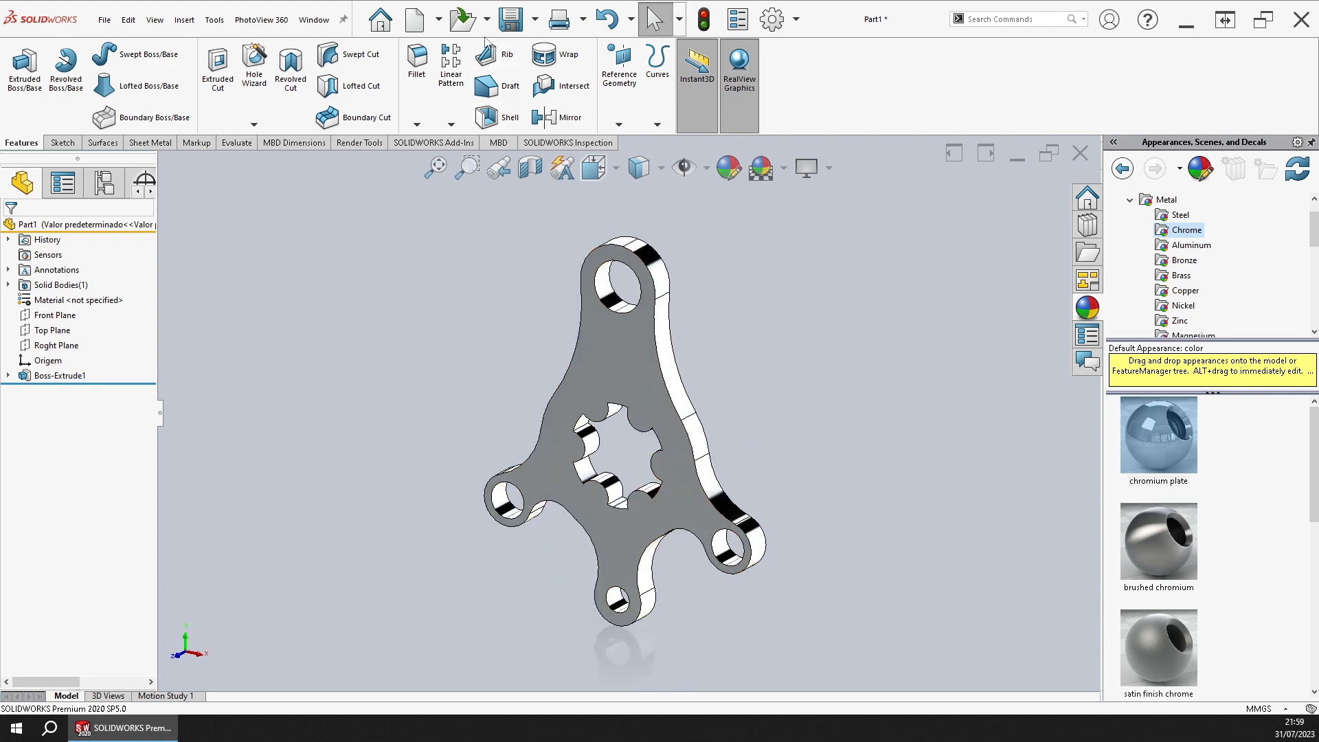
click(521, 28)
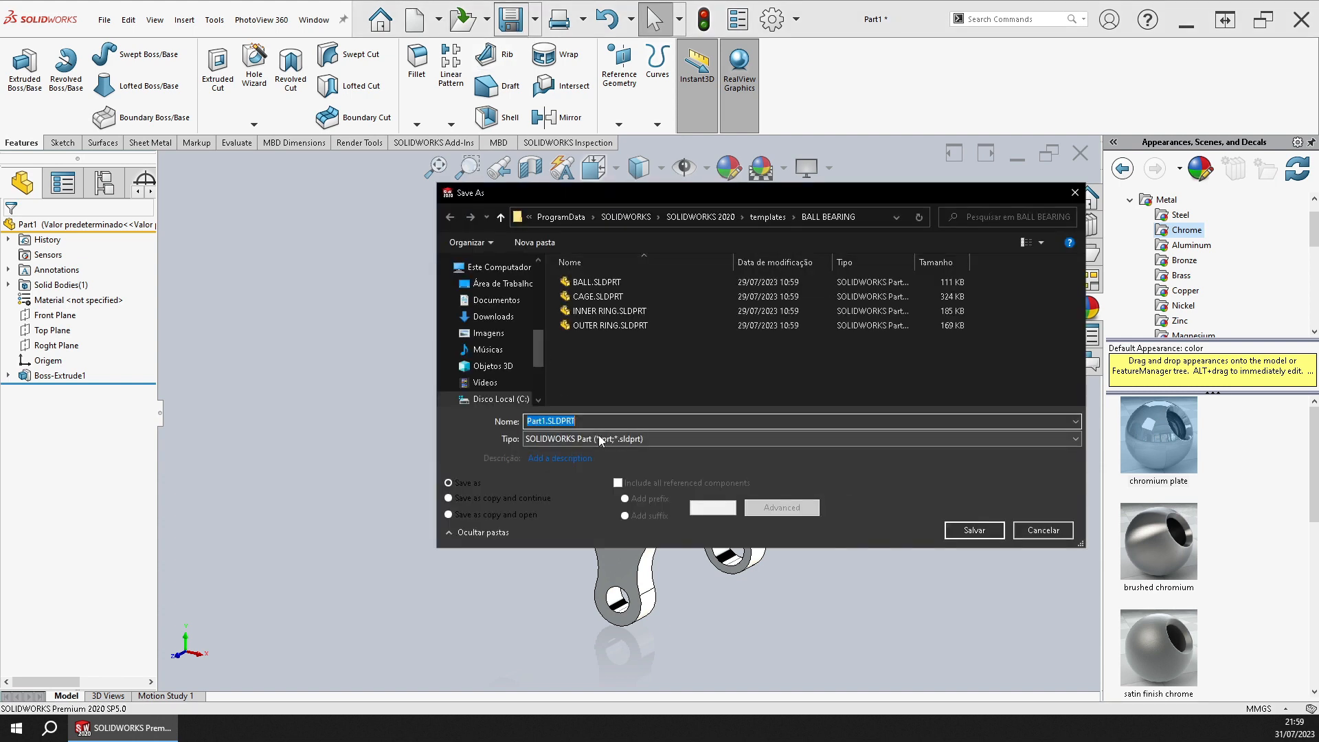
click(579, 420)
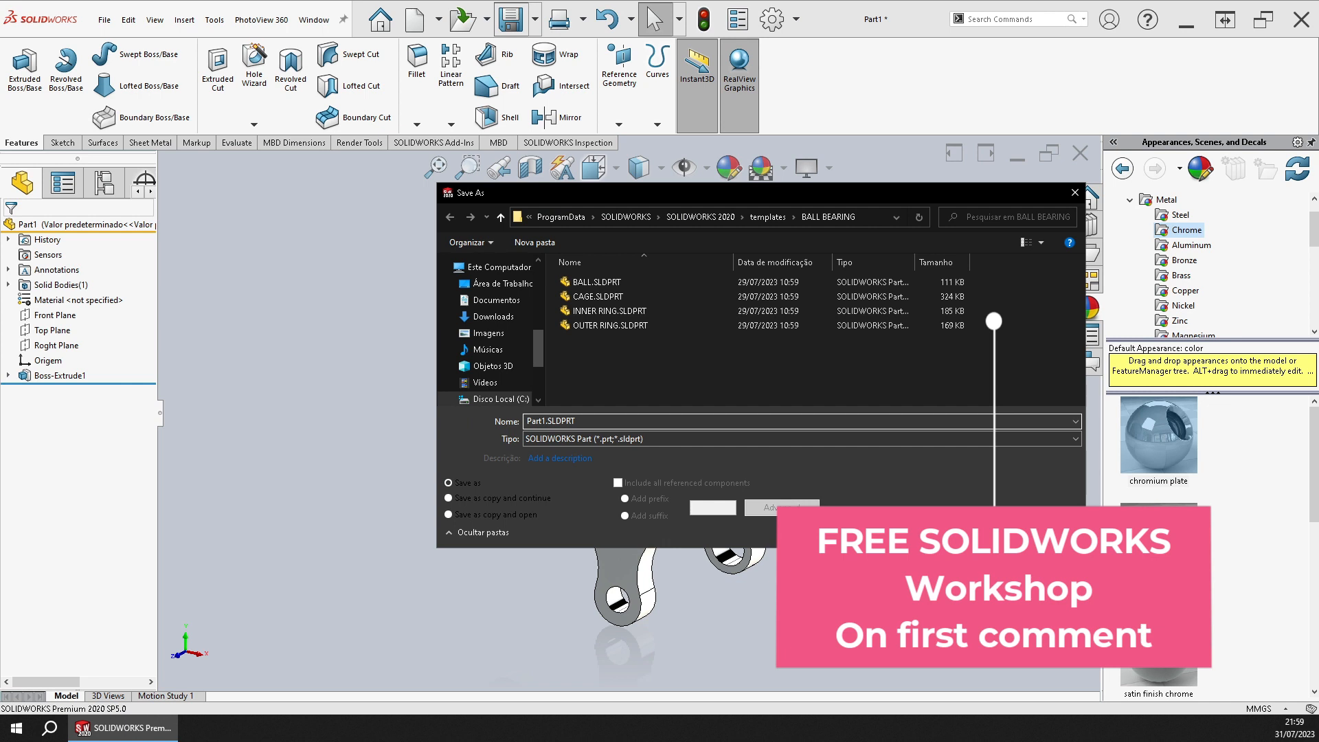
key(Return)
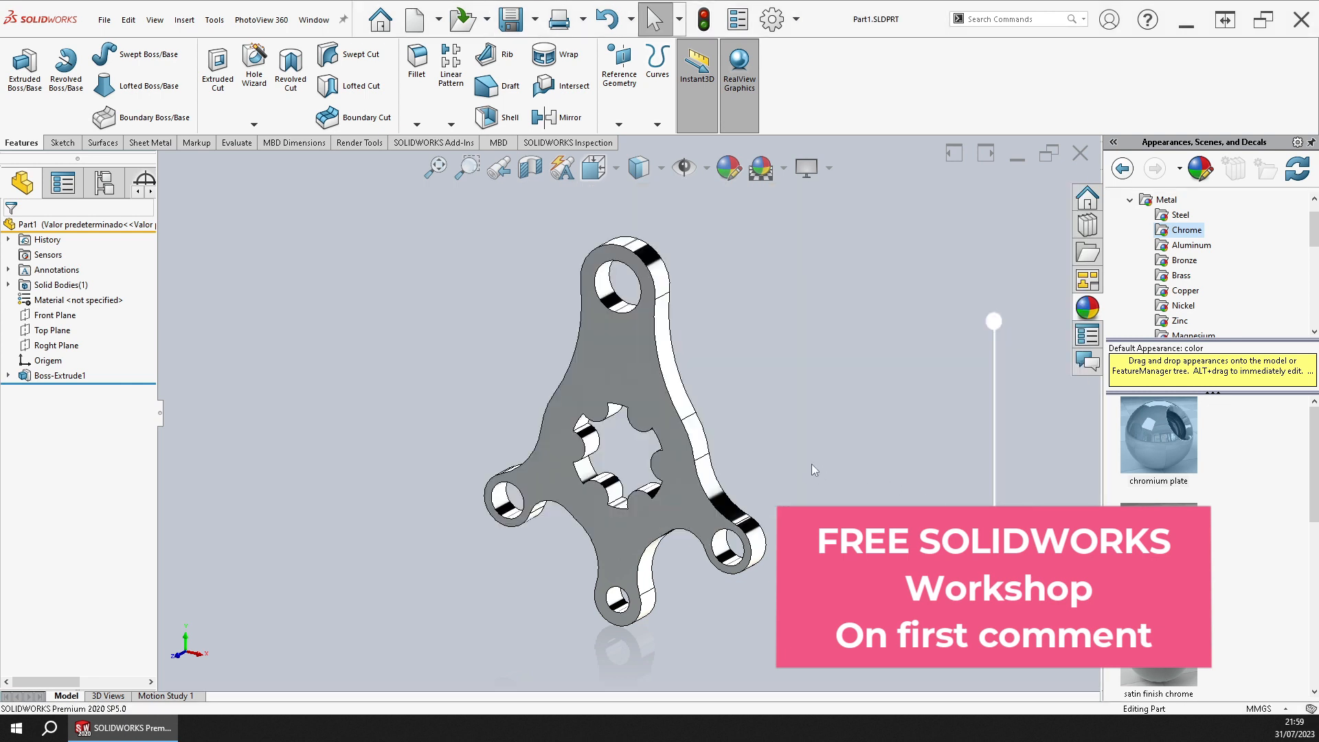